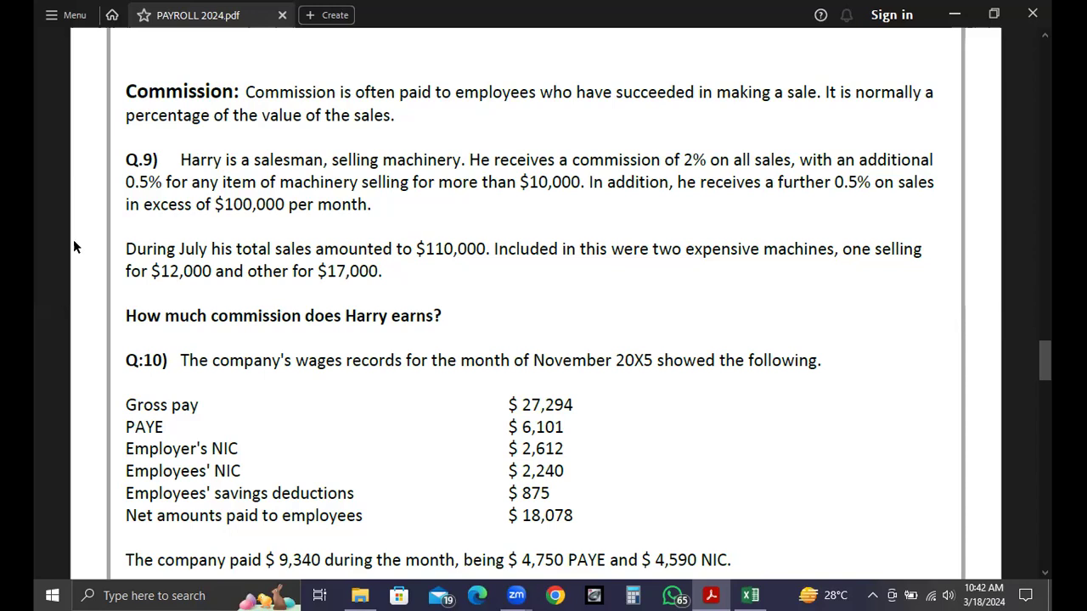
Switch to the payroll workbook in Excel and enter the question label "Q.9" in cell A3347.
key(alt+Tab)
key(alt+Tab)
key(alt+Tab)
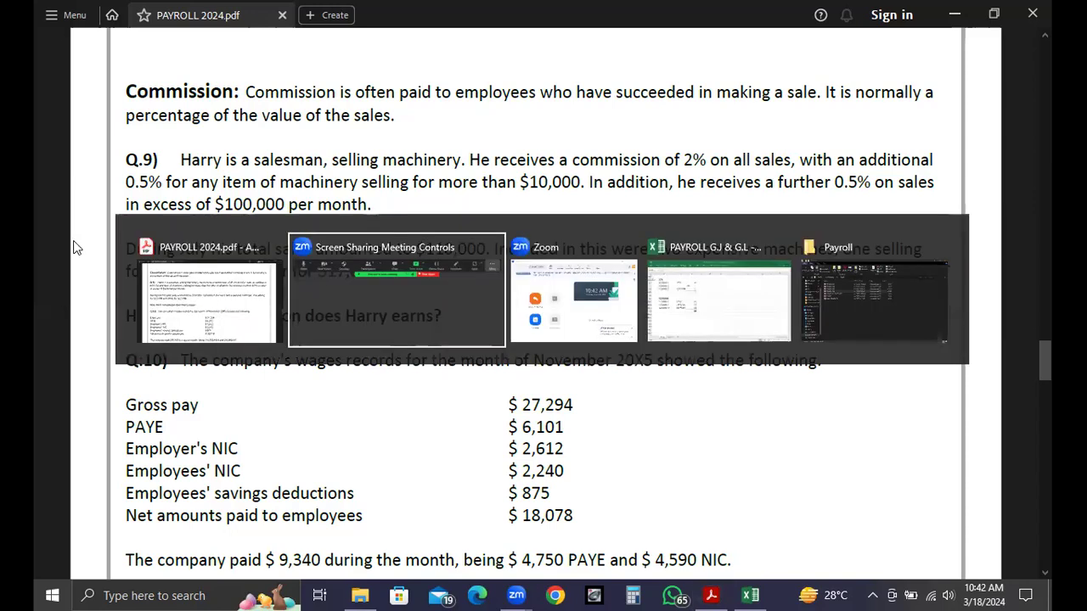
key(Up)
key(Up)
key(Up)
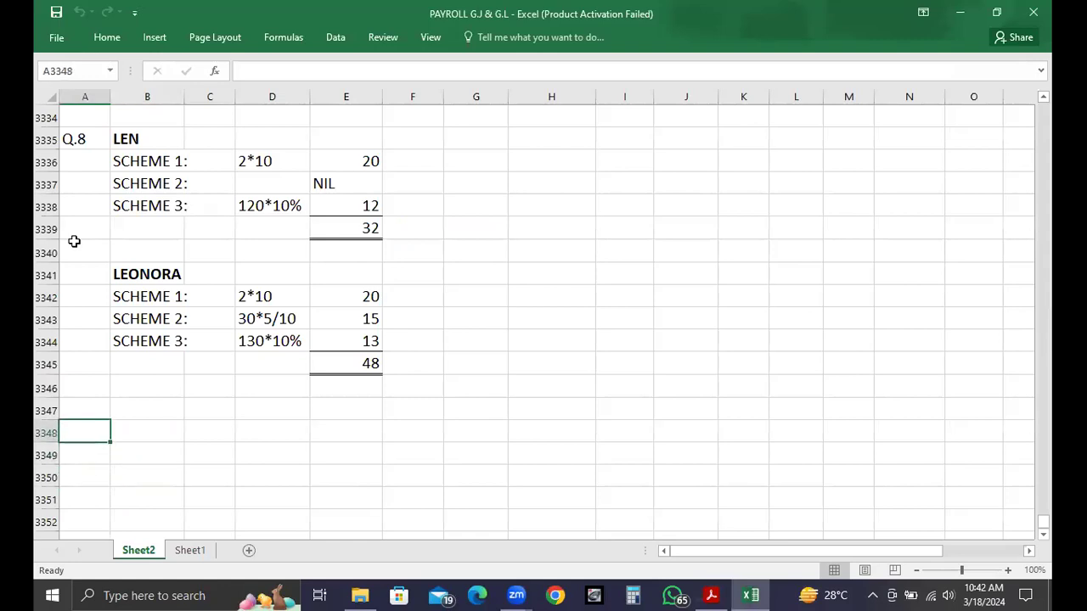
text(q.9)
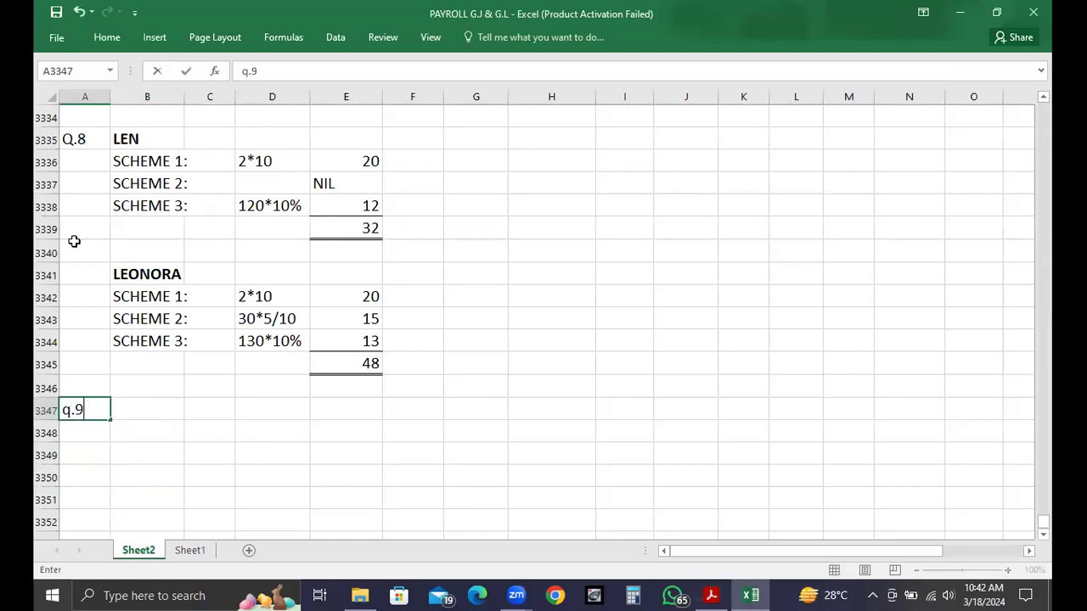
key(Return)
key(Up)
text(Q.9)
key(Return)
Enter the basic commission calculation "110000*2% =" in cell B3347 and its result 2200 in E3347, using the question in the PDF.
key(Down)
key(Down)
key(Down)
key(Down)
key(Down)
key(Down)
key(Down)
key(Down)
key(Down)
key(Down)
key(Down)
key(Down)
key(Down)
key(Down)
key(Down)
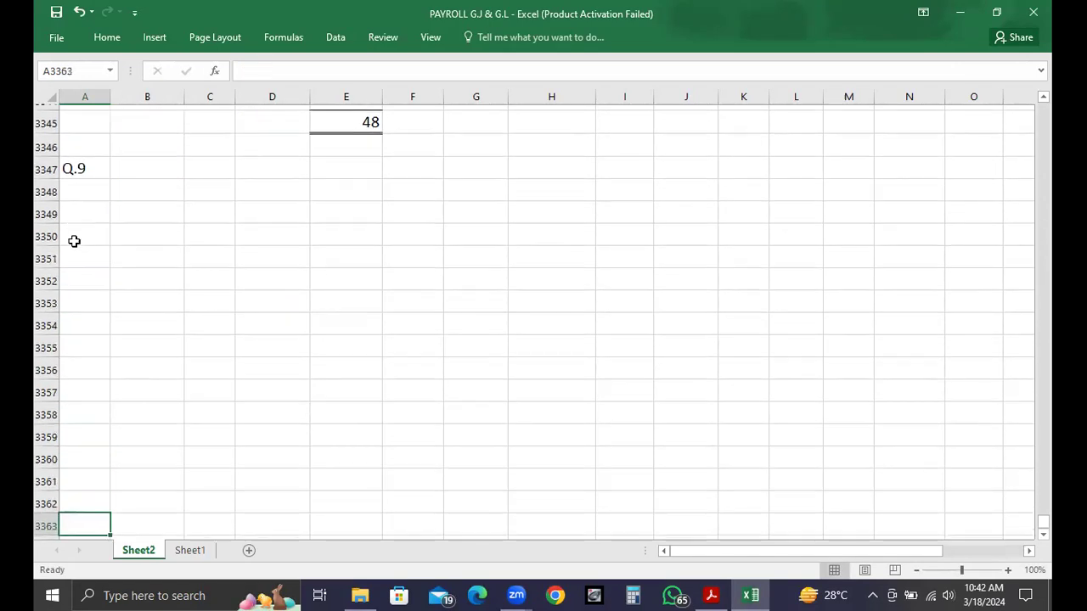
key(Up)
key(Up)
key(Up)
key(Up)
key(Up)
key(Up)
key(Up)
key(Up)
key(Up)
key(Up)
key(Up)
key(Up)
key(Up)
key(Up)
key(Right)
key(Up)
key(Up)
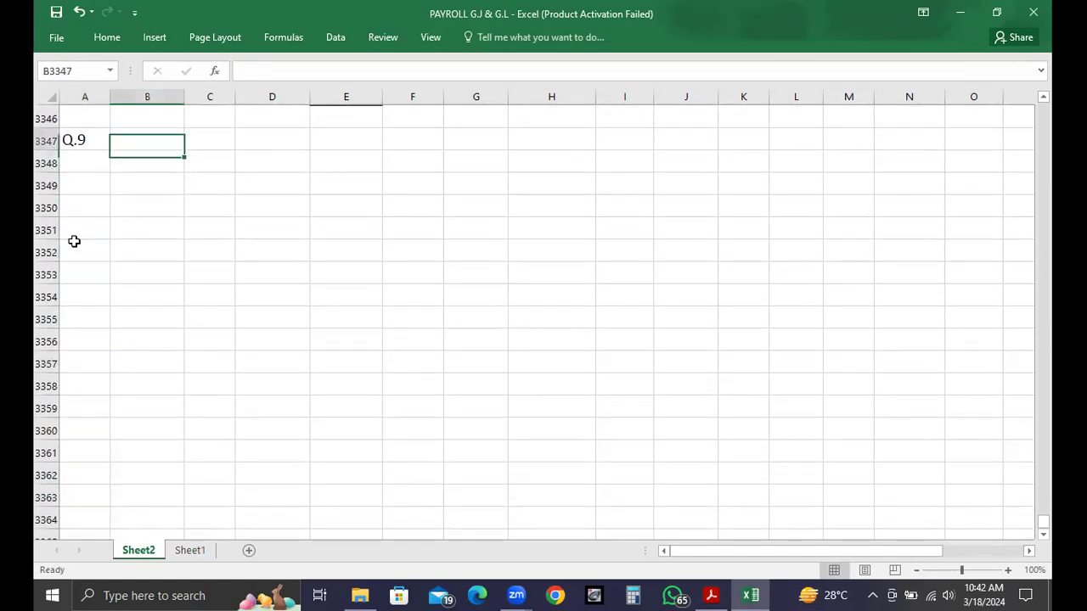
key(alt+Tab)
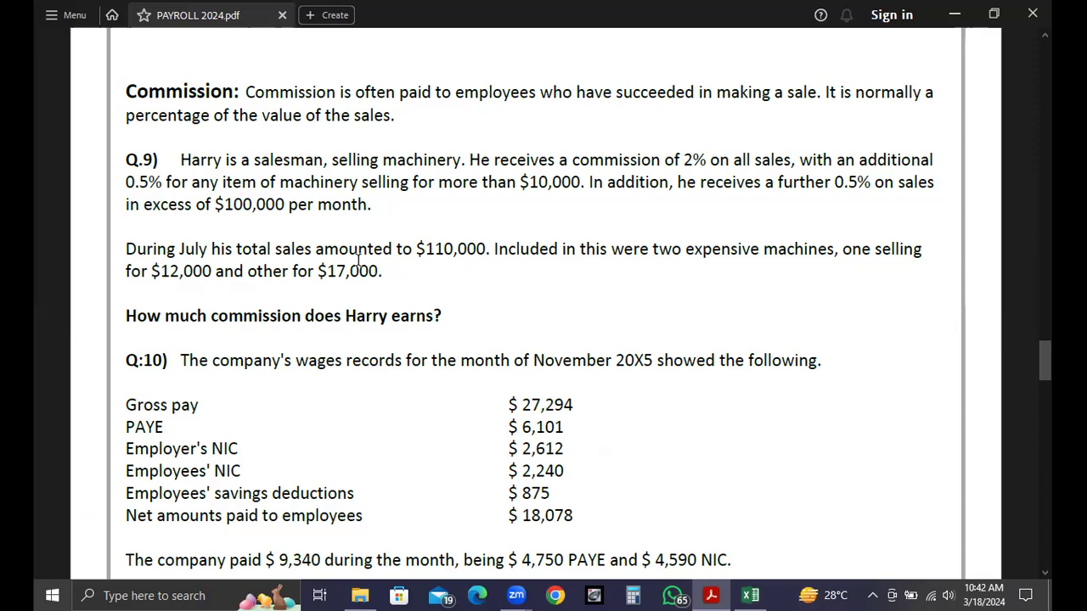
key(alt+Tab)
text(110000*)
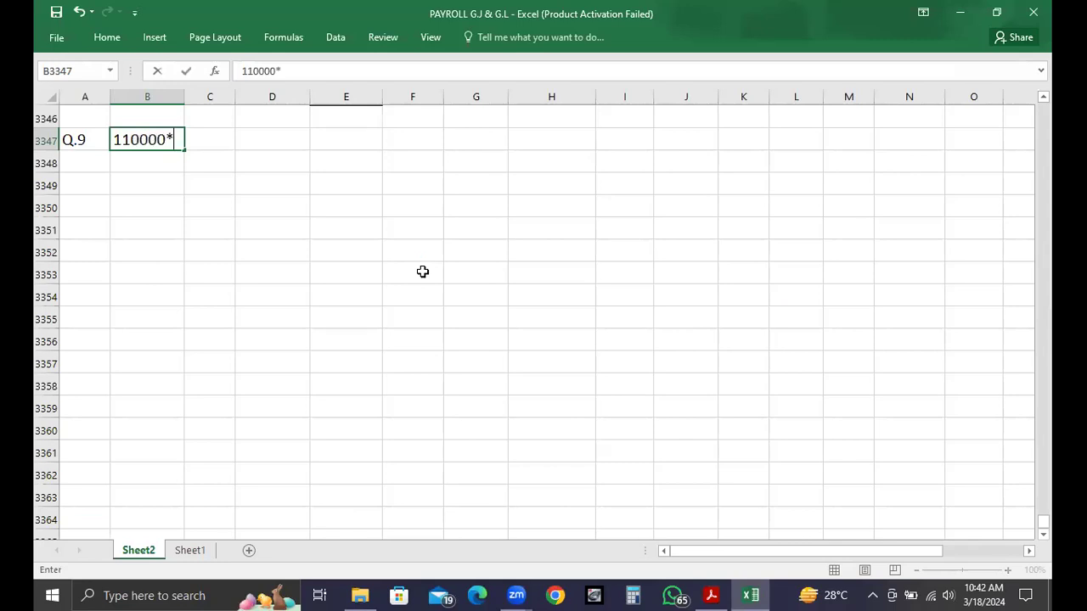
text(2% =)
key(Right)
key(Right)
key(Right)
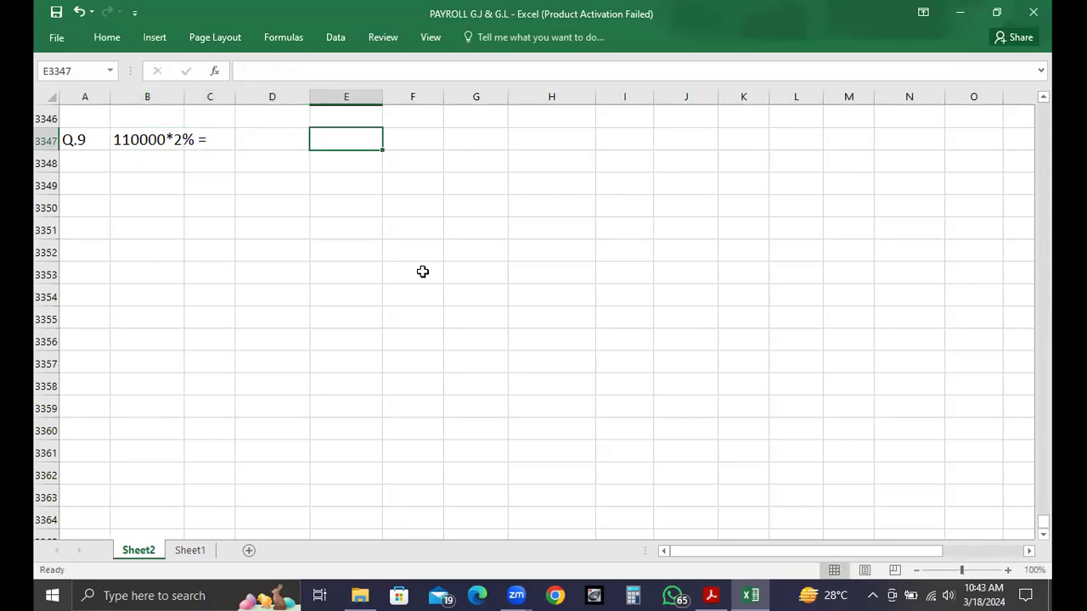
text(2200)
key(Return)
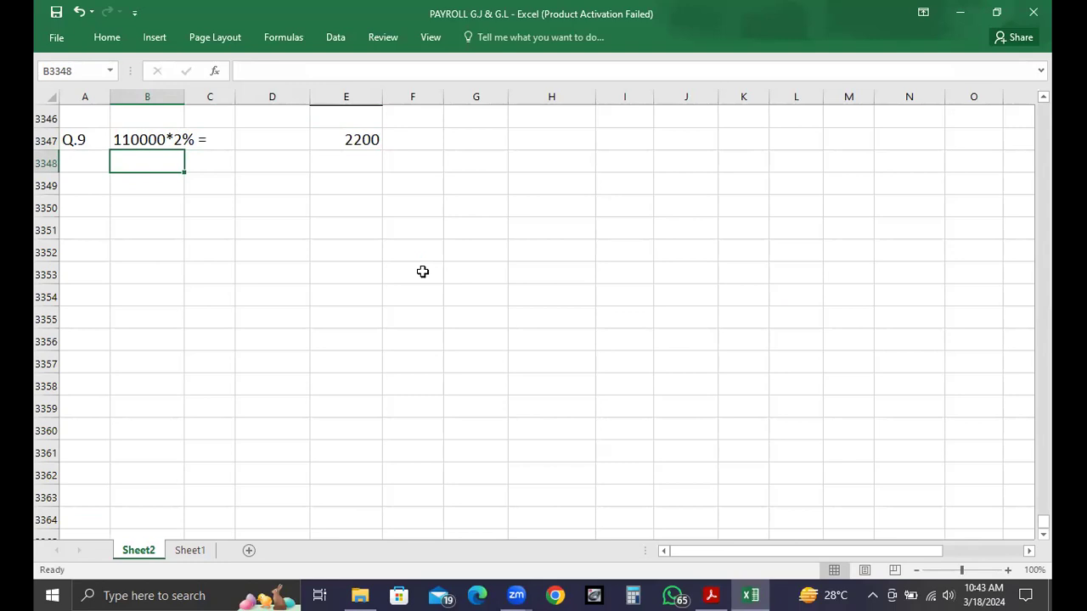
Check the machine prices in the PDF question and enter "12000*0.5% =" in B3348 and "17000*0.5% =" in B3349.
key(alt+Tab)
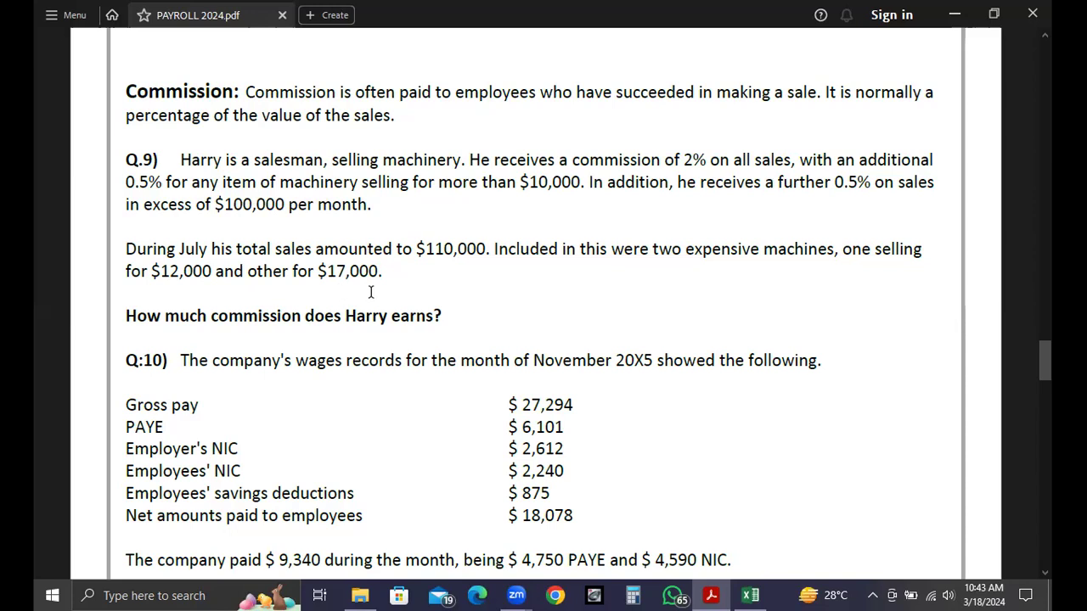
key(alt+Tab)
text(12000*0.5% =)
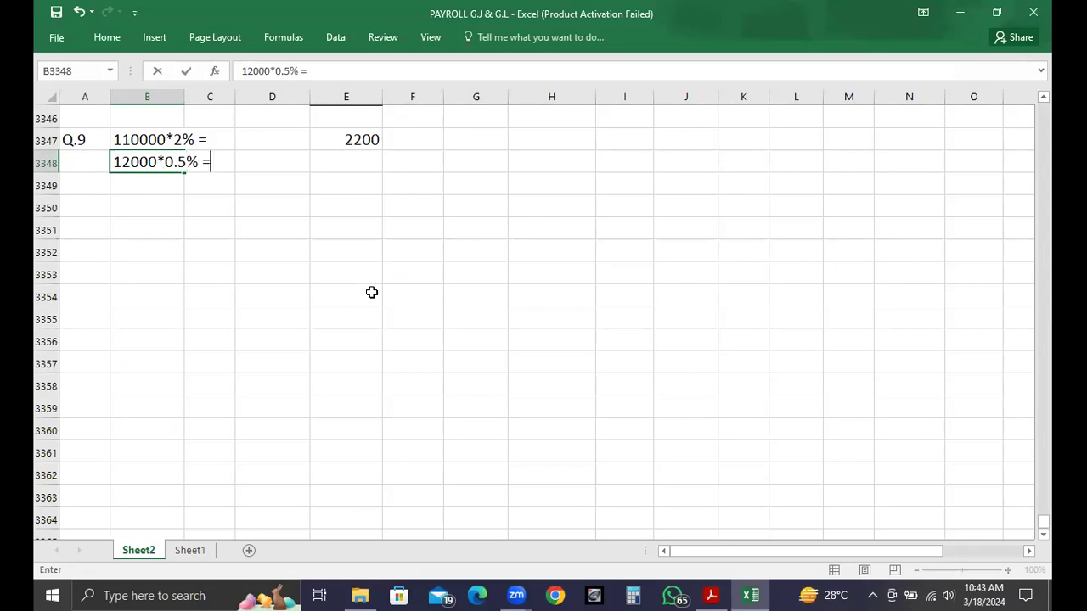
key(Return)
text(17000*0.5)
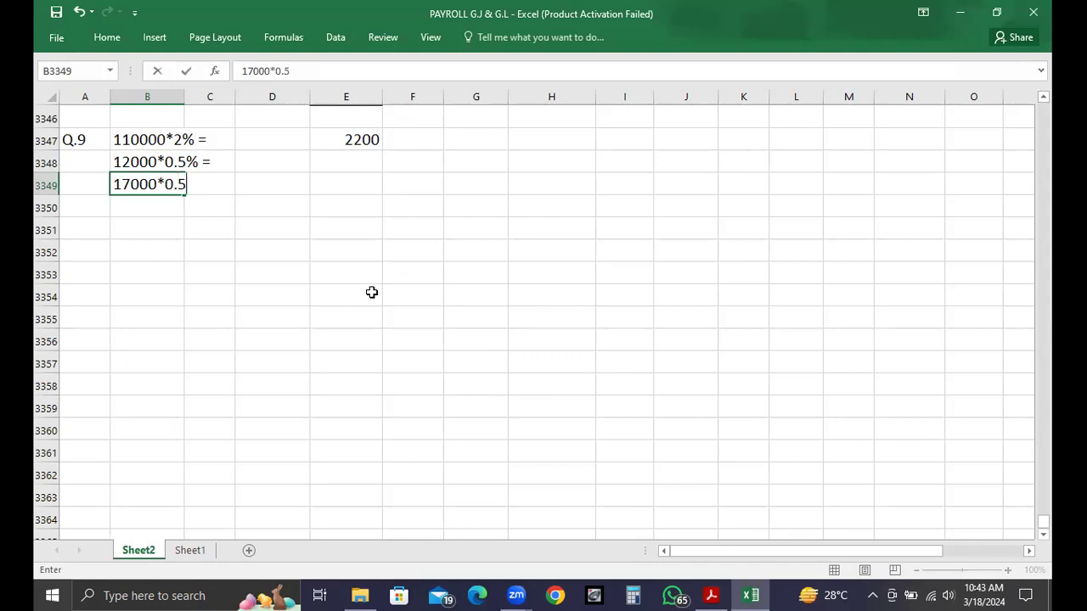
text(% =)
Enter 600 in cell E3348 and 850 in cell E3349 as the additional commission amounts.
click(358, 161)
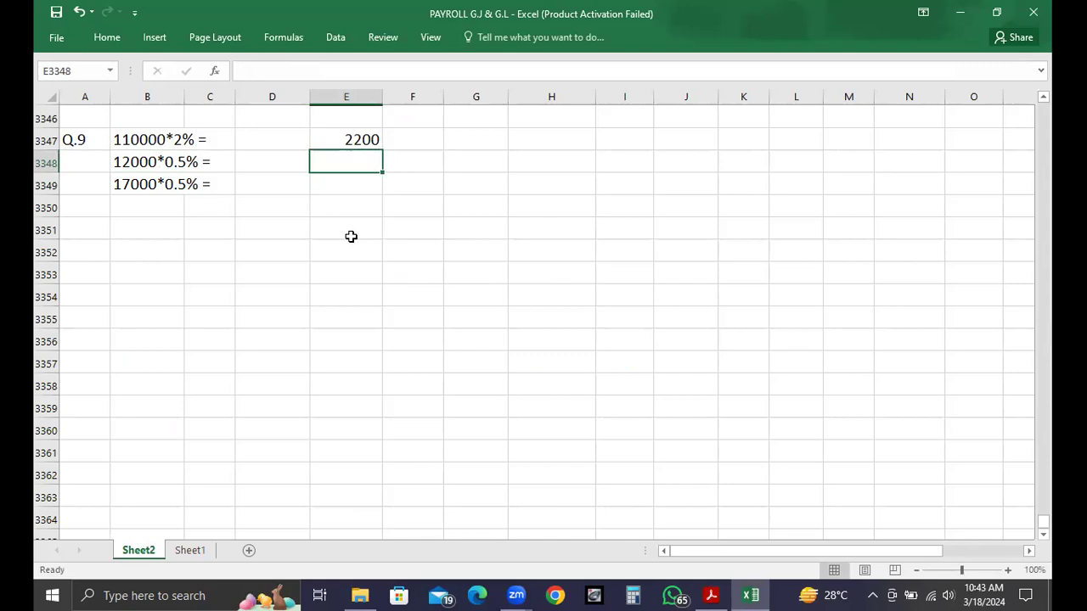
text(600)
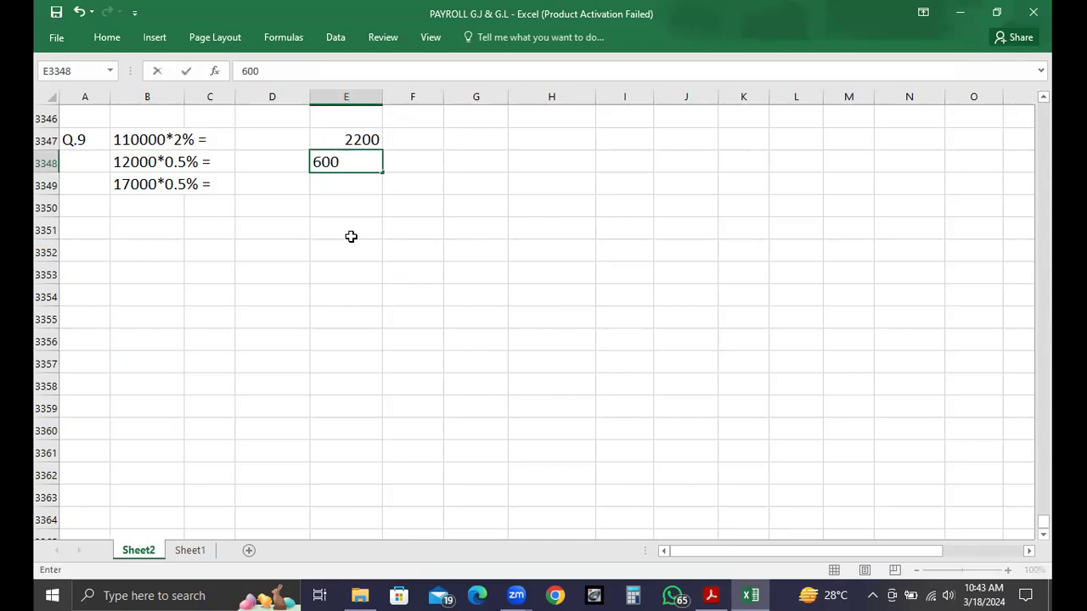
key(Return)
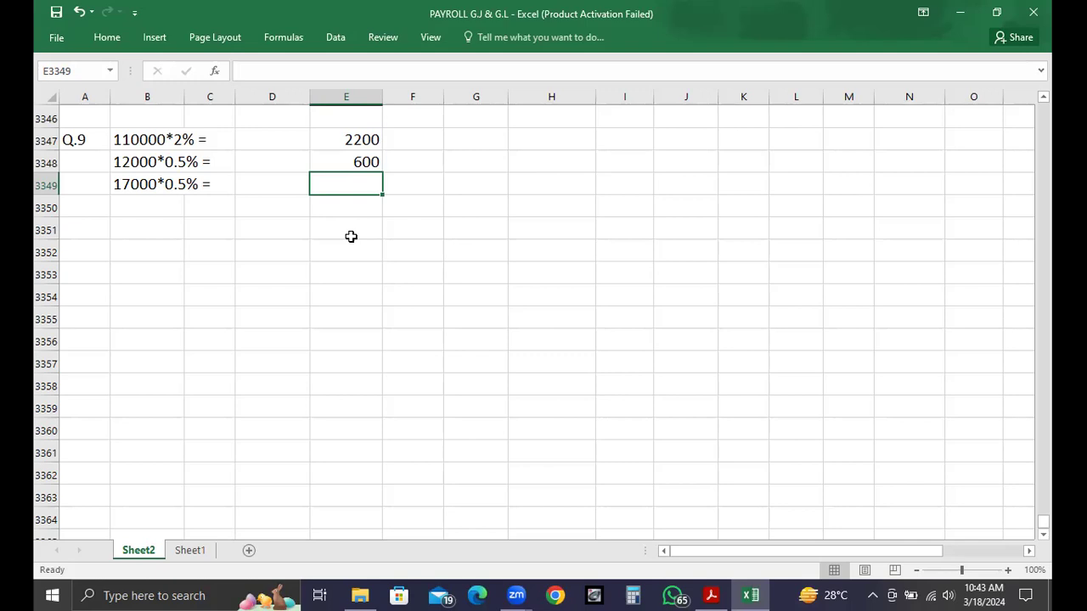
text(850)
key(Return)
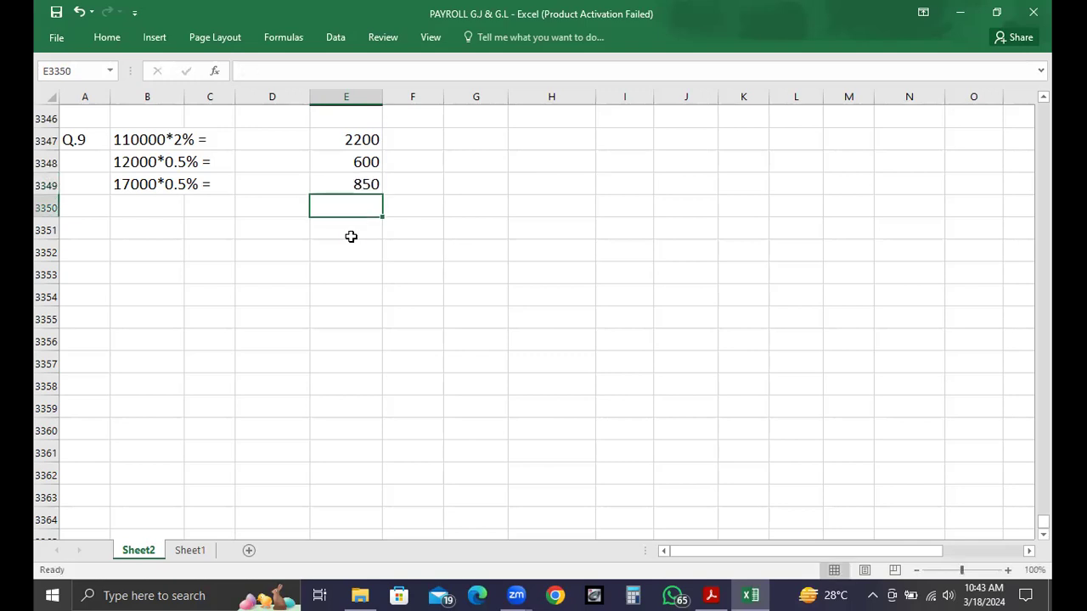
key(Left)
key(Left)
key(Left)
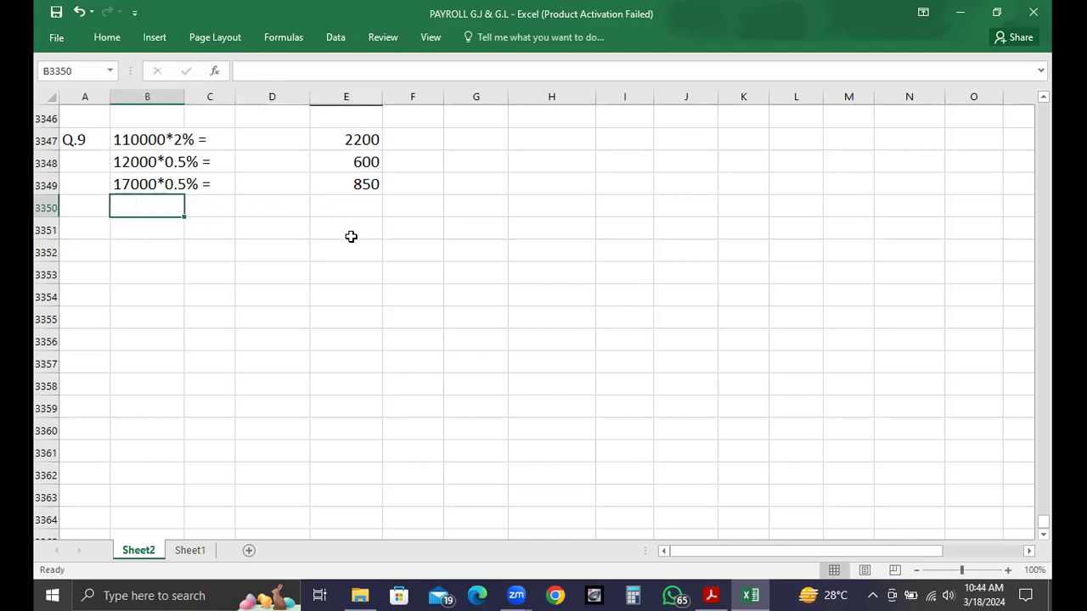
Correct the additional commission amounts to 60 in cell E3348 and 85 in cell E3349.
click(336, 187)
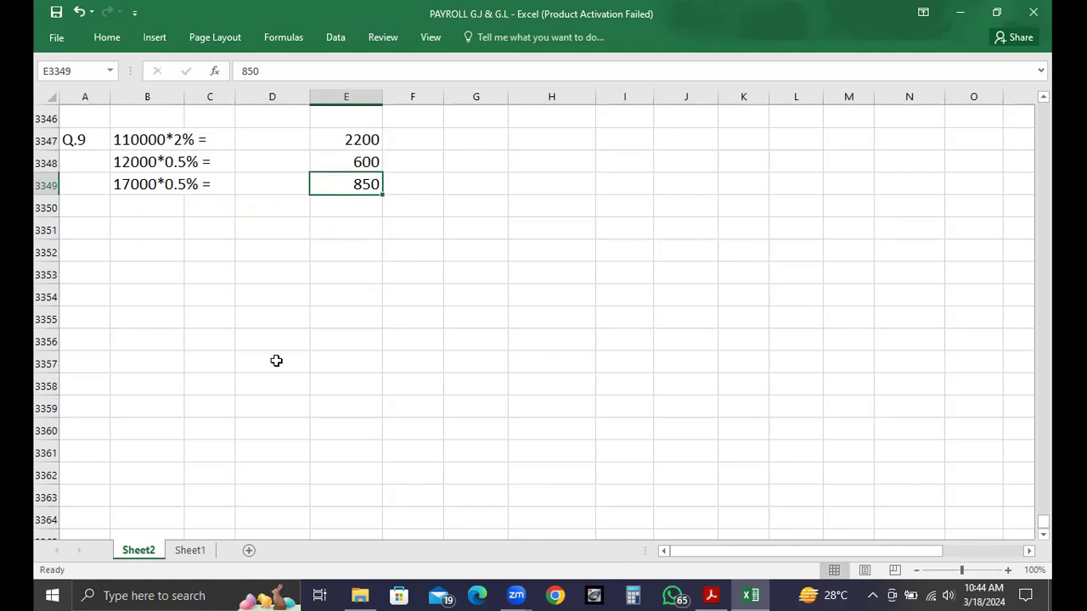
click(633, 595)
double_click(357, 175)
click(358, 161)
key(F2)
key(BackSpace)
key(Return)
key(F2)
key(BackSpace)
key(Return)
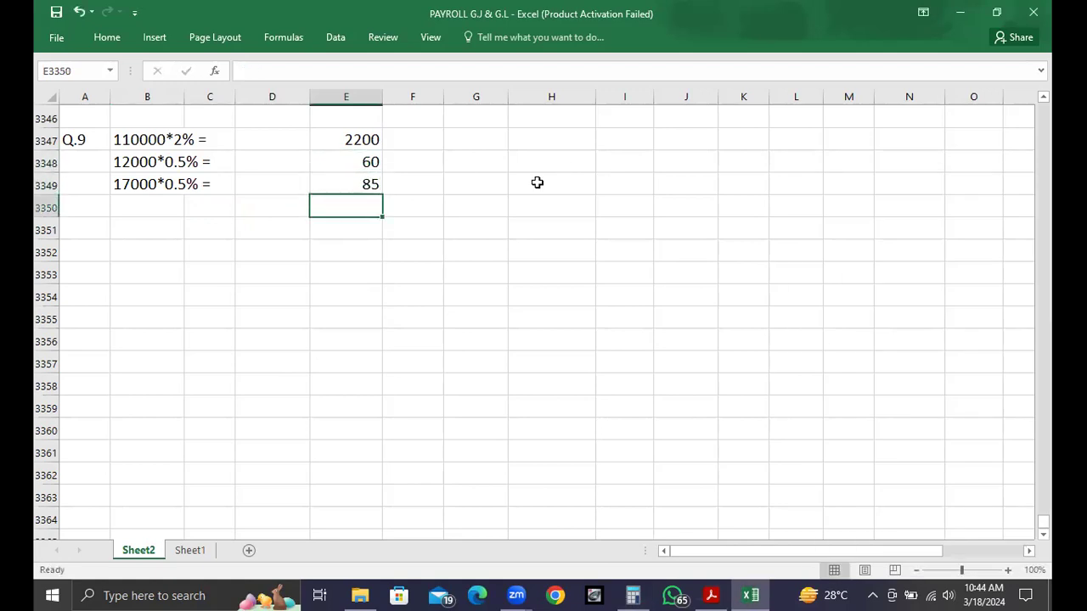
Review the excess-sales rule in the PDF, then enter "100000.5% =" in cell B3350 and 50 in E3350.
click(119, 207)
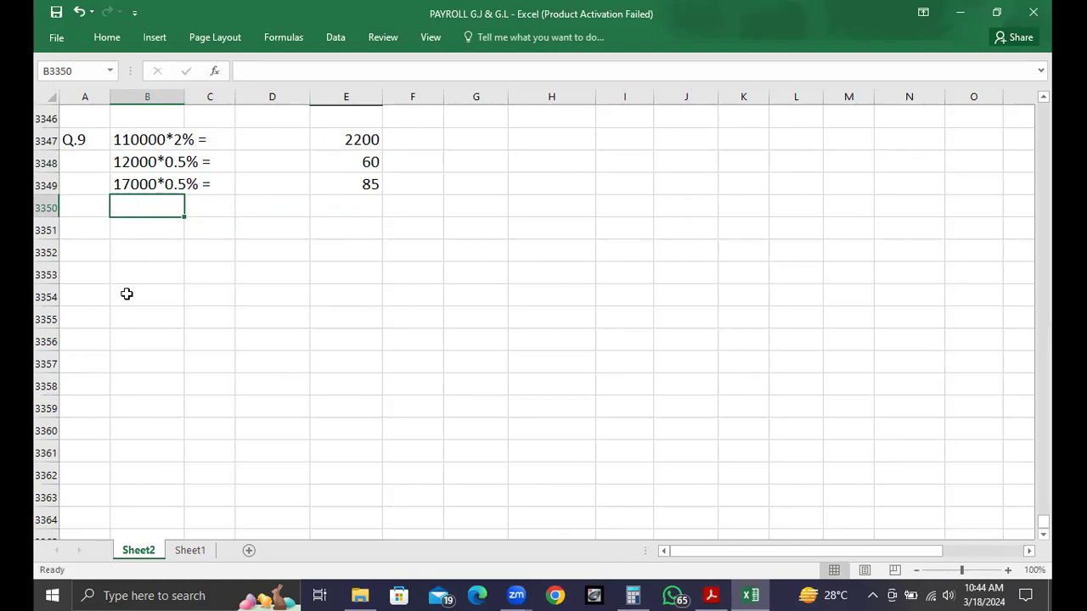
key(alt+Tab)
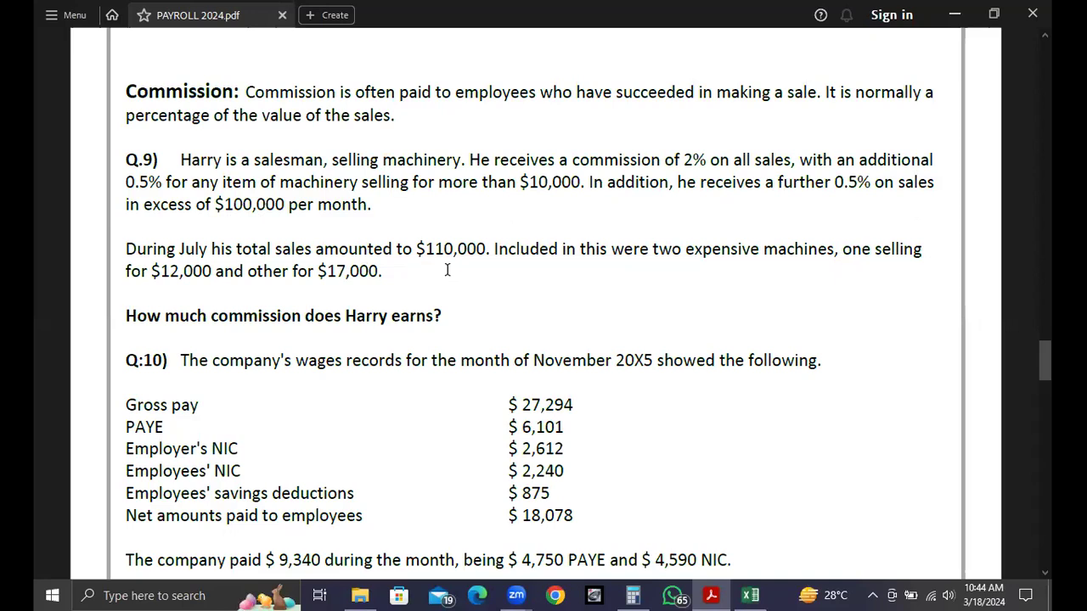
key(alt+Tab)
text(100000.5% =)
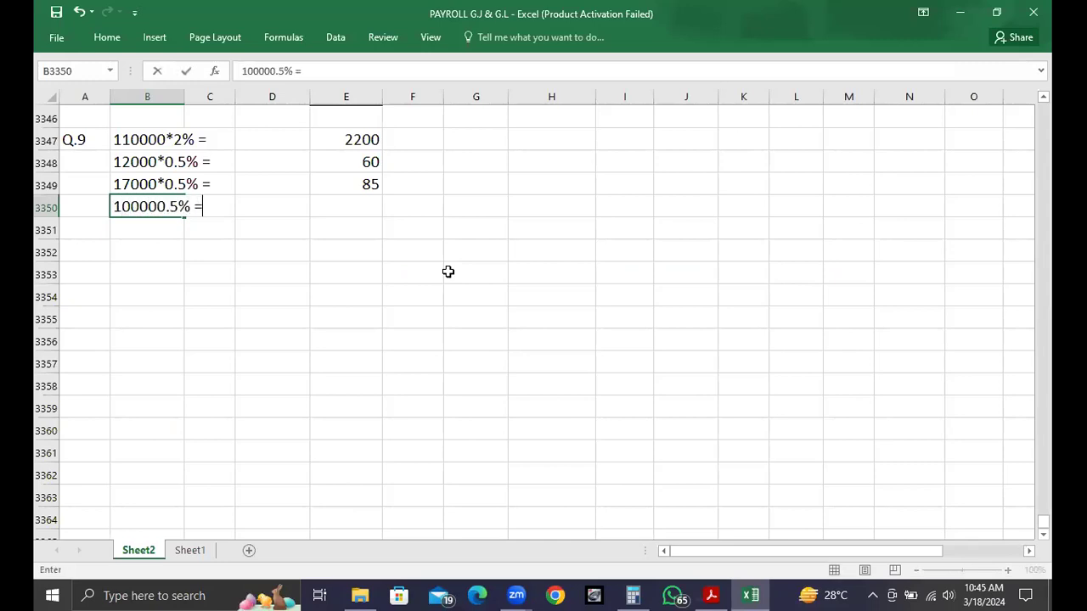
key(Right)
key(Right)
key(Right)
text(50)
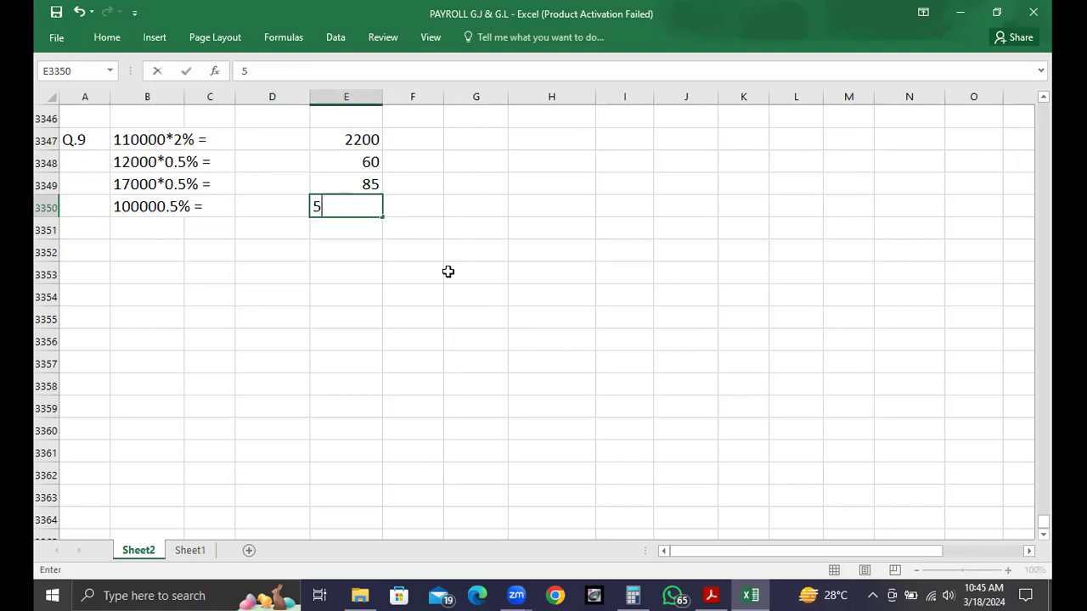
Edit the excess-sales calculation text in cell B3350 to read "100000*0.5% =".
click(147, 202)
double_click(156, 206)
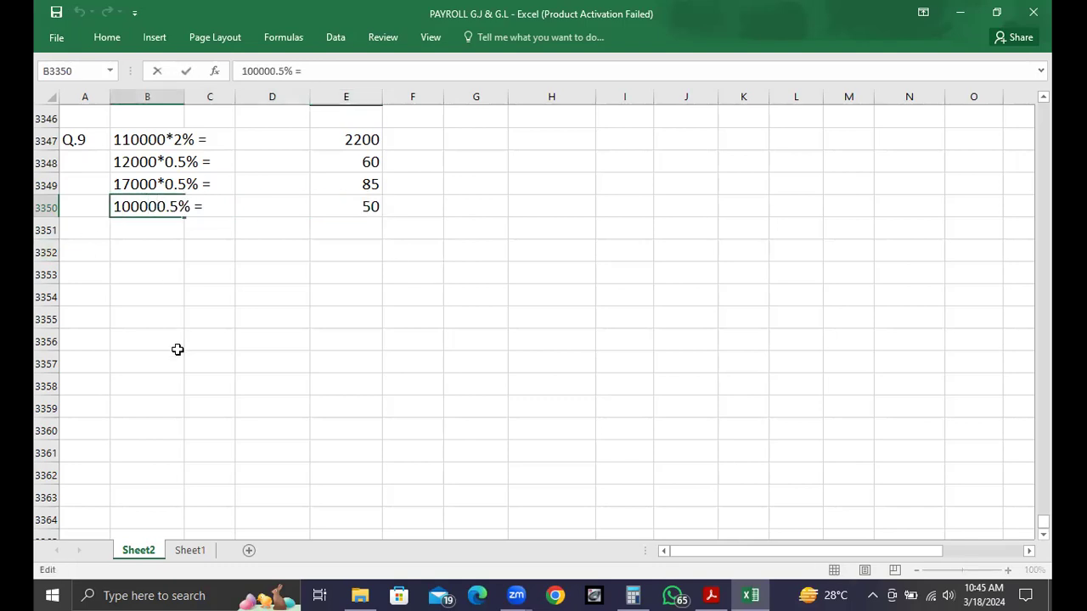
text(*)
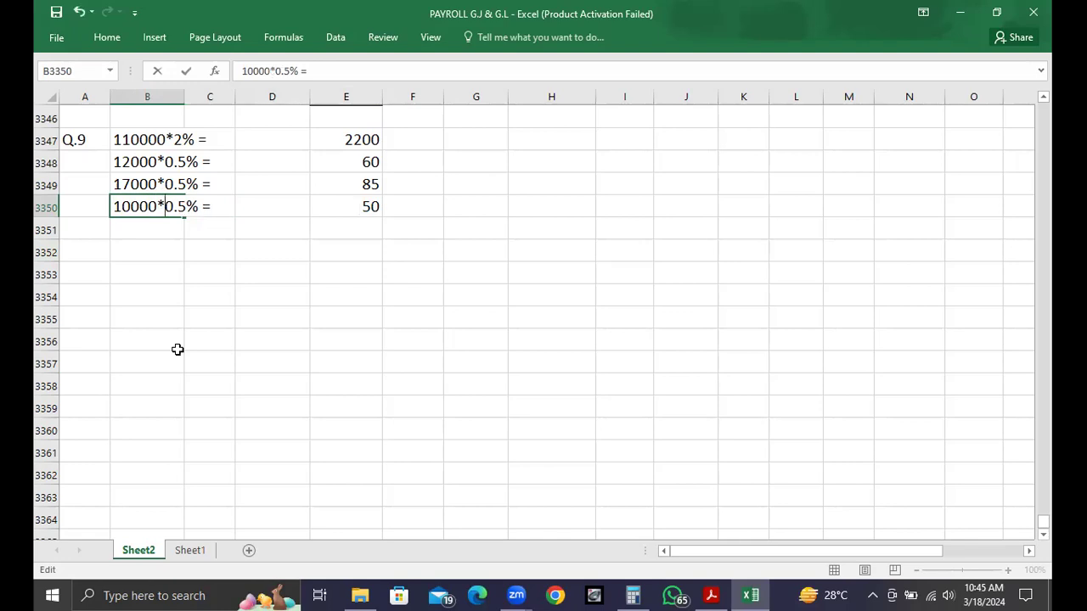
key(Left)
text(0)
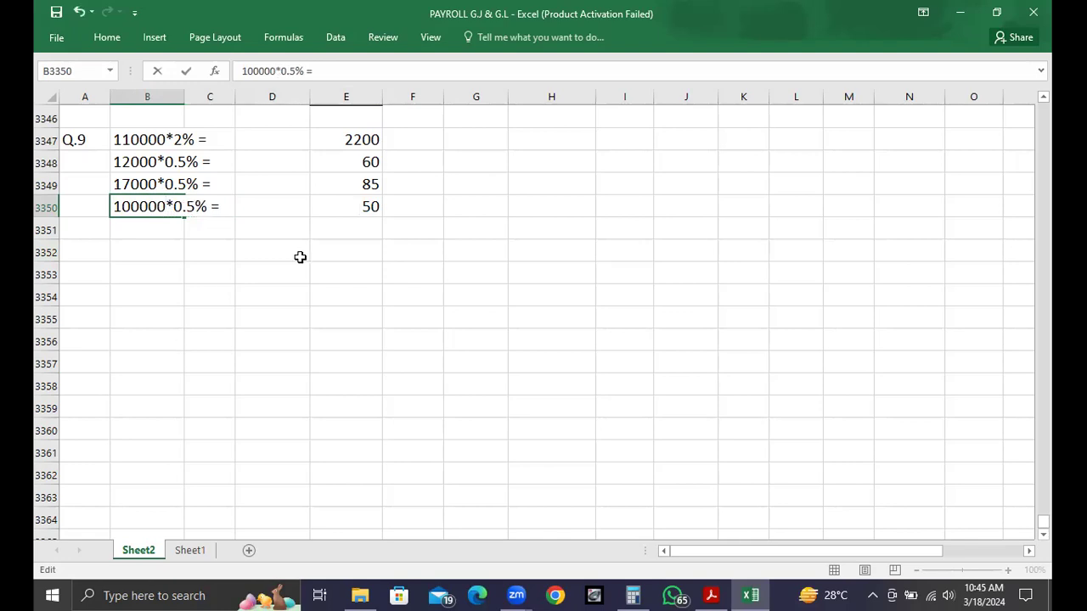
Total the four commission amounts in E3347:E3350, enter 2395 in cell E3351 and make it bold.
key(alt+Tab)
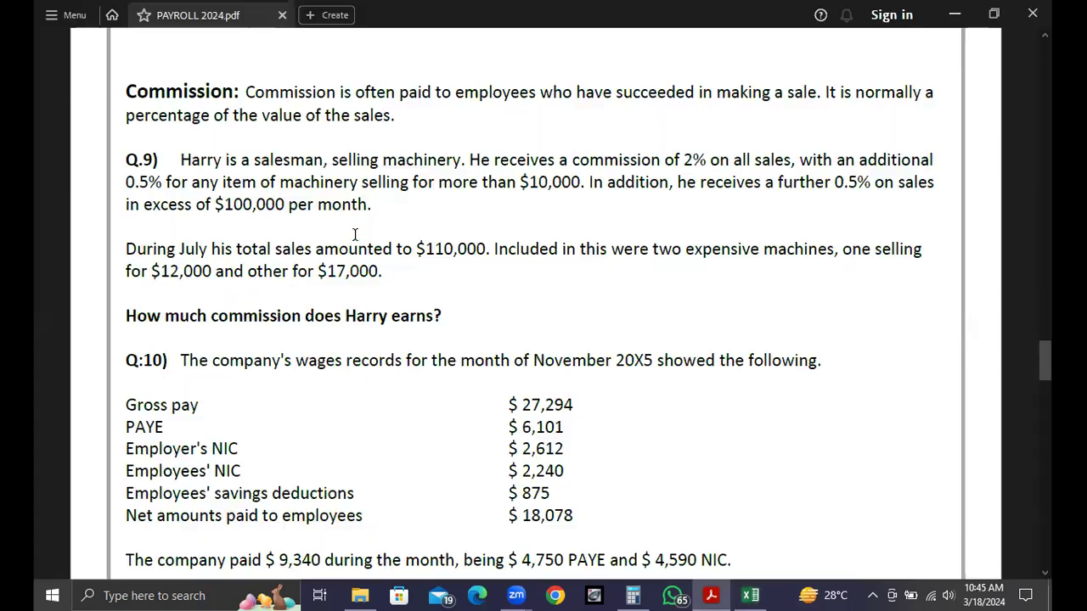
key(alt+Tab)
key(Up)
key(Up)
key(Up)
key(Up)
key(shift+Down)
key(shift+Down)
key(shift+Down)
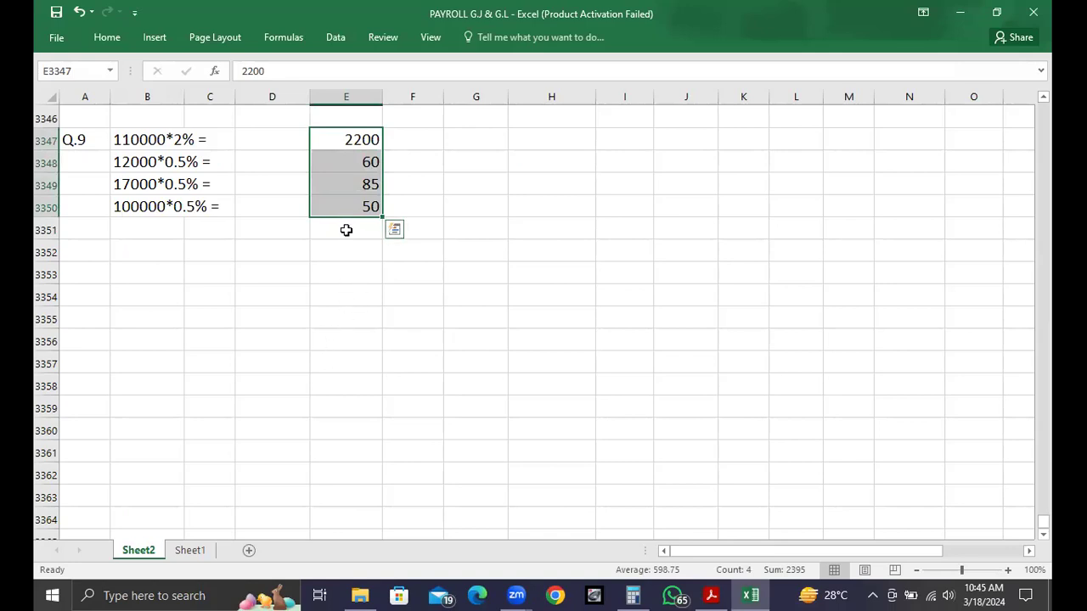
click(346, 230)
text(2395)
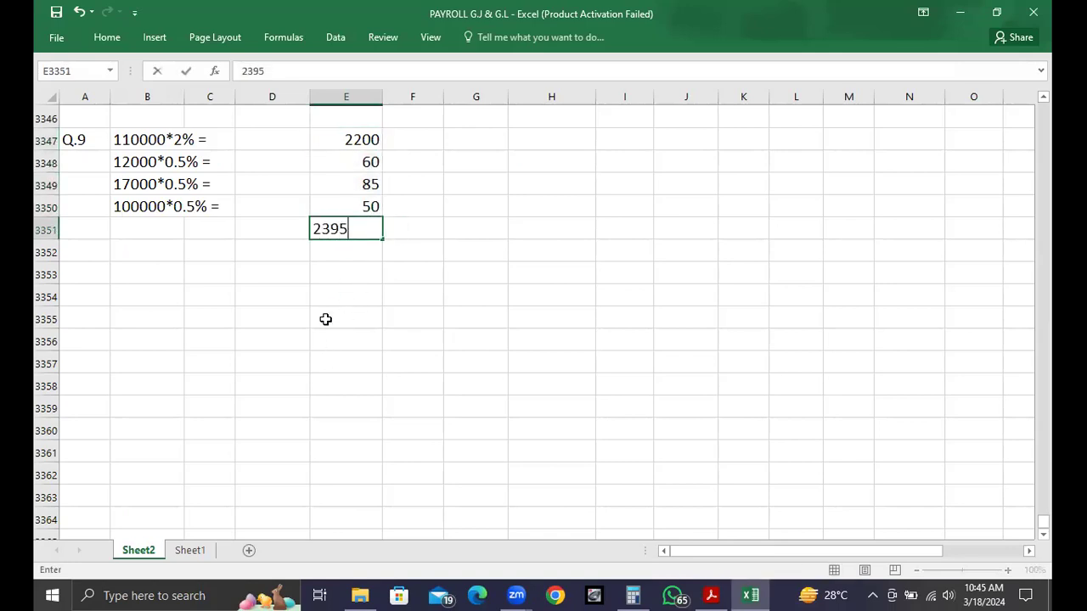
key(Return)
key(Up)
key(ctrl+b)
Recheck the PDF question and correct the calculation text in cell B3350 to "10000*0.5% =".
key(alt+Tab)
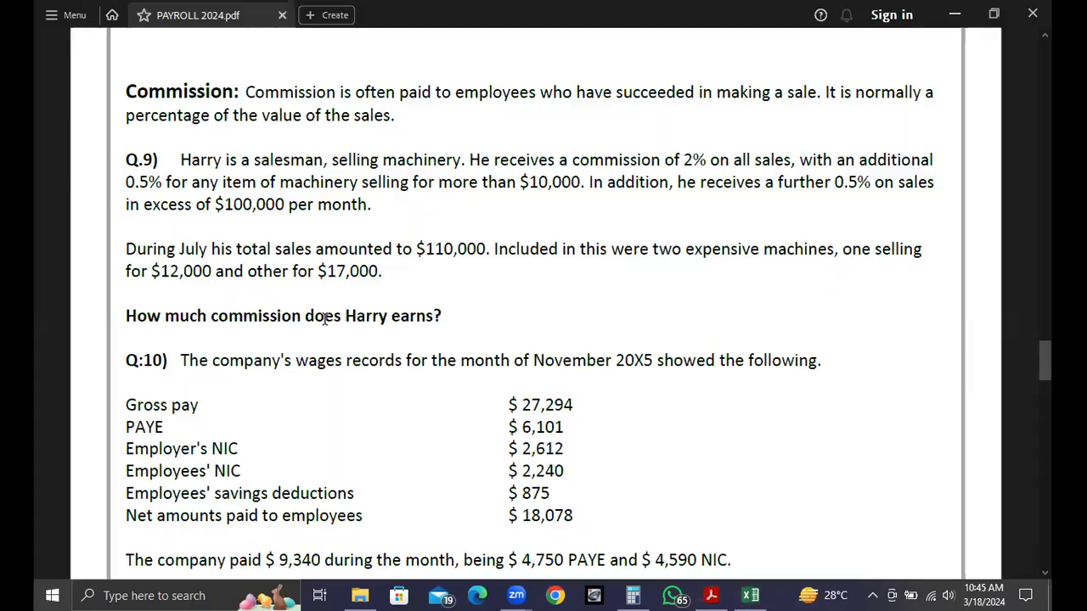
key(alt+Tab)
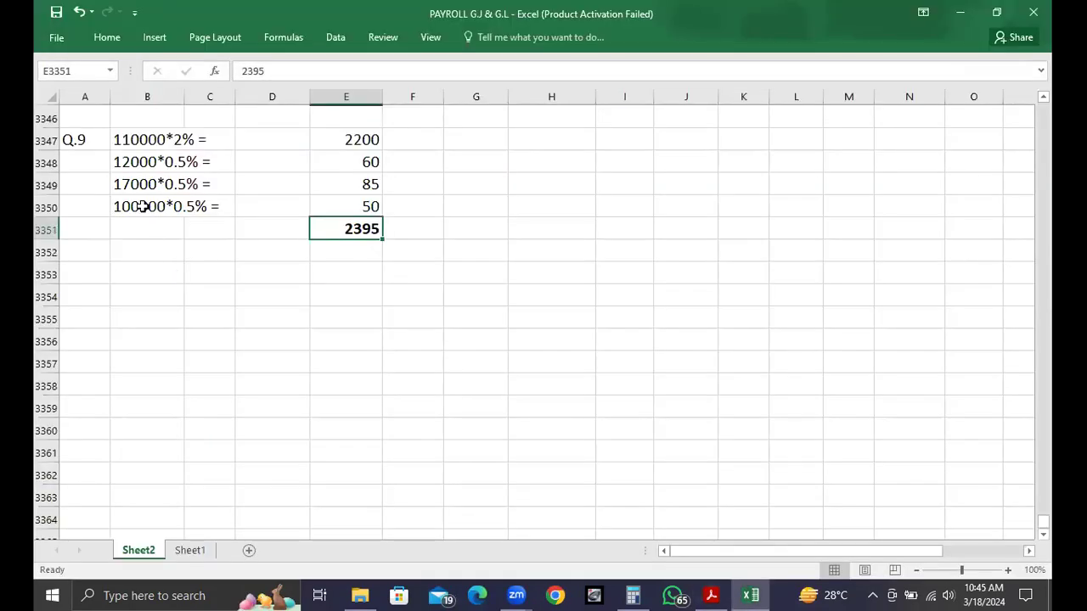
double_click(142, 206)
key(BackSpace)
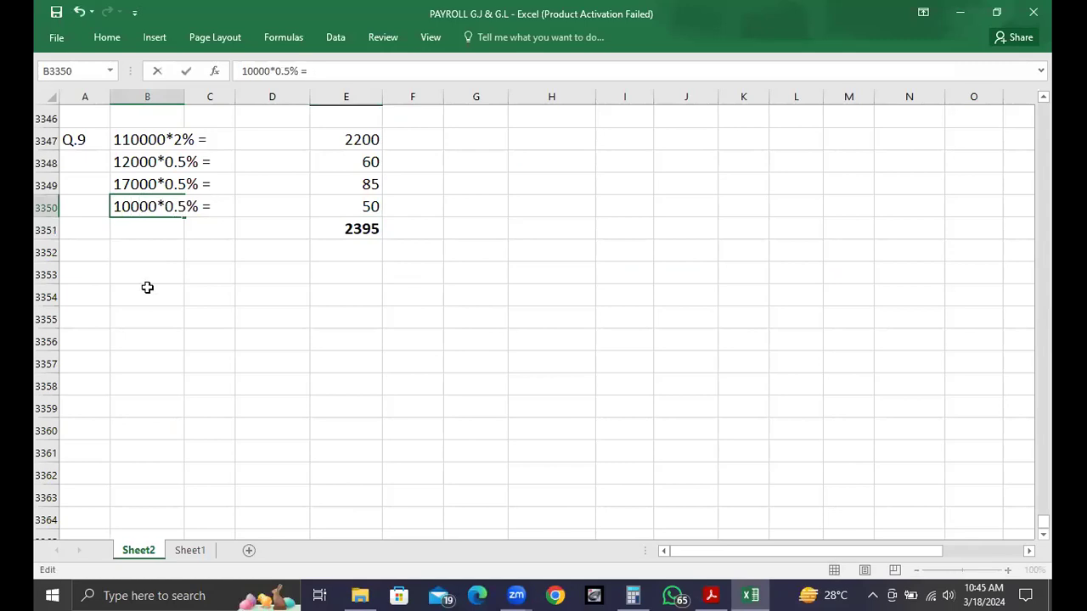
click(145, 288)
Apply a top and double bottom border to the commission total in cell E3351.
click(332, 228)
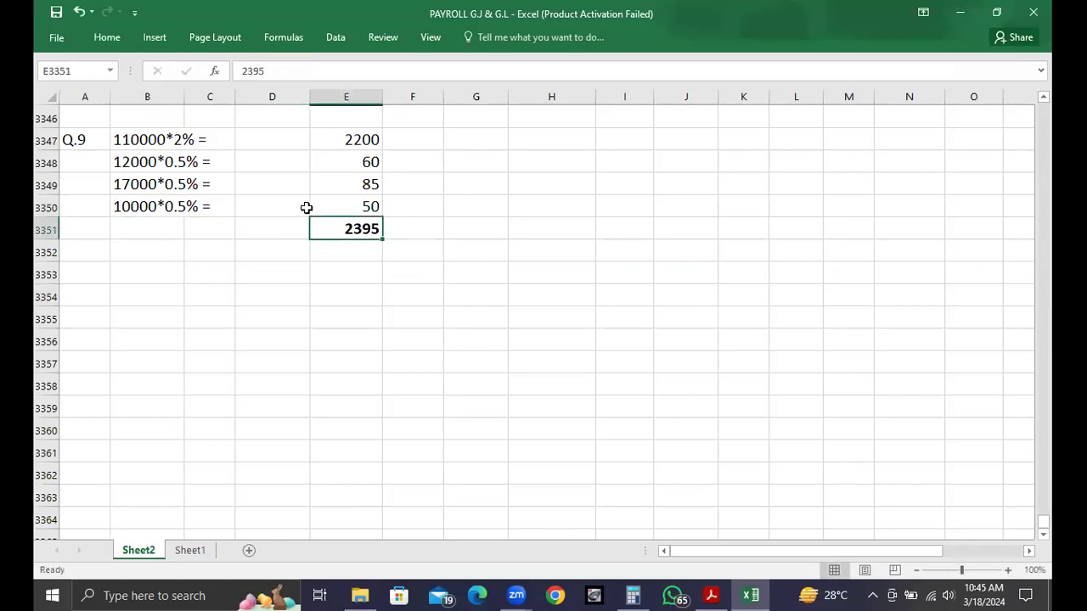
click(110, 39)
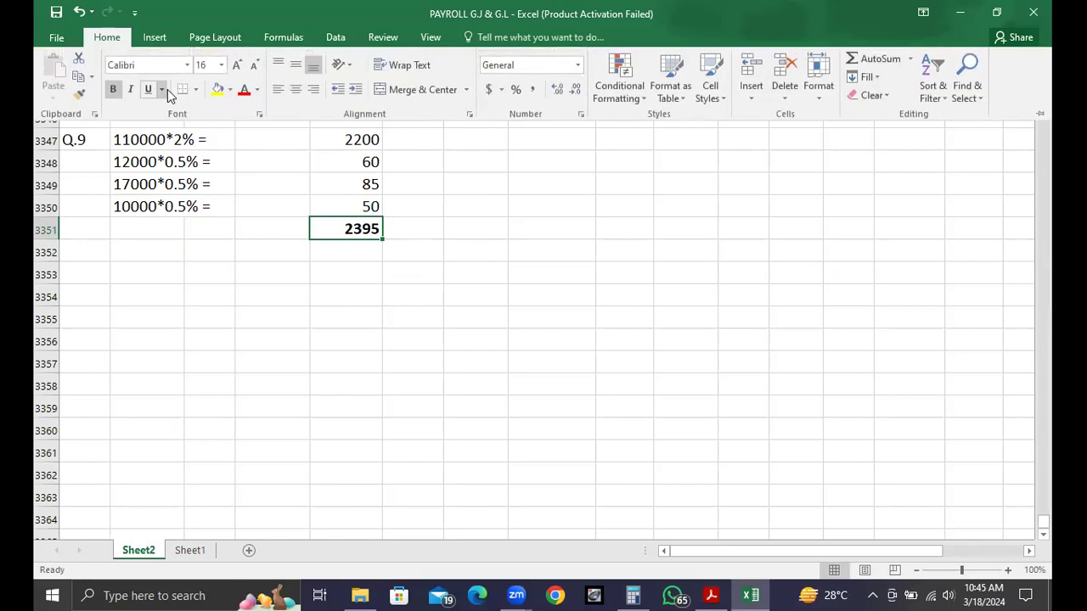
click(193, 90)
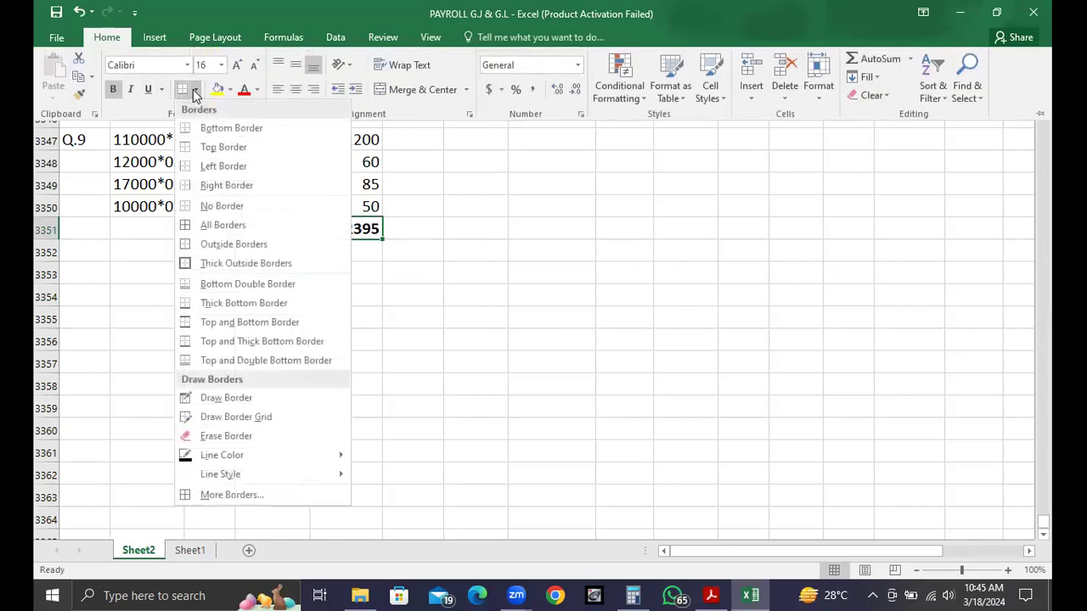
click(192, 360)
click(85, 274)
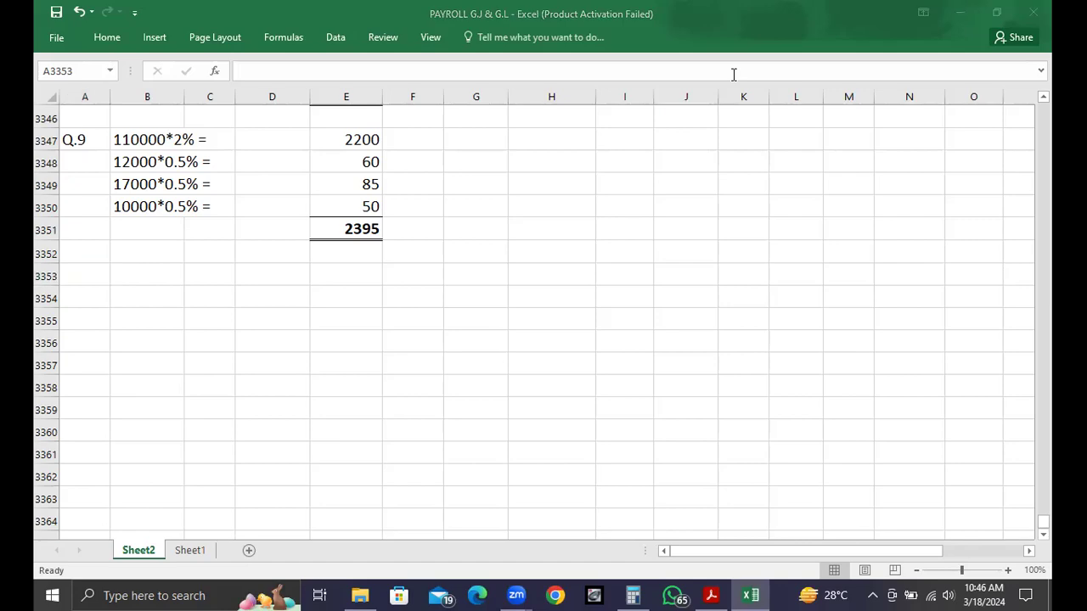
Switch to the payroll PDF and read question Q.11 on hourly basic pay and overtime.
key(alt+Tab)
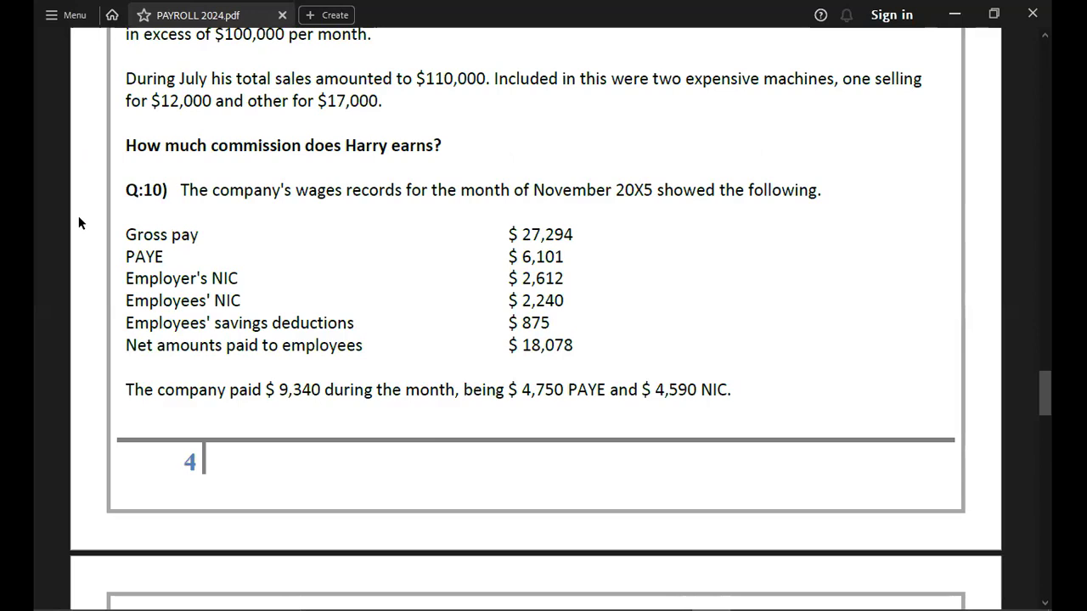
scroll(78, 222, down, 5)
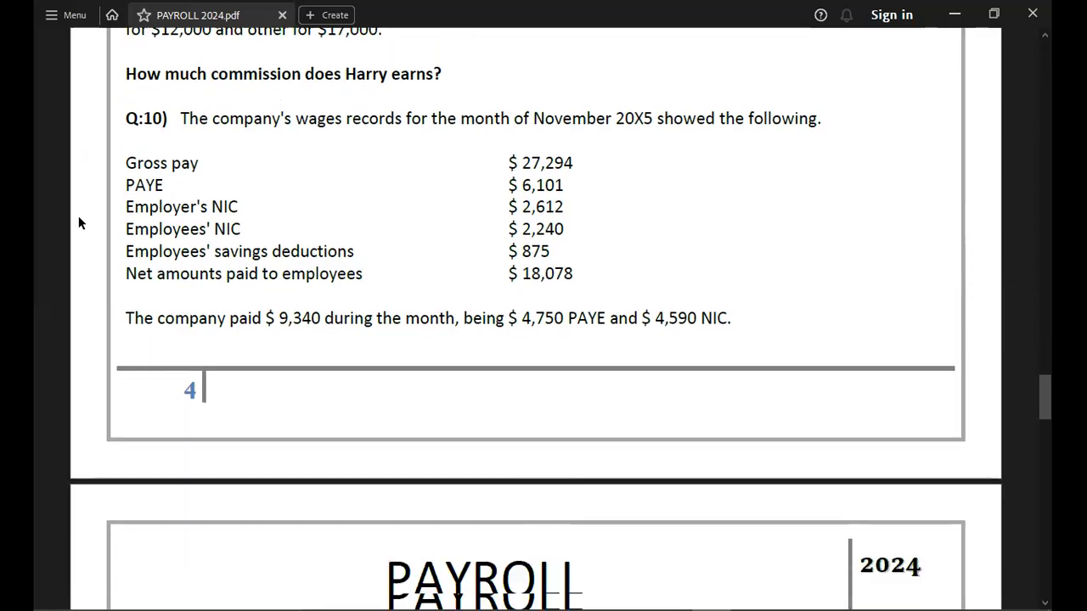
scroll(79, 222, down, 2)
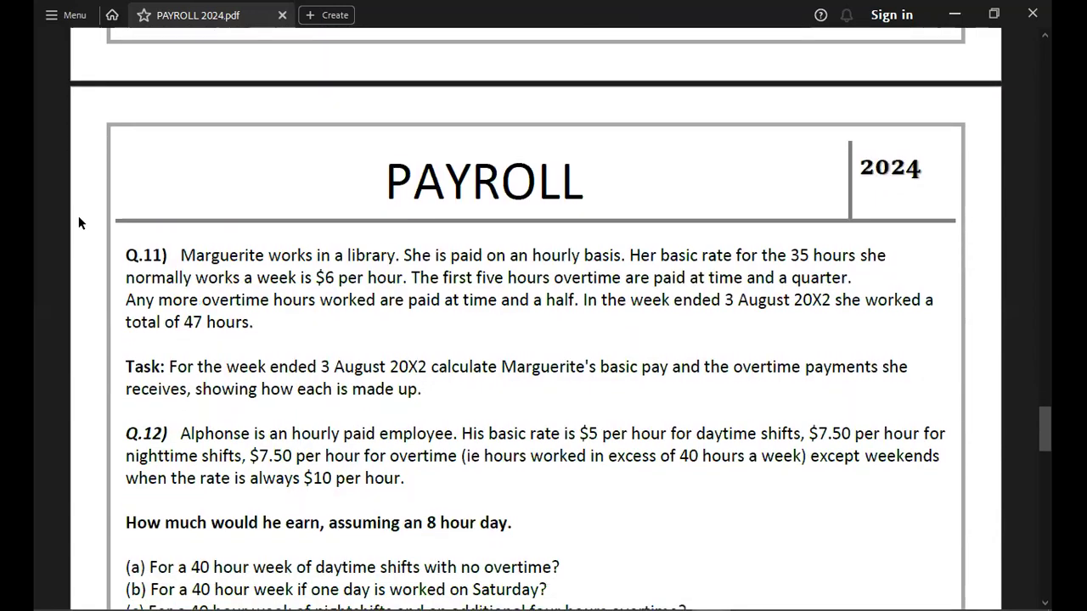
scroll(78, 222, down, 1)
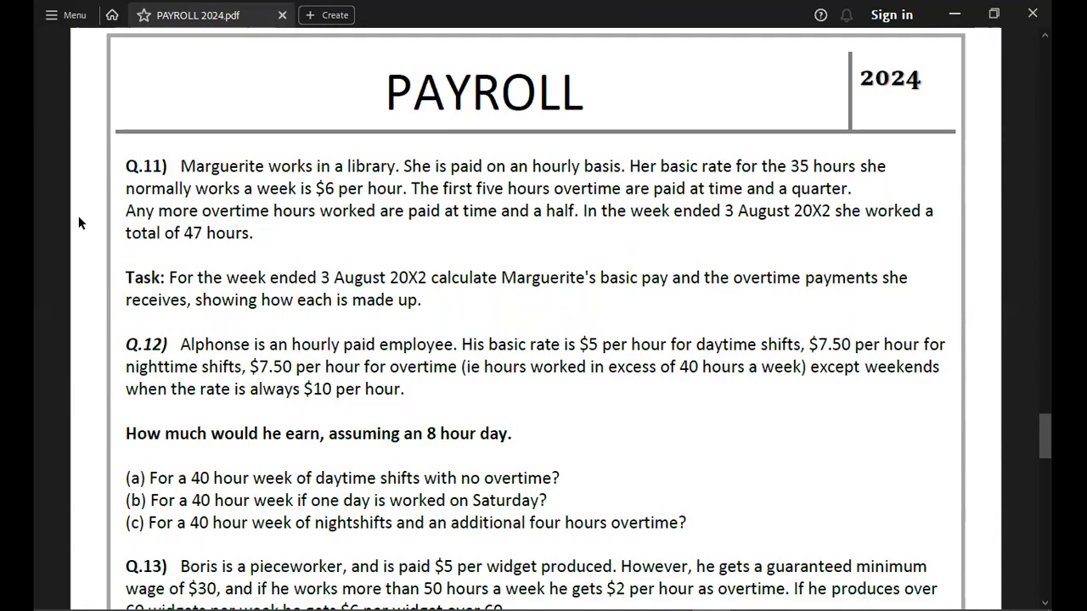
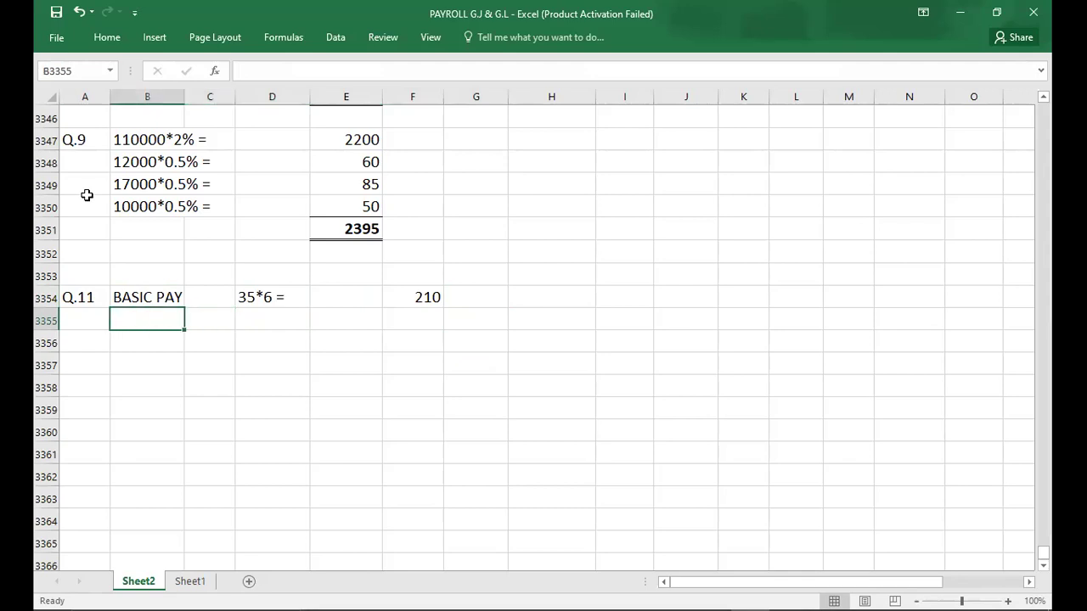
Enter the heading OVERTIME in cell B3355 and make it bold.
text(OVERTIME)
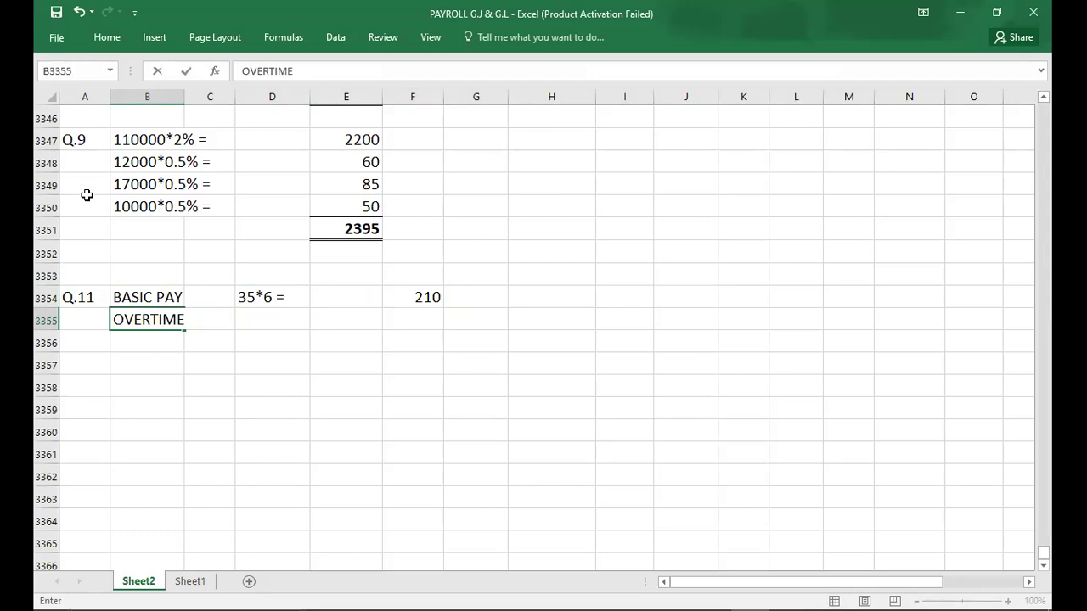
key(Left)
key(Right)
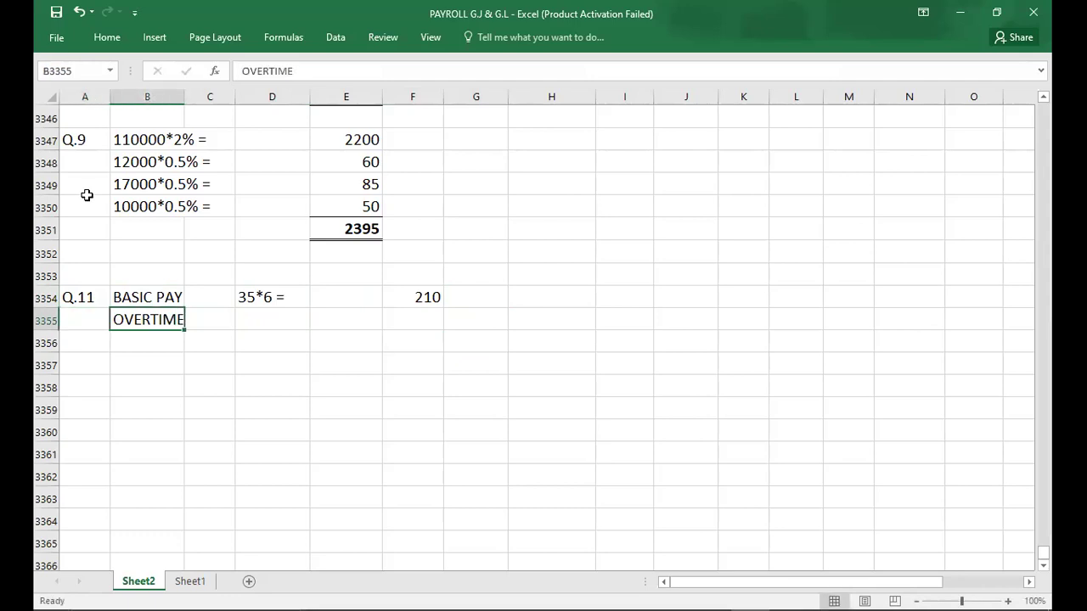
key(ctrl+b)
key(Up)
key(Down)
key(Down)
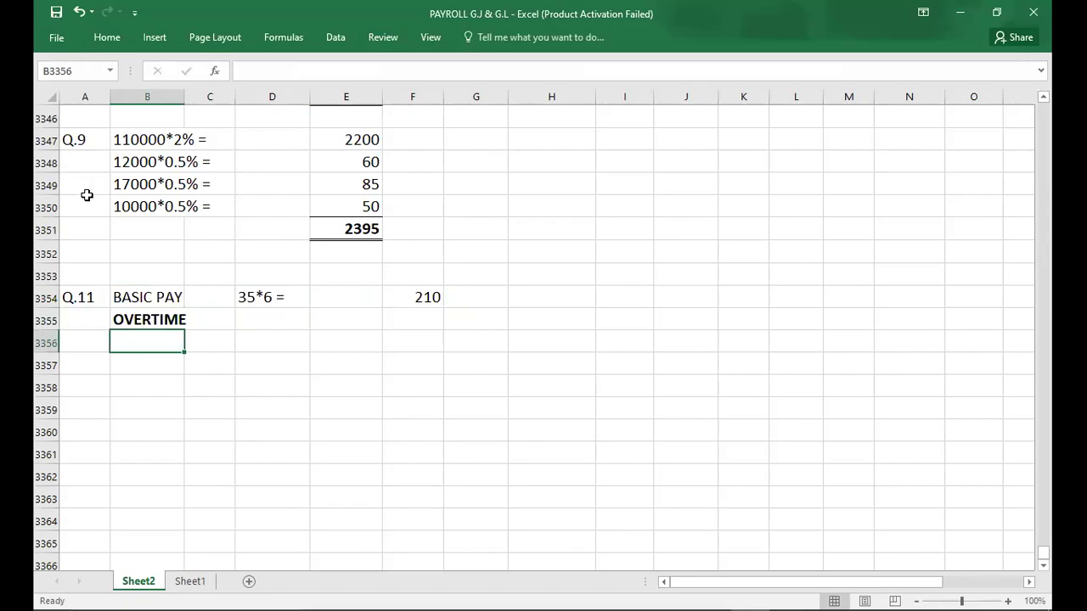
Check the Q.11 overtime rules in the PDF, then enter the overtime hours 5 in B3356 and 7 in B3358.
key(alt+Tab)
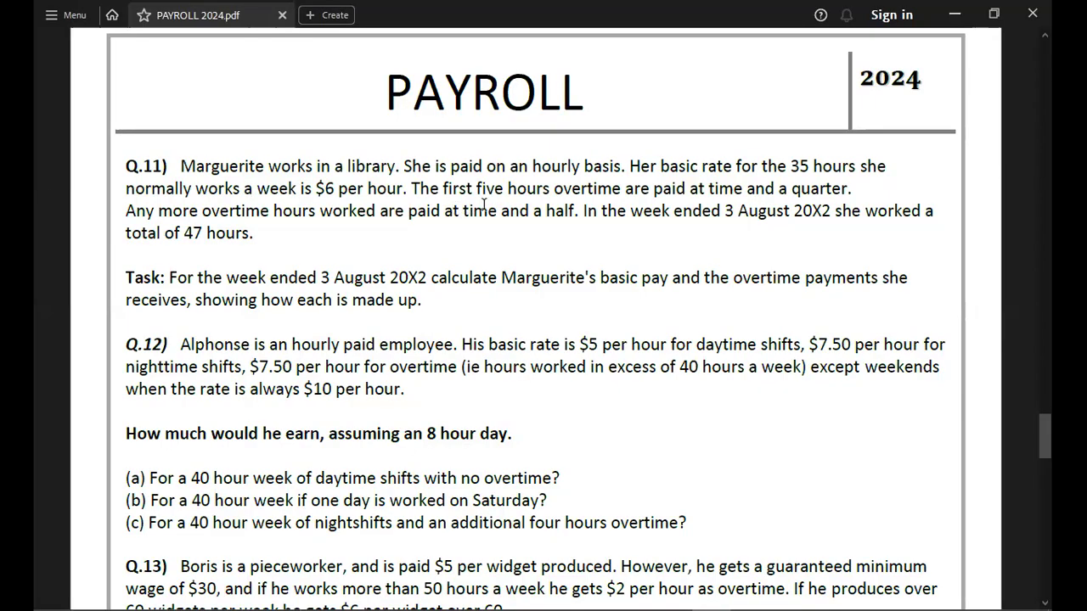
key(alt+Tab)
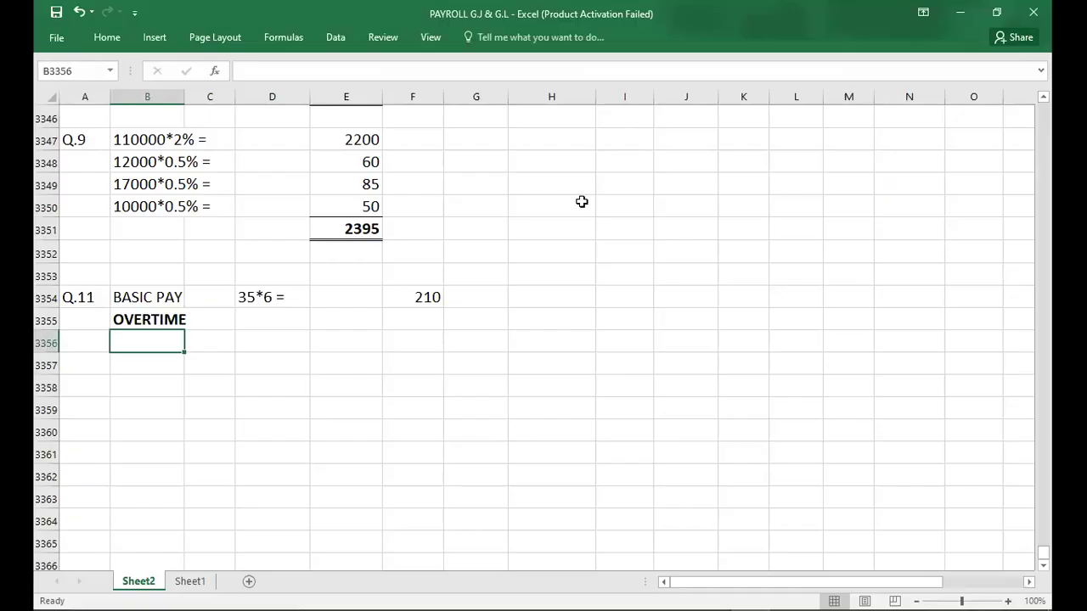
text(5)
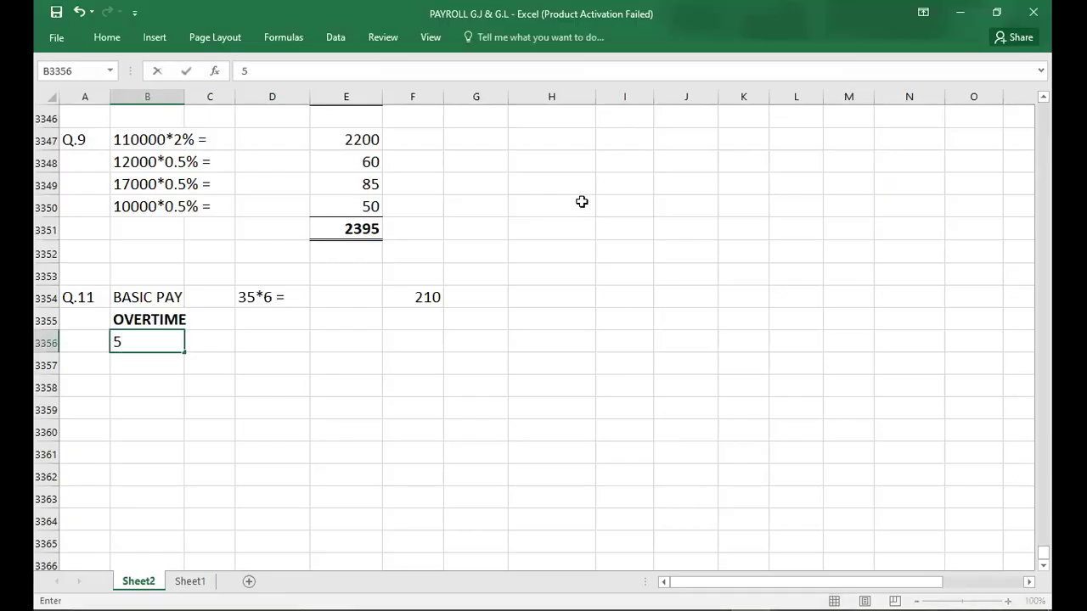
key(Return)
key(alt+Tab)
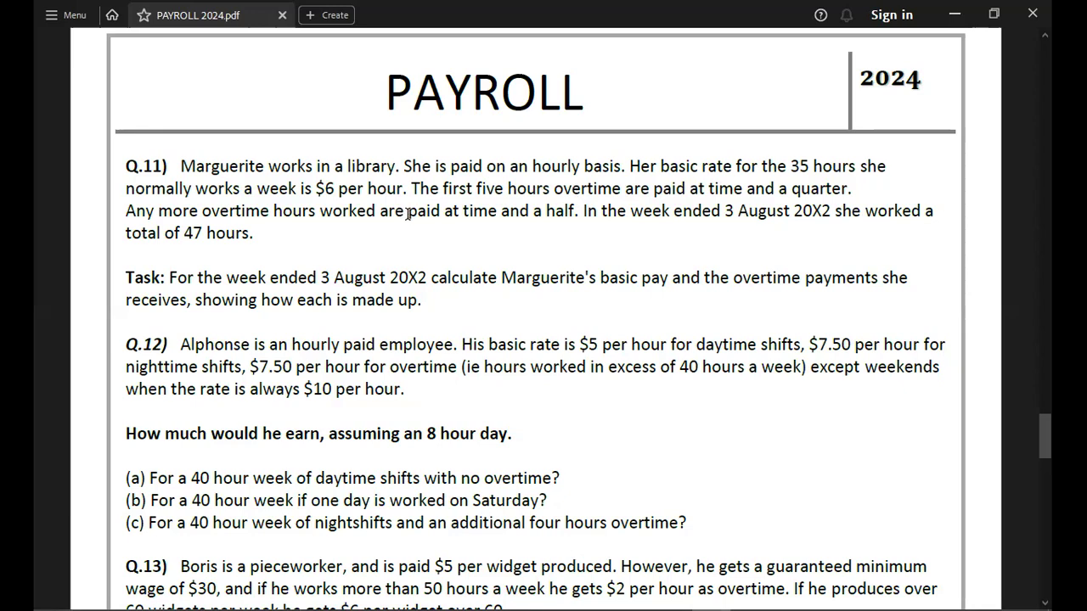
key(alt+Tab)
key(Down)
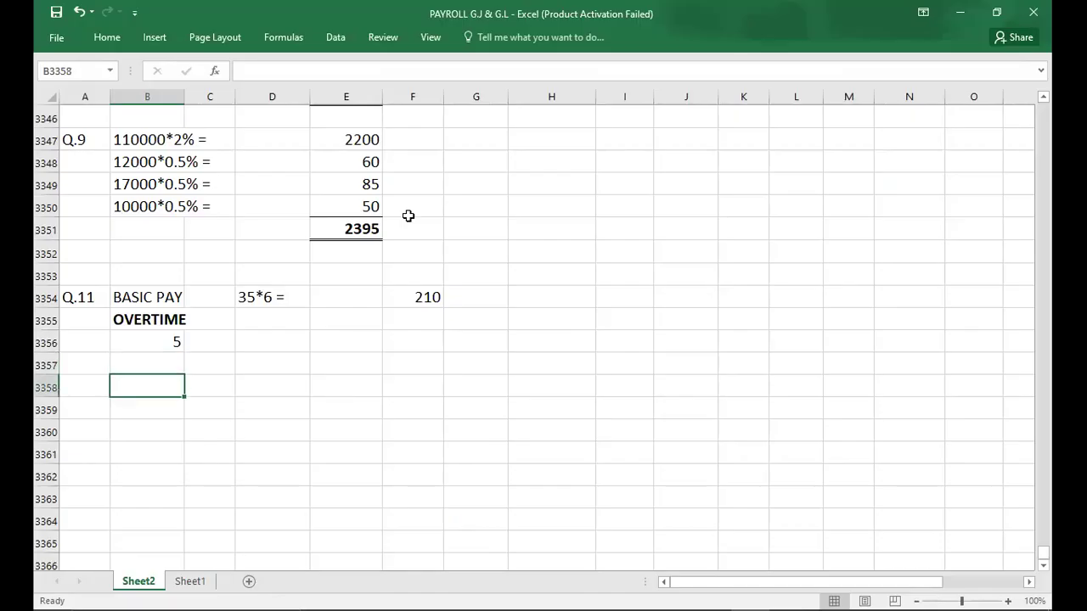
text(7)
key(Right)
key(Up)
key(Up)
key(Left)
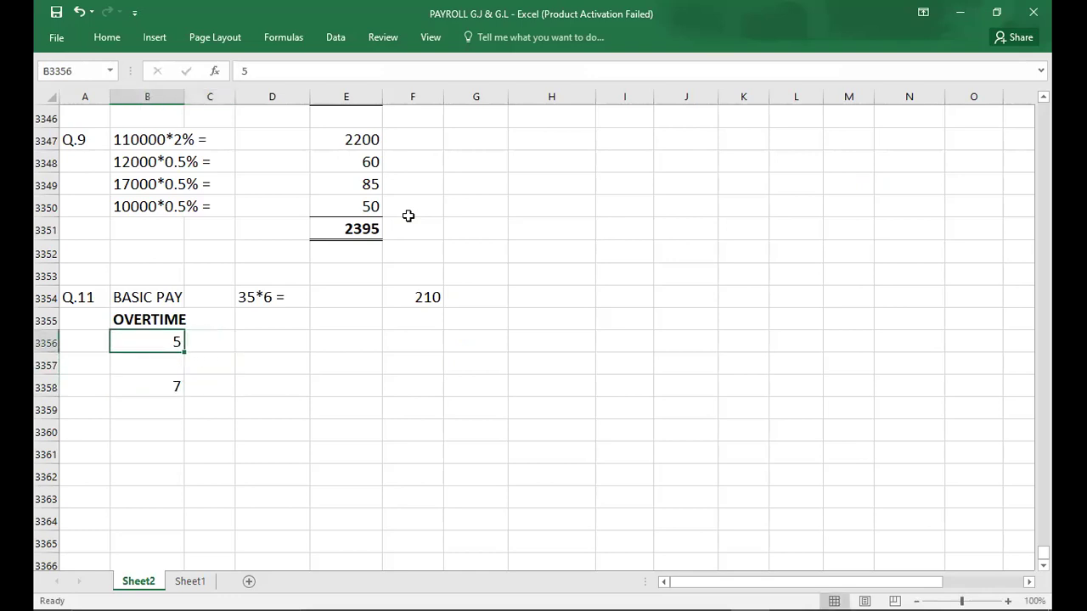
Recheck the first-five-hours overtime rate in the PDF, then enter "5*6" in B3356 and "5*1.5" in B3357.
key(alt+Tab)
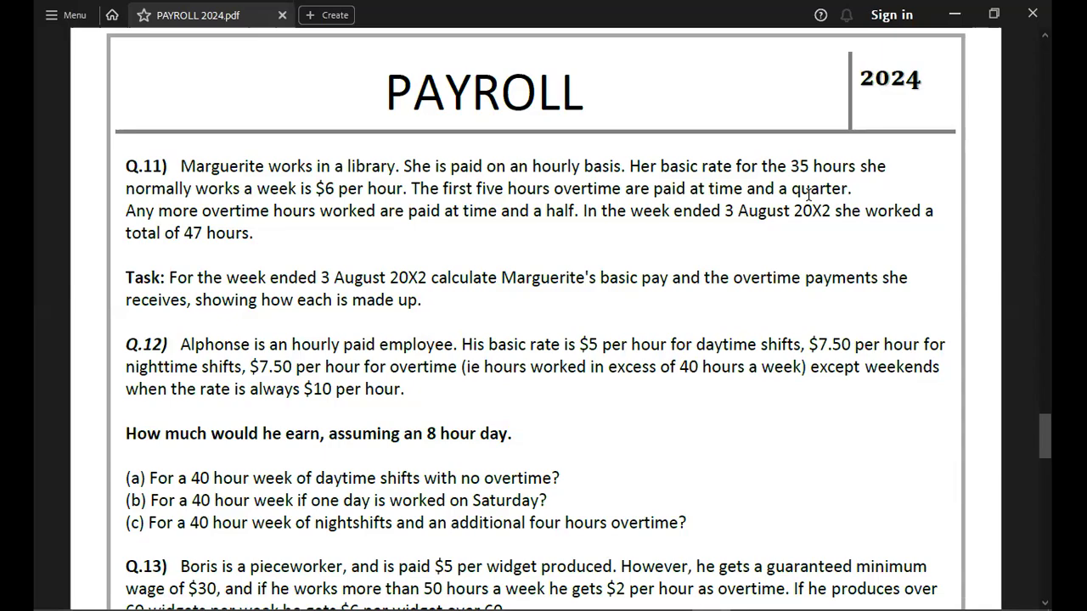
key(alt+Tab)
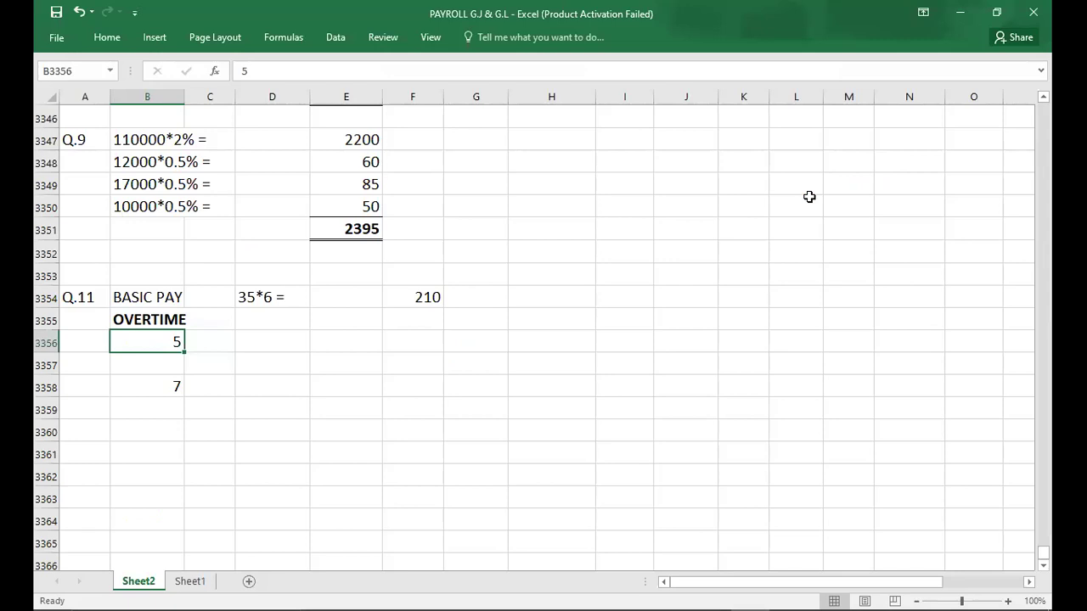
text(5*6)
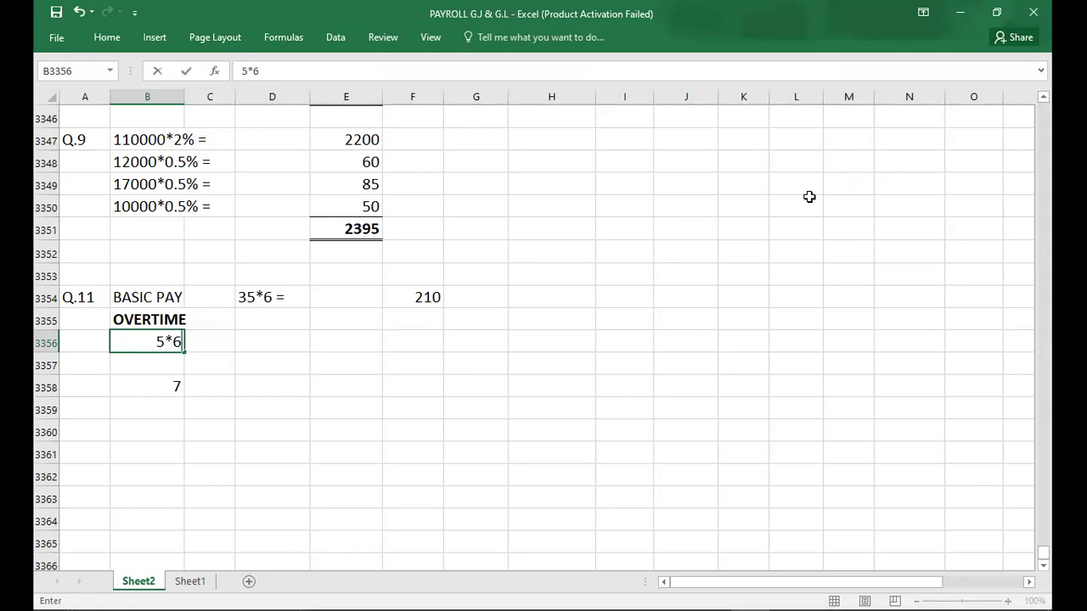
key(Return)
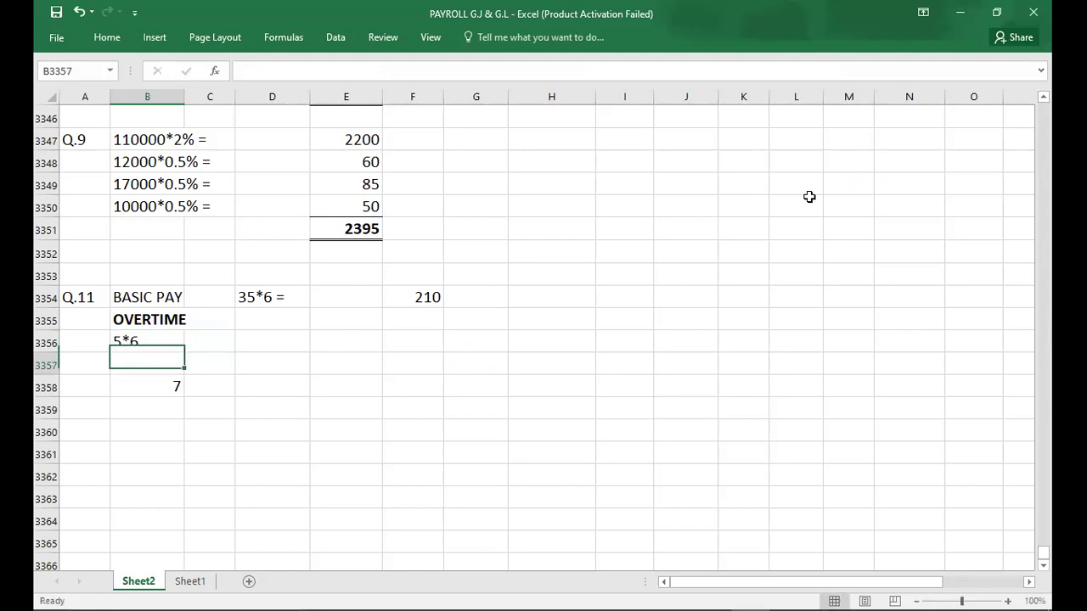
text(5*)
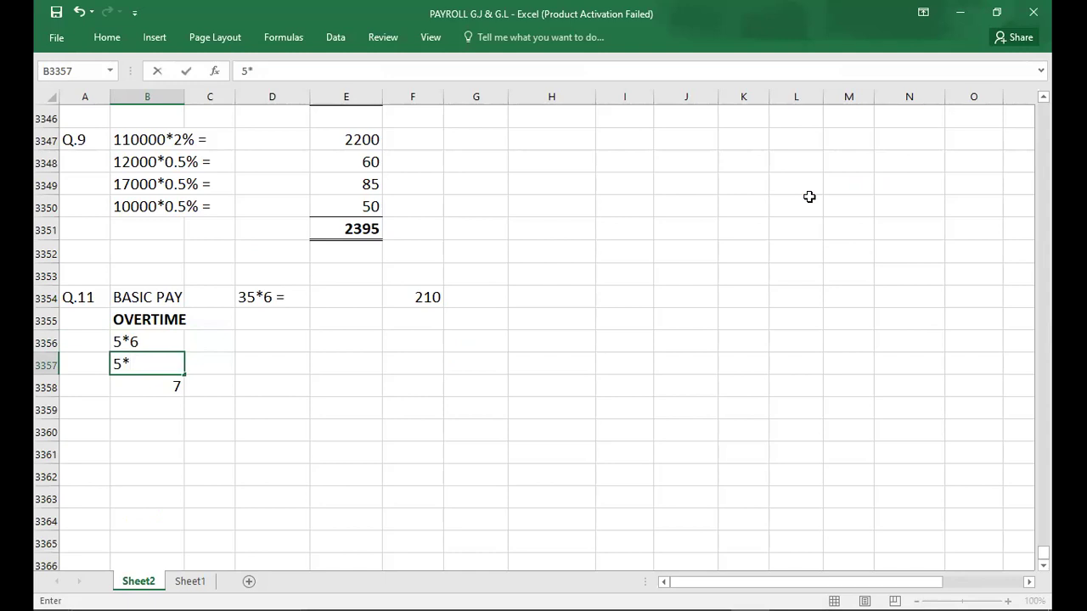
text(1.5)
key(Return)
Clear cell B3358, then enter "7*6" in B3360 and "7*3" in B3361, checking the time-and-a-half rule in the PDF.
key(Delete)
key(Return)
key(Return)
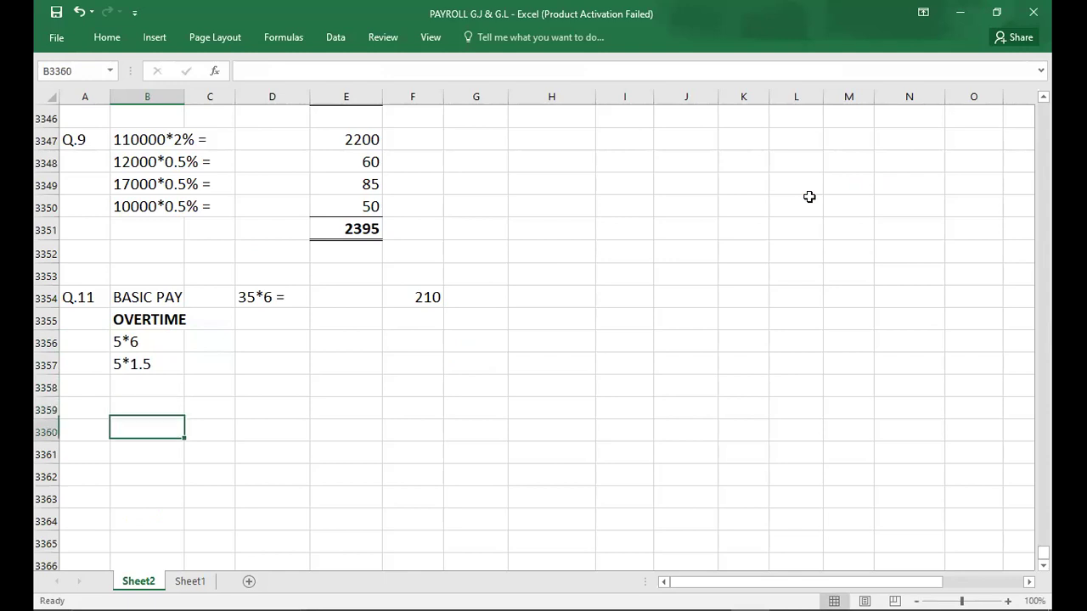
text(7*6)
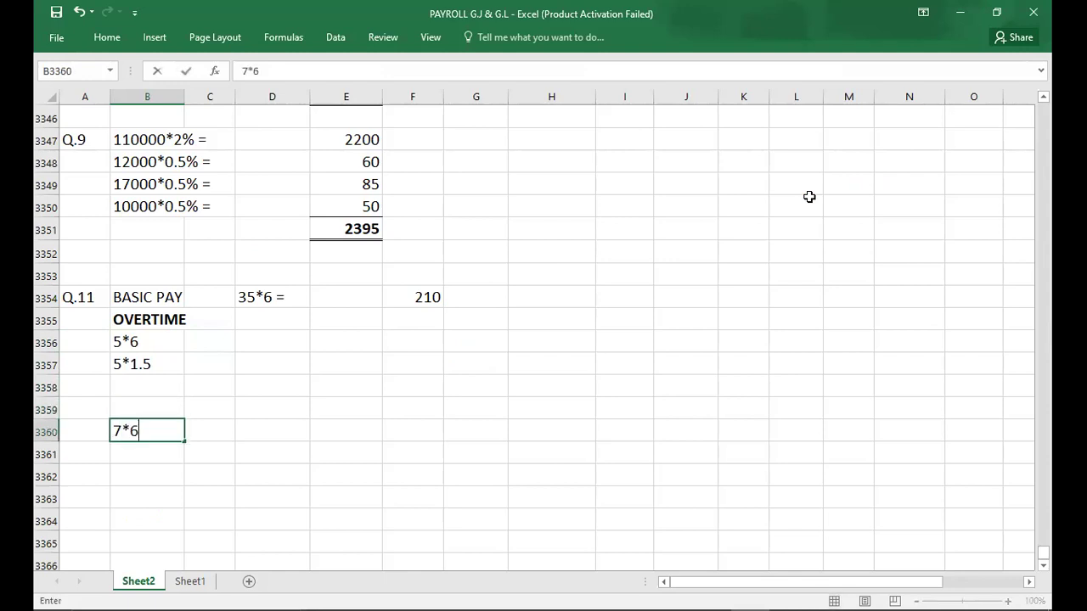
key(Return)
text(7)
key(alt+Tab)
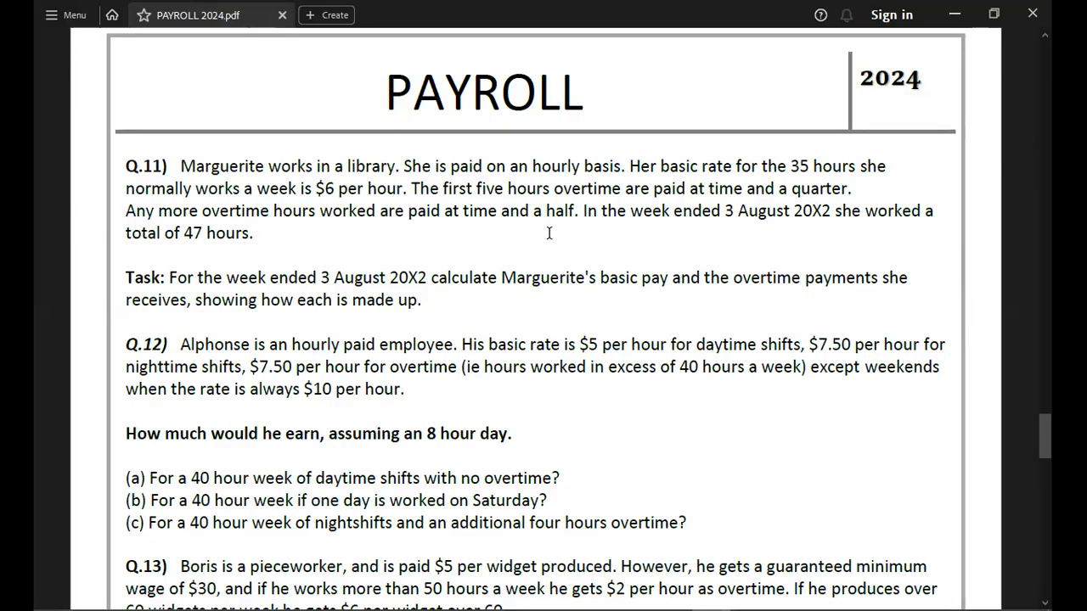
key(alt+Tab)
text(*3)
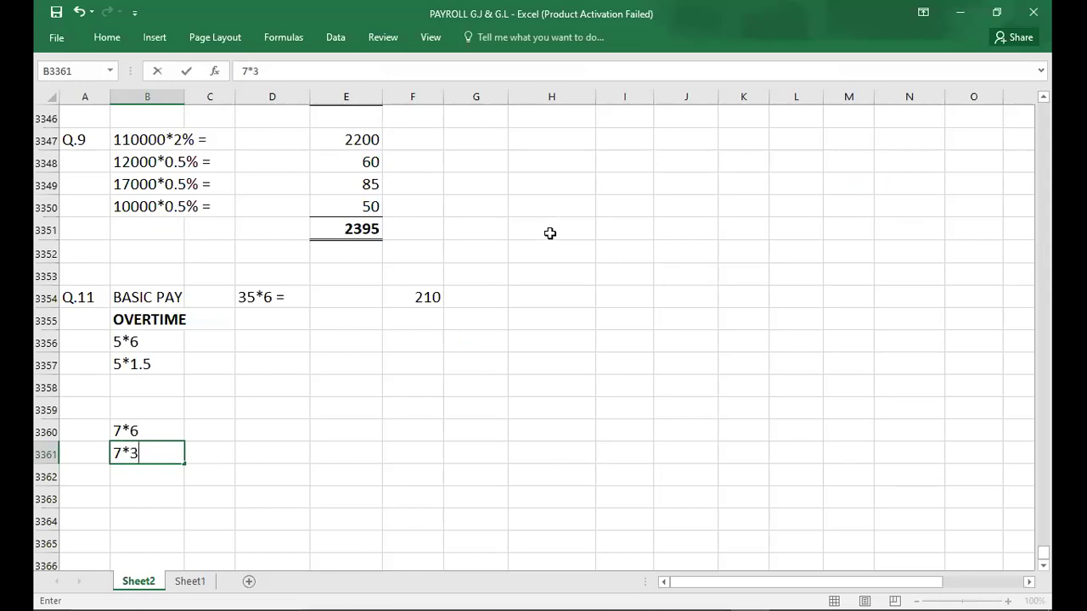
key(Return)
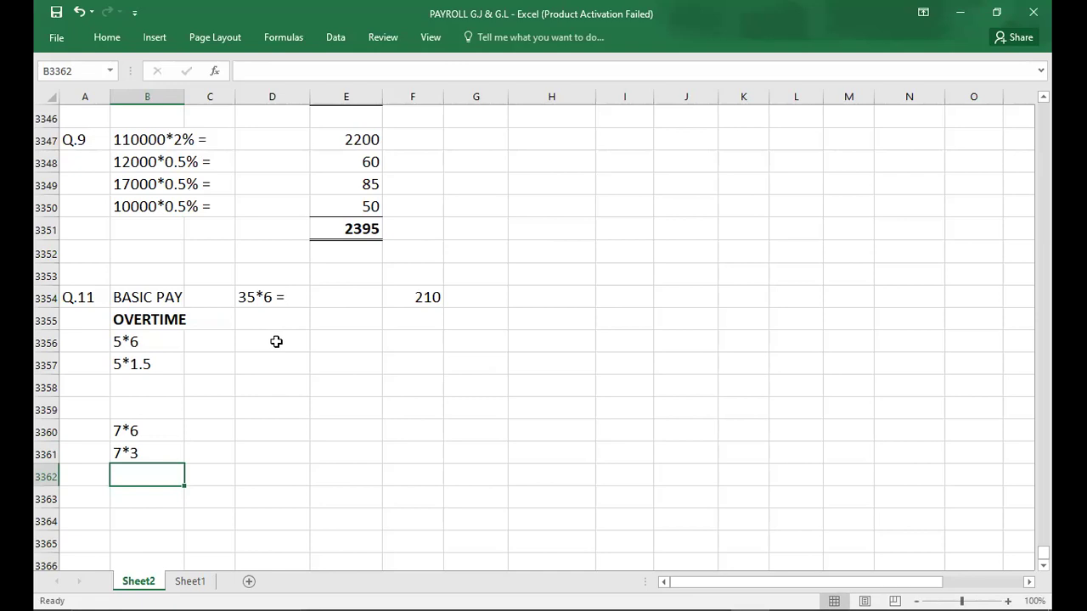
Enter the amounts for the first five overtime hours: 30 in F3356 and 7.5 in F3357.
click(403, 339)
text(30)
key(Return)
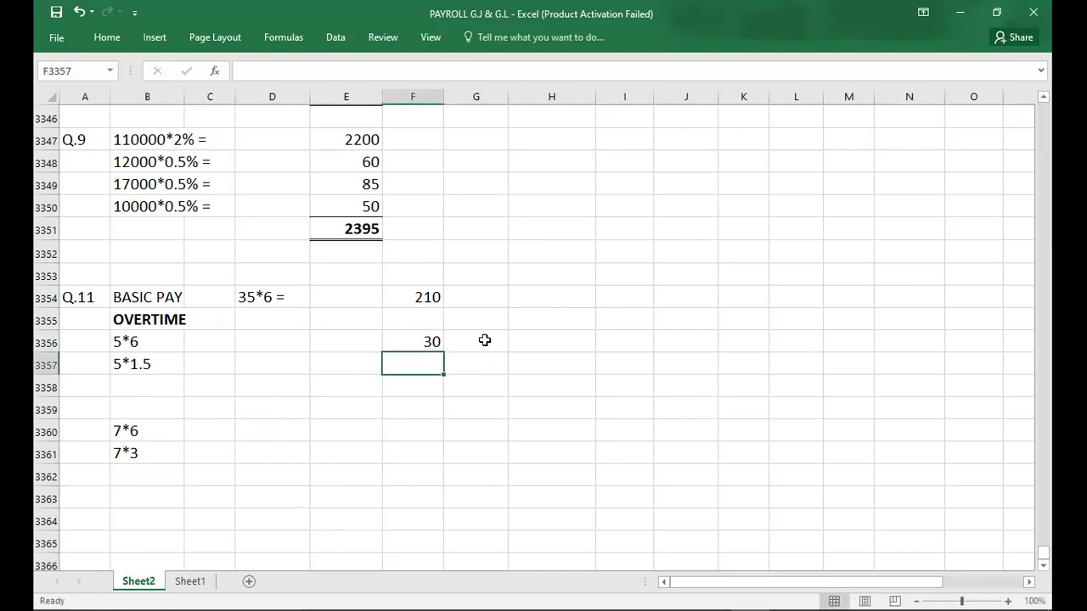
text(7.5)
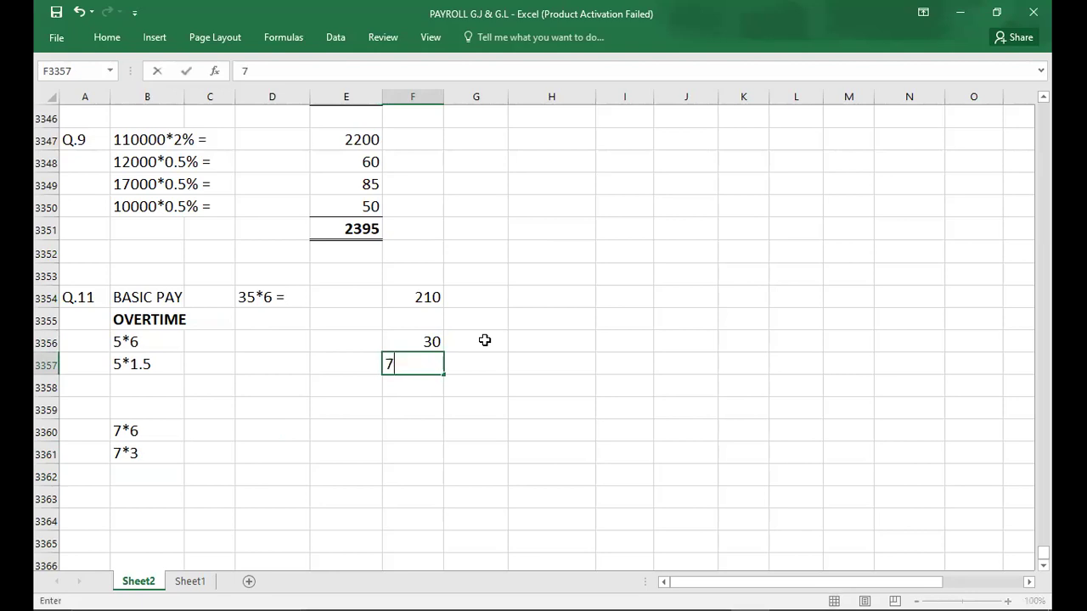
key(Return)
Enter the amounts for the remaining seven overtime hours: 42 in F3360 and 21 in F3361.
key(Down)
key(Down)
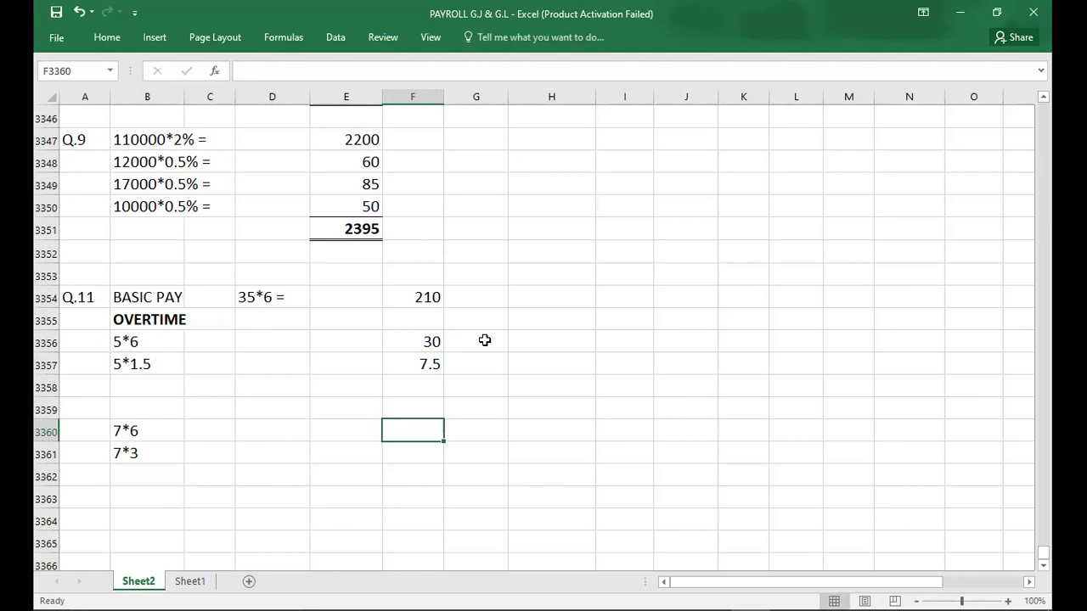
text(42)
key(Return)
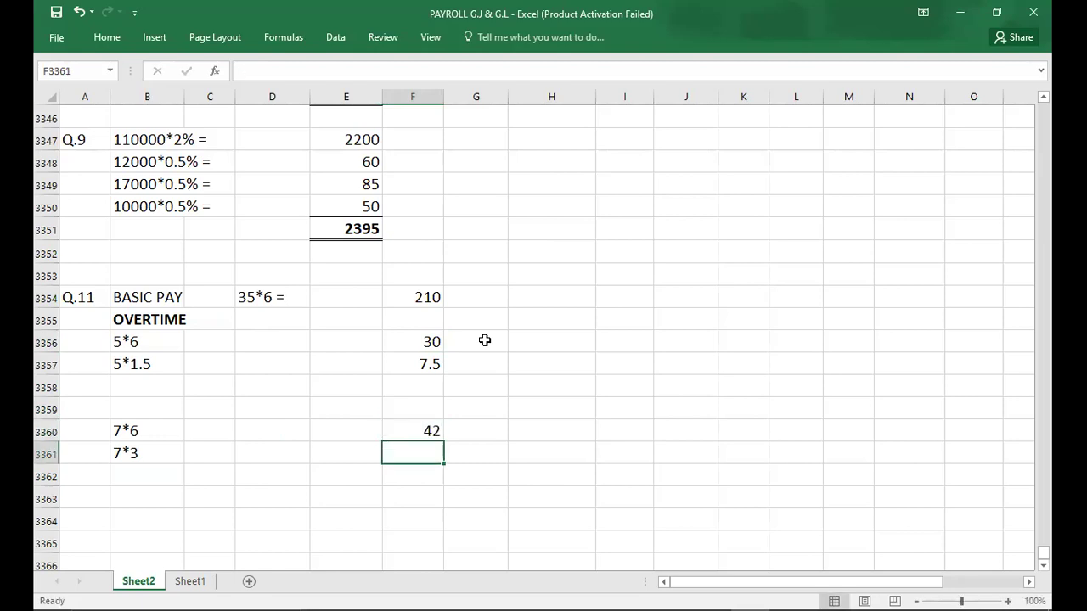
text(21)
key(Return)
Select the Q.11 basic pay and overtime amounts in F3354:F3361 to read their sum.
key(Up)
key(Up)
key(Up)
key(Up)
key(Up)
key(Up)
key(Up)
key(Up)
key(shift+Down)
key(shift+Down)
key(shift+Down)
key(shift+Down)
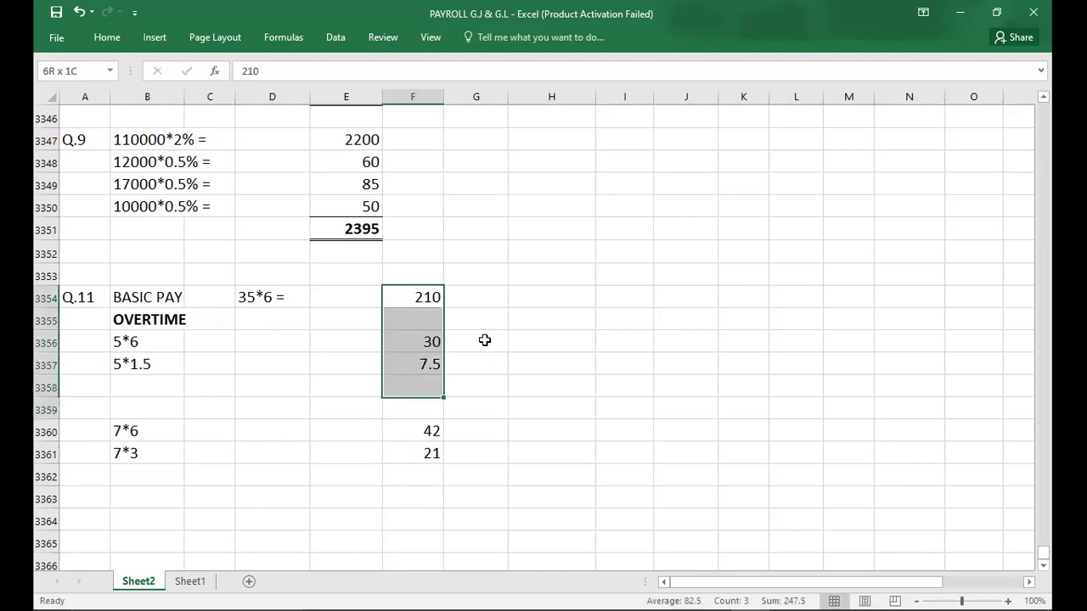
key(shift+Down)
key(shift+Down)
key(shift+Down)
key(shift+Down)
key(shift+Down)
key(shift+Up)
key(shift+Up)
key(shift+Up)
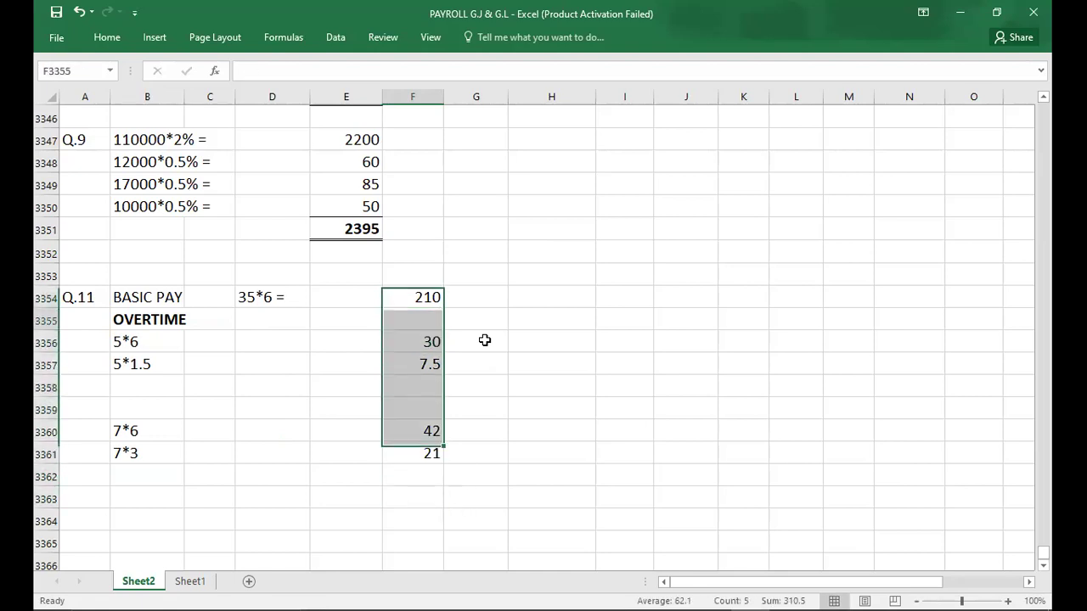
Enter 310.5 as the Q.11 total in F3362, below the basic pay and overtime amounts.
key(Down)
key(Down)
key(Down)
key(Down)
key(Down)
key(Down)
key(Down)
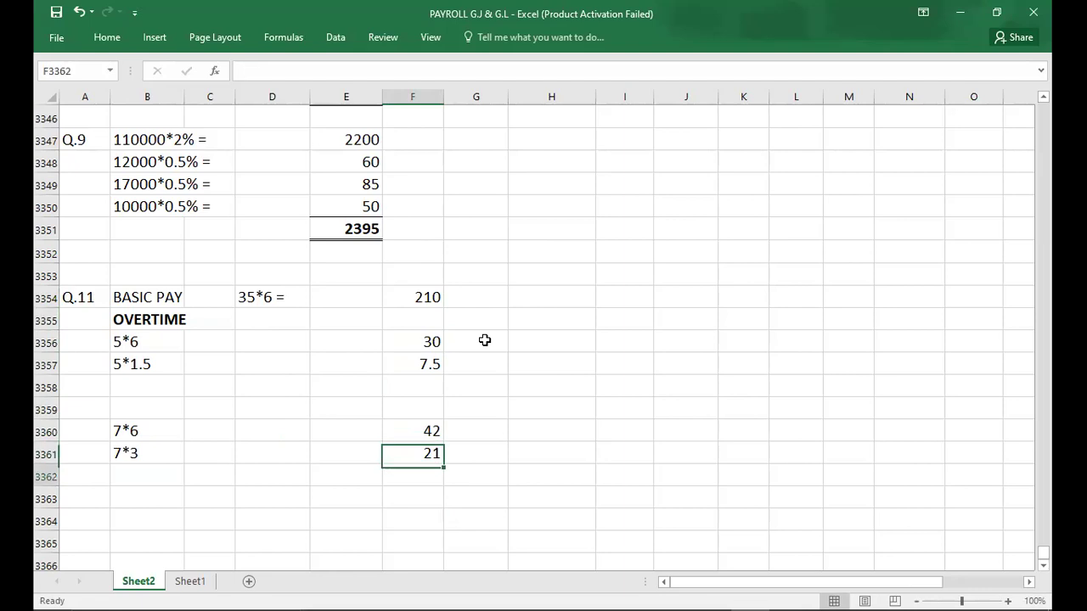
text(210.)
key(BackSpace)
key(BackSpace)
key(BackSpace)
key(BackSpace)
text(310.5)
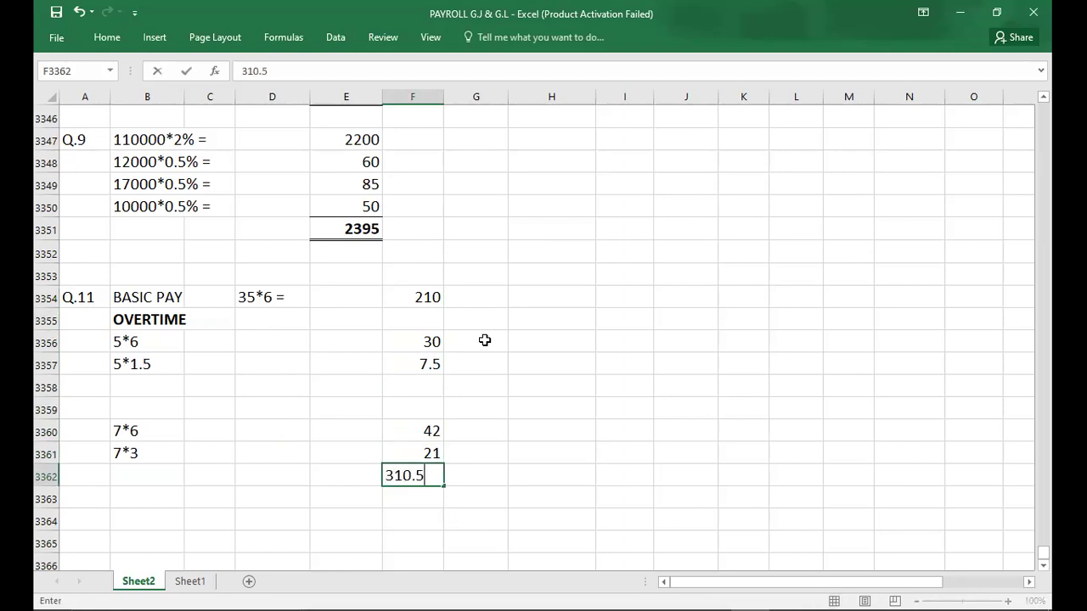
key(ctrl+Return)
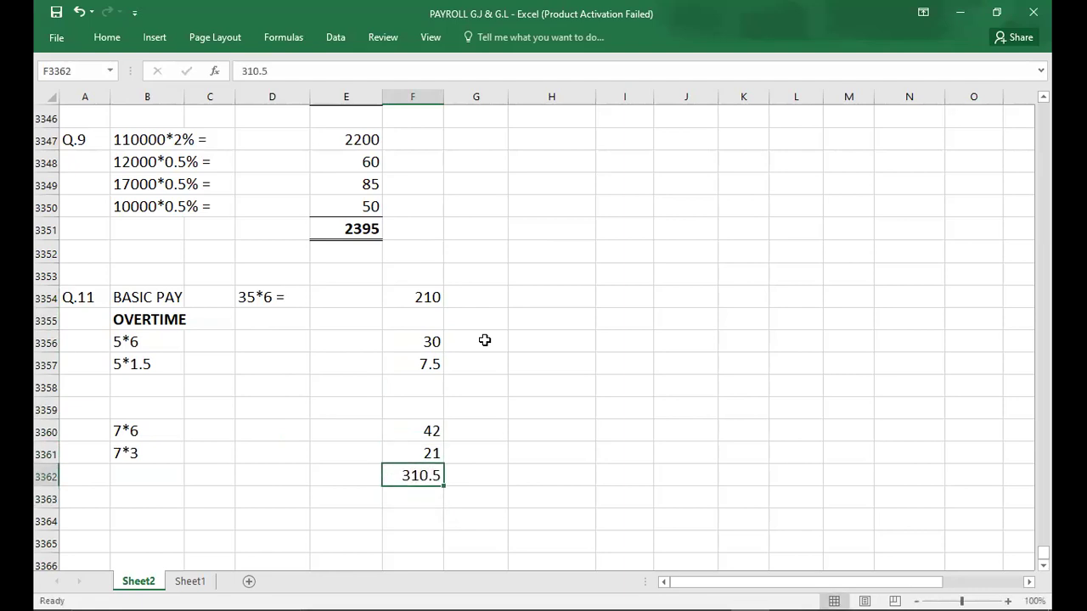
Format the Q.11 total in F3362 with a top and double bottom border and make it bold.
click(108, 42)
click(182, 91)
click(273, 481)
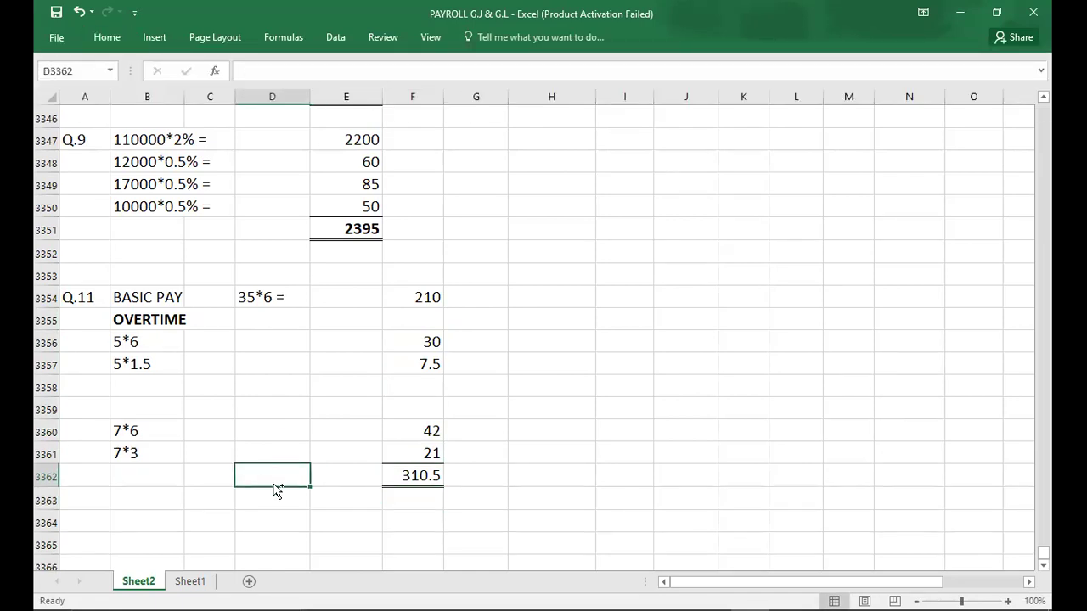
click(410, 472)
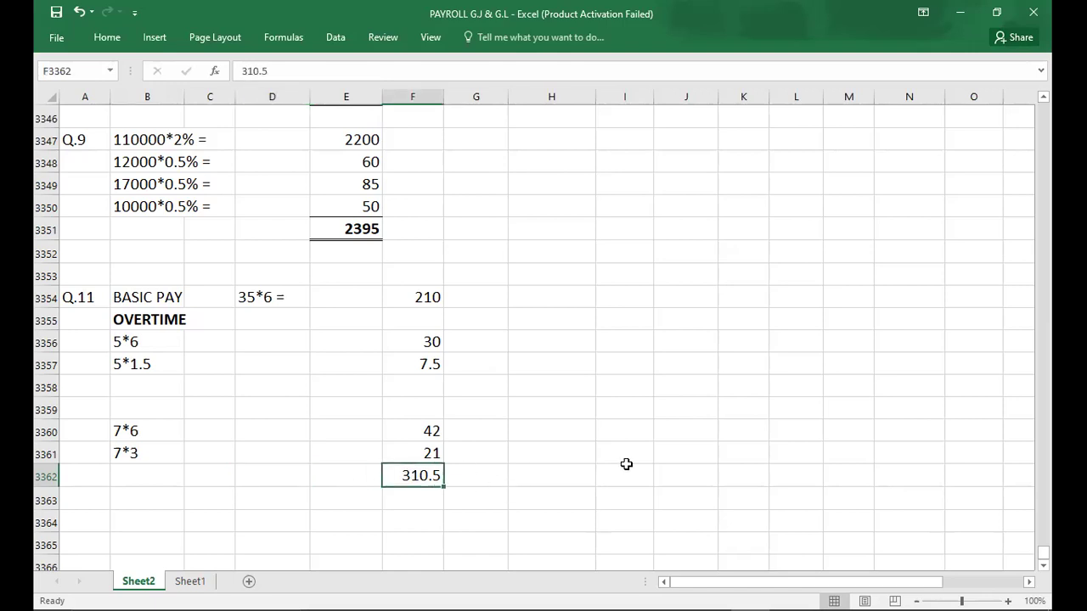
Enter the combined-rate calculation "5*7.5" for the first five overtime hours in B3358.
click(148, 384)
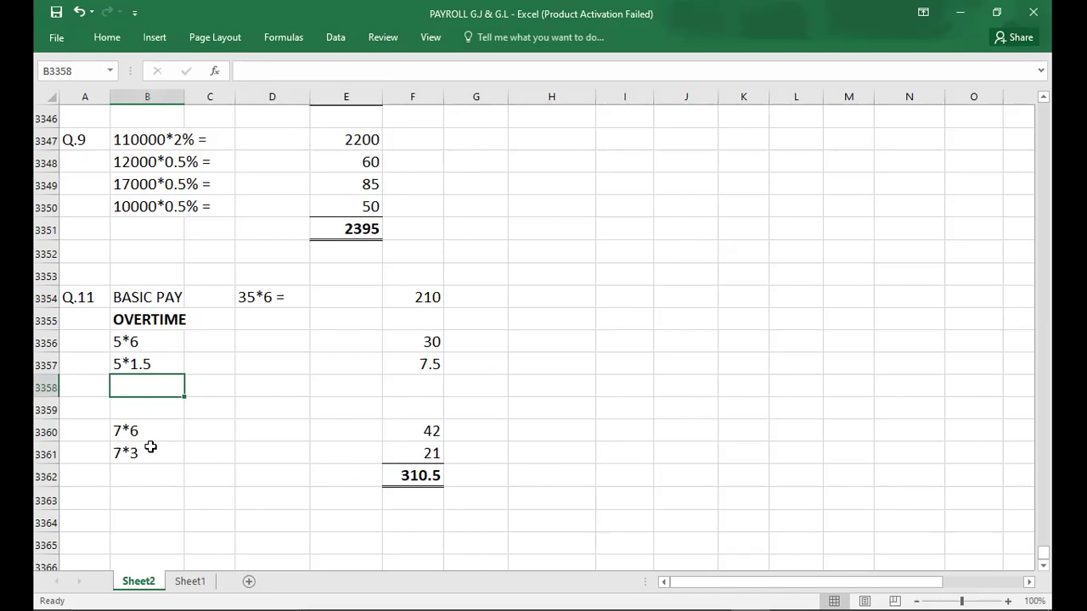
text(5*)
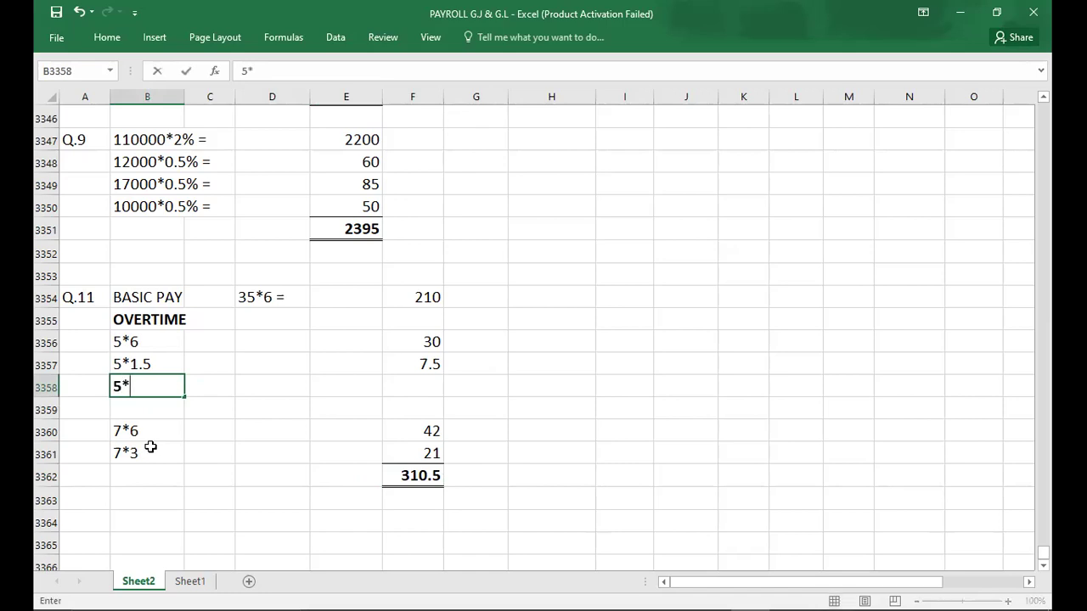
text(7.)
text(8)
text(=)
key(BackSpace)
key(BackSpace)
text(5)
Enter 37.5 in D3358 as the result of the combined-rate calculation for the first five overtime hours.
key(Tab)
key(Tab)
key(Tab)
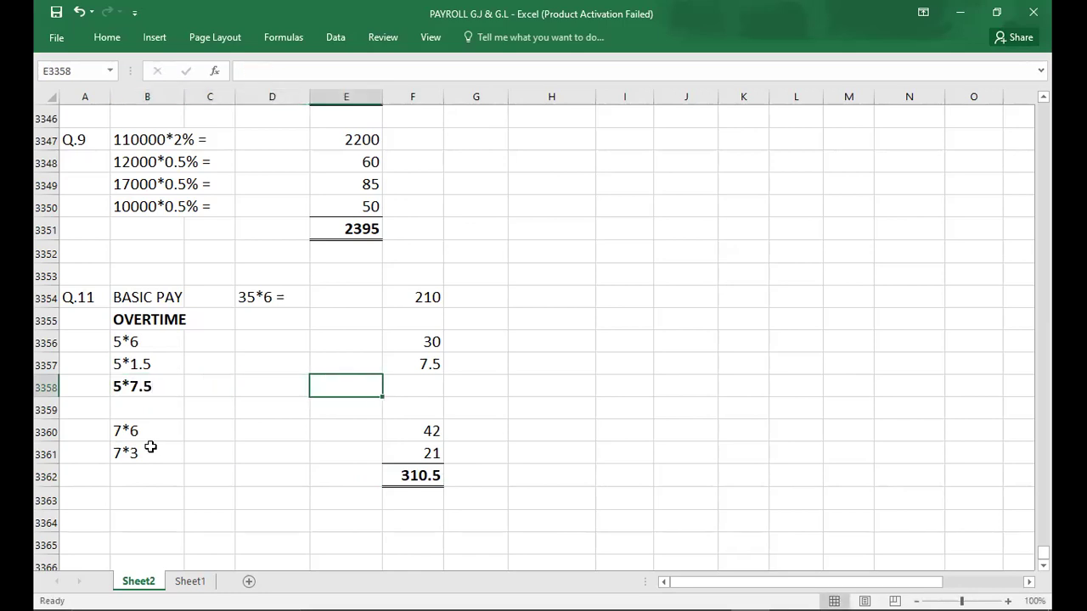
key(shift+Tab)
text(37.5)
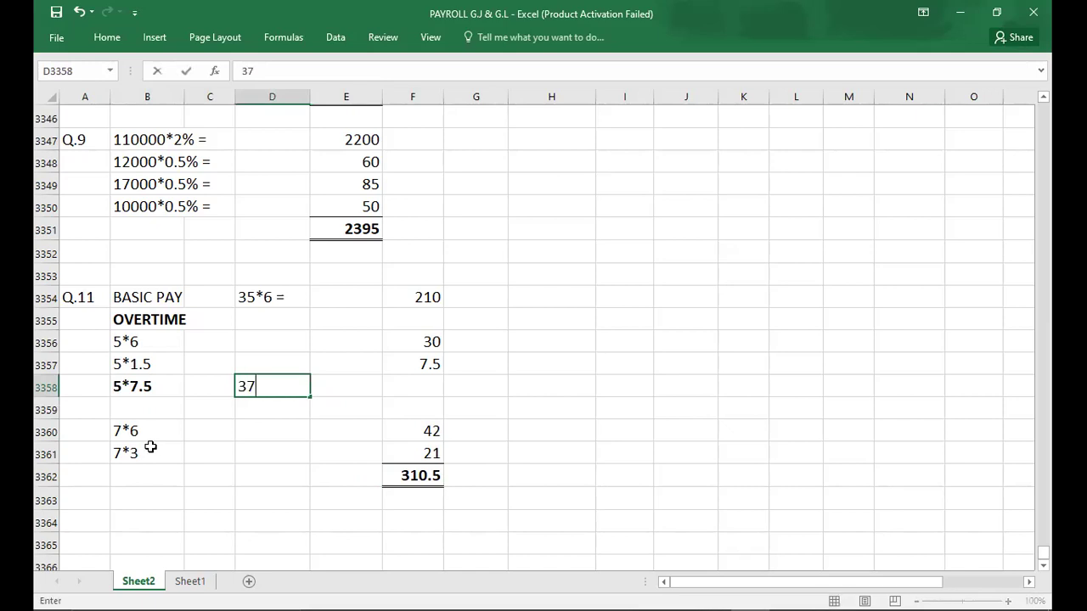
key(Return)
Move the Q.11 total from F3362 down one row to F3363.
key(Down)
key(Down)
key(Down)
key(Down)
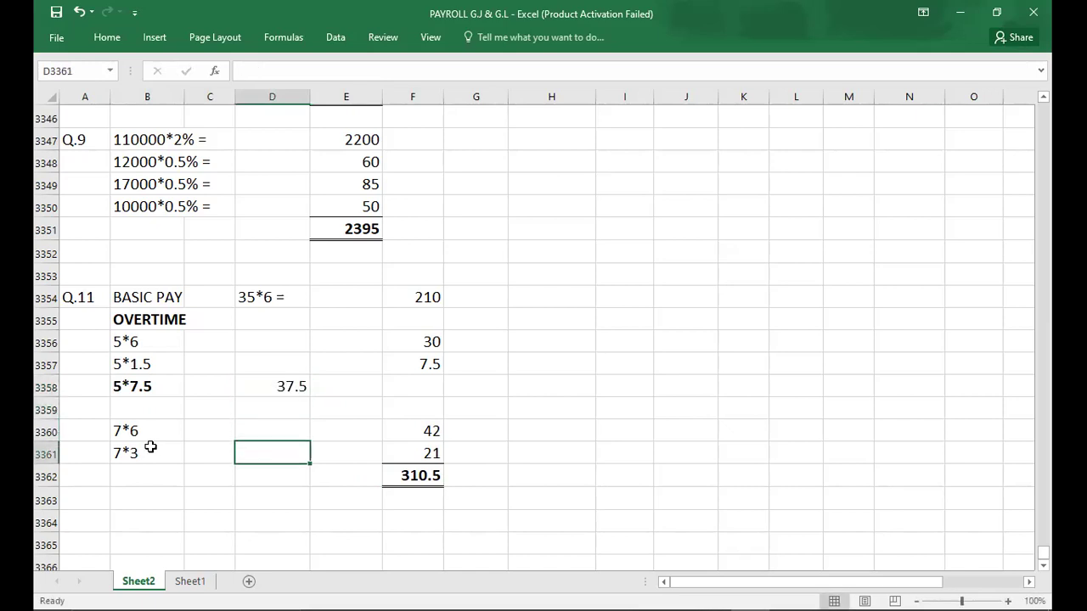
key(Right)
key(Right)
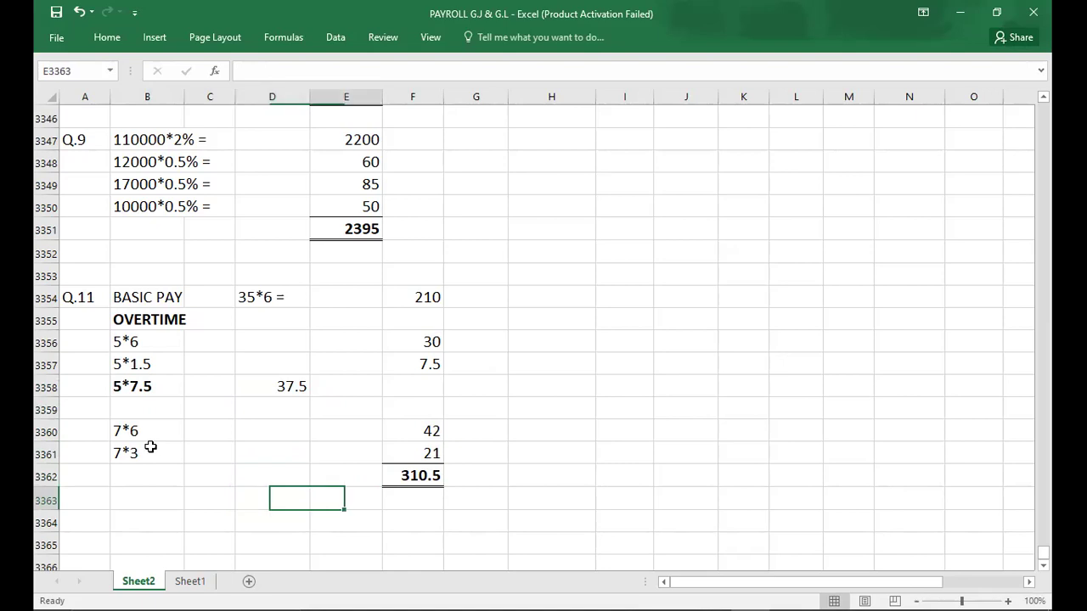
key(Up)
key(ctrl+x)
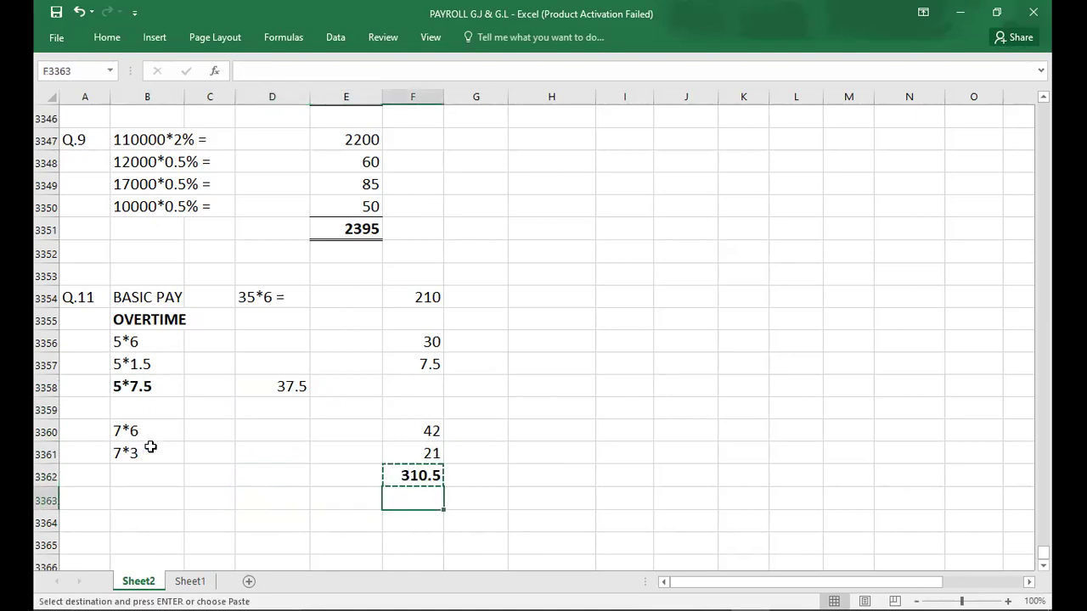
key(Down)
key(ctrl+v)
Enter "7*9" in B3362 and its result 63 in D3362 for the remaining seven overtime hours.
key(Left)
key(Left)
key(Left)
key(Left)
key(Up)
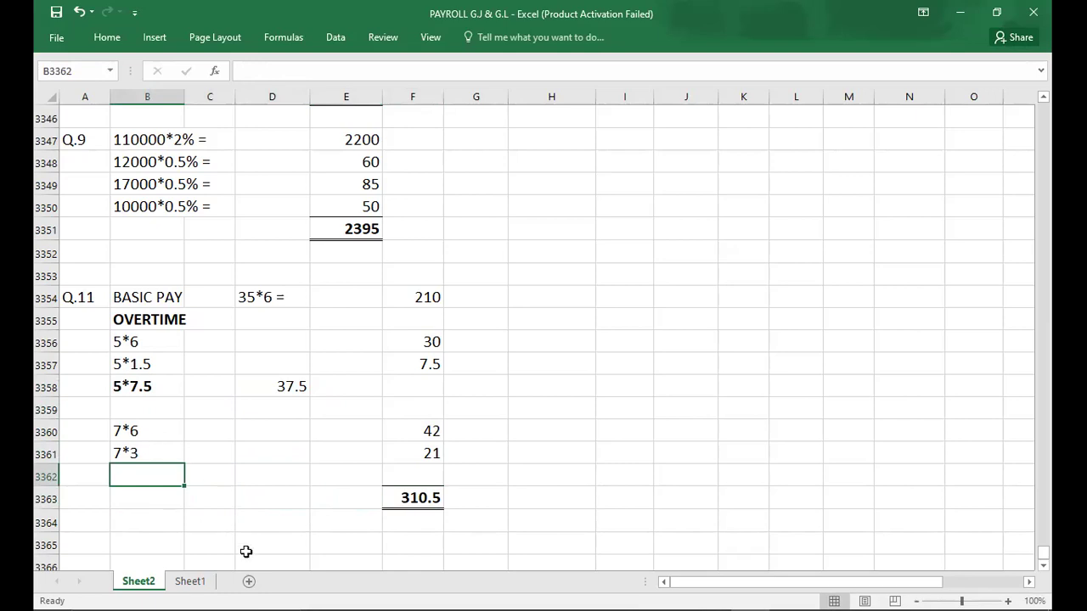
text(7*9)
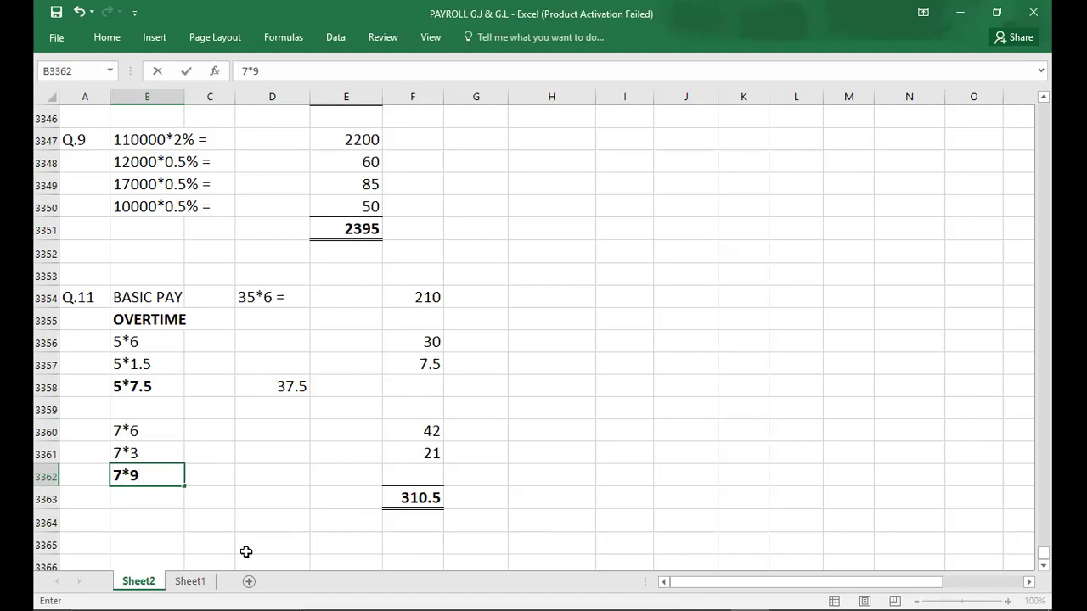
key(Tab)
key(Tab)
text(63)
key(Return)
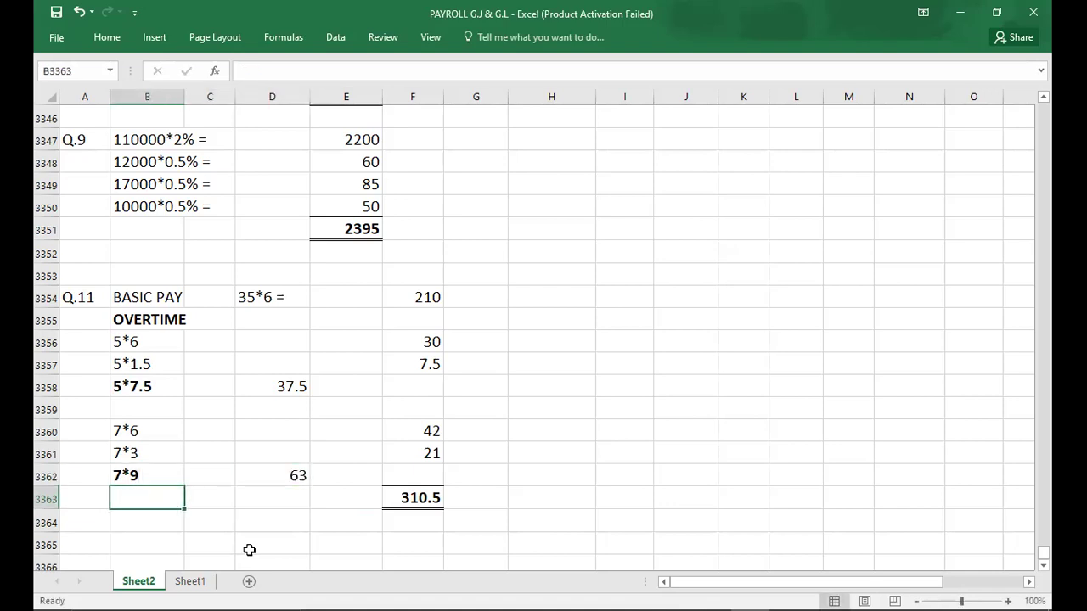
Check the sums of F3356:F3357 and F3360:F3361 against the combined-rate results in column D.
click(423, 343)
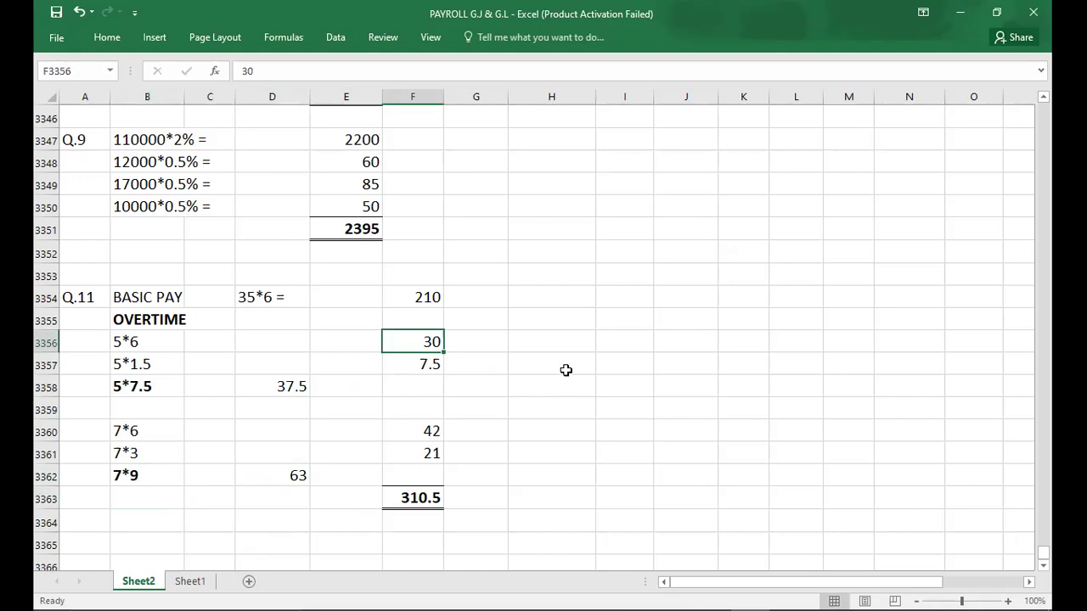
key(shift+Down)
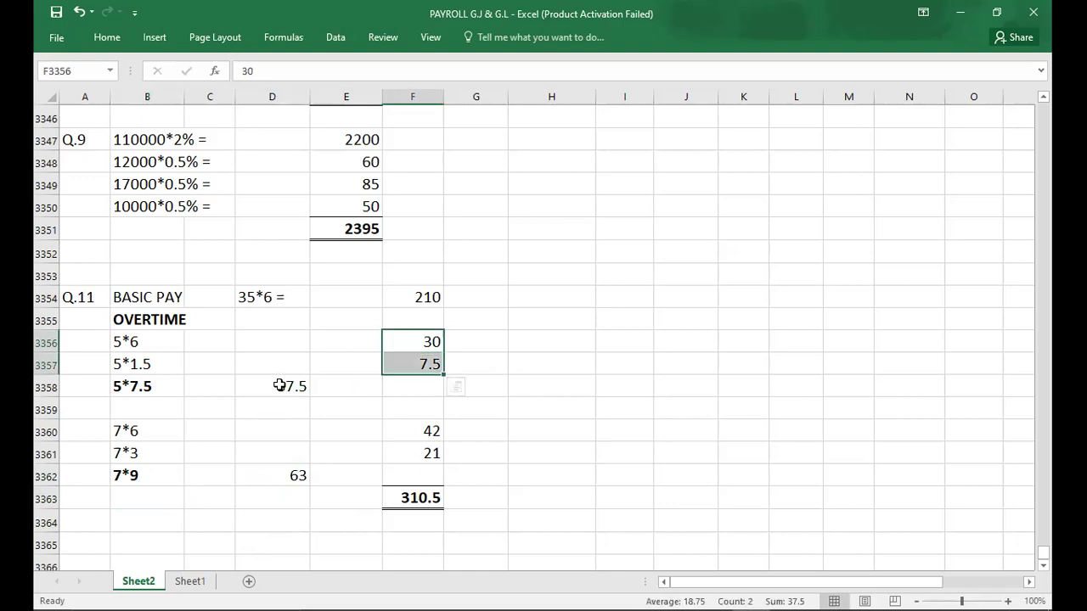
click(408, 437)
click(411, 444)
drag(410, 444, 405, 433)
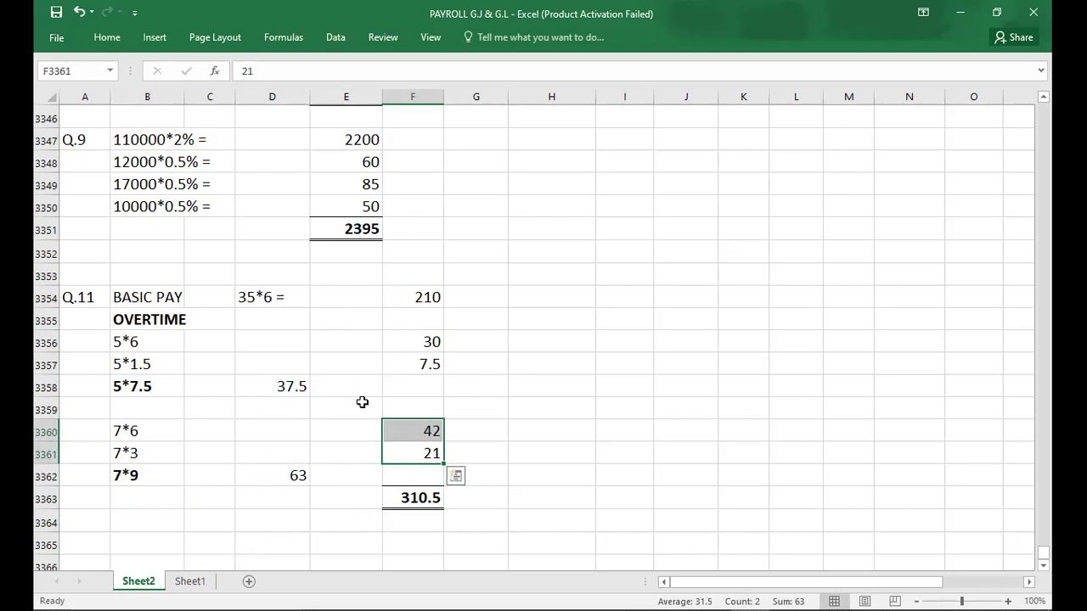
click(221, 546)
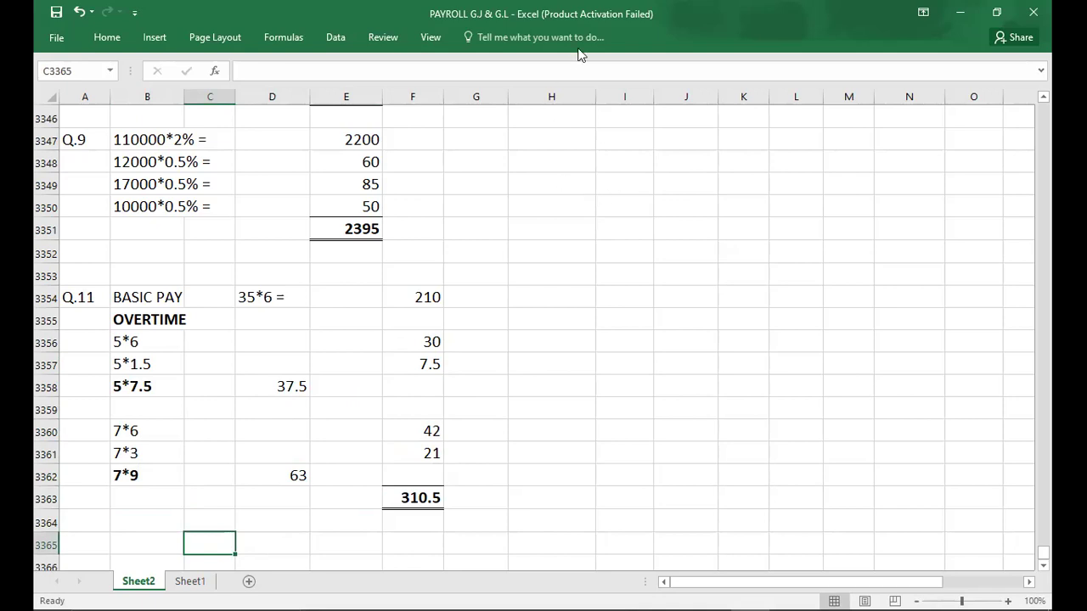
click(794, 266)
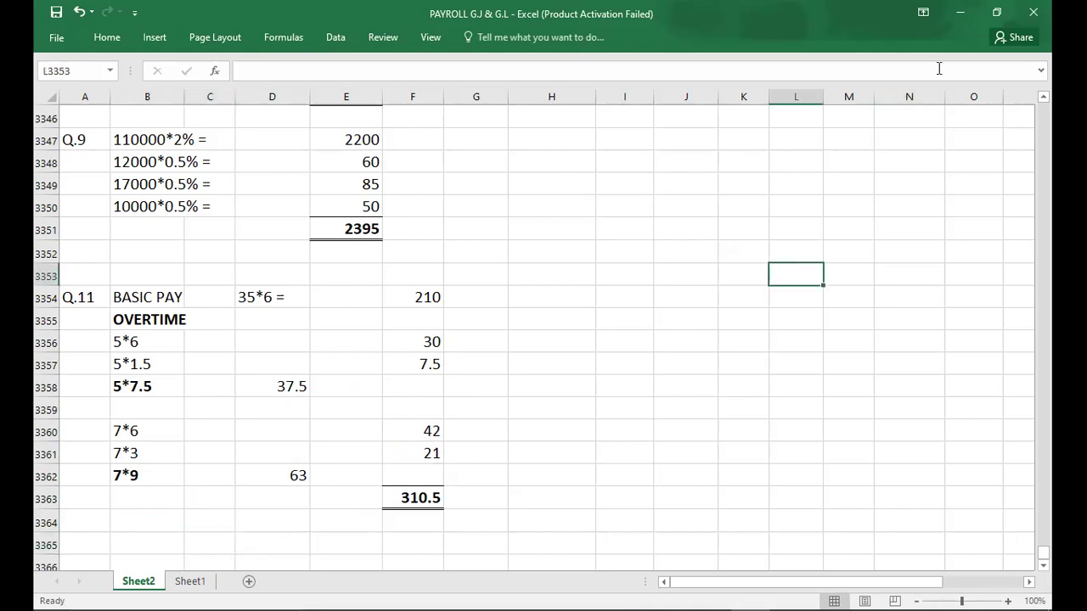
scroll(939, 68, down, 2)
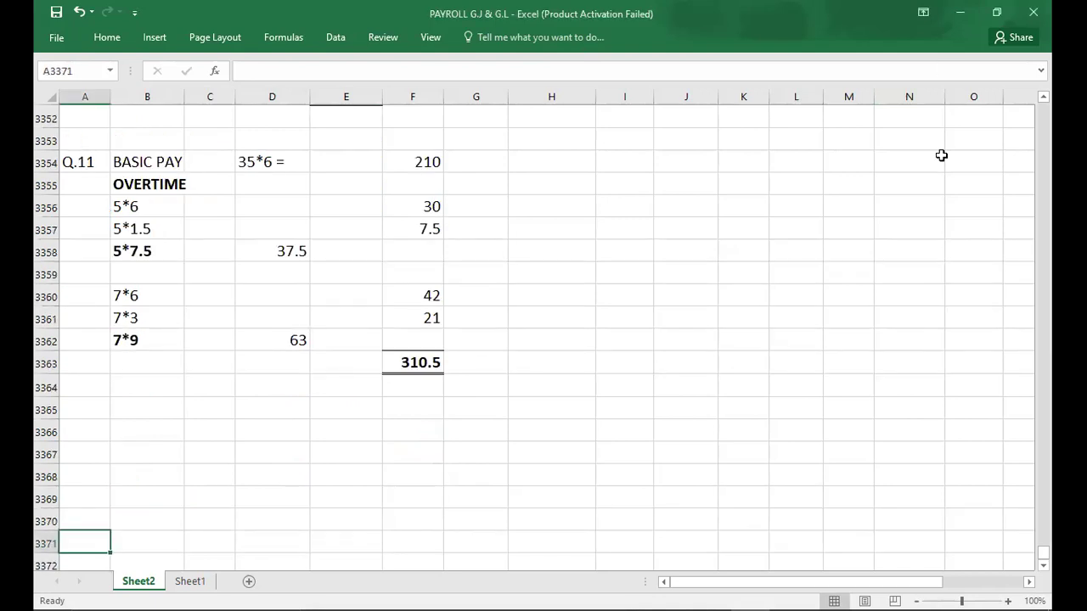
Mark the combined-rate rows as alternatives by entering "OR" in A3358 and A3362.
key(alt+Tab)
key(alt+Tab)
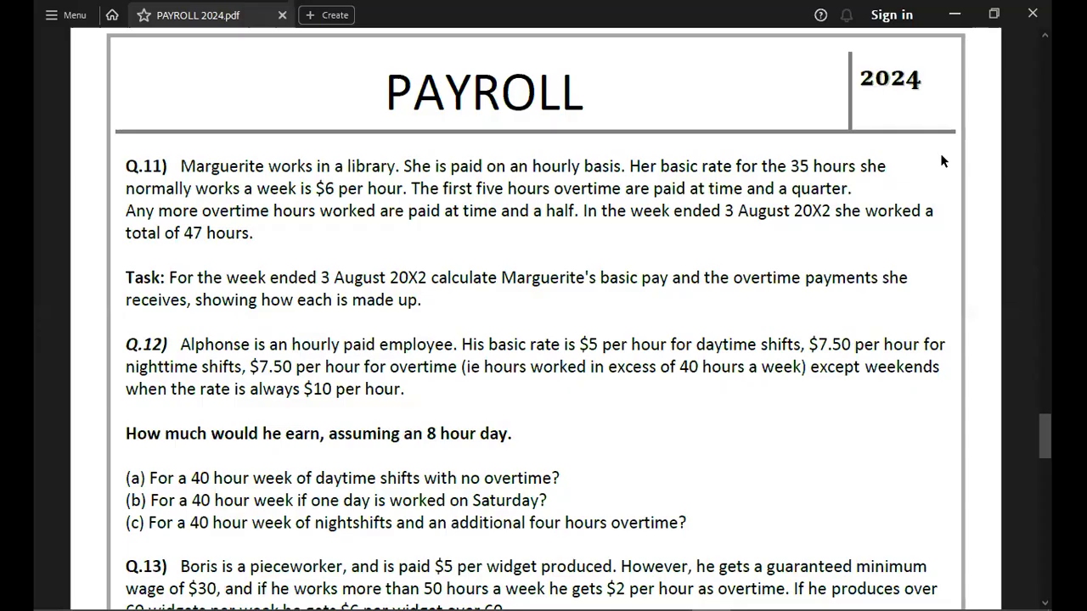
key(alt+Tab)
click(92, 248)
text(OR)
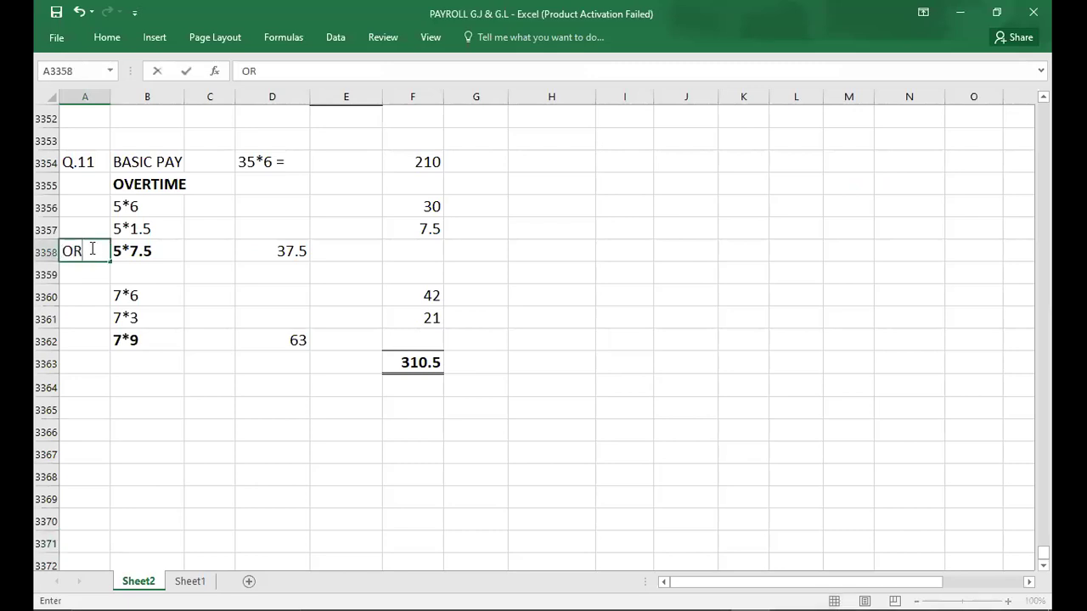
click(91, 339)
text(P)
key(BackSpace)
text(OR)
click(93, 389)
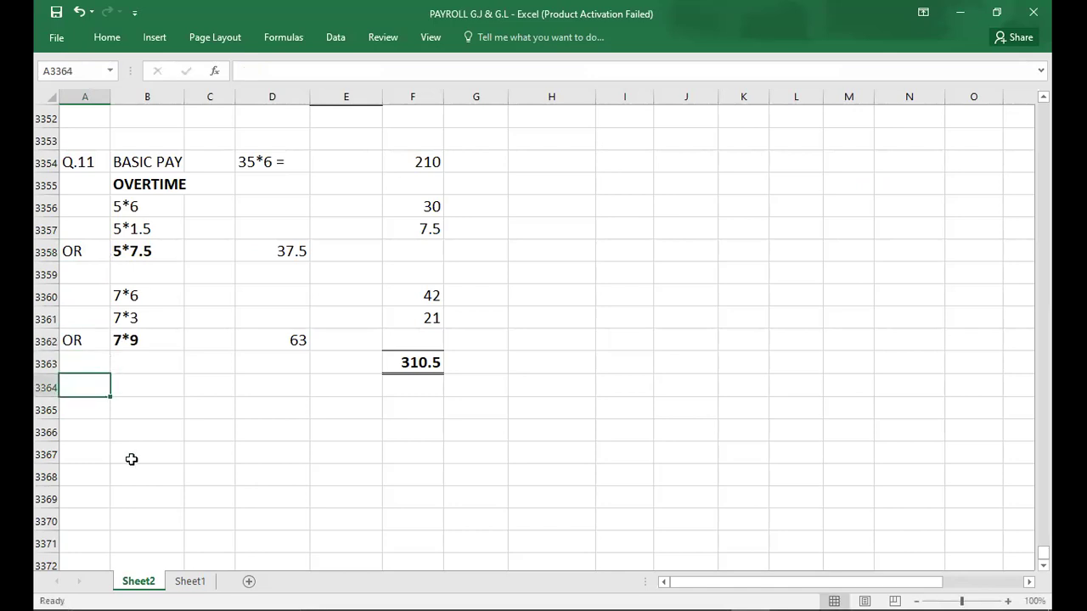
Enter the heading "Q.12" in A3365 for the next question.
click(89, 409)
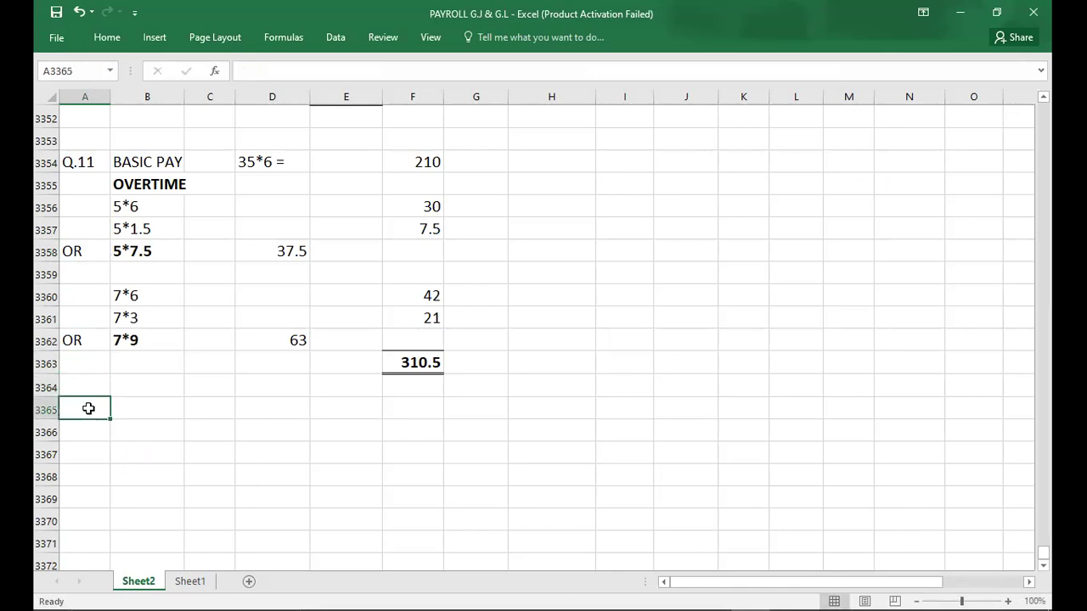
text(Q/)
key(BackSpace)
text(.12)
key(Return)
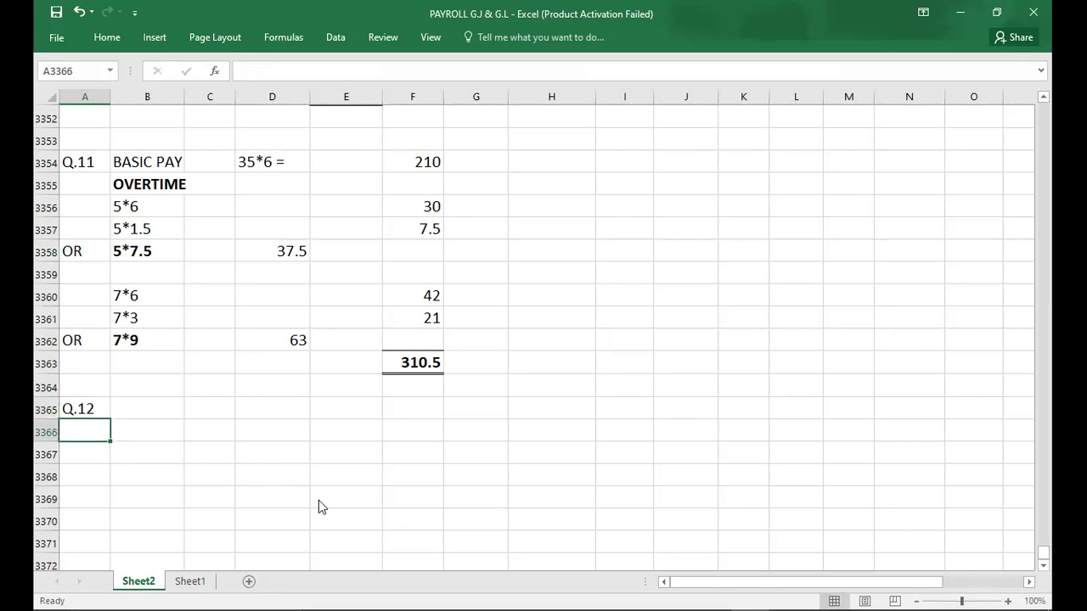
Switch to the payroll PDF to read Q.12 and set the Windows display projection mode.
key(alt+Tab)
scroll(316, 498, down, 3)
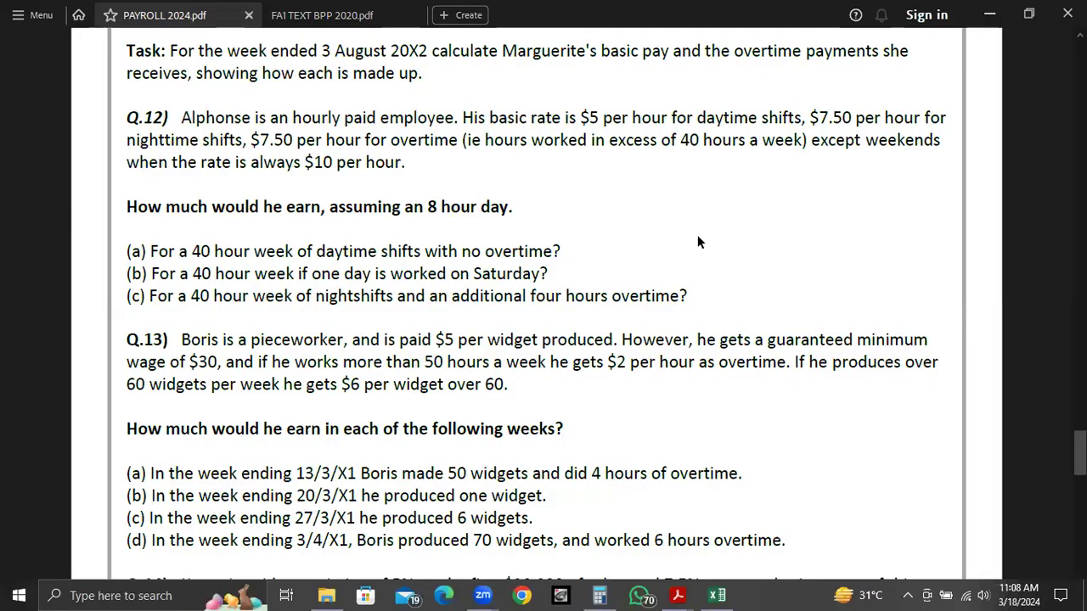
key(super+p)
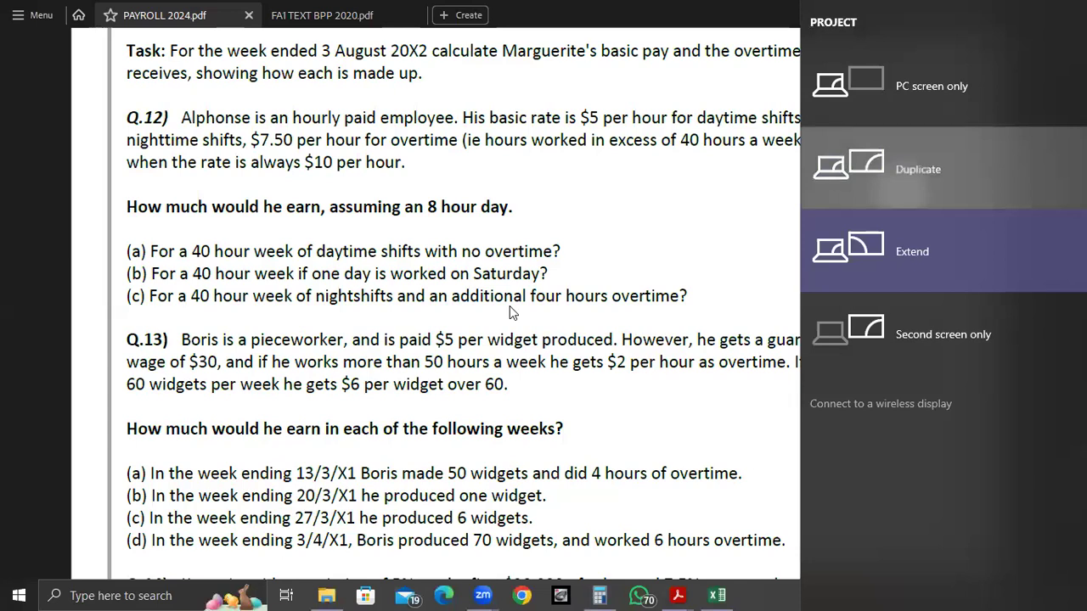
key(Return)
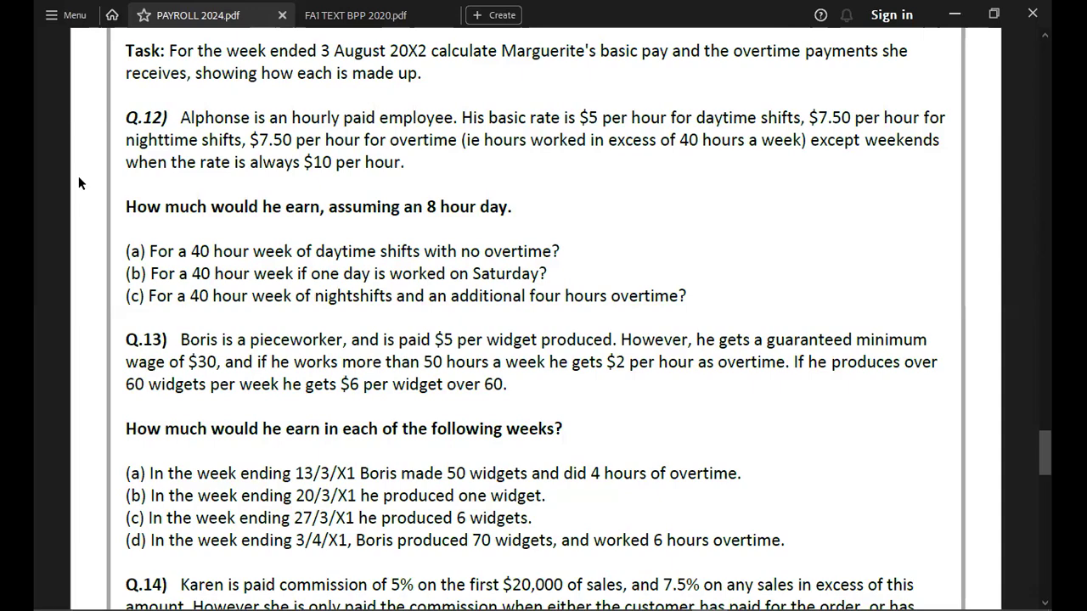
Back in the Excel worksheet, enter "a" in A3366 and "40*5 =" in B3366, checking Q.12's daytime rate in the PDF.
key(alt+Tab)
key(alt+Tab)
key(alt+Tab)
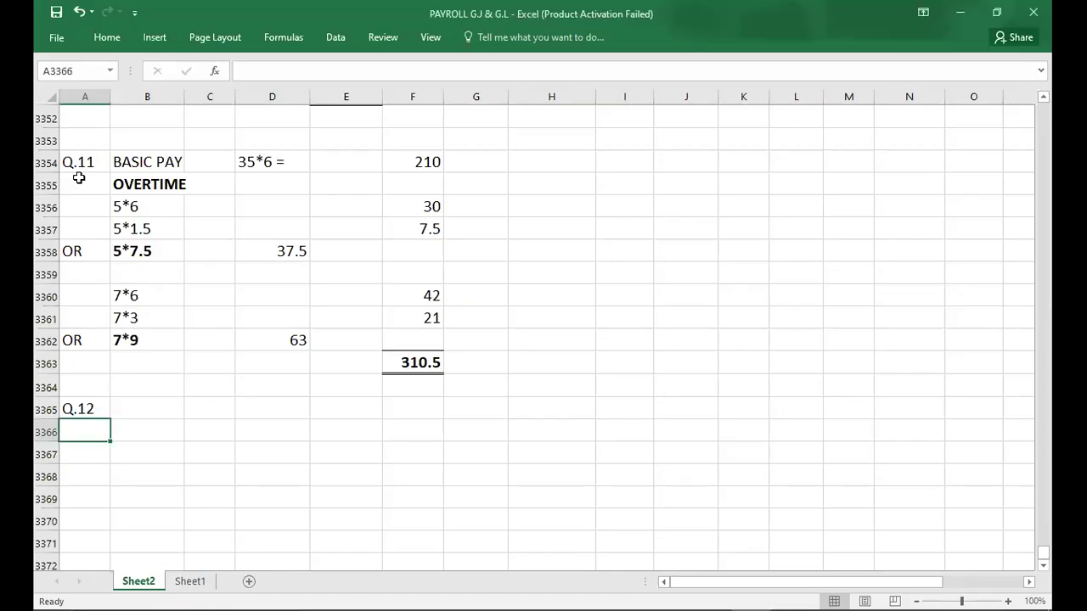
text(a)
key(Tab)
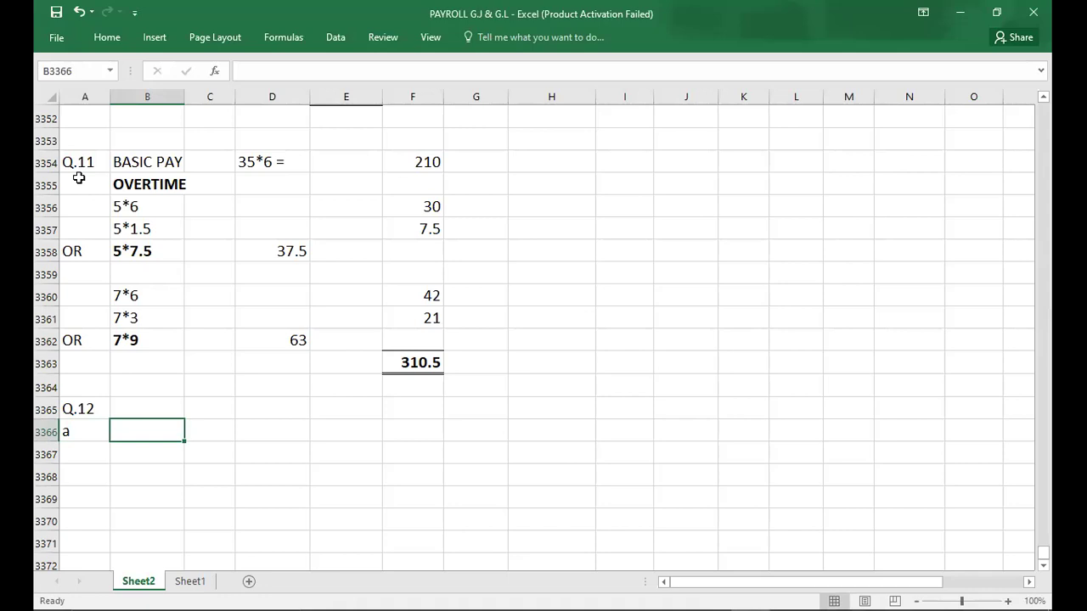
text(40*)
key(alt+Tab)
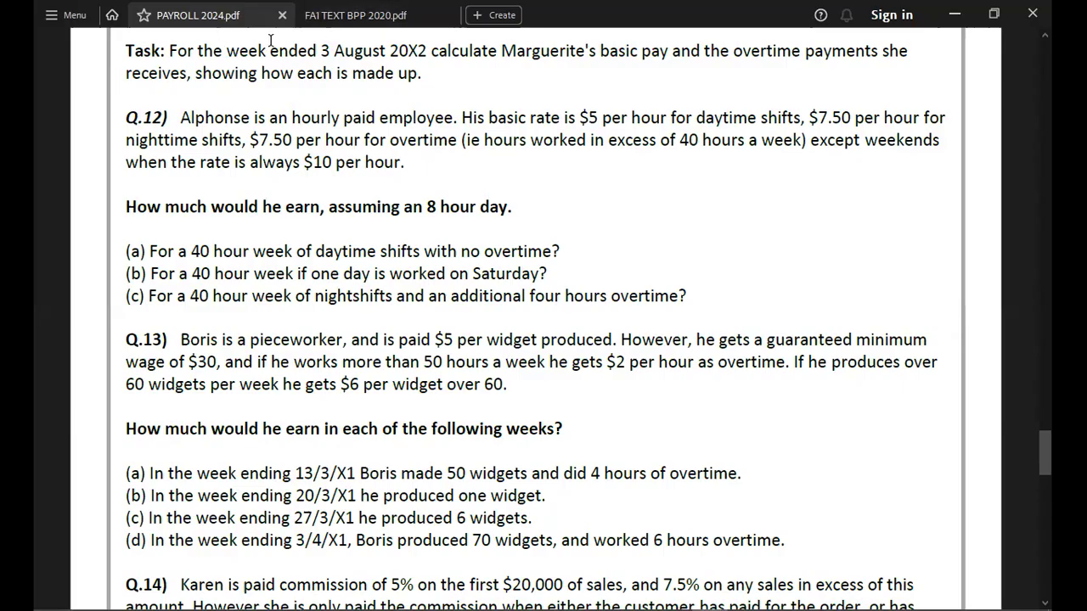
key(alt+Tab)
text(5 =)
key(Tab)
key(Tab)
key(Tab)
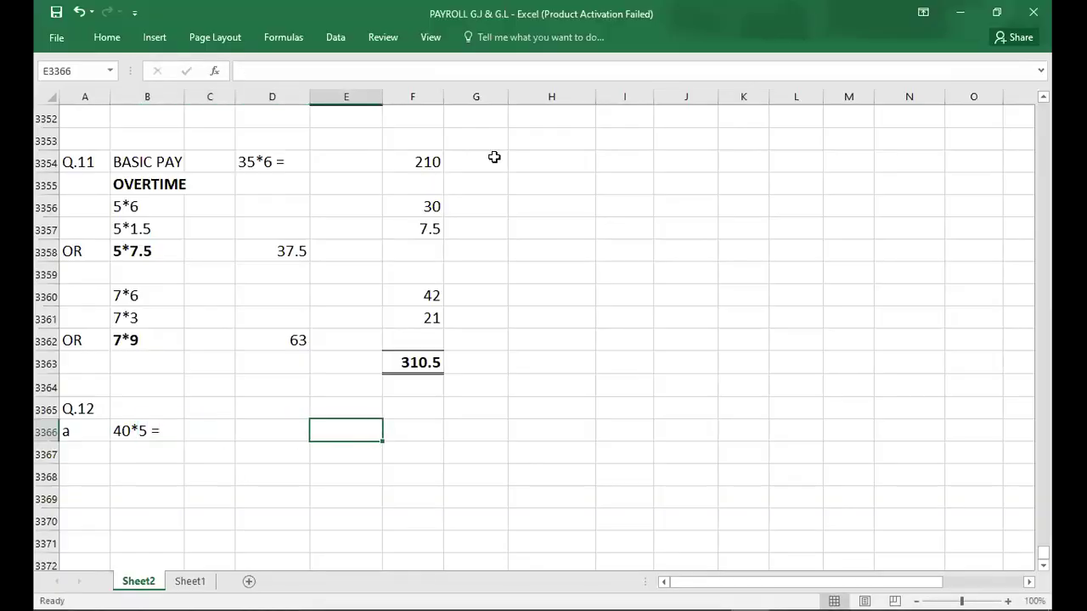
Enter 200 in D3366 as the weekly earnings for part a of Q.12.
key(Left)
text(200)
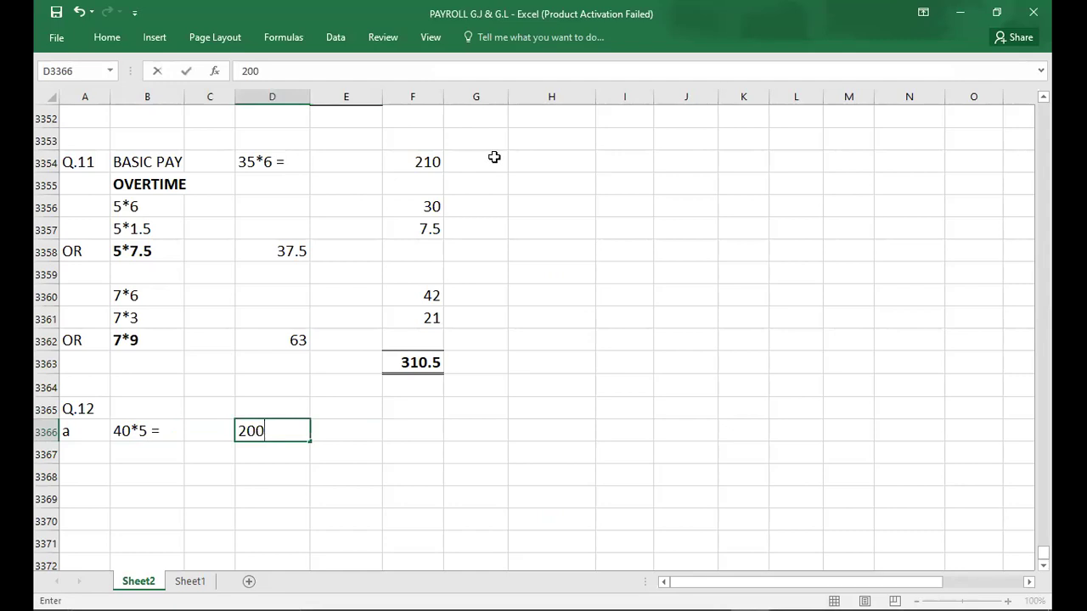
key(Return)
key(Down)
key(Down)
key(Down)
key(Down)
key(Down)
key(Down)
key(Down)
key(Down)
key(Down)
key(Down)
key(Down)
key(Down)
key(Down)
key(Down)
key(Down)
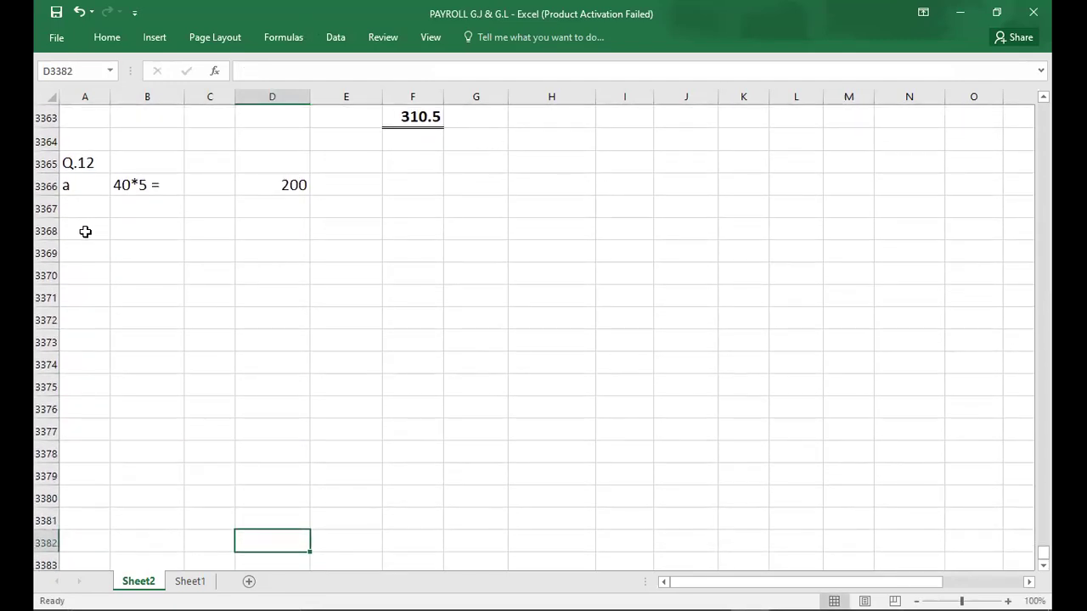
Label the next part of Q.12 by entering "b" in A3368.
click(85, 231)
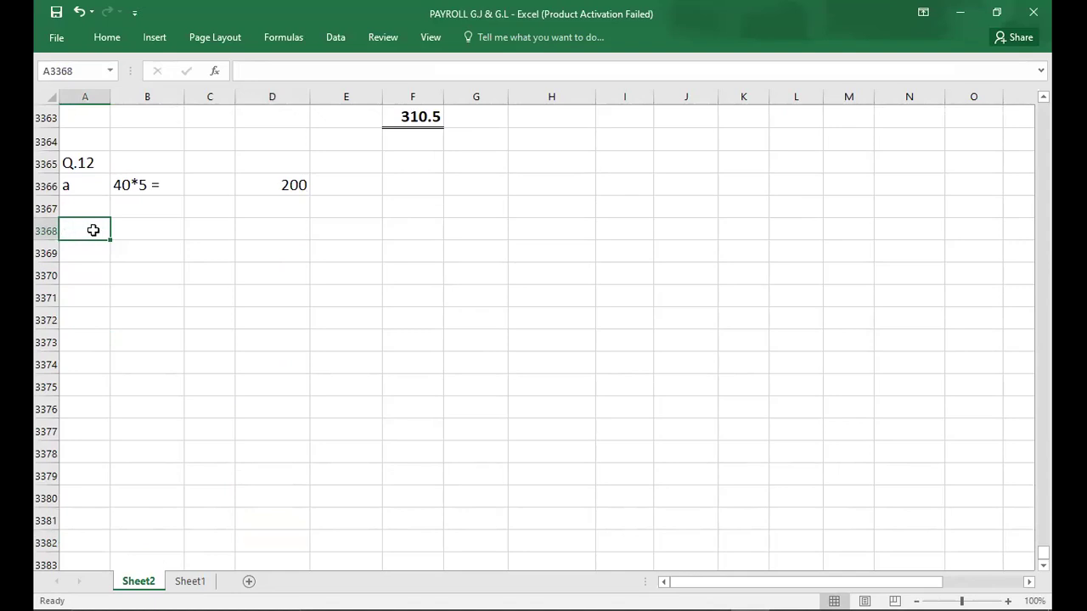
text(BB)
key(BackSpace)
key(BackSpace)
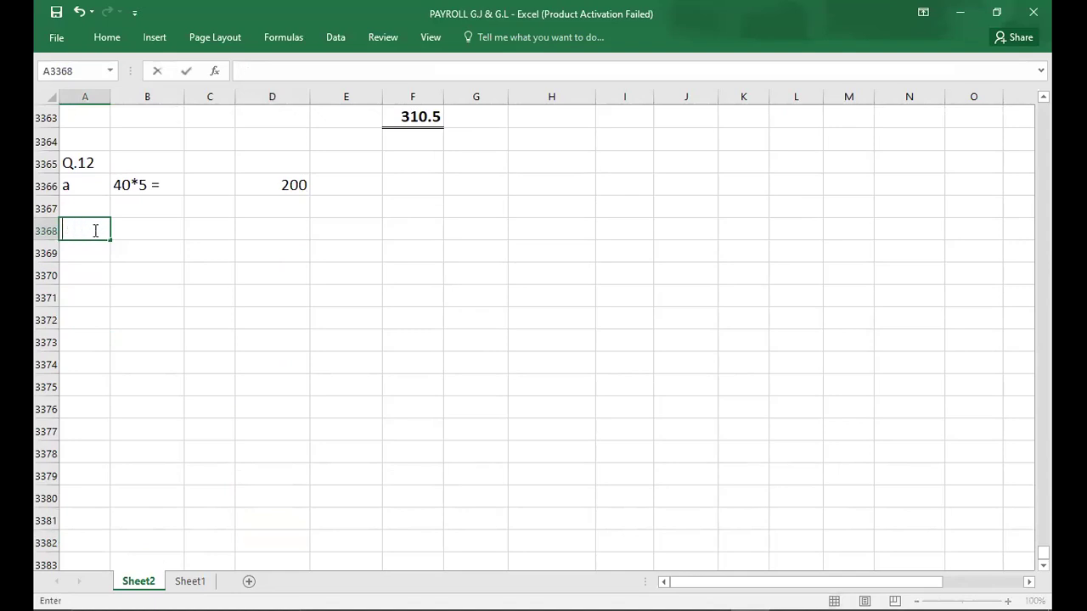
text(b)
click(159, 230)
key(Up)
key(Left)
key(Down)
key(ctrl+b)
click(159, 230)
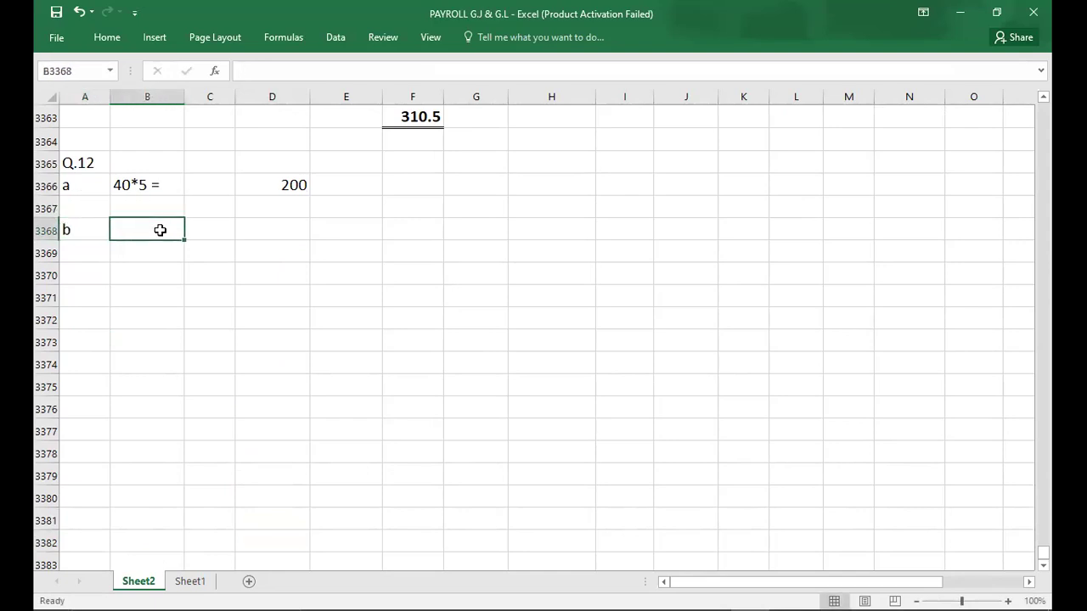
Check part (b) in the payroll PDF, and in Excel enter the hours 32 in B3368 and 8 in B3369.
key(alt+Tab)
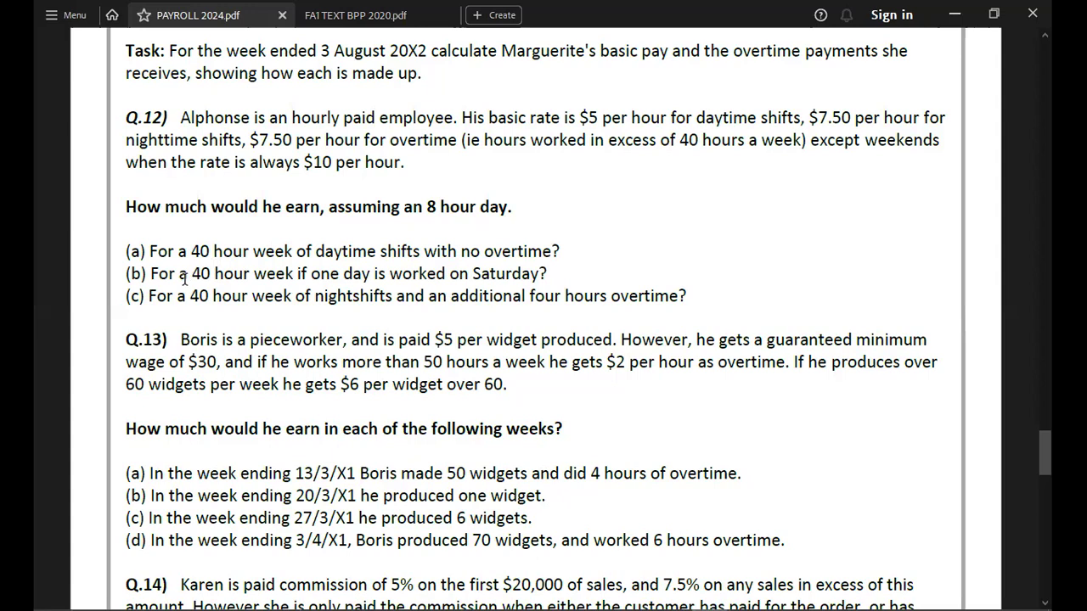
key(alt+Tab)
text(32)
key(Return)
text(8)
key(Return)
key(Up)
key(Up)
key(shift+Down)
key(shift+Up)
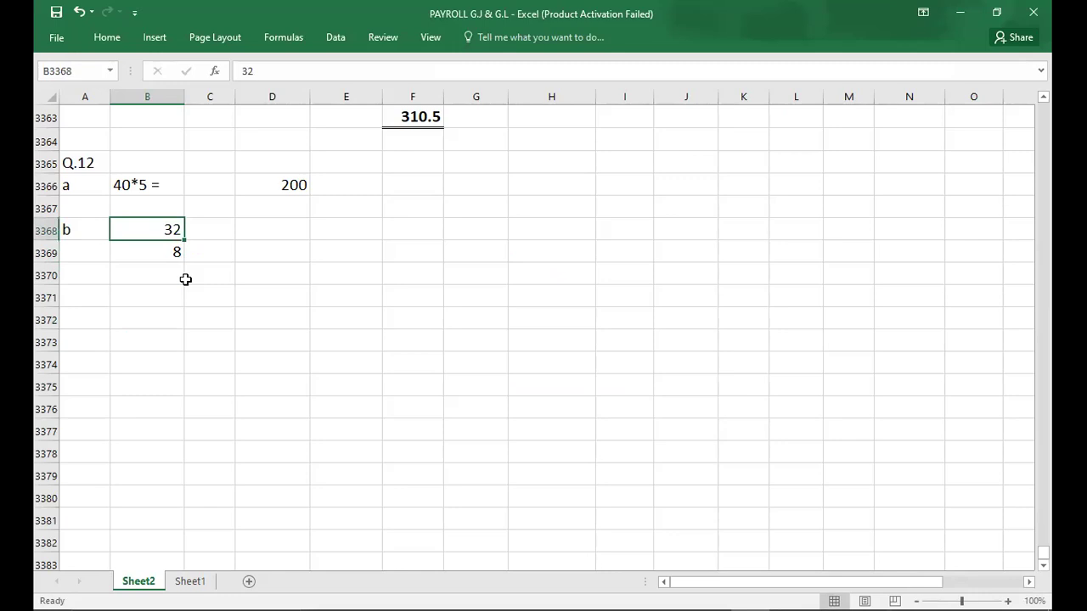
Extend the weekday hours in B3368 to "32*5 =" and enter 160 in D3368.
key(F2)
text(*)
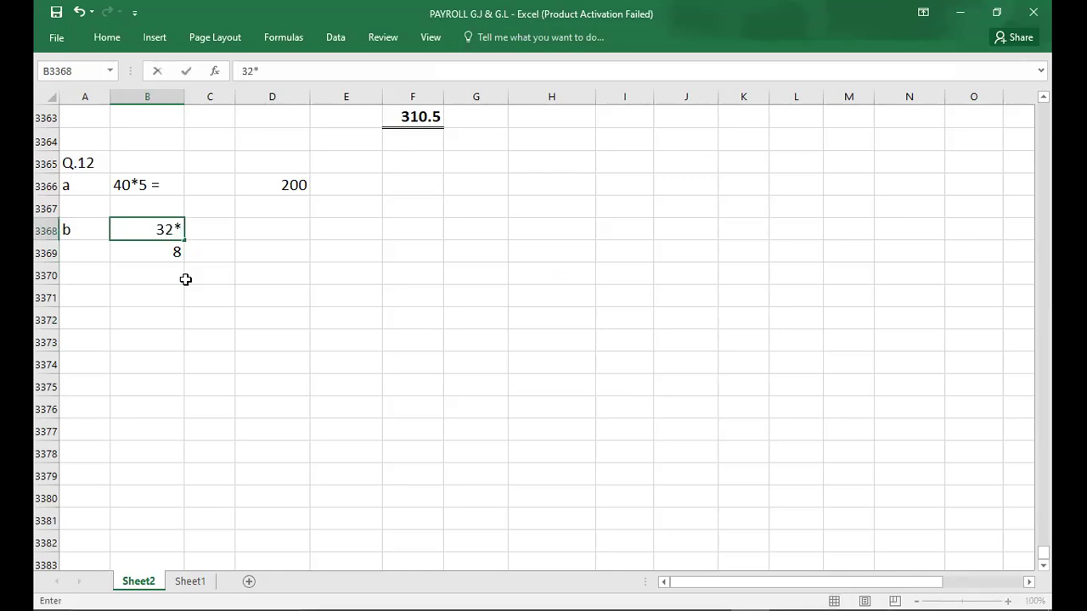
text(5 =)
key(Tab)
key(Tab)
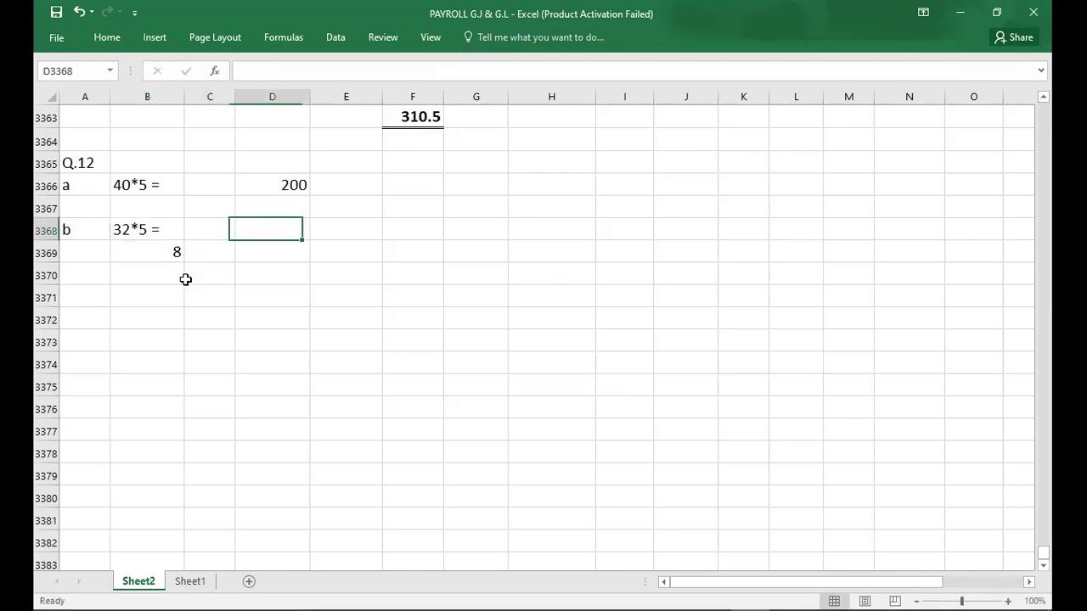
text(160)
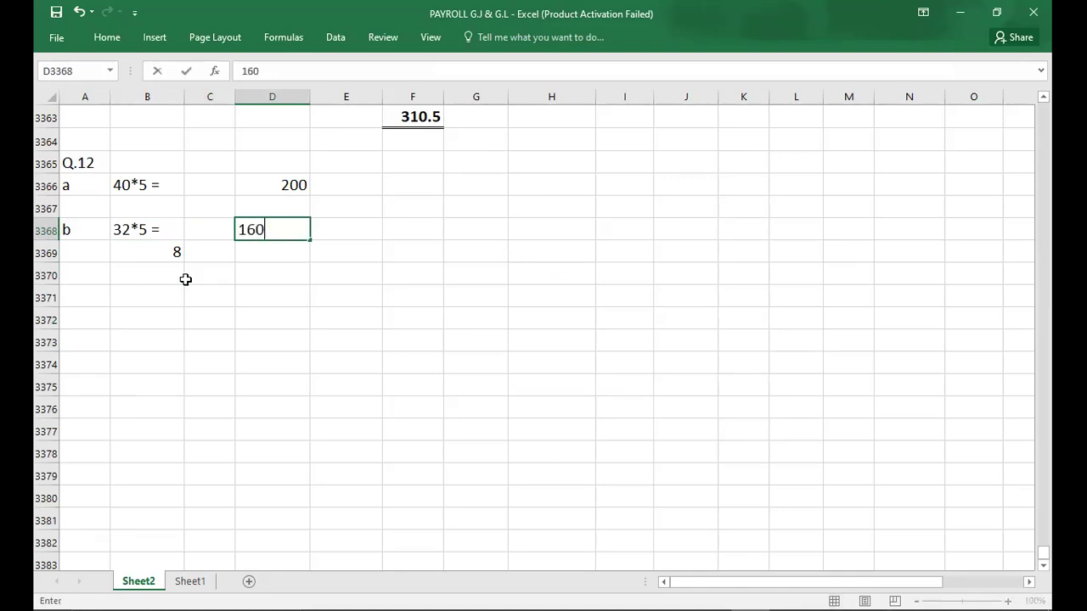
key(Return)
Check the weekend rate in the payroll PDF, and in Excel enter "8*10 =" in B3369 and 80 in D3369.
key(alt+Tab)
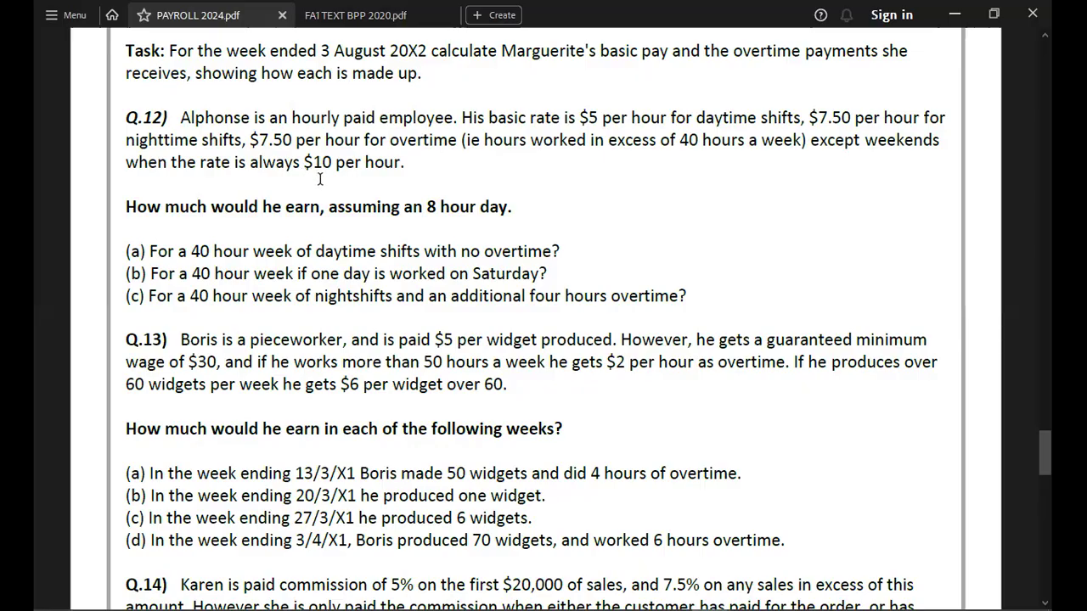
key(alt+Tab)
text(8)
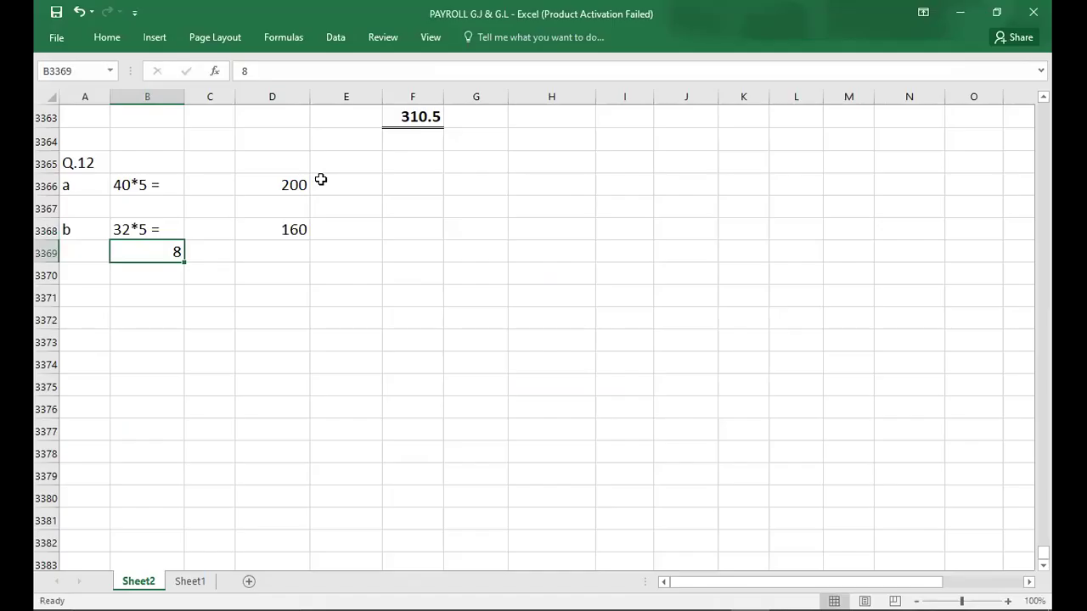
text(*10 =)
key(Tab)
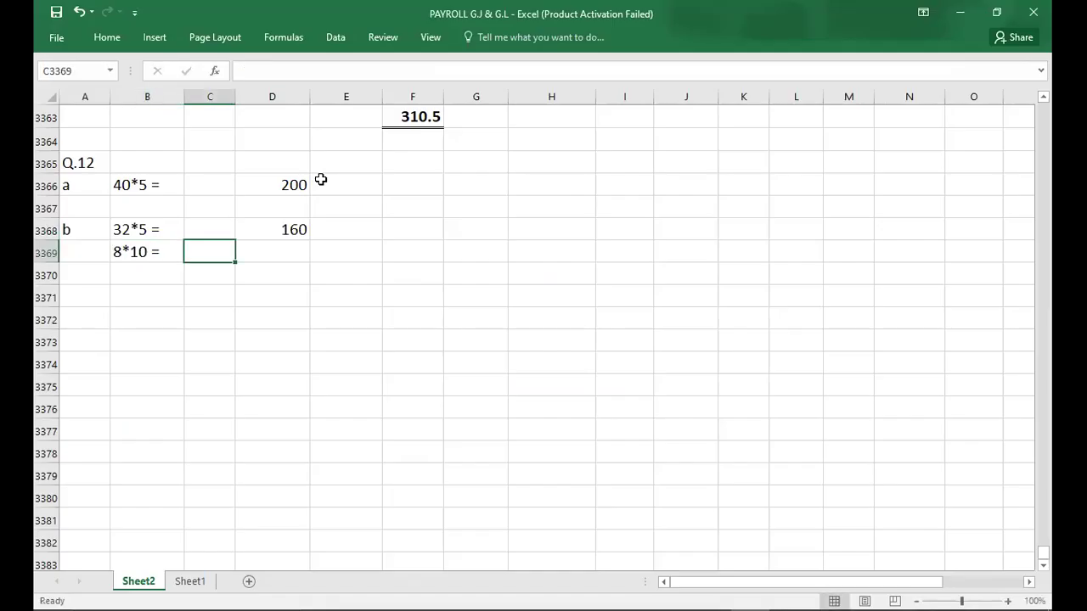
key(Tab)
text(80)
key(Return)
Enter the part b total 240 in D3370 and give it a top and double bottom border.
key(Tab)
key(Tab)
text(240)
key(Return)
key(Up)
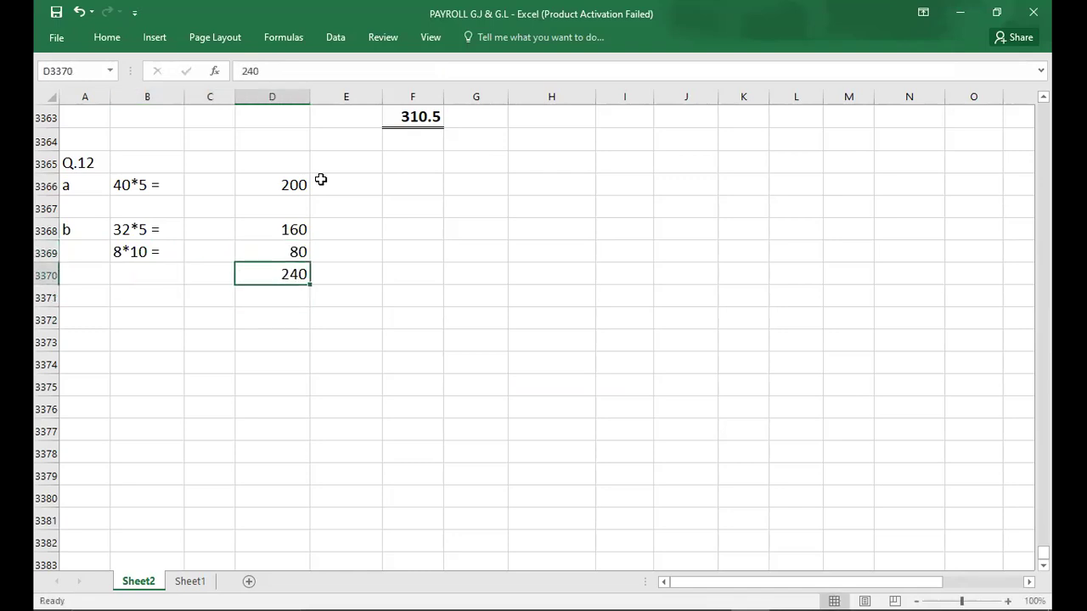
click(104, 34)
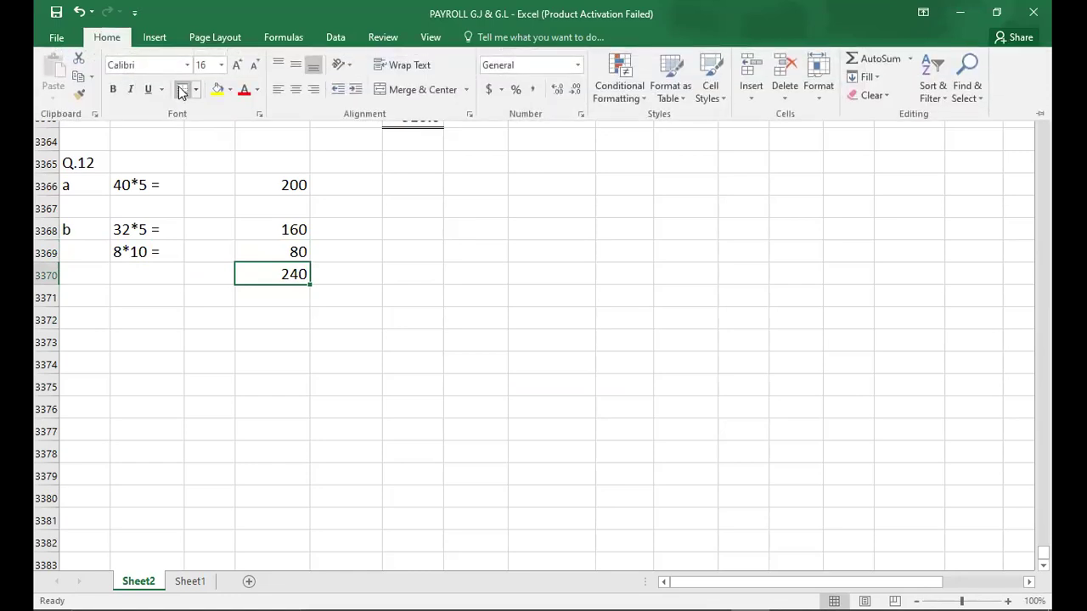
click(96, 327)
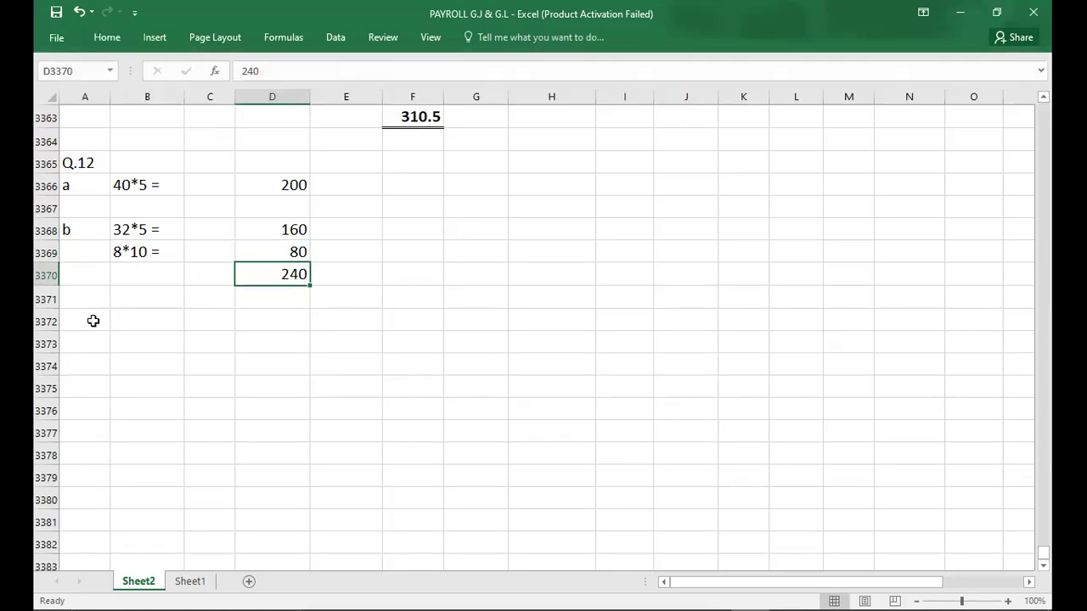
Label the third part of Q.12 by entering "c" in A3372.
click(94, 321)
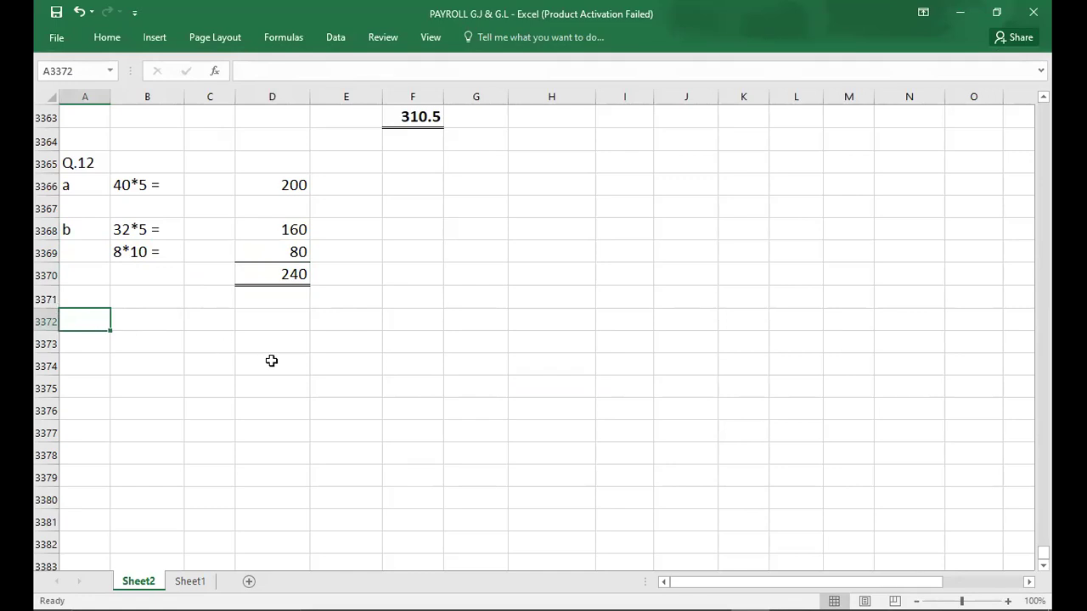
text(c)
key(Tab)
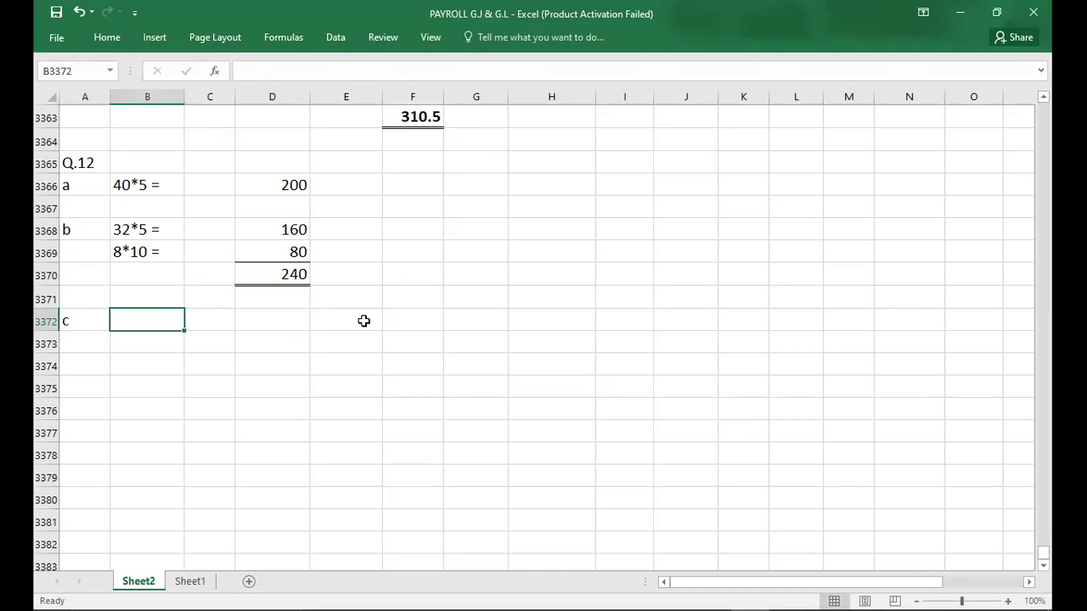
Read part (c) in the payroll PDF, and in Excel enter "40*5 =" in B3372 and 200 in D3372.
key(alt+Tab)
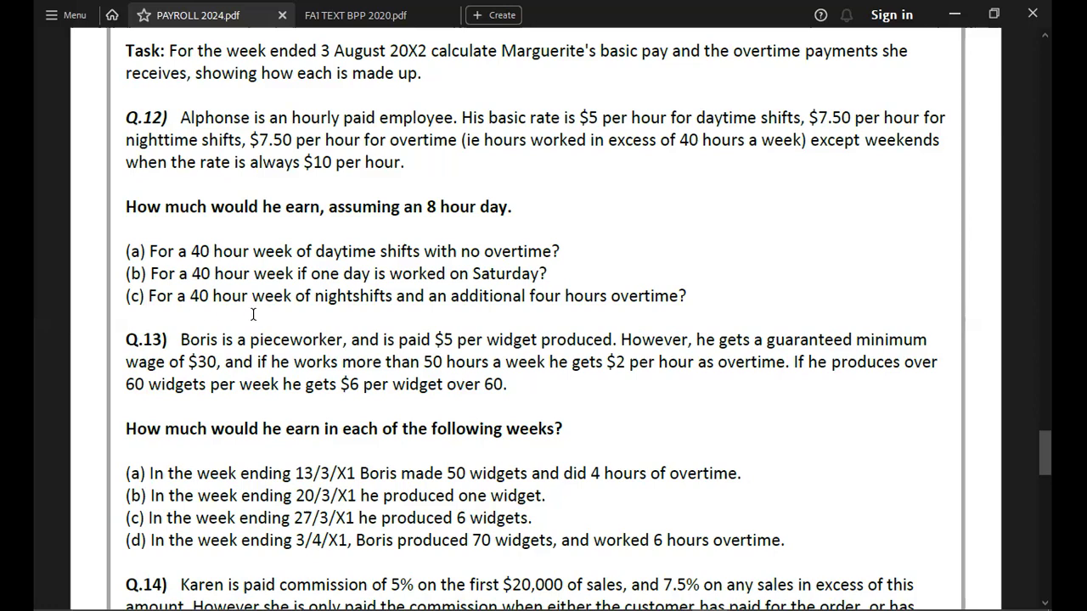
key(alt+Tab)
text(40)
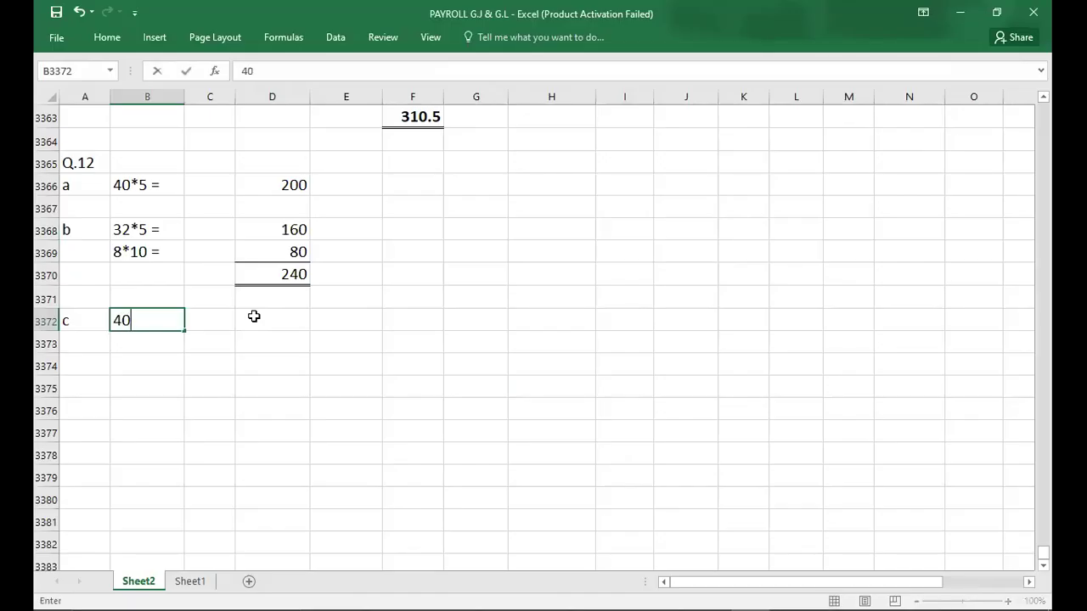
text(*5 =)
click(254, 316)
text(200)
key(Return)
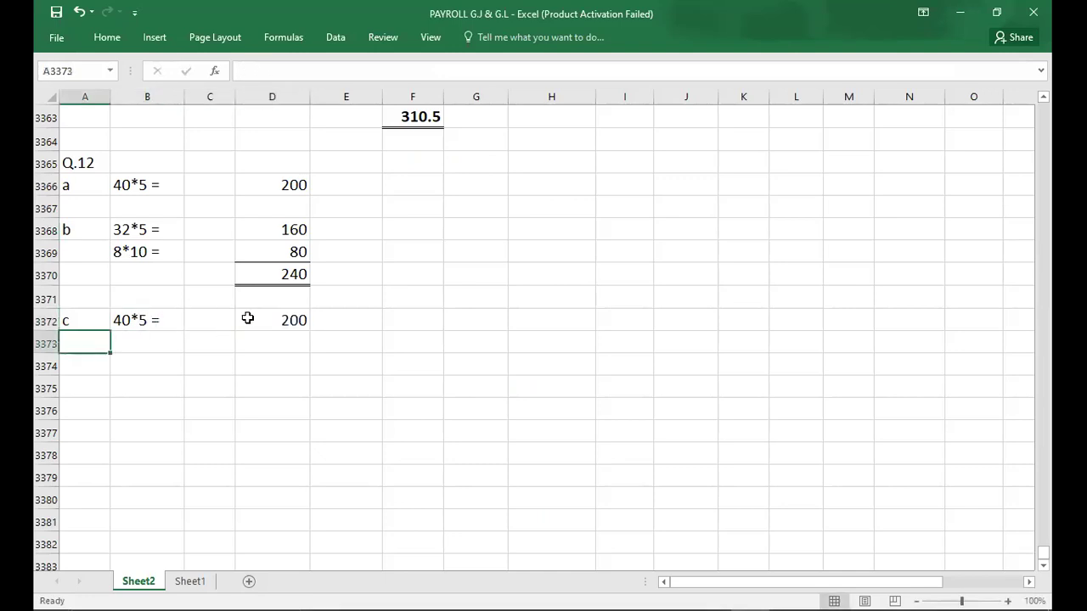
Check the nighttime rate in the payroll PDF, and in Excel change B3372 to "40*7.5 =" and D3372 to 300.
click(140, 319)
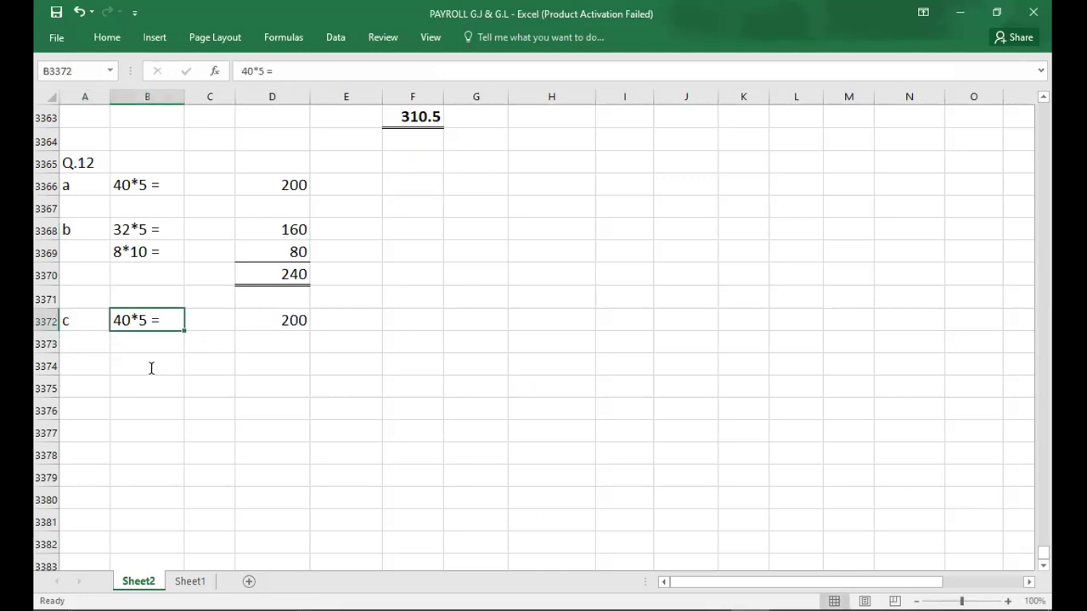
key(alt+Tab)
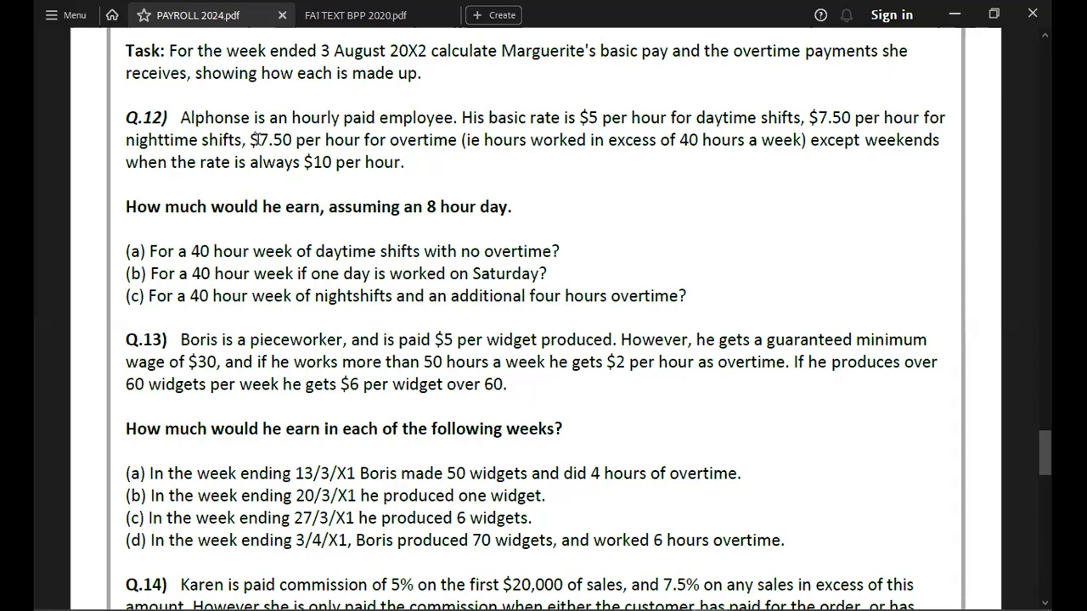
key(alt+Tab)
text(40*7)
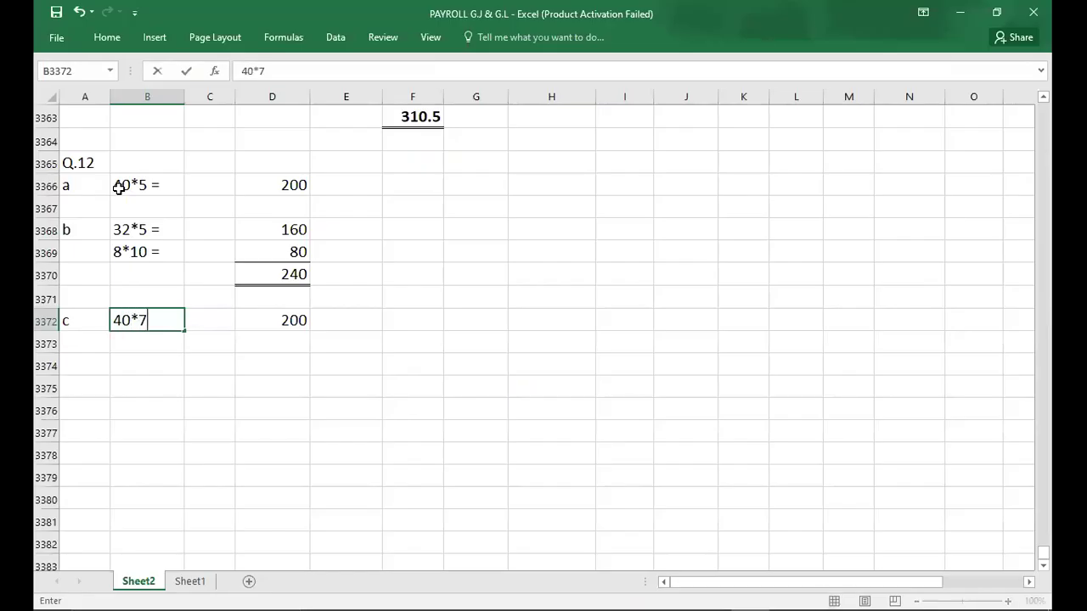
text(.5 =)
key(Tab)
key(Tab)
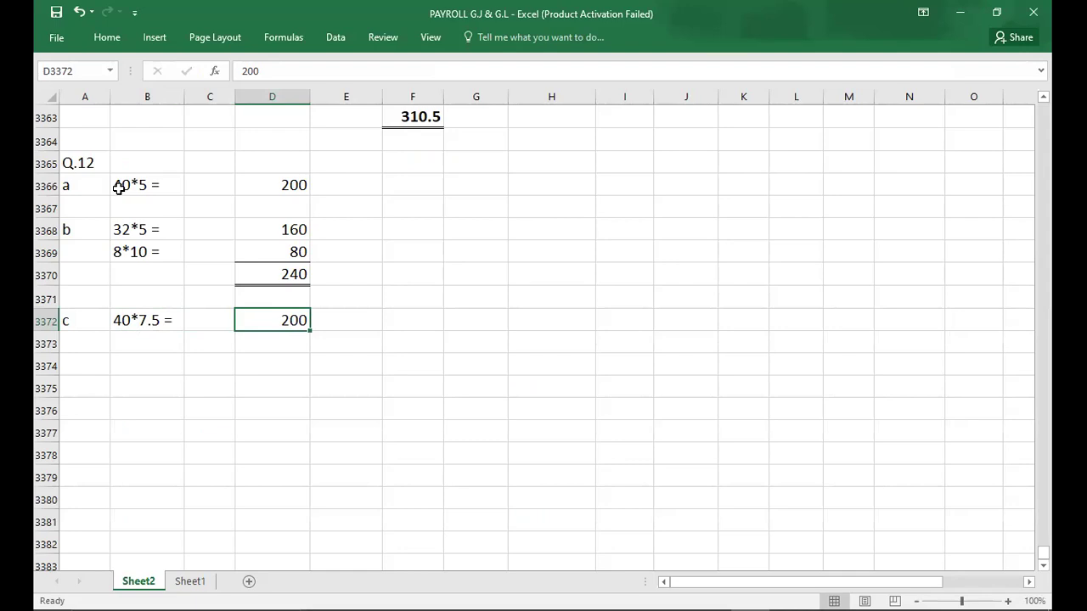
text(300)
key(Return)
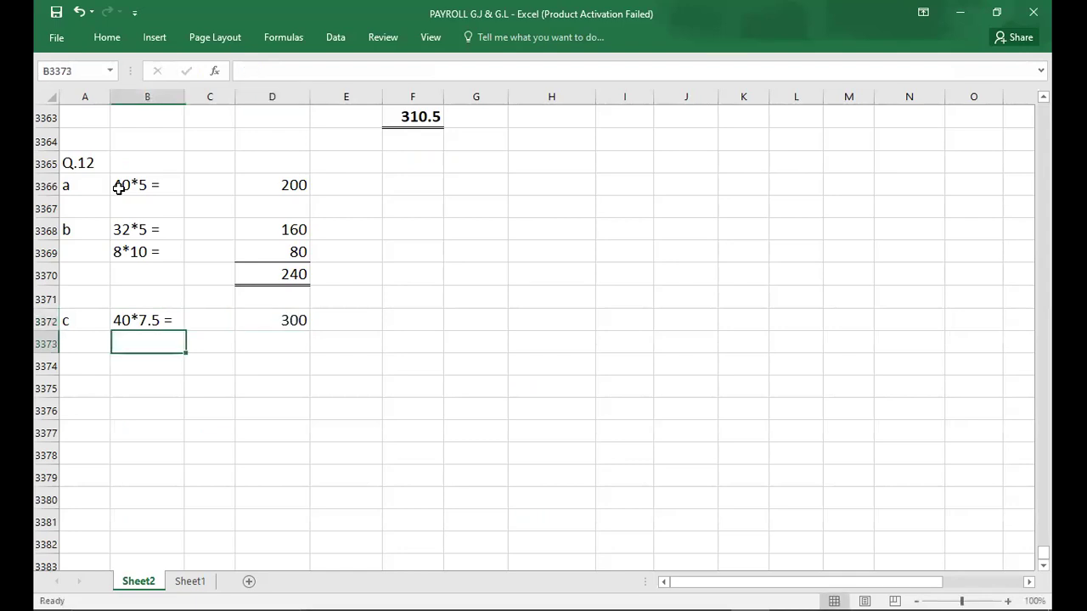
Check the overtime hours and rate in the payroll PDF, and in Excel enter "4*10 =" in B3373.
key(alt+Tab)
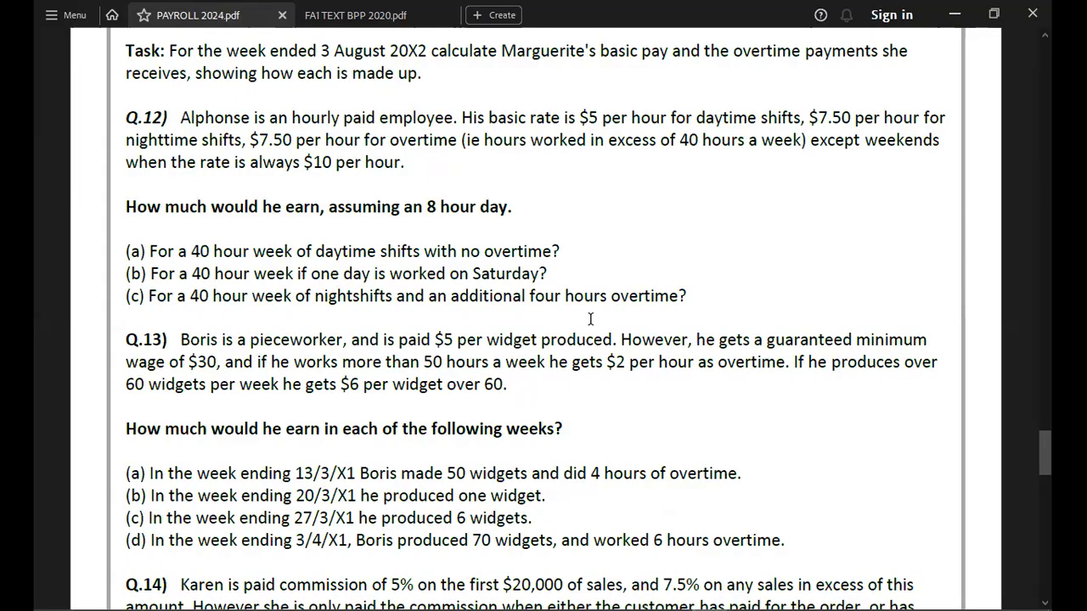
key(alt+Tab)
text(4*)
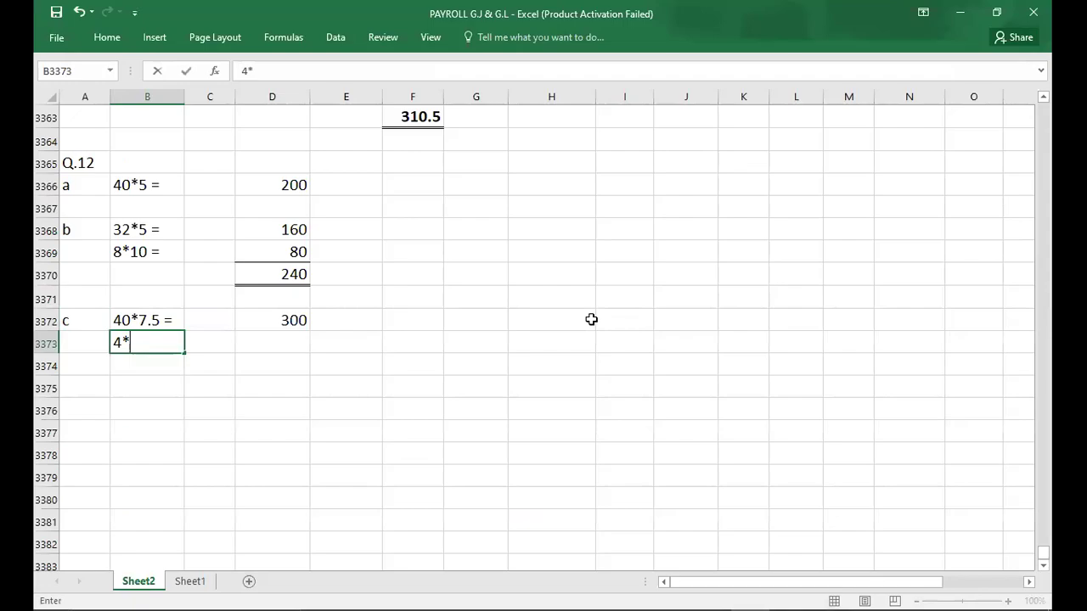
key(alt+Tab)
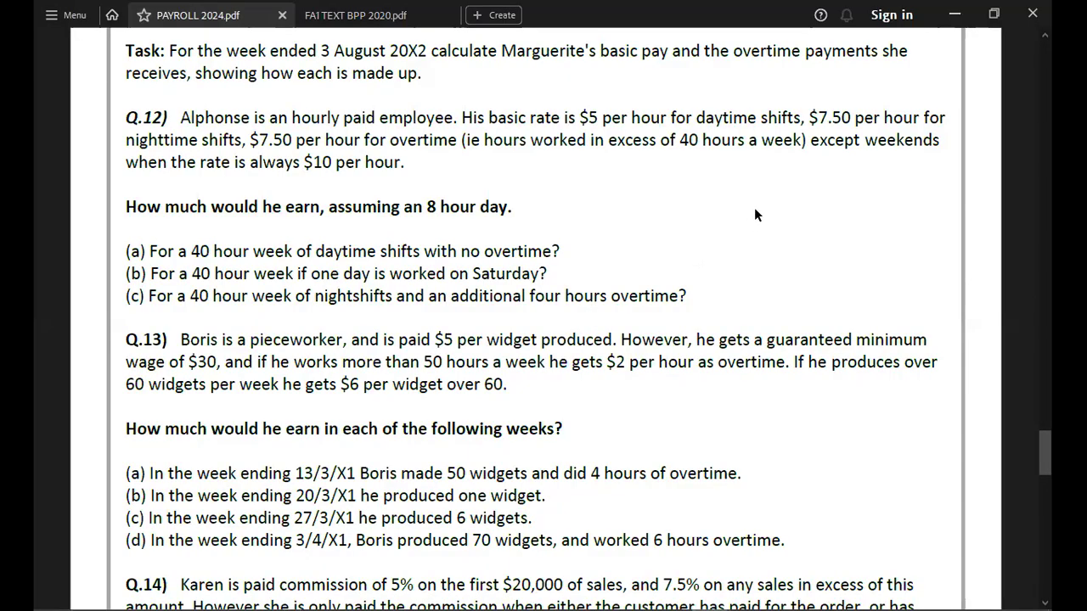
key(alt+Tab)
text(10 =)
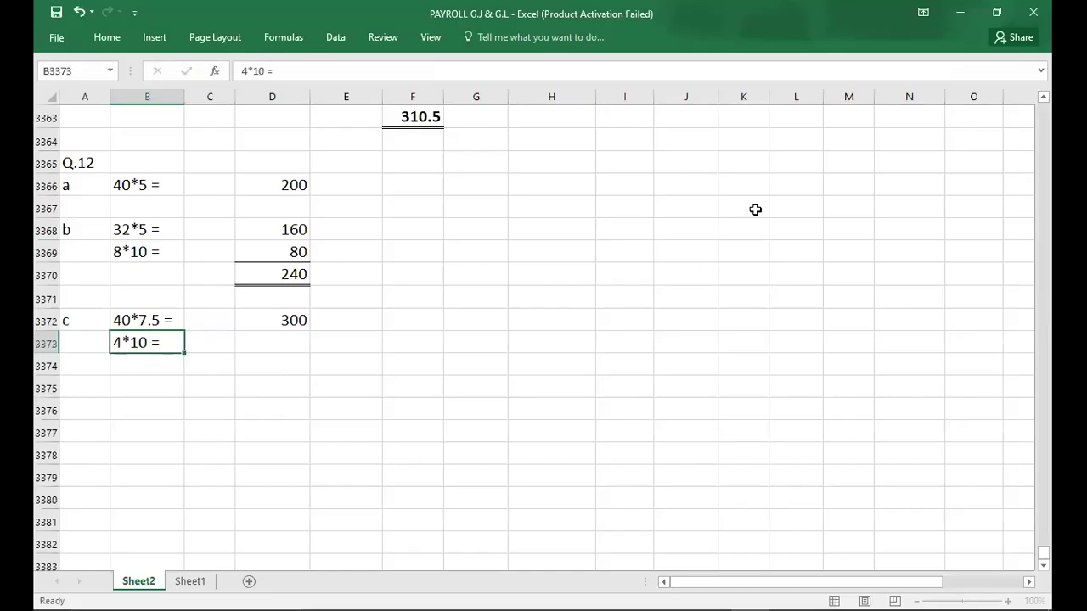
key(Tab)
key(Tab)
key(Left)
key(Left)
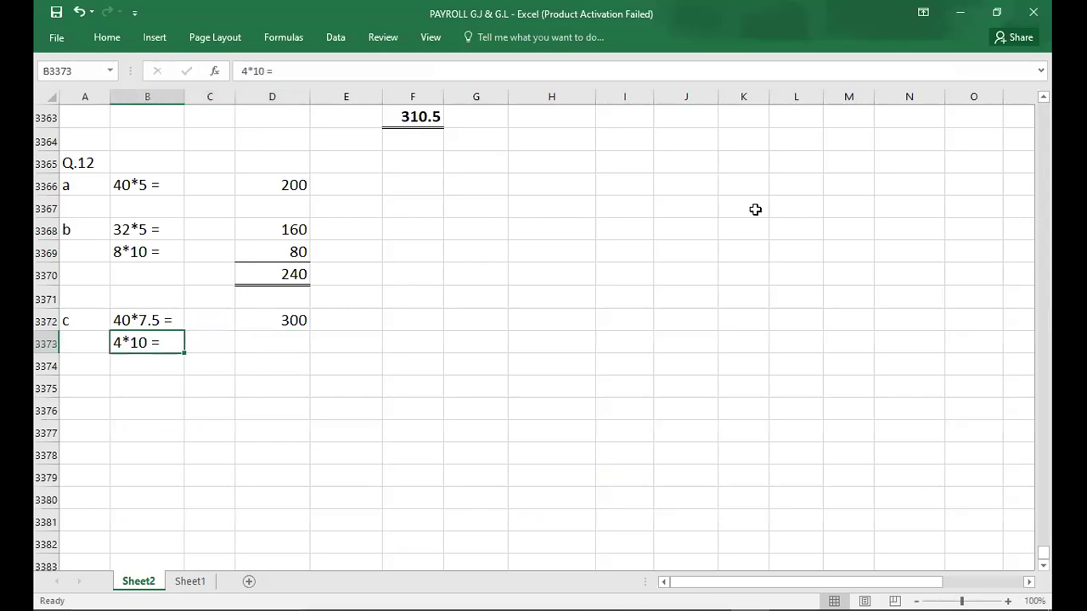
Check the overtime rate in the payroll PDF, and in Excel change B3373 to "4*7.5 =" and enter 30 in D3373.
key(alt+Tab)
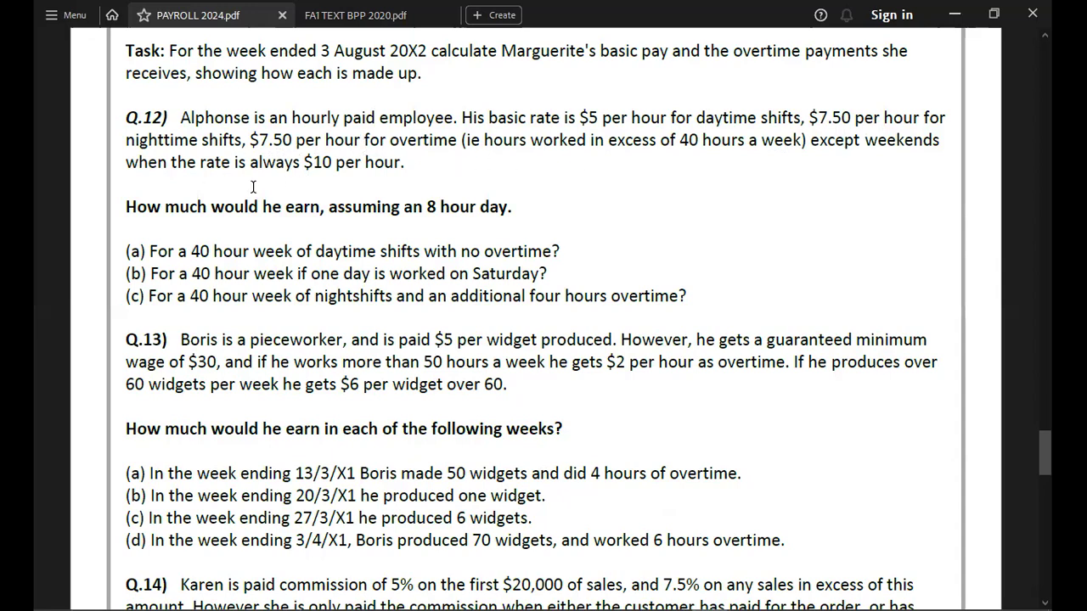
key(alt+Tab)
text(4)
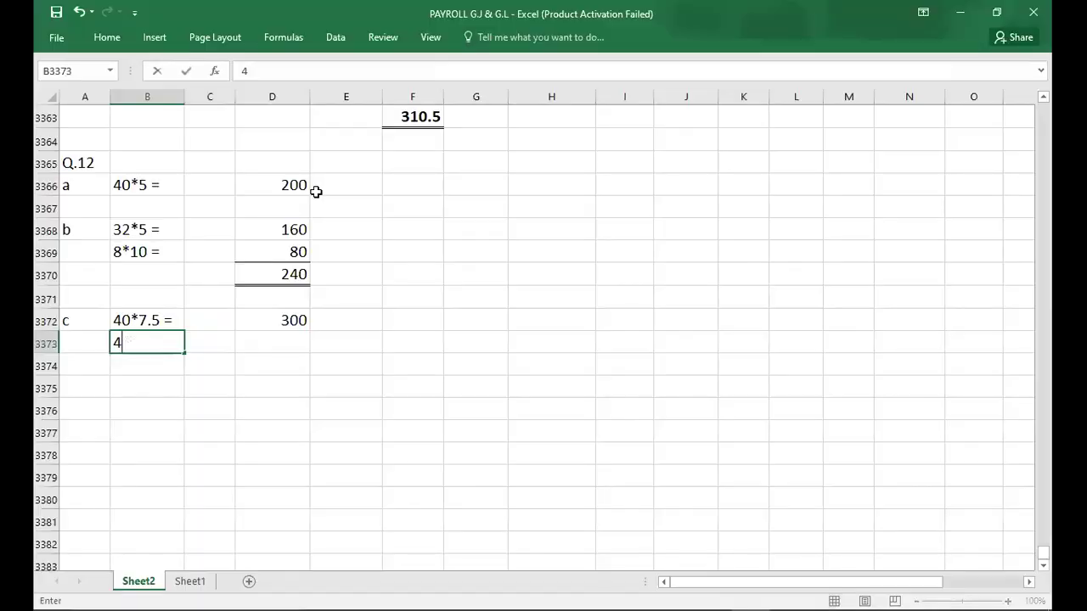
text(*7.5 =)
key(Tab)
key(Tab)
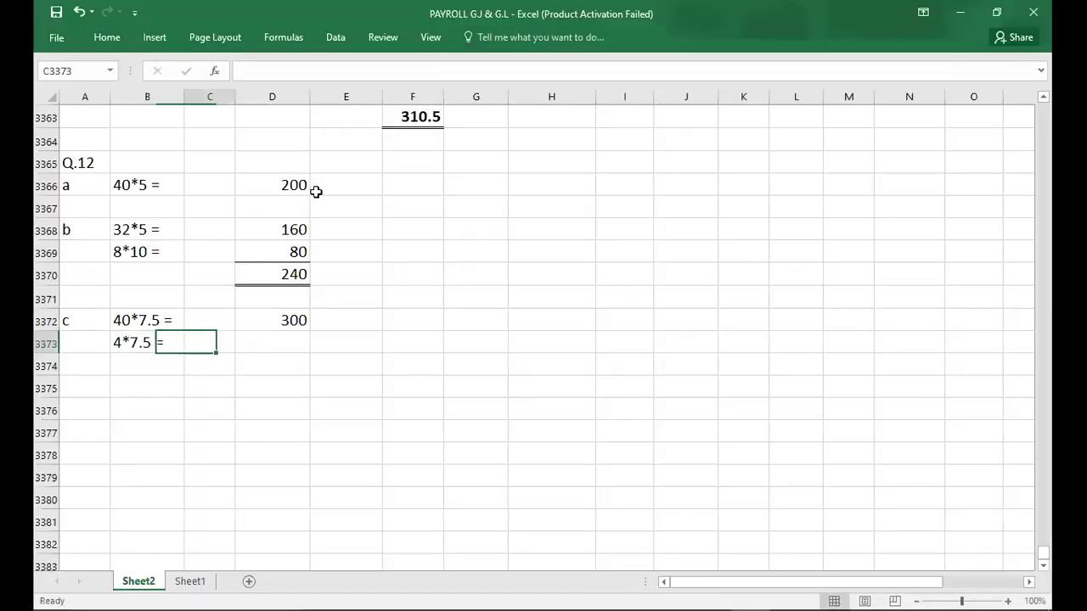
text(30)
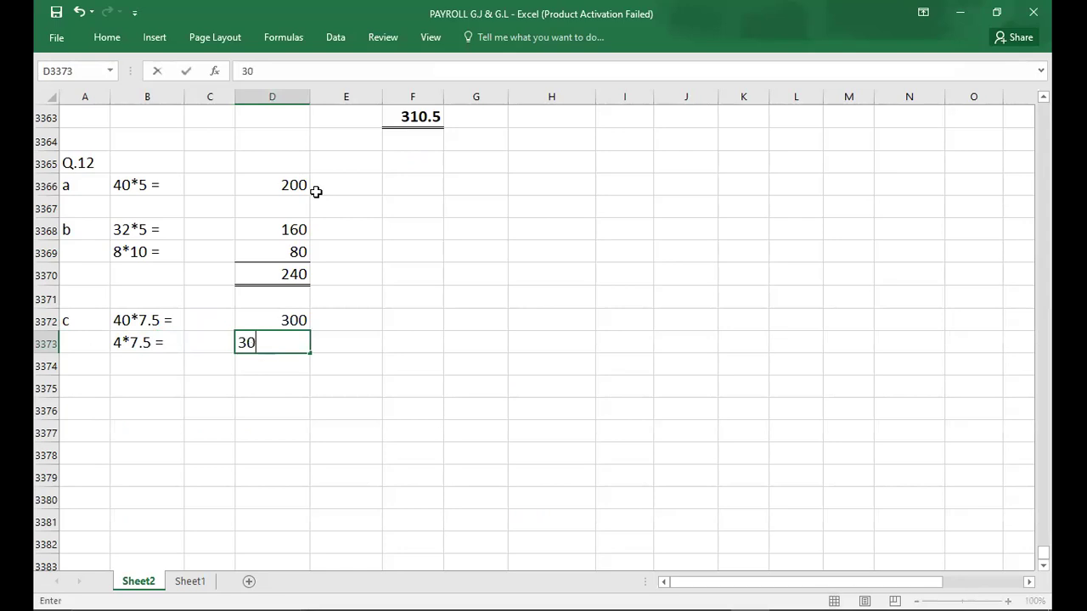
key(Return)
Enter the part c total 330 in D3374 and give the cell a top and double bottom border.
key(Tab)
key(Tab)
text(330)
key(ctrl+Return)
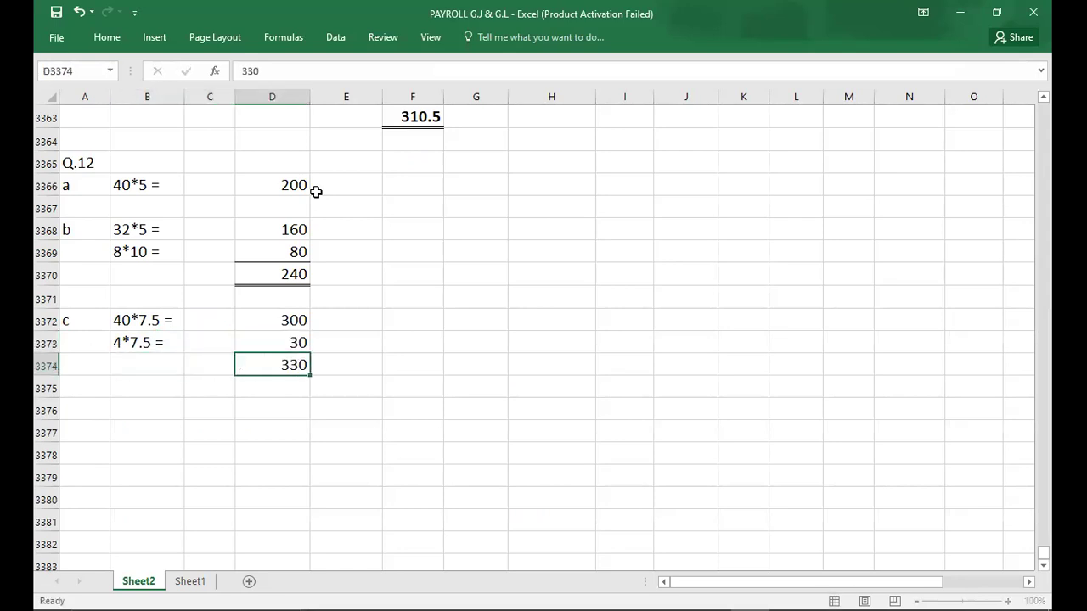
click(108, 37)
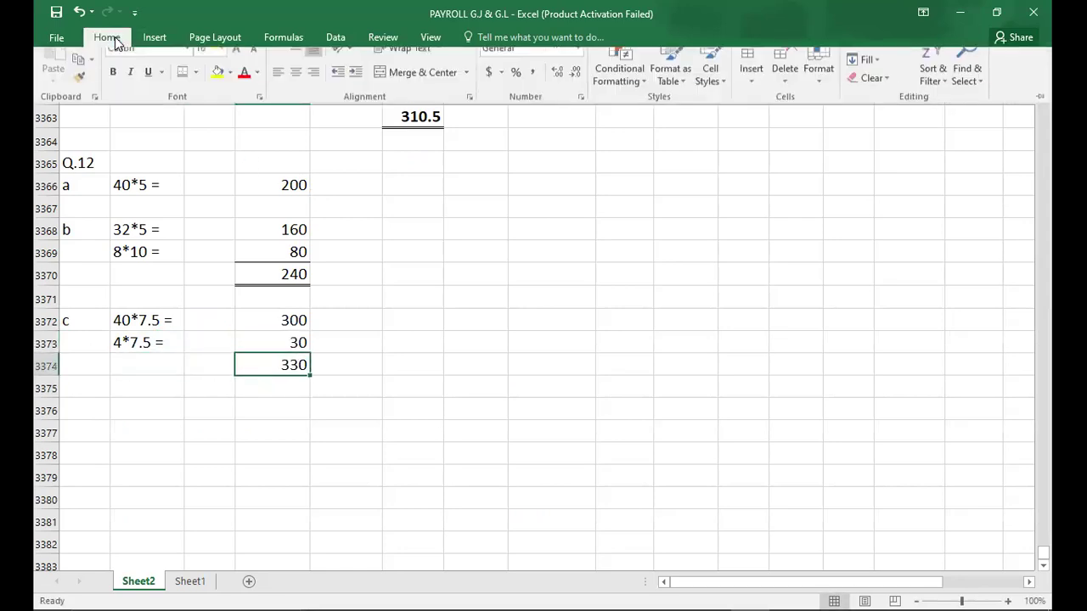
Read Q.13 in the payroll PDF, and in Excel enter "Q.13" in A3376 and "a" in A3377.
click(91, 411)
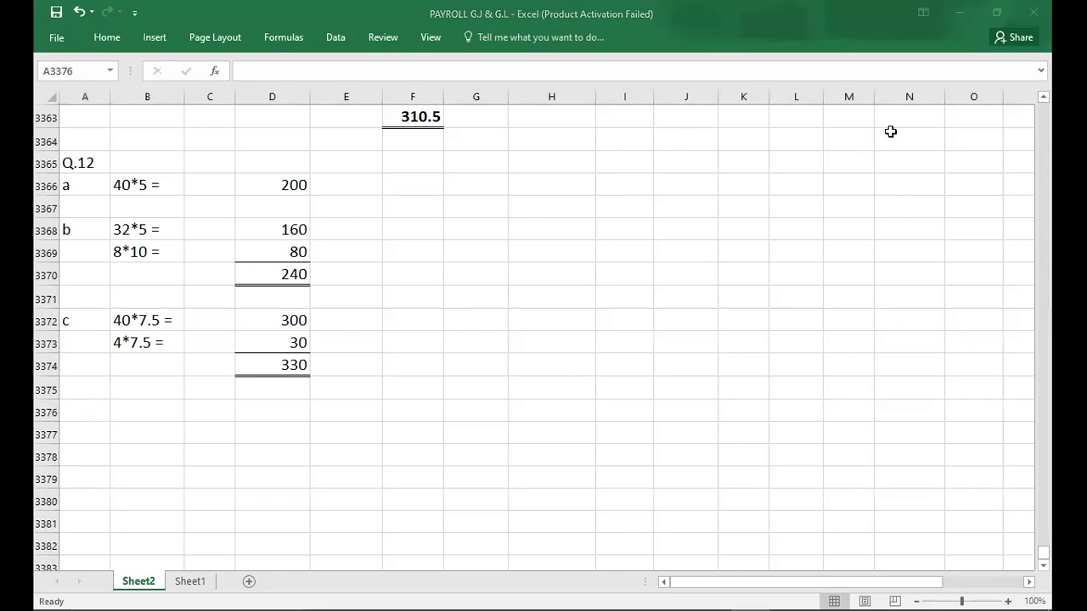
key(alt+Tab)
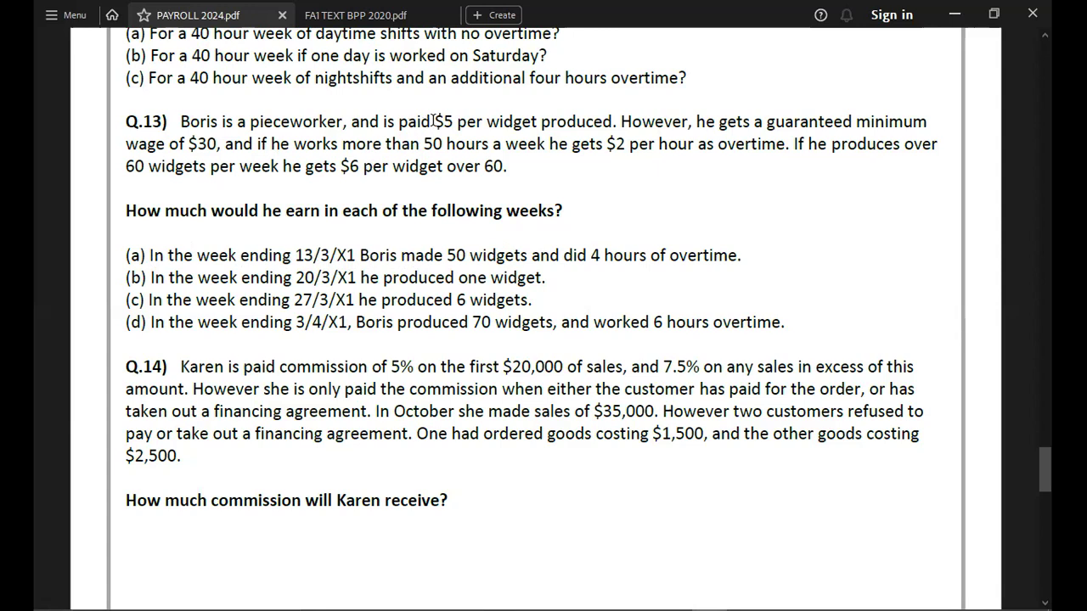
key(alt+Tab)
key(alt+Tab)
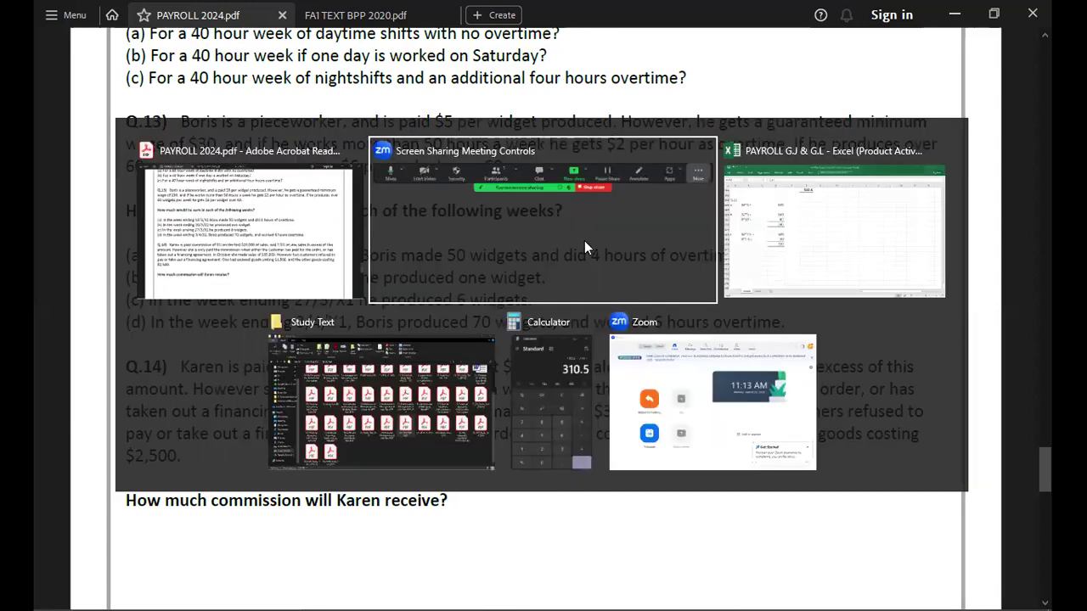
key(Down)
key(Down)
key(Down)
key(Down)
key(Down)
key(Down)
key(Down)
key(Down)
key(Down)
key(Down)
key(Down)
key(Down)
key(Down)
key(Down)
key(Down)
key(Down)
key(Down)
key(Down)
key(Down)
key(Down)
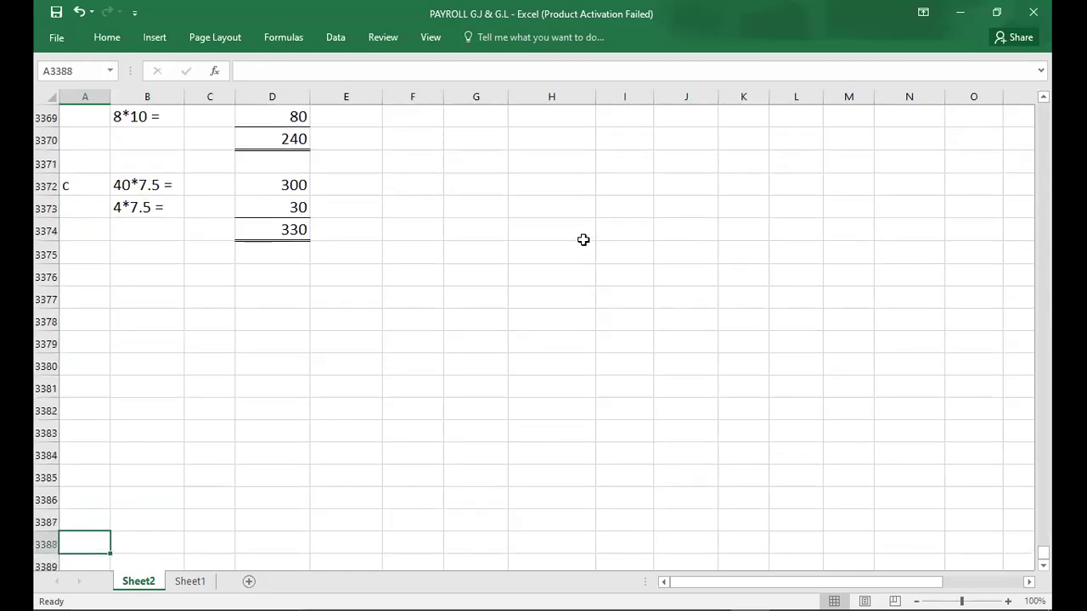
key(Up)
key(Up)
key(Up)
key(Up)
key(Up)
key(Up)
key(Up)
key(Up)
key(Up)
key(Up)
key(Up)
key(Up)
key(Up)
key(Up)
key(Up)
key(Up)
key(Up)
key(Up)
key(Down)
text(Q.13)
key(Return)
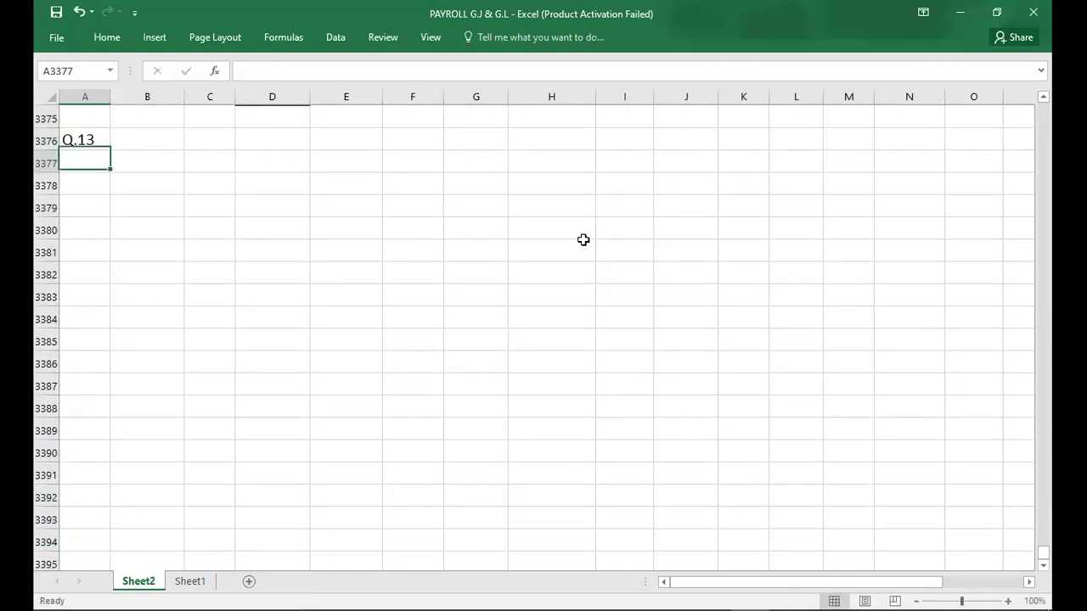
text(a)
key(Tab)
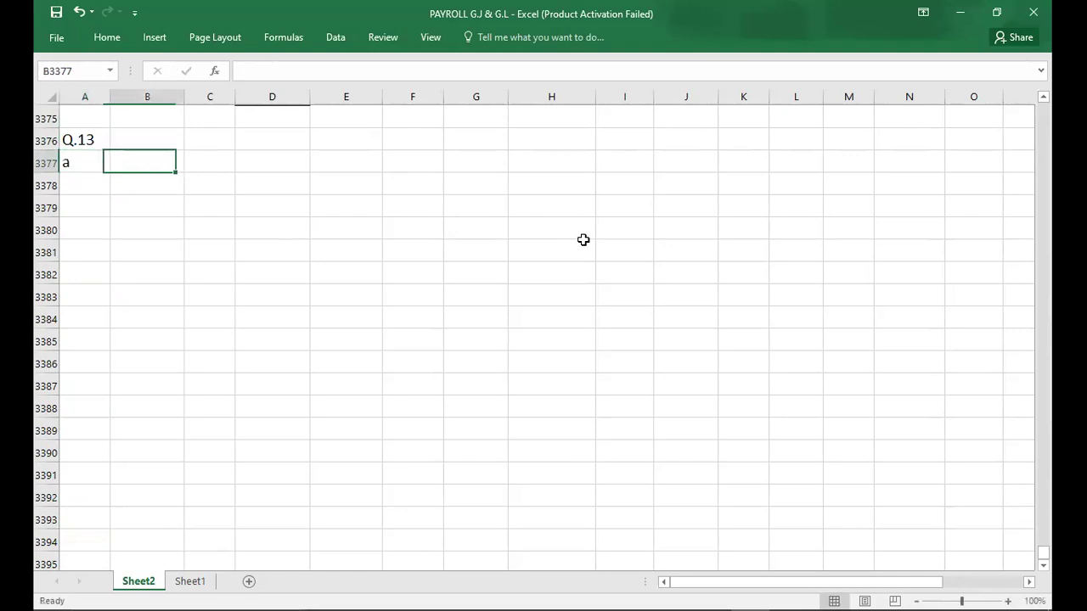
Read part (a) and the per-widget rate in the payroll PDF, and in Excel enter "50*5 =" in B3377 and 250 in D3377.
key(alt+Tab)
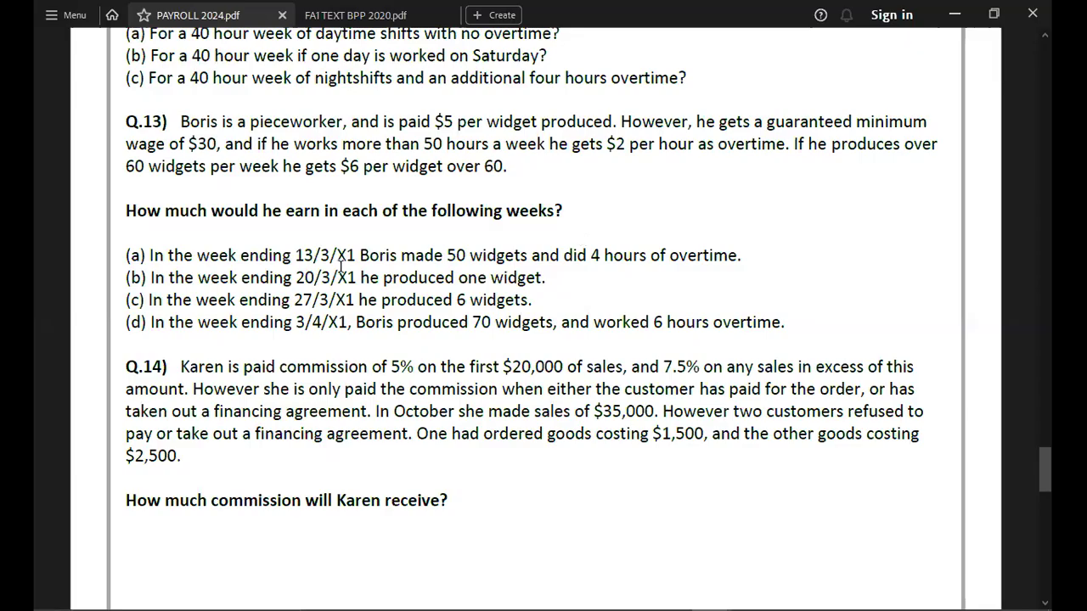
key(alt+Tab)
text(50*)
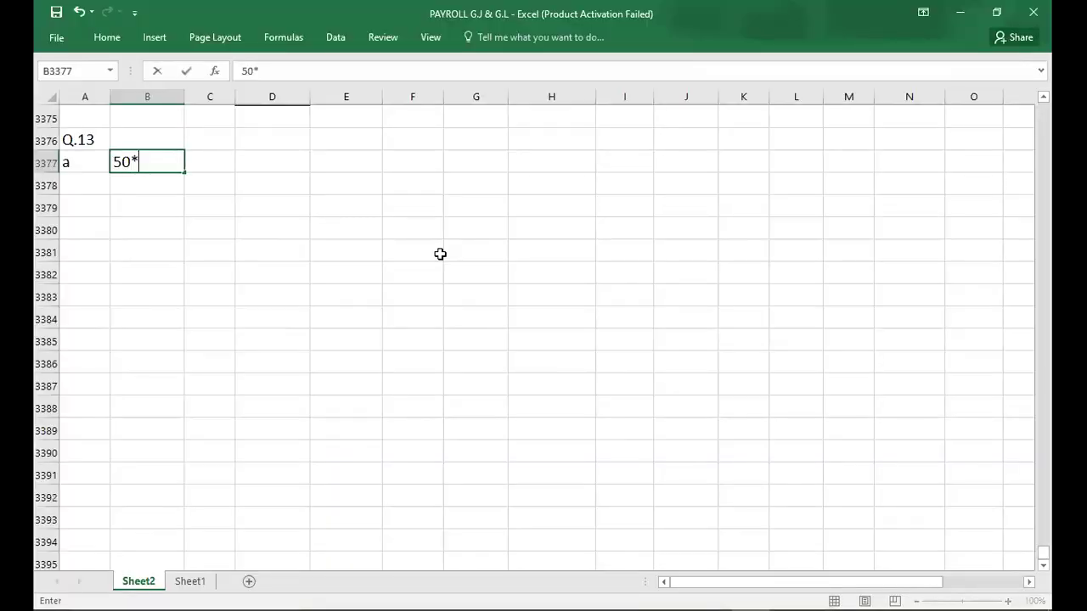
key(alt+Tab)
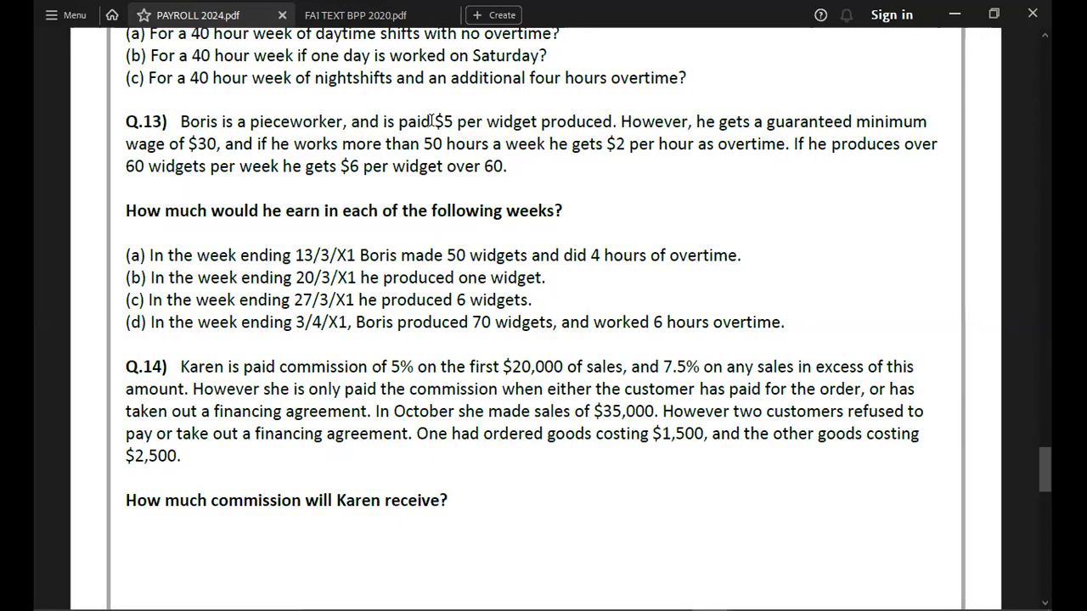
key(alt+Tab)
text(5 =)
key(Tab)
key(Tab)
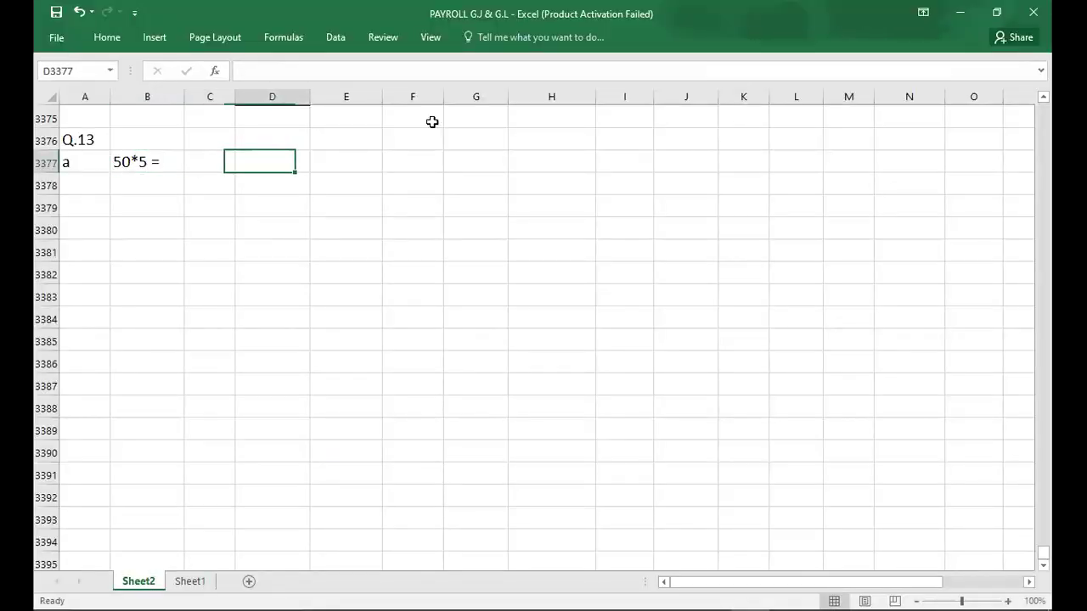
text(250)
key(Return)
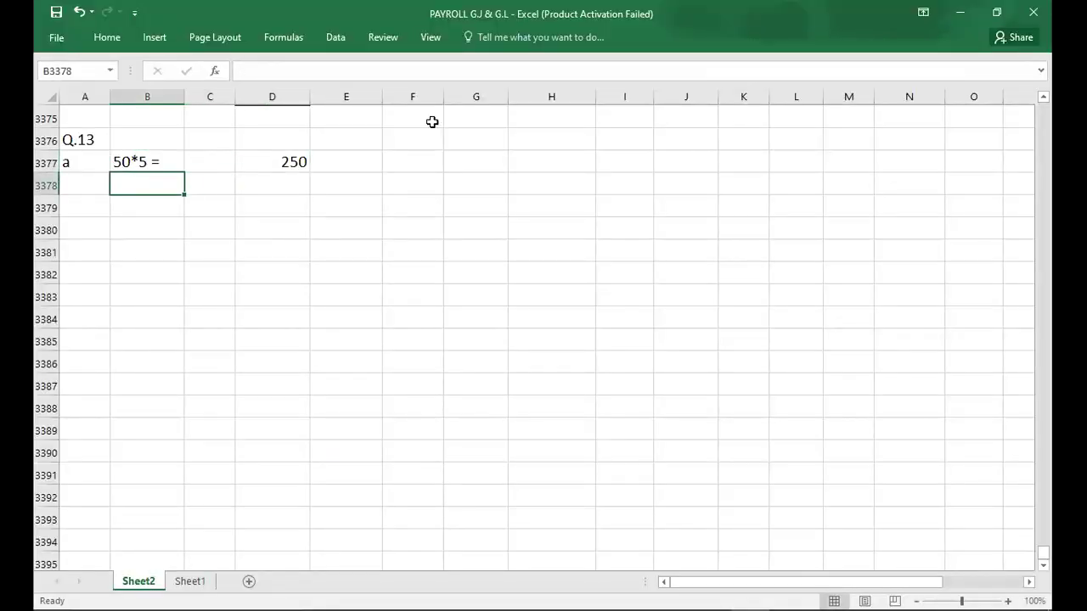
Check the overtime hours and rate in the payroll PDF, and in Excel enter "4*2 =" in B3378 and 80 in D3378.
key(alt+Tab)
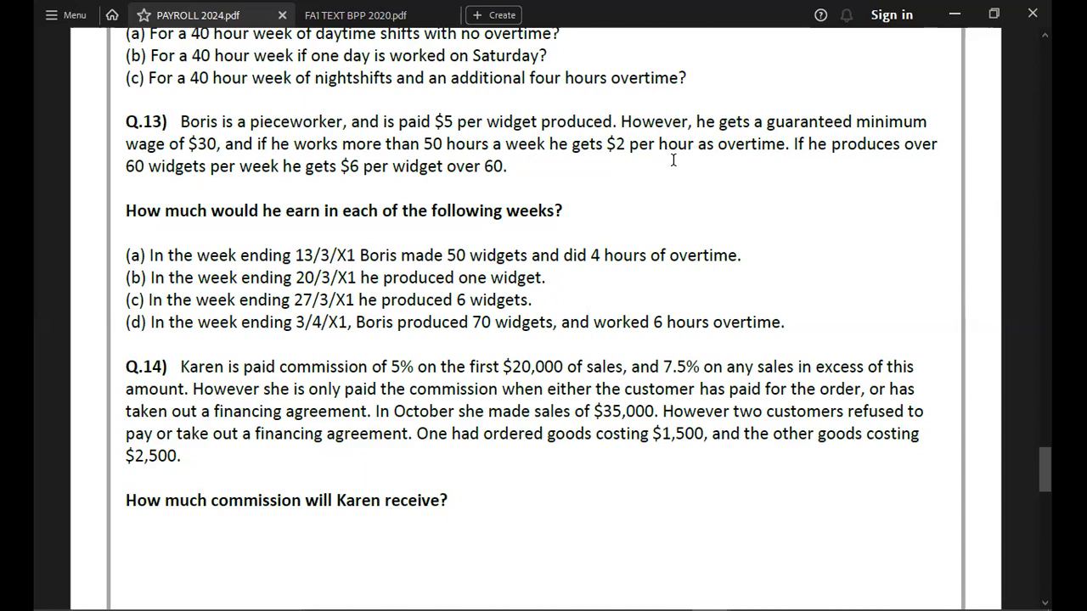
key(alt+Tab)
text(4*2 =)
key(Tab)
key(Tab)
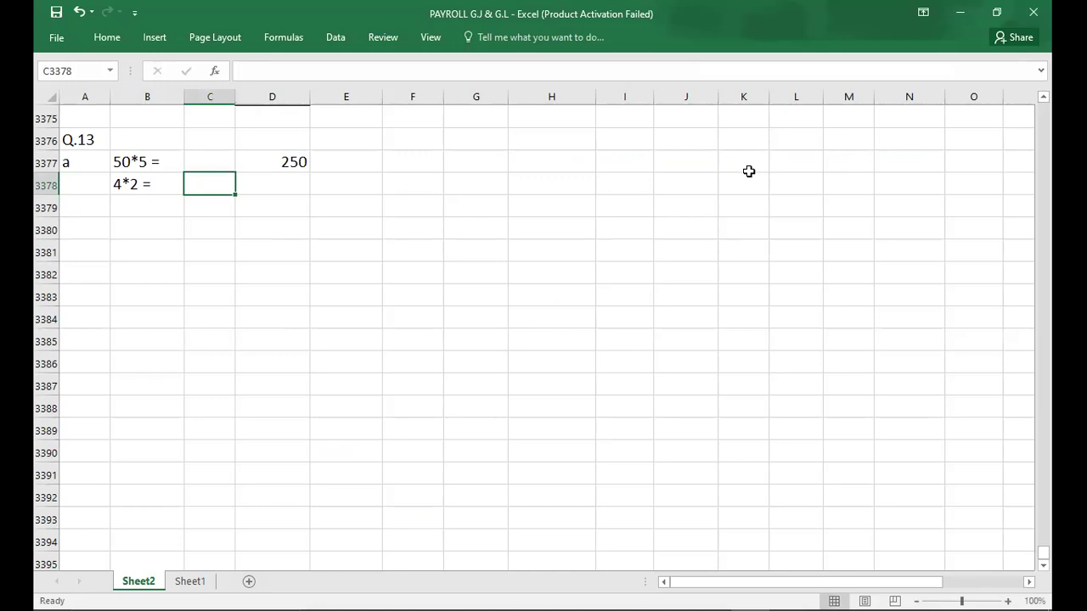
text(80)
key(Return)
key(Tab)
key(Tab)
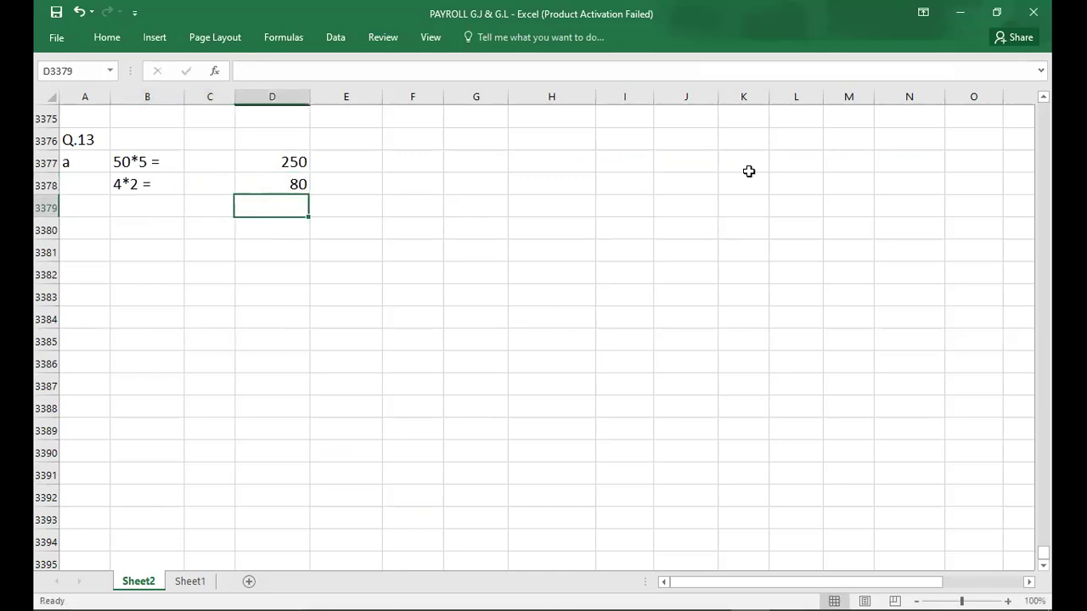
Correct the overtime amount in D3378 to 8.
key(Up)
key(Delete)
key(Return)
Enter Q.13's part a total 258 in D3379 and give the cell a top and double bottom border.
key(Right)
key(Left)
text(258)
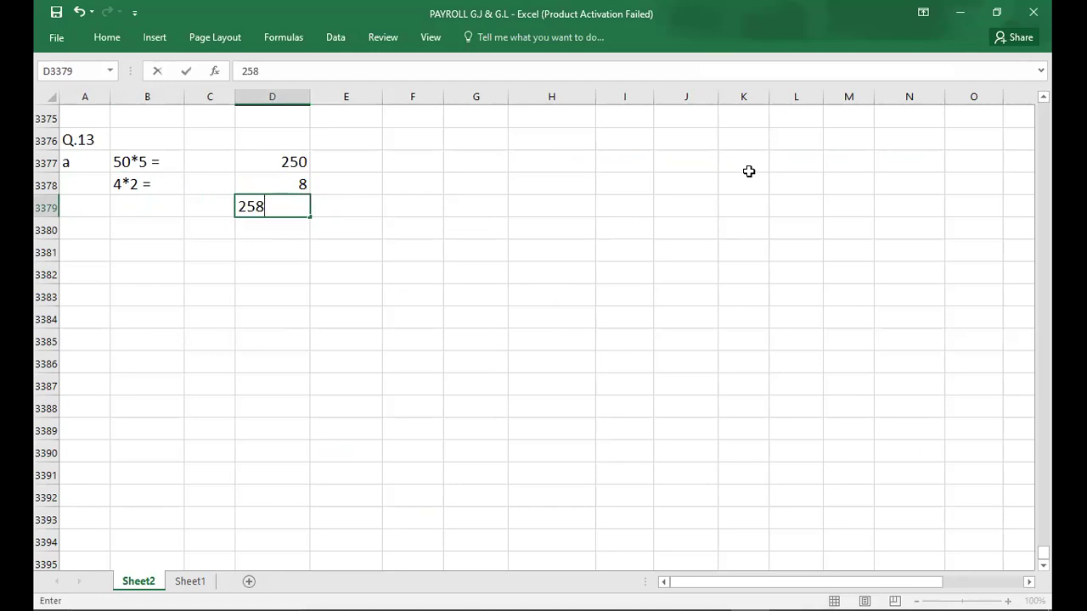
key(Return)
key(Up)
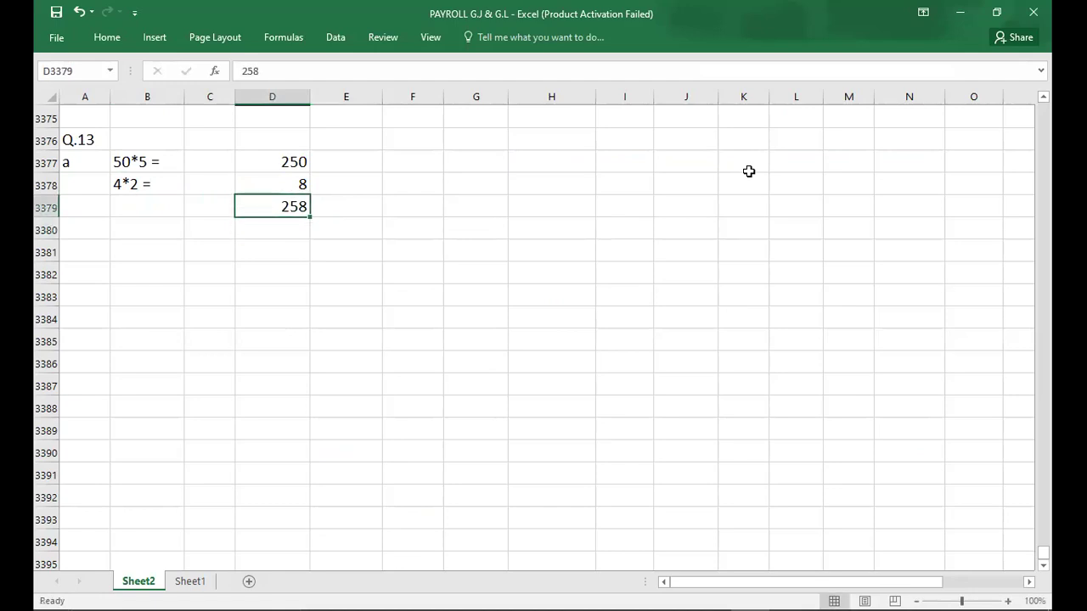
click(123, 37)
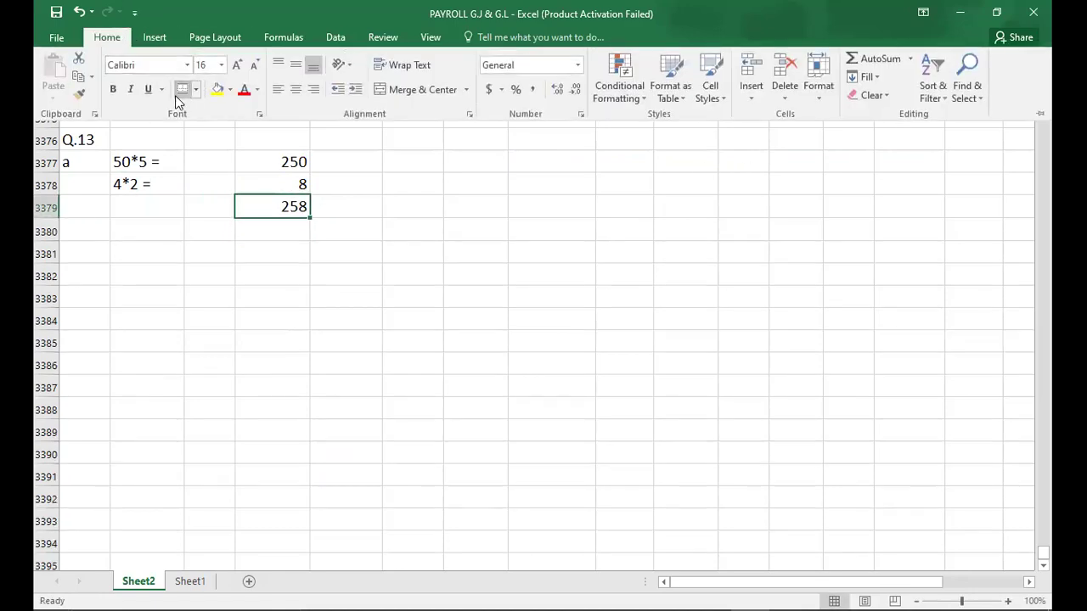
Label A3381 "b" and, from part (b) in the payroll PDF, enter "1*5" in B3381 and 5 in D3381.
click(80, 250)
click(78, 247)
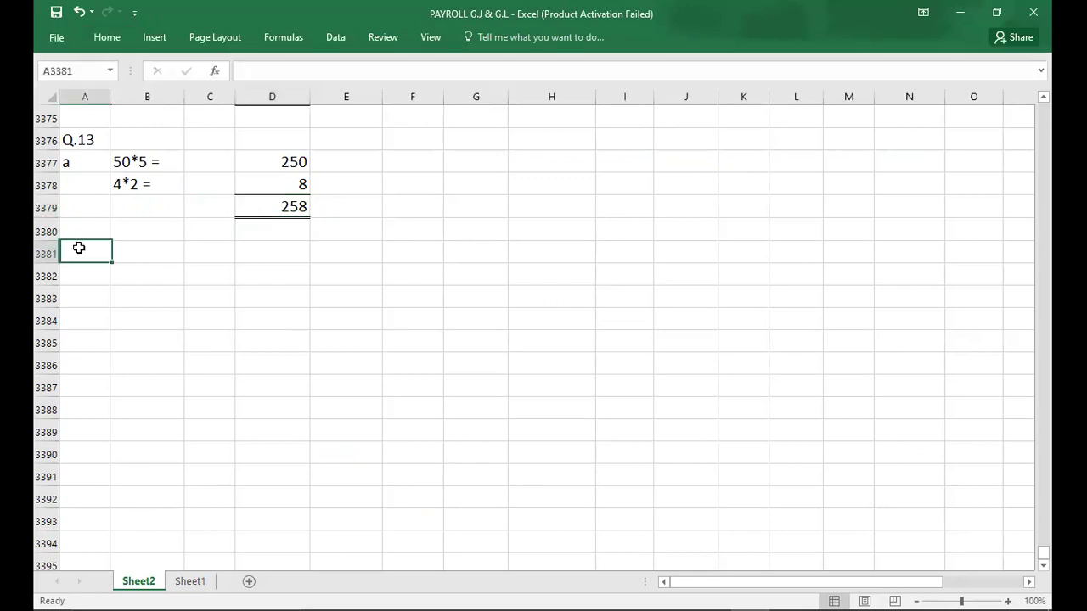
text(b)
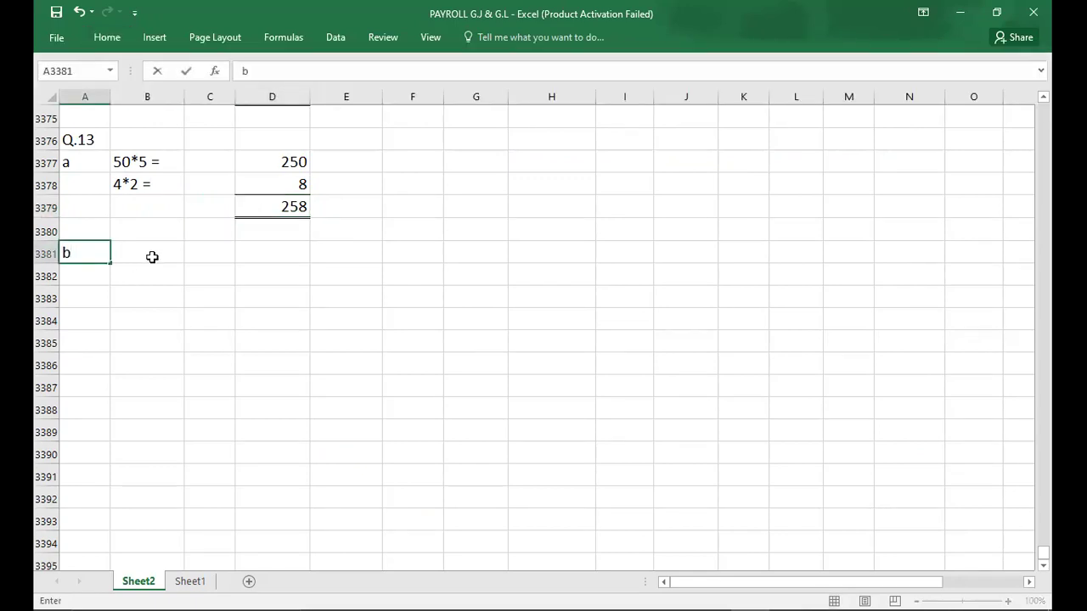
click(150, 254)
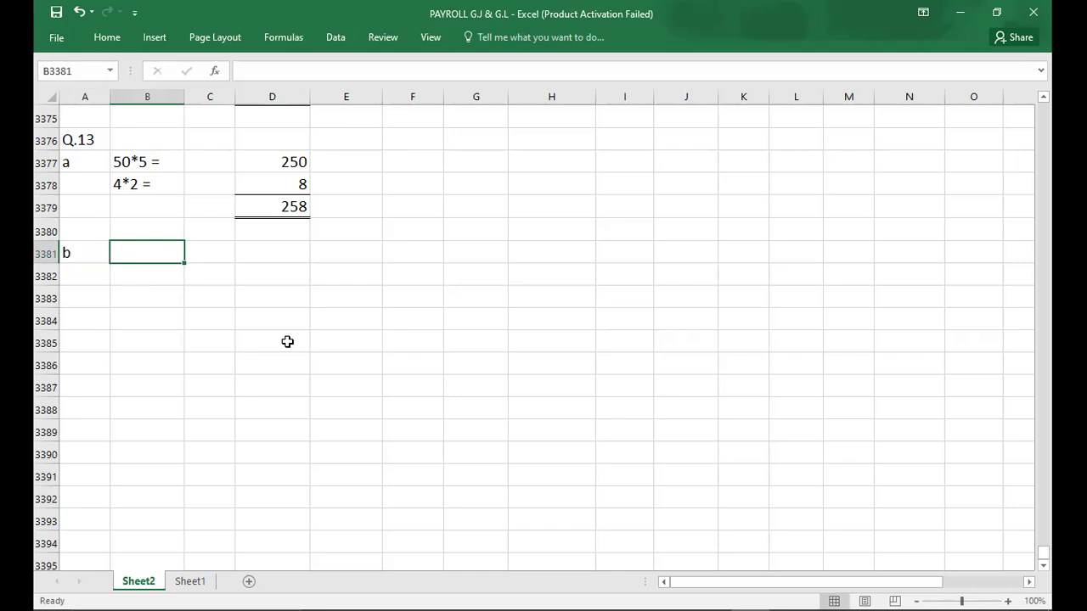
key(alt+Tab)
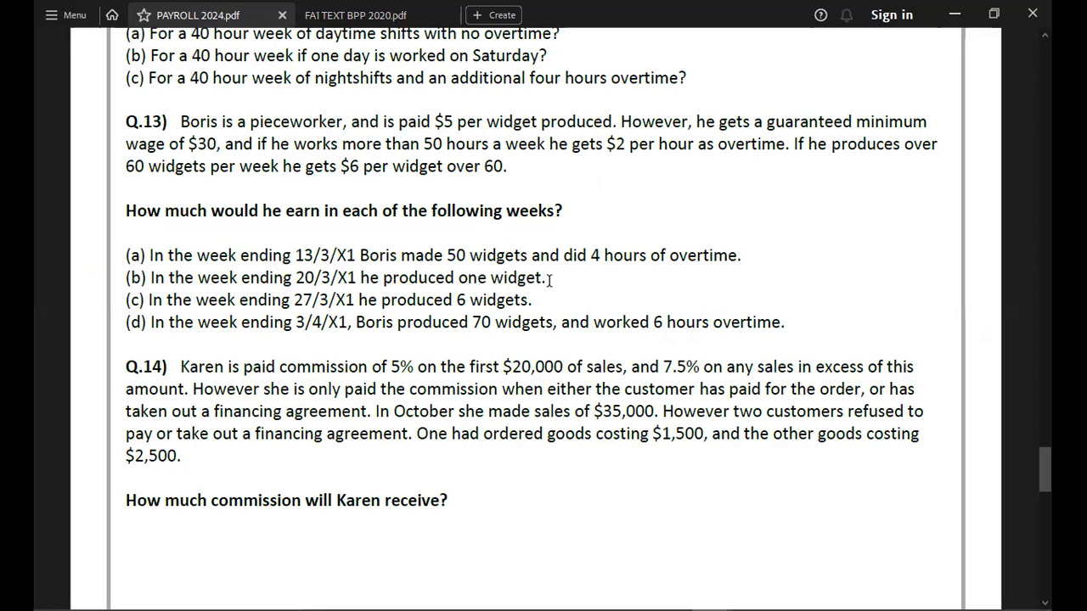
key(alt+Tab)
text(1*5)
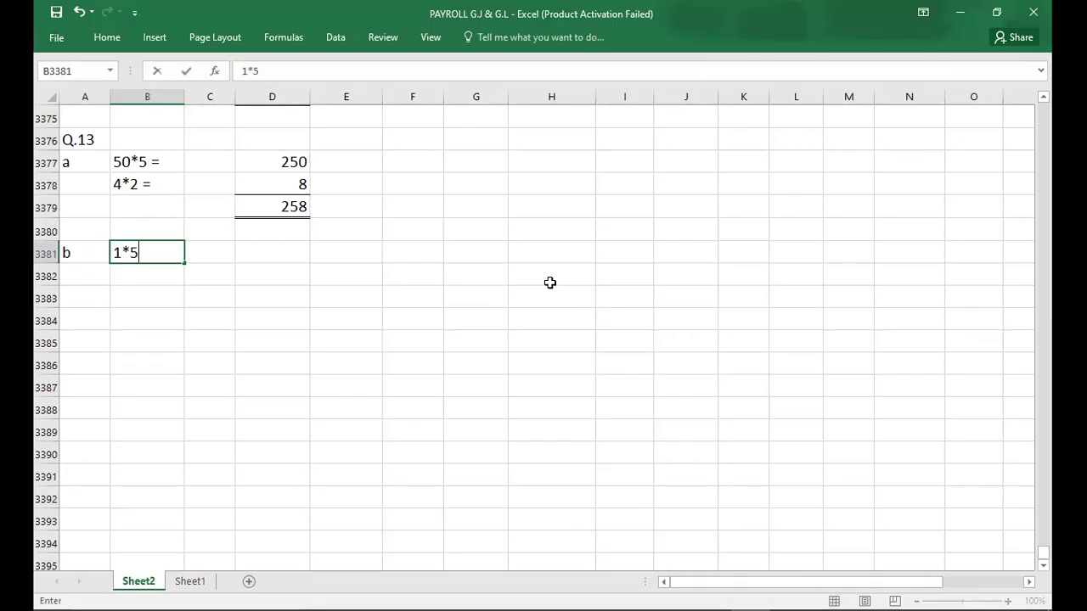
key(Tab)
key(Tab)
text(5)
key(Return)
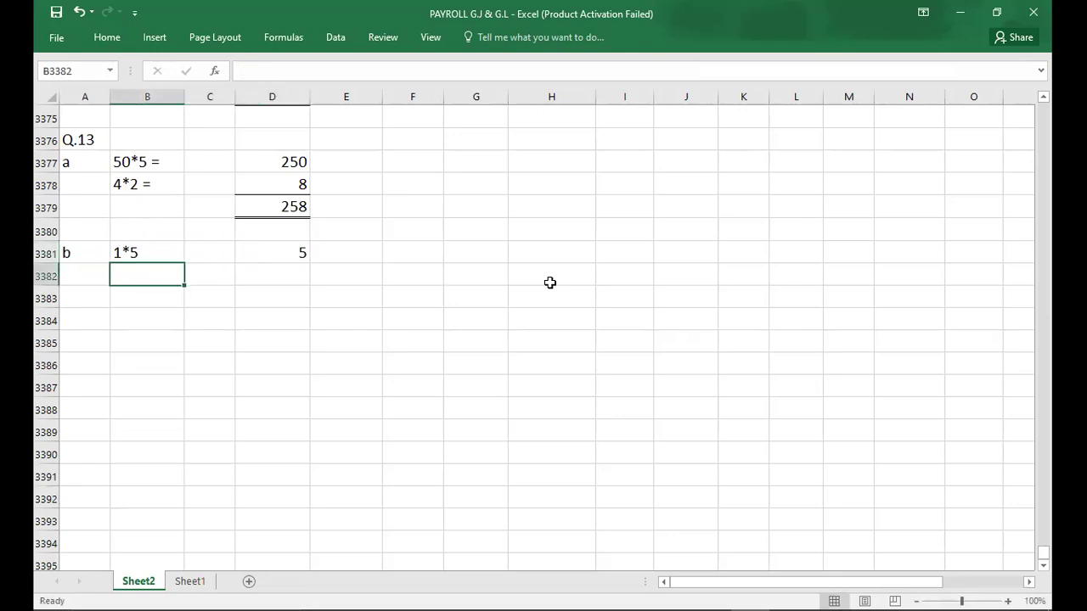
Check the guaranteed minimum wage in the payroll PDF, and in Excel enter 5 in C3381 and a bold 30 in D3381.
key(alt+Tab)
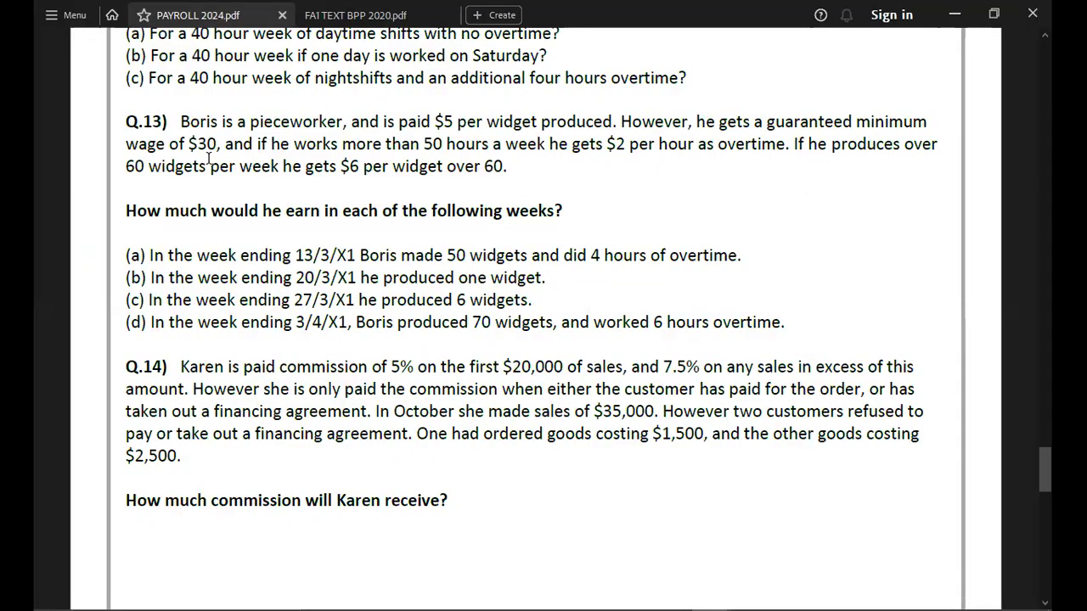
key(alt+Tab)
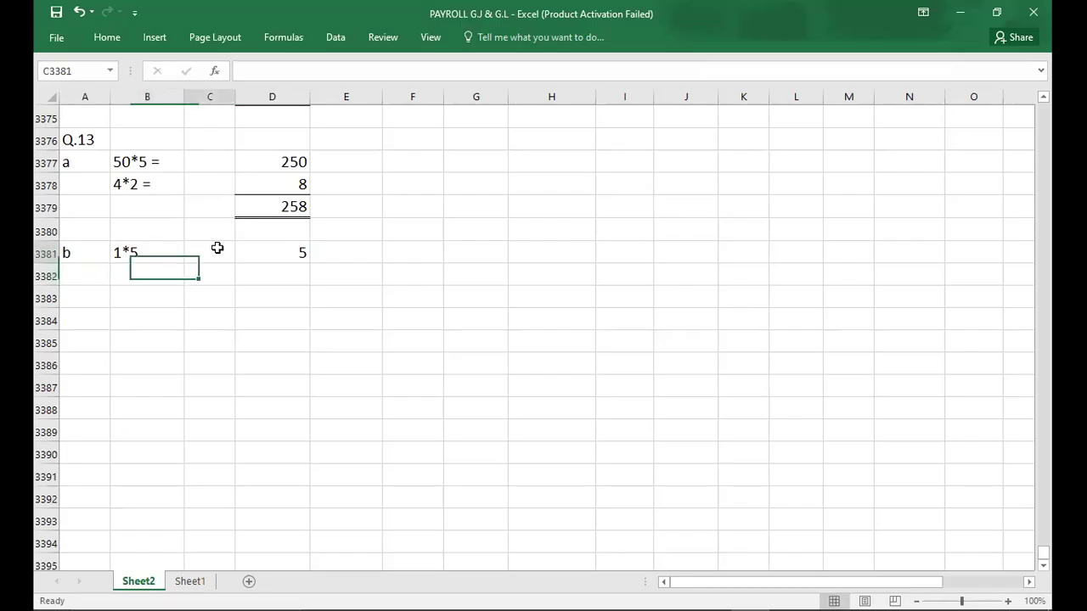
drag(216, 248, 215, 337)
text(5)
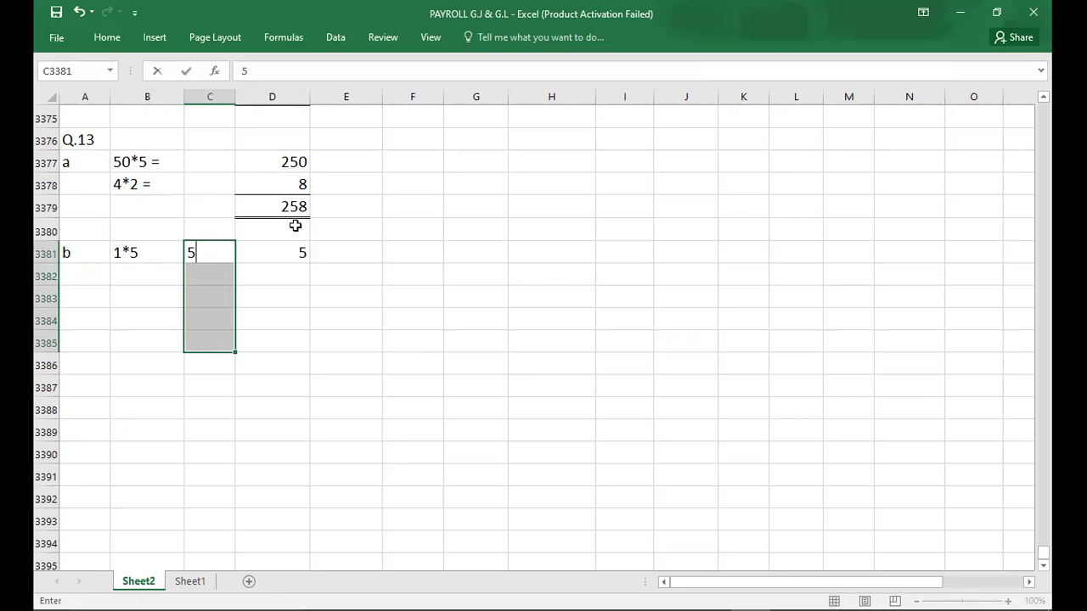
click(284, 251)
text(30)
key(Return)
key(Return)
key(Up)
key(Up)
key(ctrl+b)
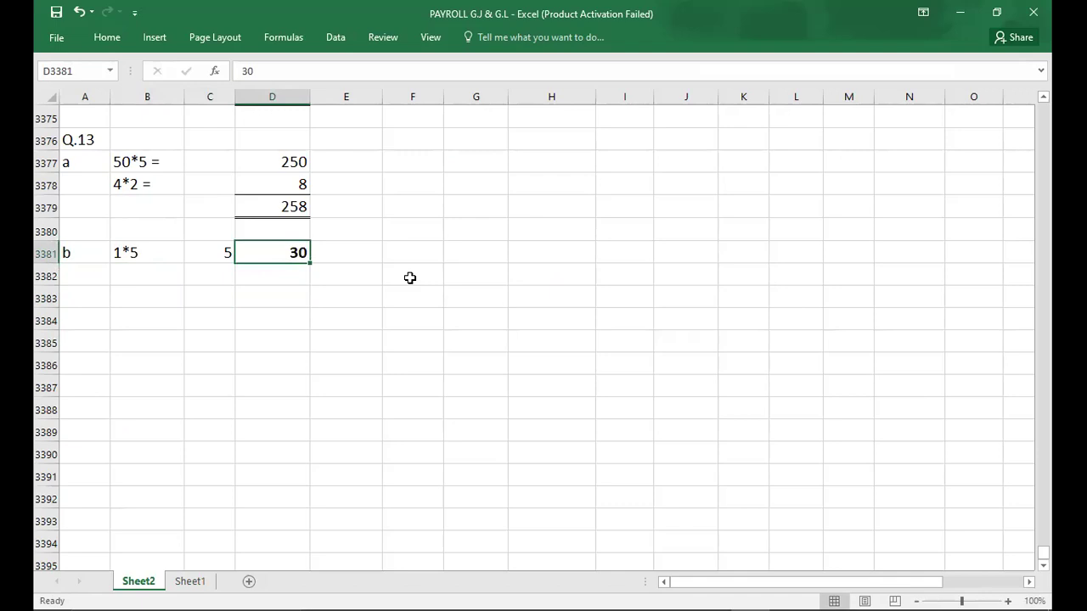
Clear C3381 and change the part b amount in D3381 to 5.
click(218, 252)
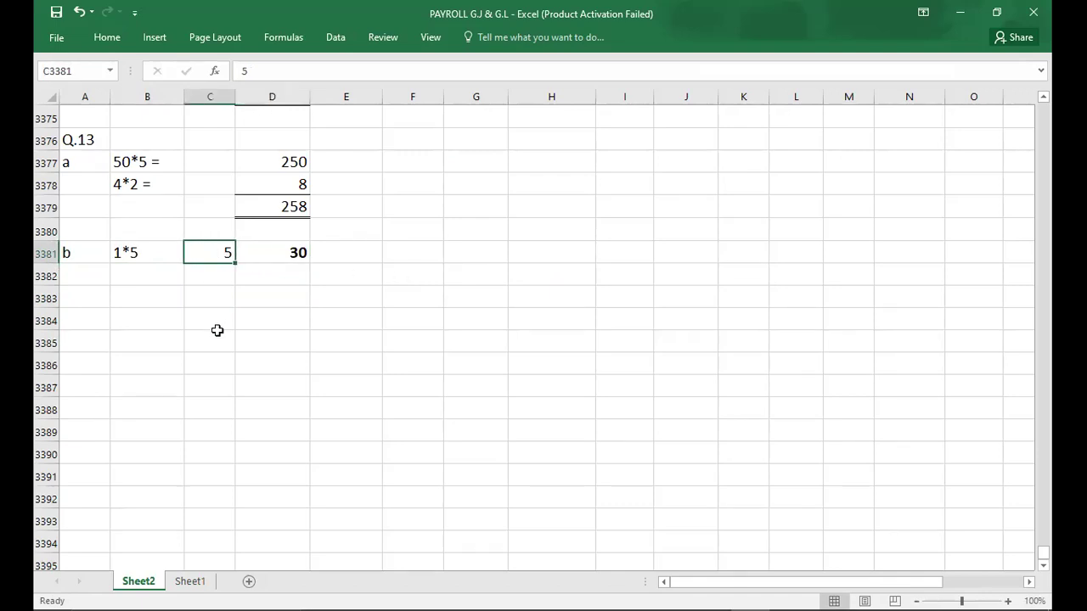
key(Delete)
key(Tab)
text(5)
key(Return)
Label B3382 "MINIMUM WAGE", enter 30 in D3382, and make that row's label and amount bold.
key(Left)
text(MI)
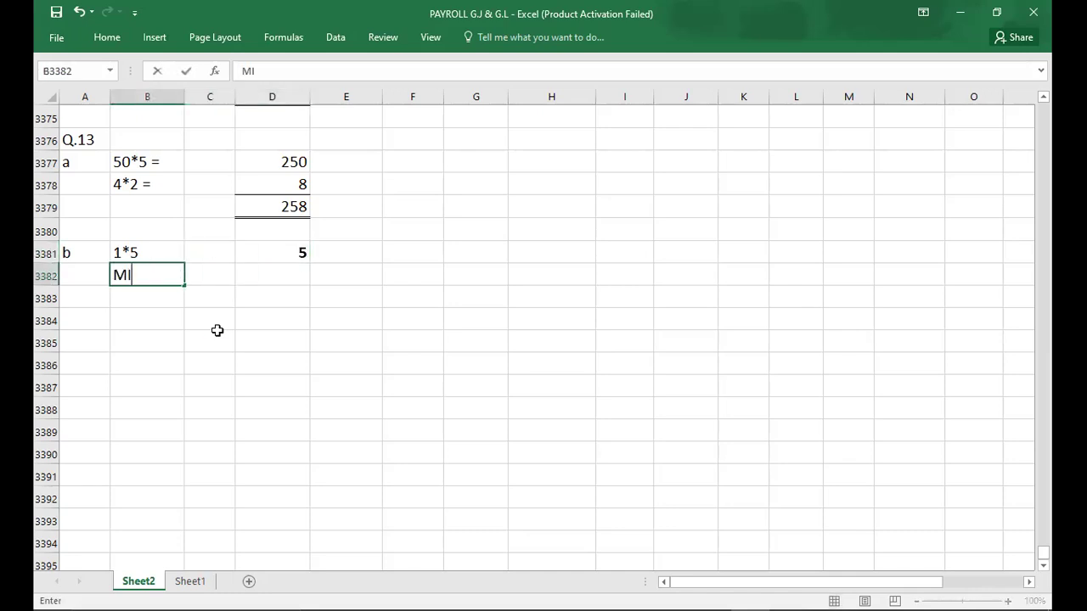
text(NIMUM WAGE)
key(Tab)
key(Tab)
text(30)
key(Return)
key(Up)
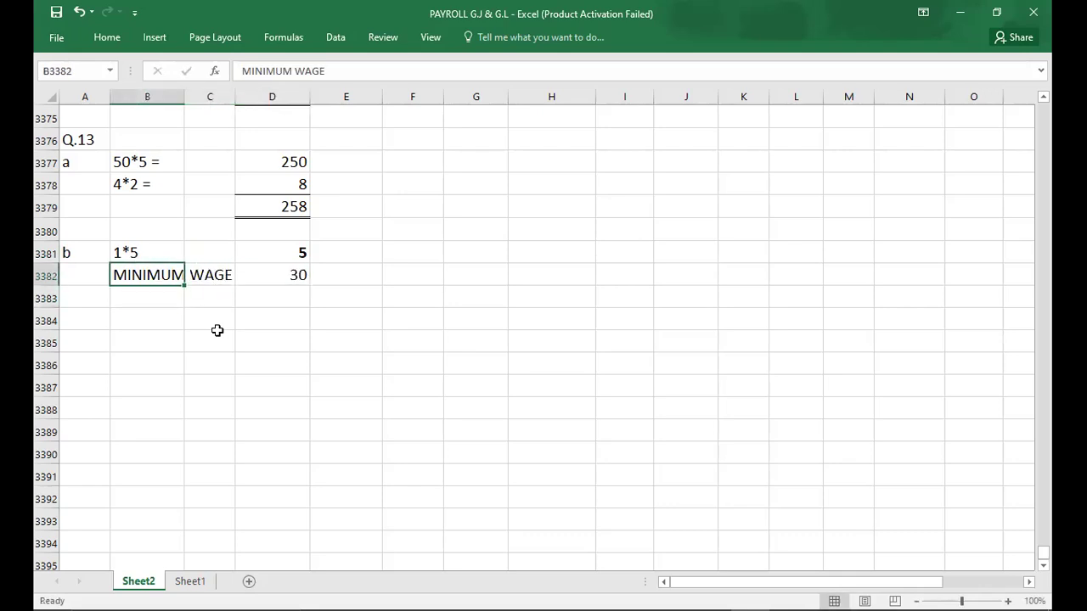
key(shift+Right)
key(shift+Right)
key(ctrl+b)
Label A3384 "c" and, from part (c) in the payroll PDF, enter "6*5 =" in B3384 and 30 in D3384.
key(Left)
key(Down)
key(Down)
text(c)
key(Tab)
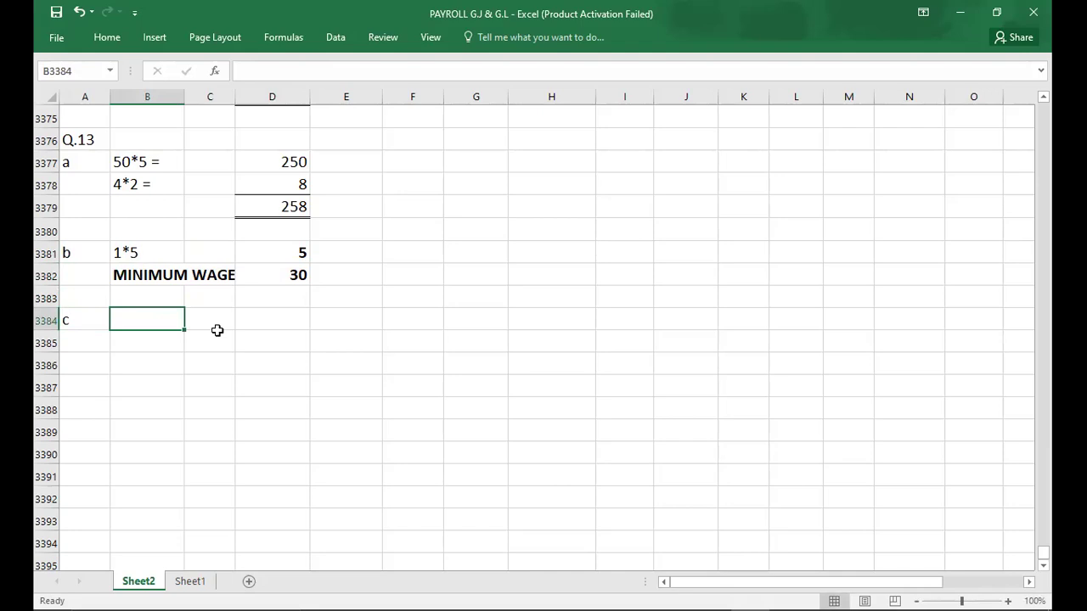
key(alt+Tab)
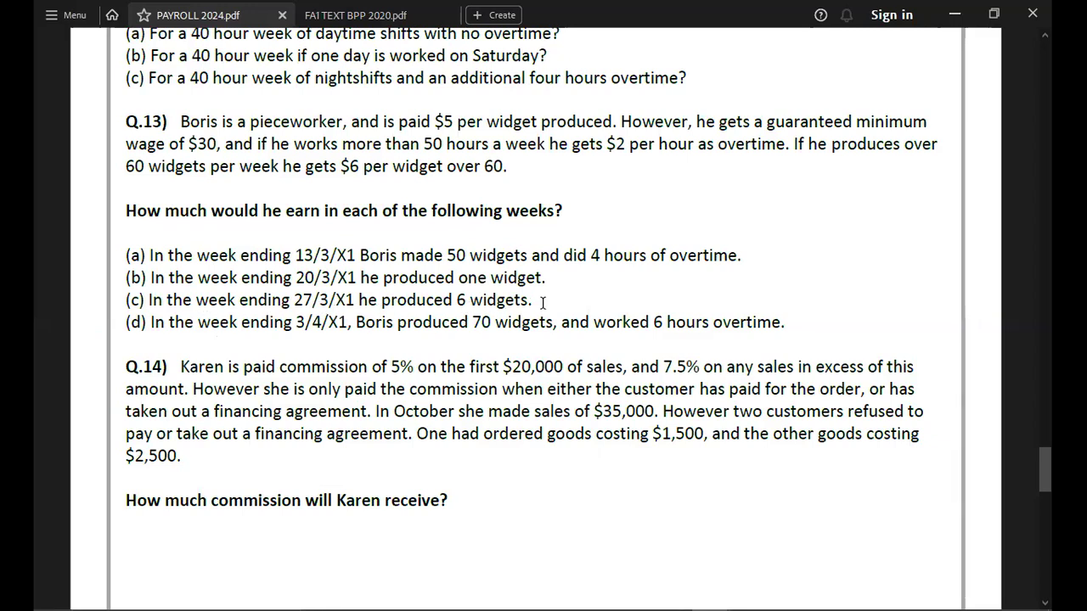
key(alt+Tab)
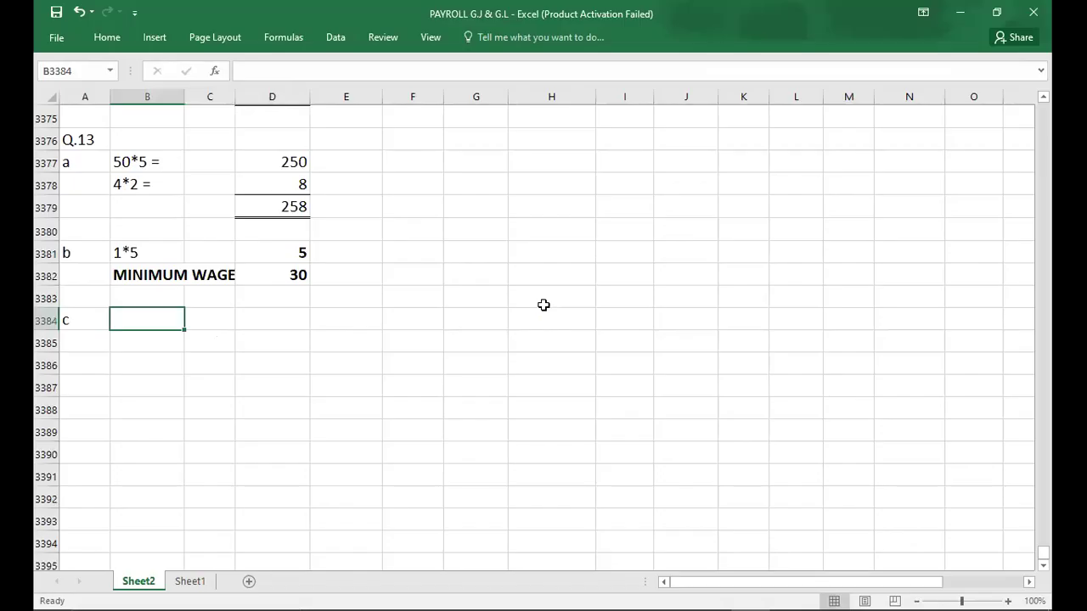
text(6*5 =)
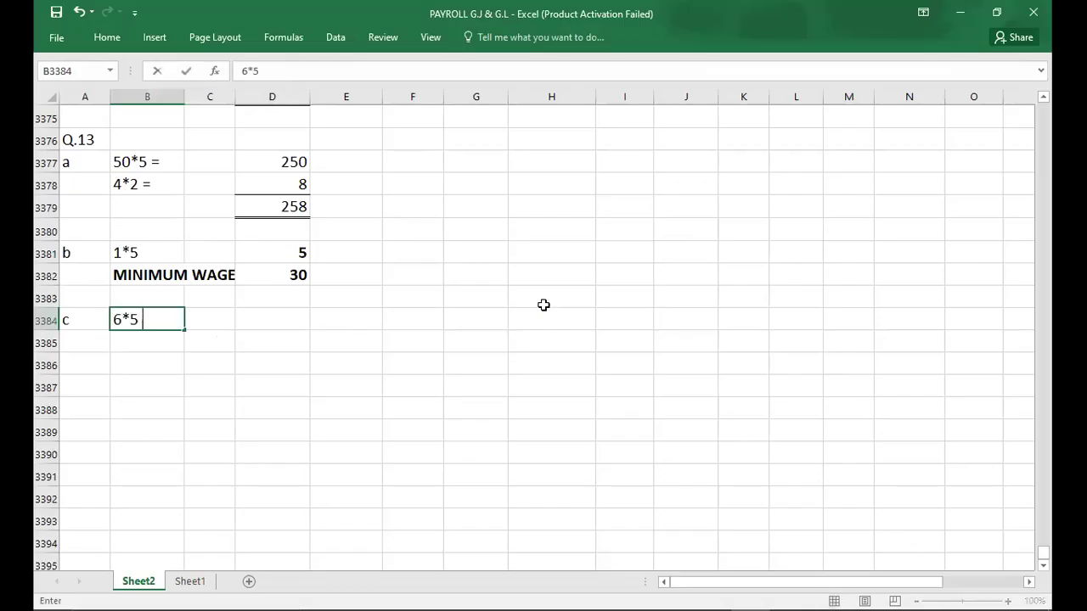
key(Tab)
key(Tab)
text(30)
key(Return)
Label A3386 "d" and, after checking part (d) and the widget rates in the payroll PDF, enter "60*5 =" in B3386 and 300 in D3386.
key(Return)
key(Left)
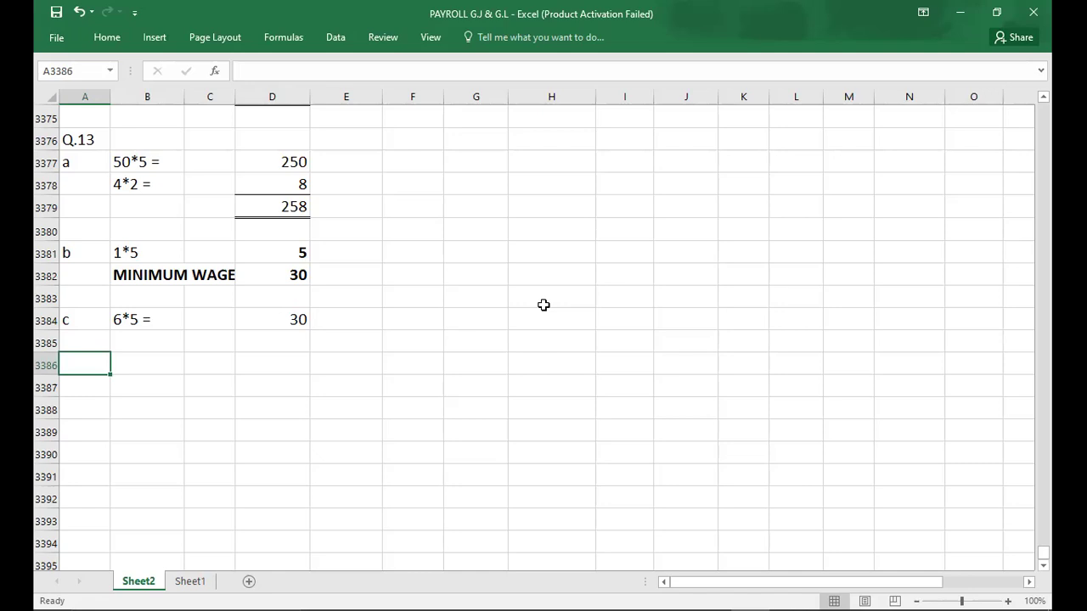
text(d)
key(Tab)
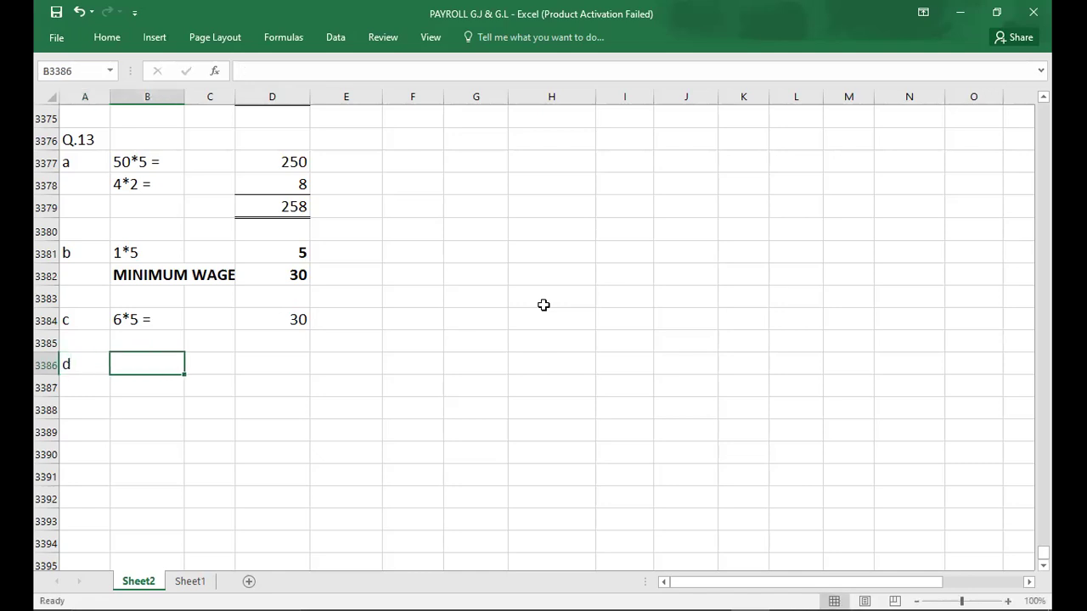
key(alt+Tab)
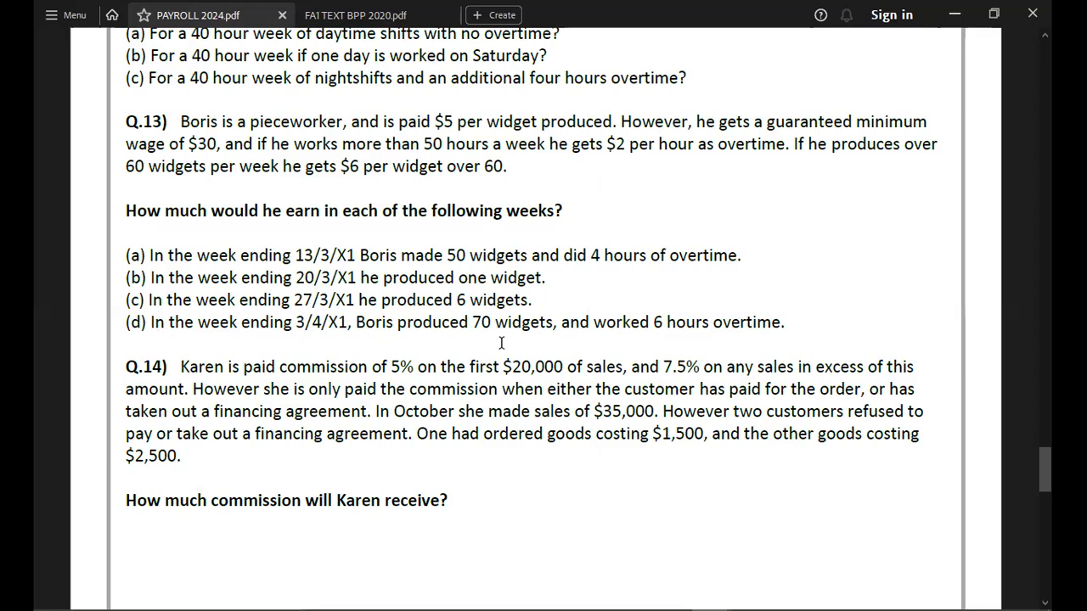
key(alt+Tab)
key(alt+Tab)
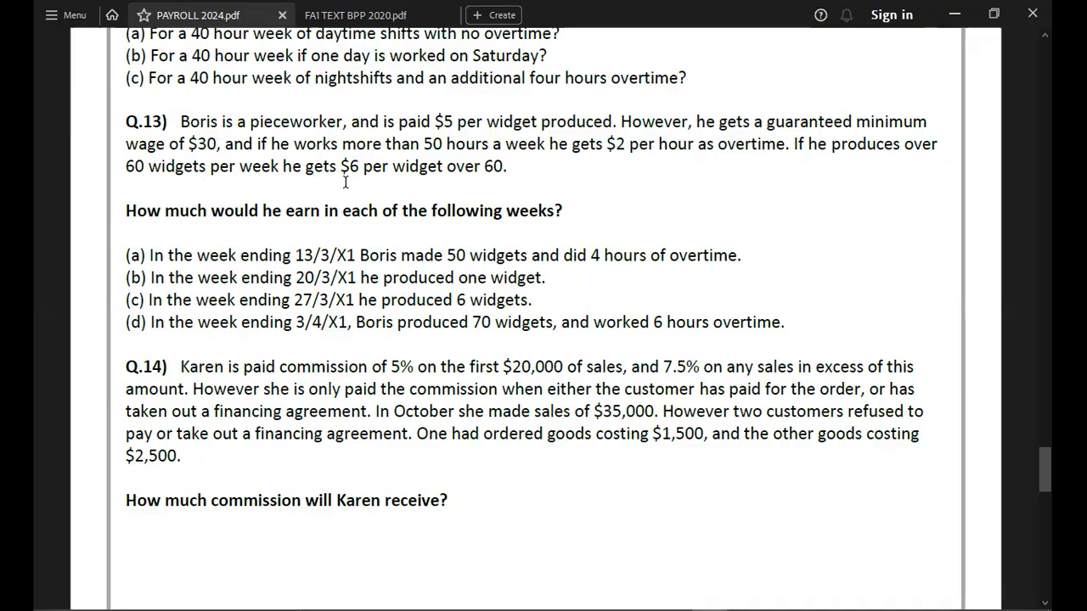
key(alt+Tab)
text(60*5 =)
key(Tab)
key(Tab)
text(30)
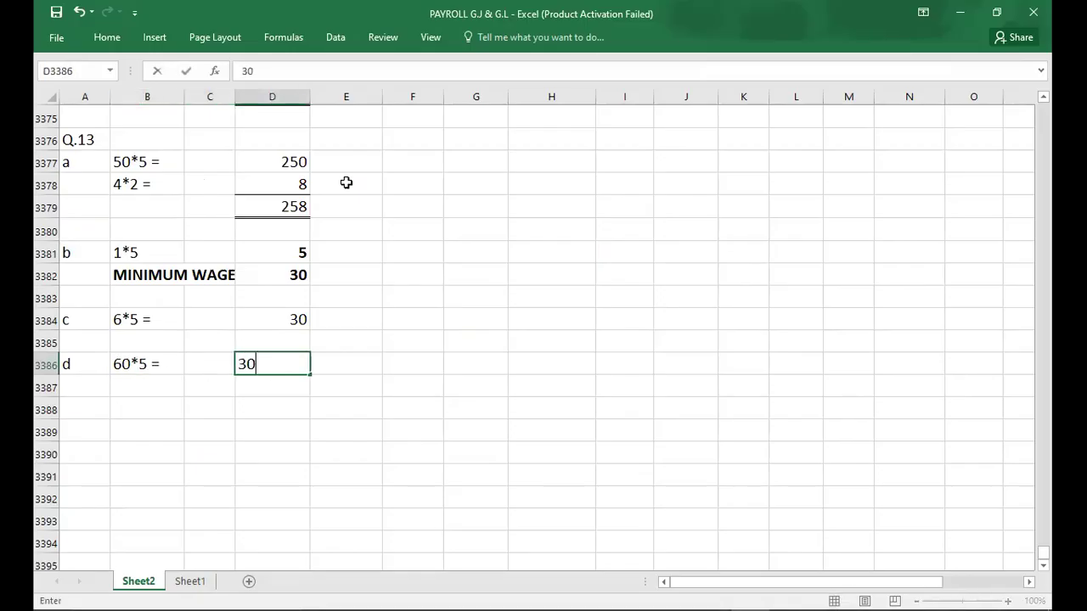
text(0)
key(Return)
Enter the pay for widgets over 60 as "10*6 =" in B3387 and 60 in D3387.
text(10*6 =)
key(Tab)
key(Tab)
text(60)
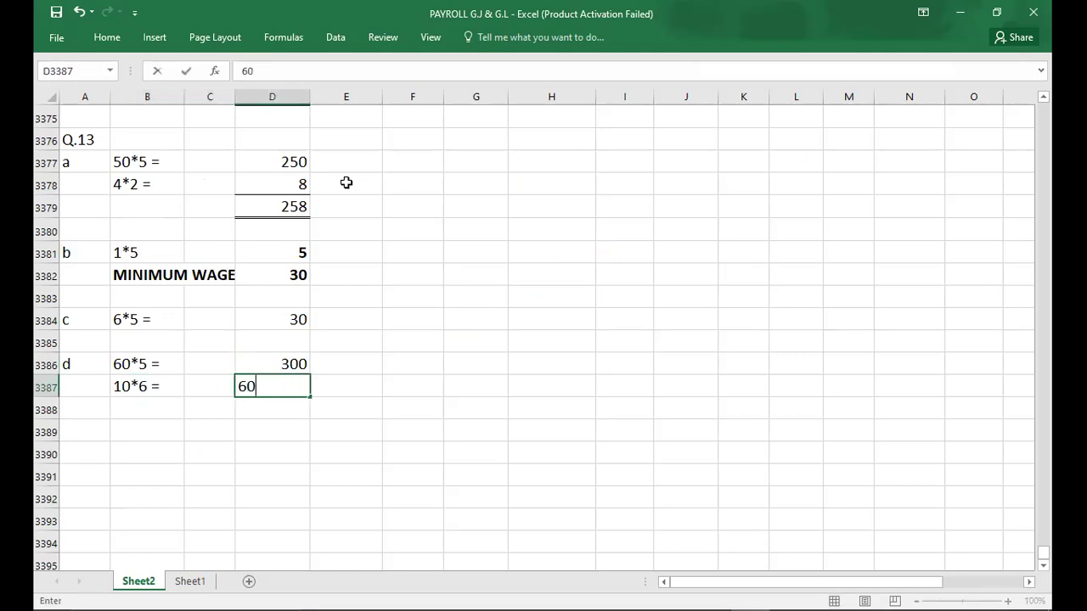
key(Return)
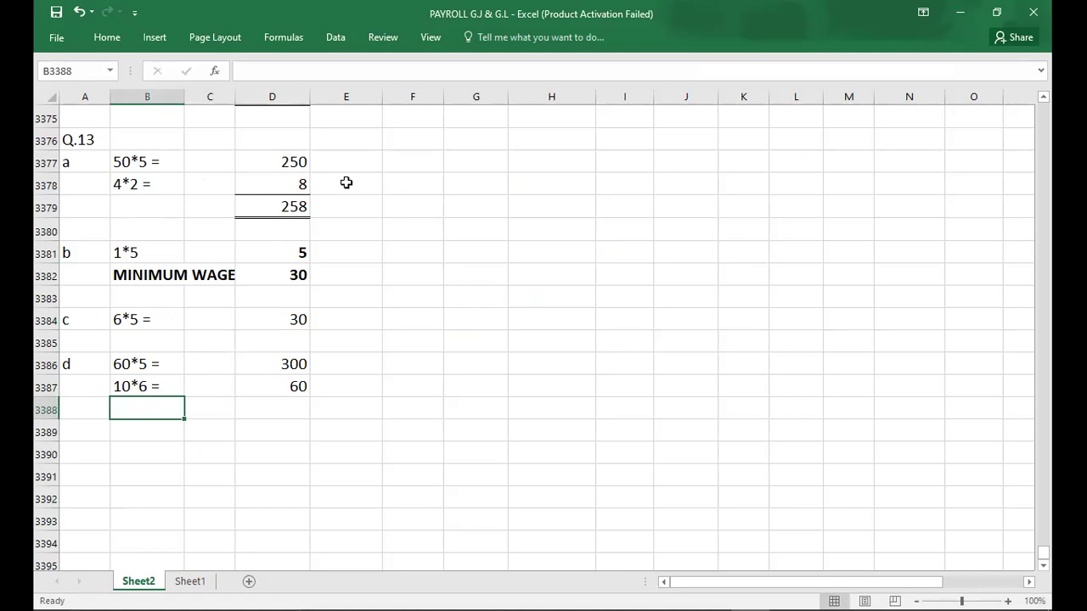
Check the overtime rate in the payroll PDF and, in Excel, enter "6*2 =" in B3388 and 12 in D3388.
key(alt+Tab)
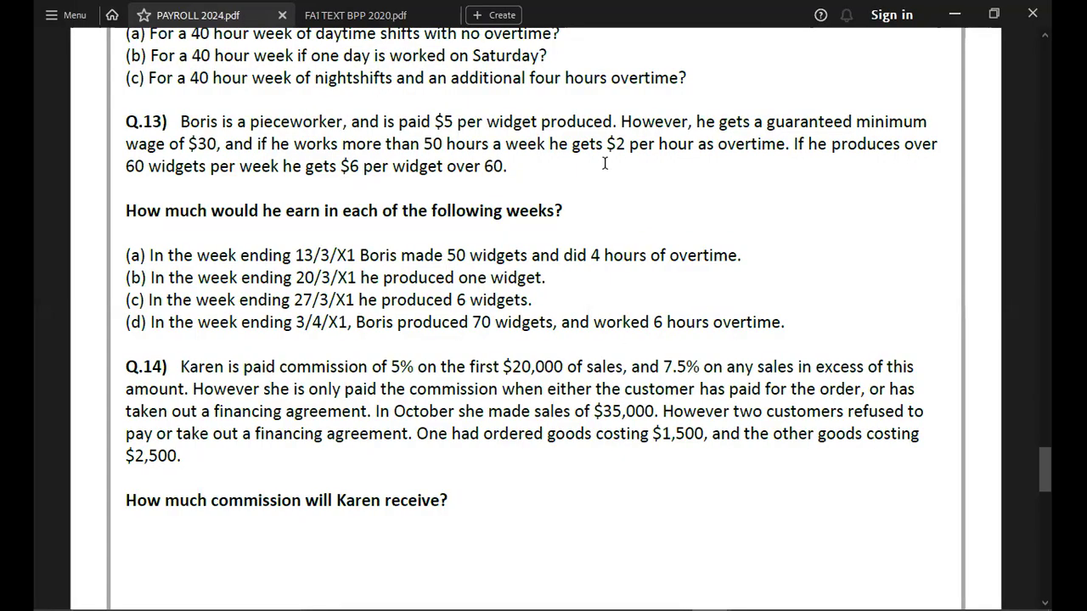
key(alt+Tab)
text(6*2 =)
key(Tab)
key(Tab)
text(12)
key(Return)
Enter part d's total 372 in D3389 and give the cell a top and double bottom border.
key(Tab)
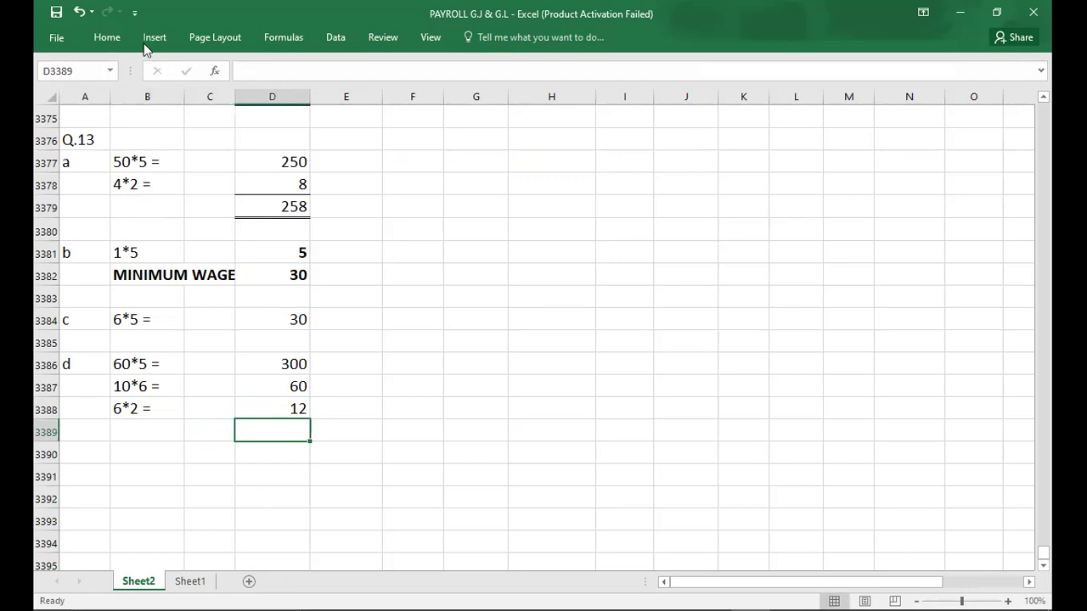
click(115, 38)
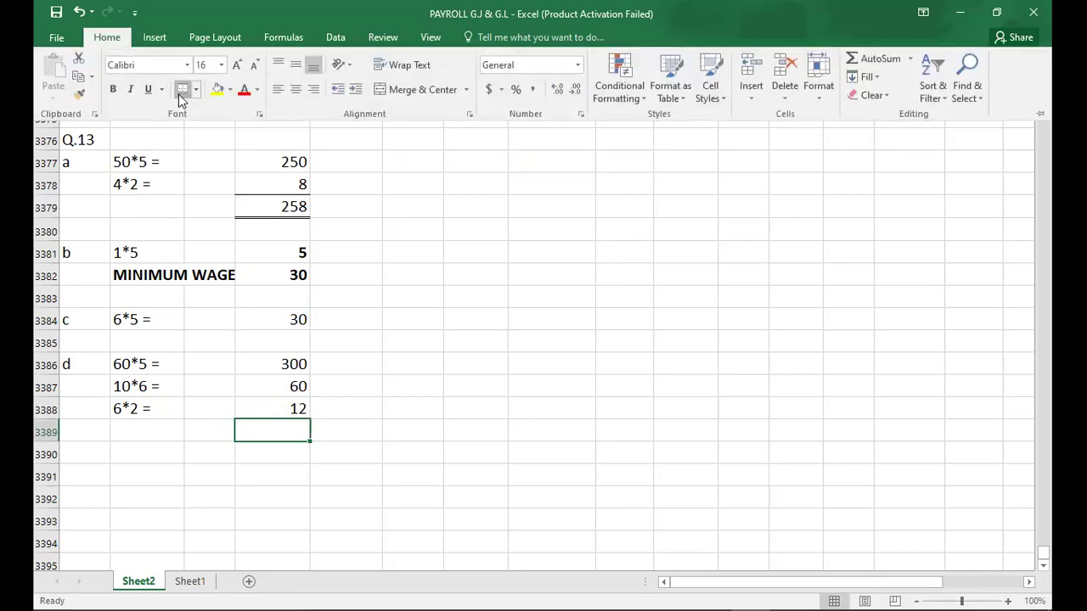
text(37)
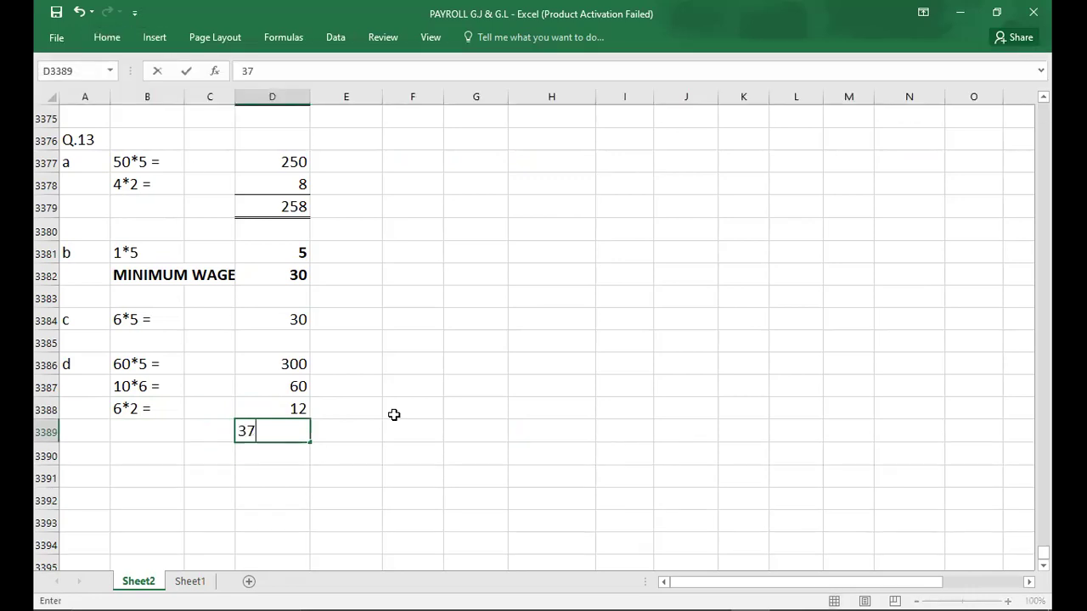
text(2)
key(Return)
Look up the next question in the payroll PDF and label A3391 "Q.14" in the worksheet.
key(Down)
key(Left)
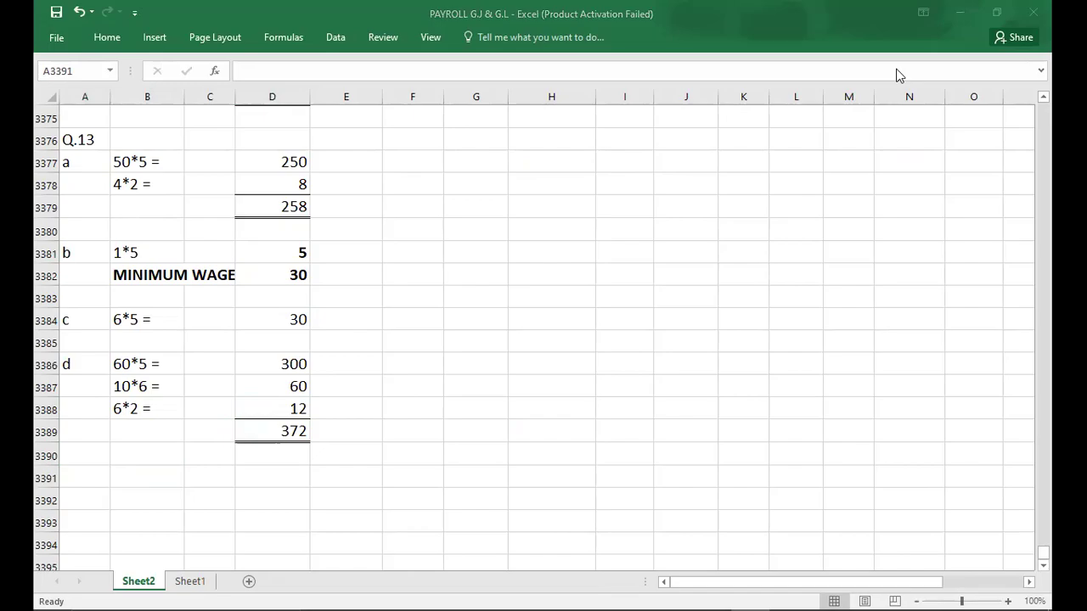
key(alt+Tab)
key(alt+Tab)
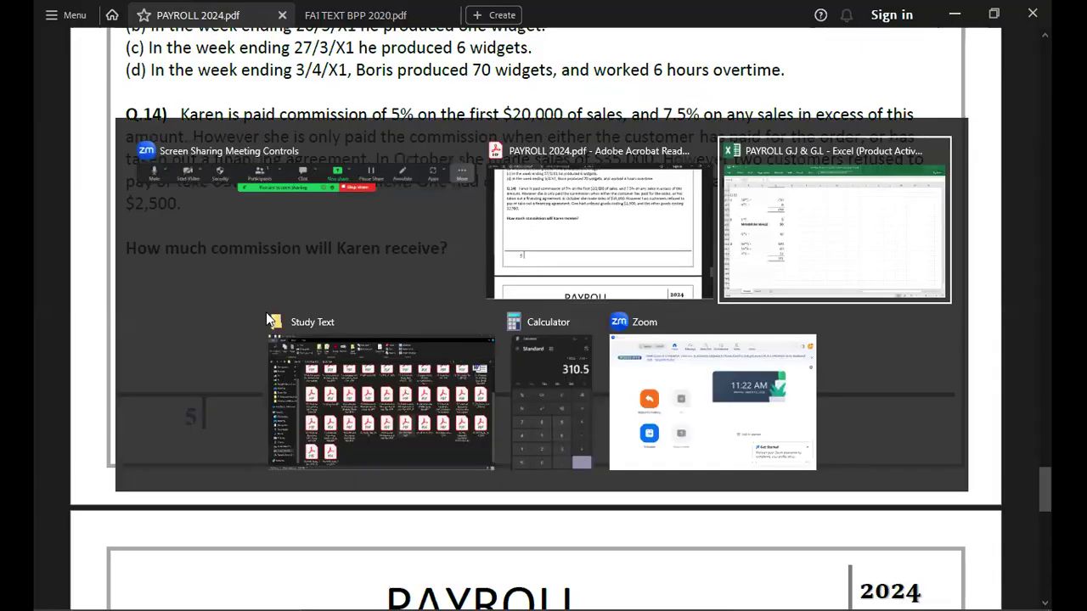
text(Q/14)
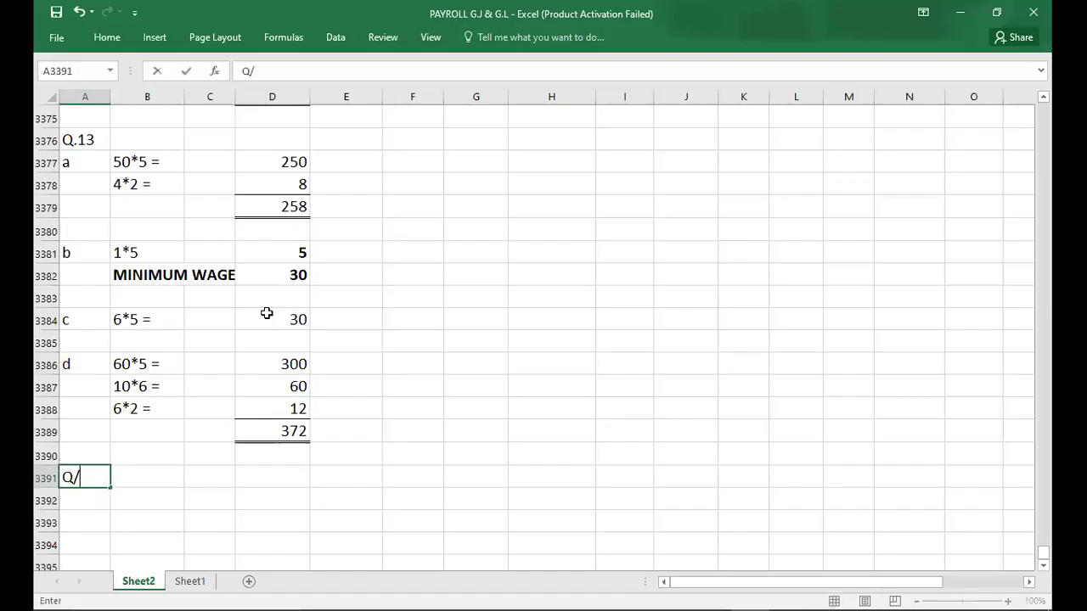
key(Return)
key(Up)
text(Q.14)
key(Return)
Read Q.14 in the payroll PDF and enter the October sales of 35000 in B3392.
key(Return)
key(Down)
key(Down)
key(Down)
key(Down)
key(Down)
key(Down)
key(Down)
key(Down)
key(Down)
key(Down)
key(Down)
key(Down)
key(Down)
key(Down)
key(Down)
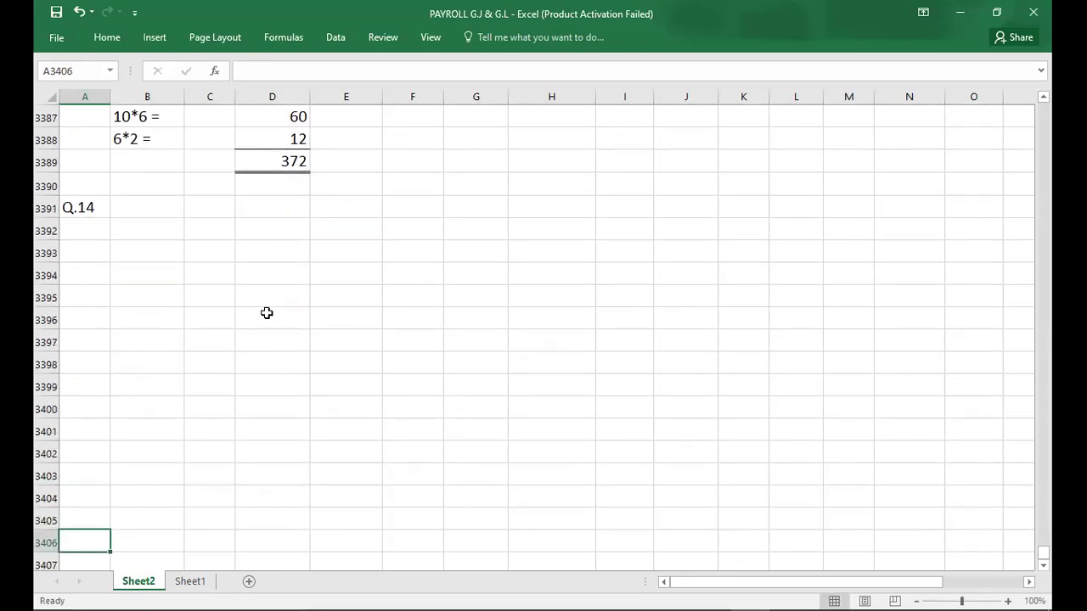
key(Up)
key(Up)
key(Up)
key(Up)
key(Up)
key(Up)
key(Up)
key(Up)
key(Up)
key(Up)
key(Up)
key(Up)
key(Up)
key(Up)
key(Up)
key(Up)
key(Up)
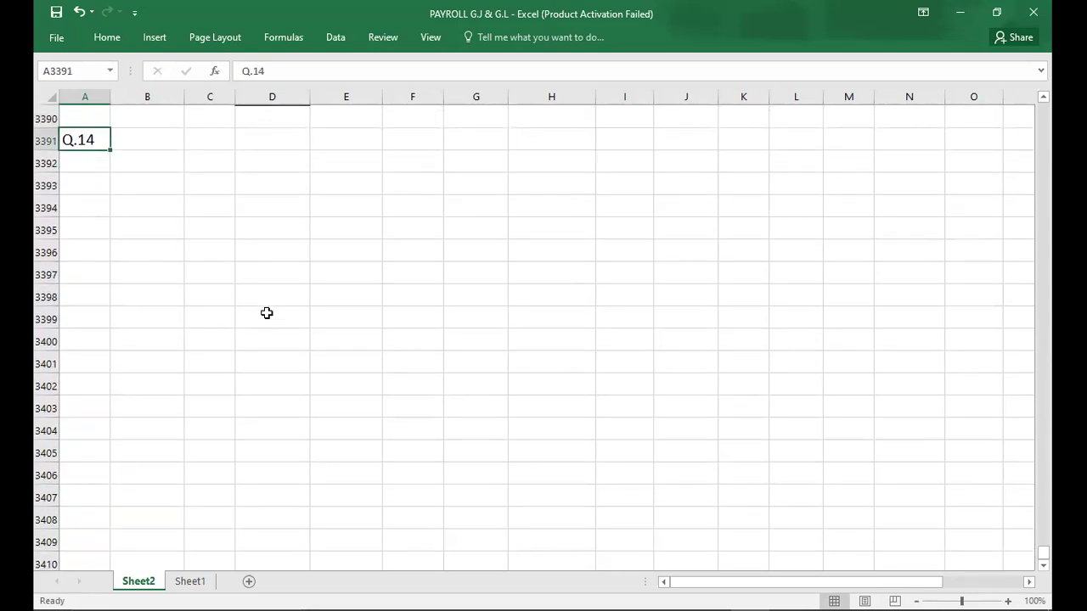
key(Down)
key(Right)
key(alt+Tab)
key(alt+Tab)
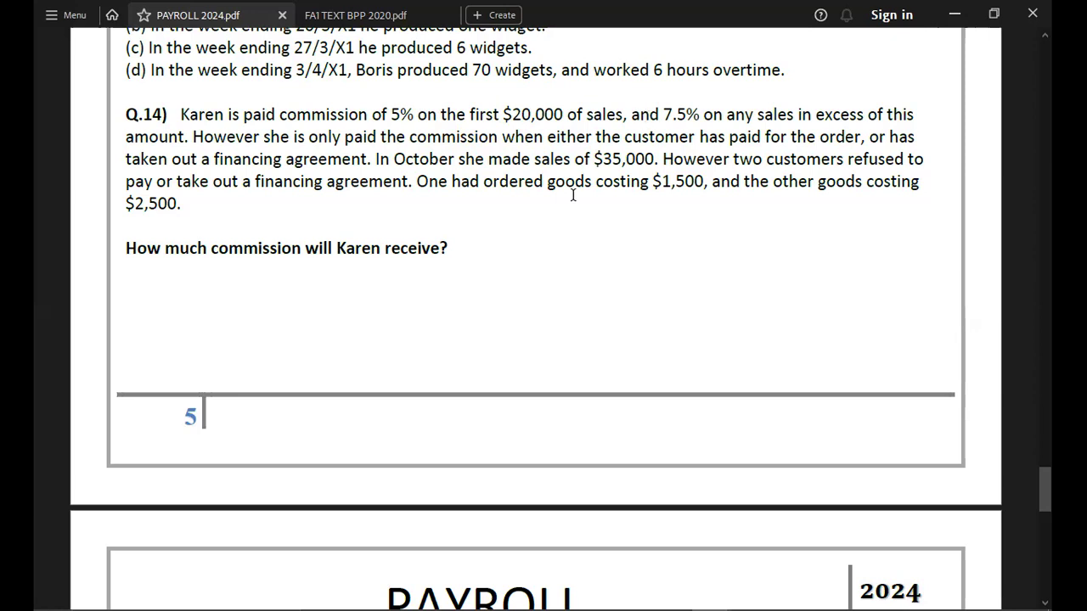
key(alt+Tab)
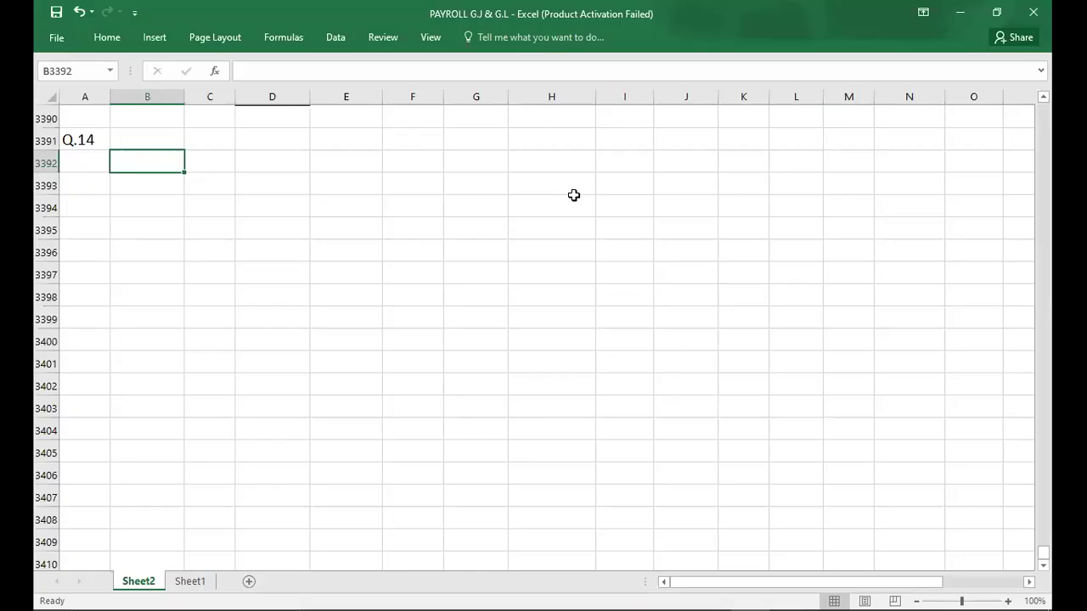
text(35000)
key(Return)
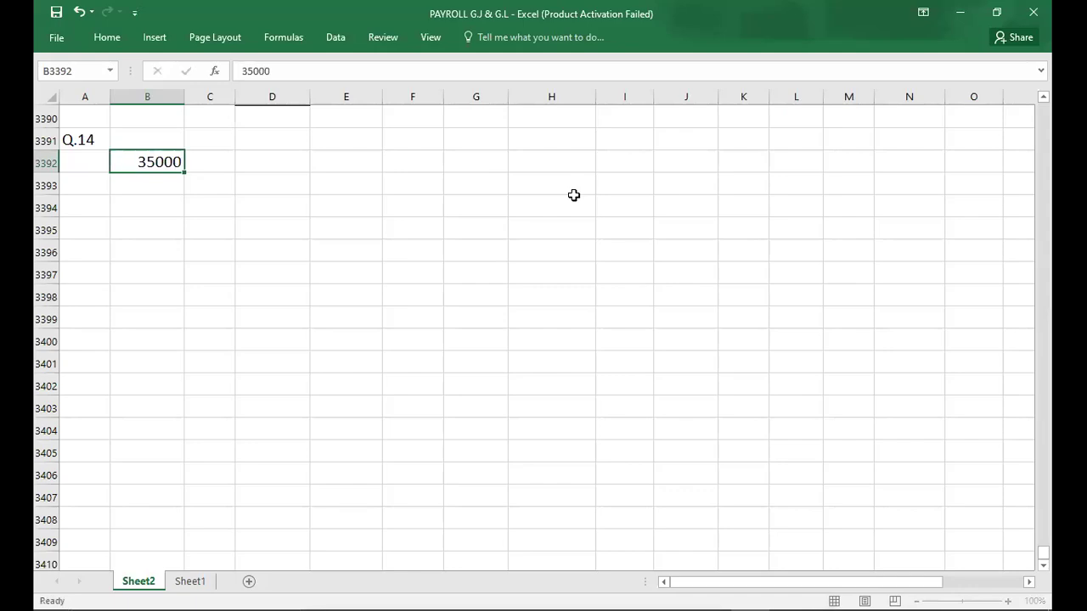
Check the two unpaid orders in the payroll PDF and deduct them as -1500 in B3393 and -2500 in B3394.
key(alt+Tab)
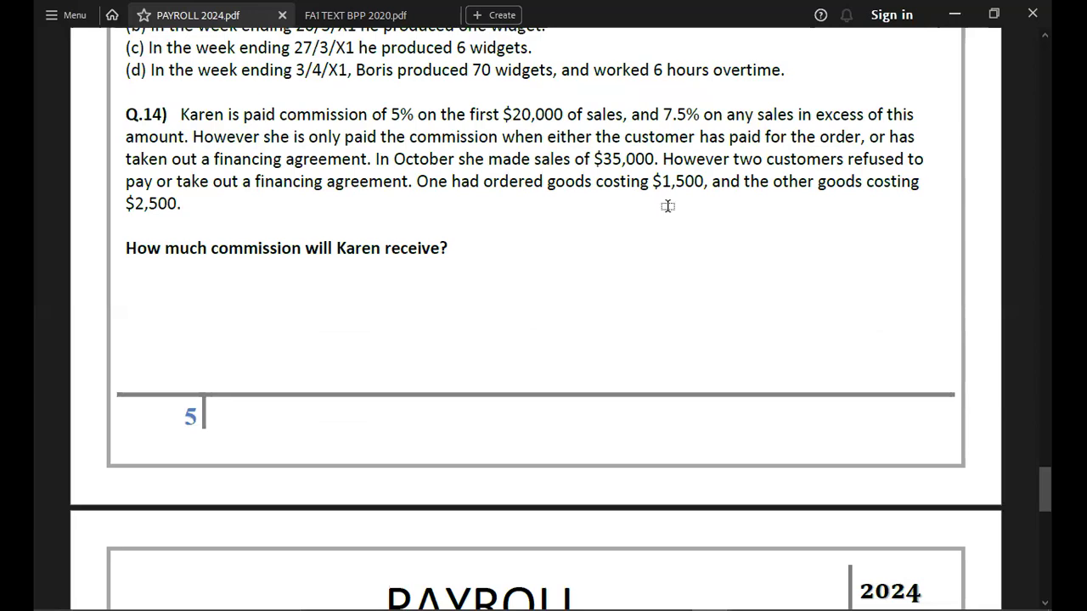
key(alt+Tab)
text(-1500)
key(Return)
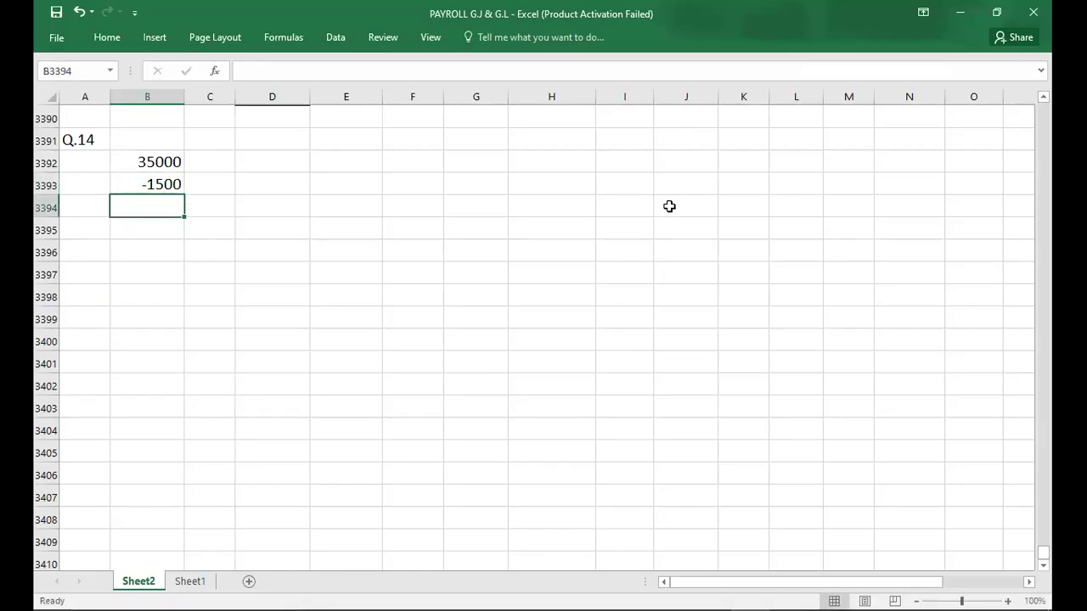
key(alt+Tab)
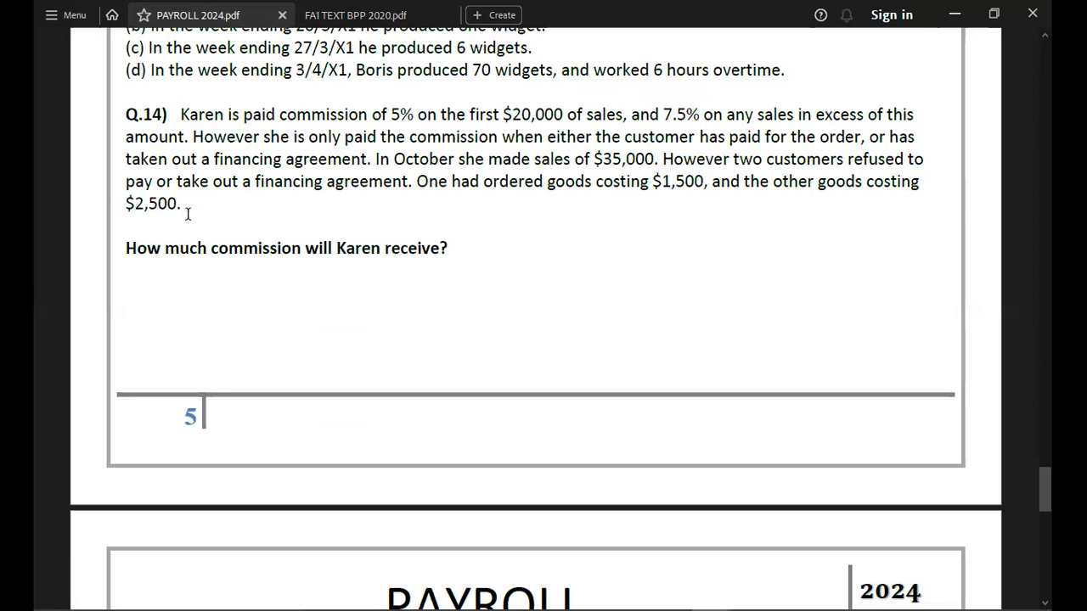
key(alt+Tab)
text(-2500)
key(Return)
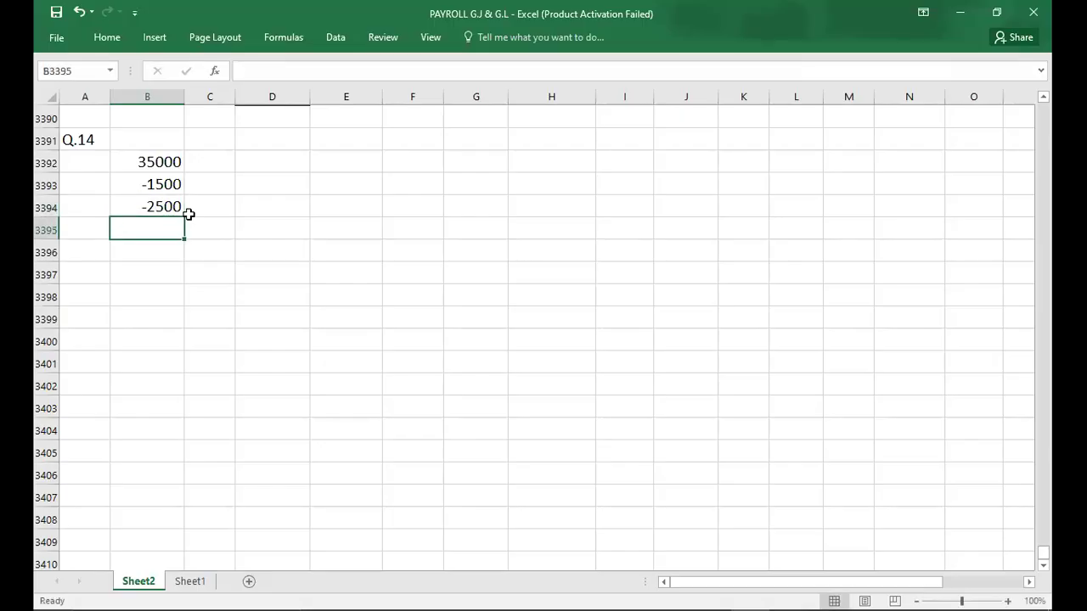
Enter the net commissionable sales of 31000 in B3395 and make it bold.
text(31000)
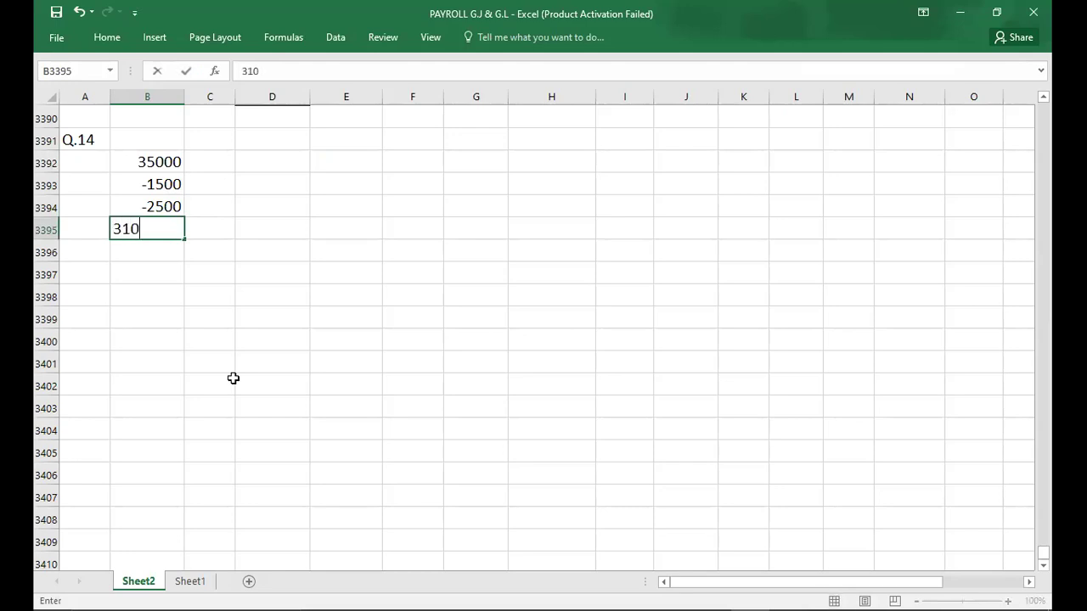
key(Return)
key(Up)
key(ctrl+b)
Enter the first commission band as "20000*5% =" in B3397 with 1000 in E3397.
key(Down)
key(Down)
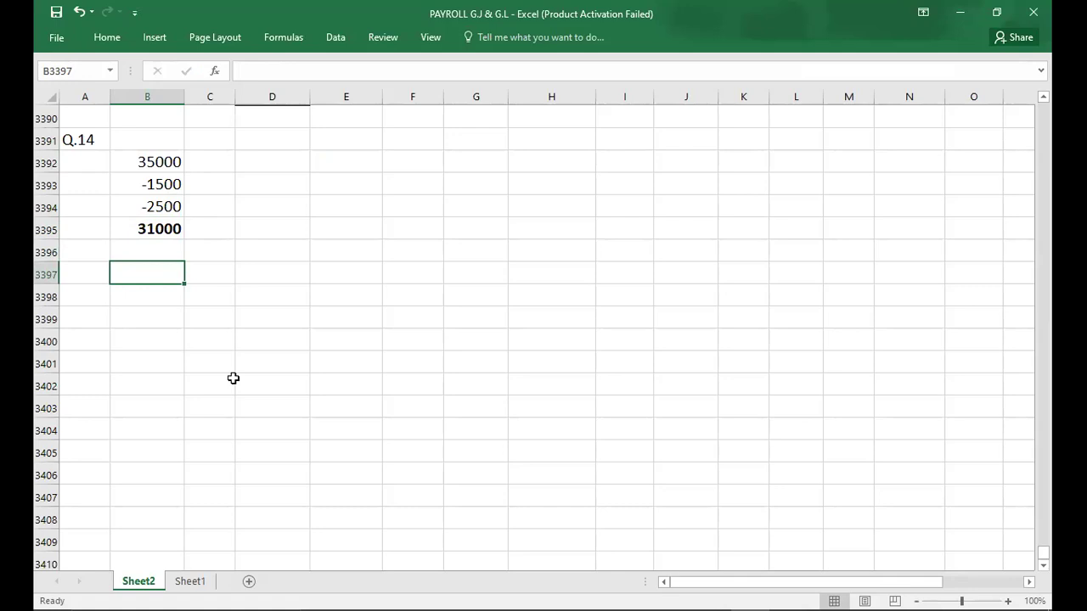
text(20000)
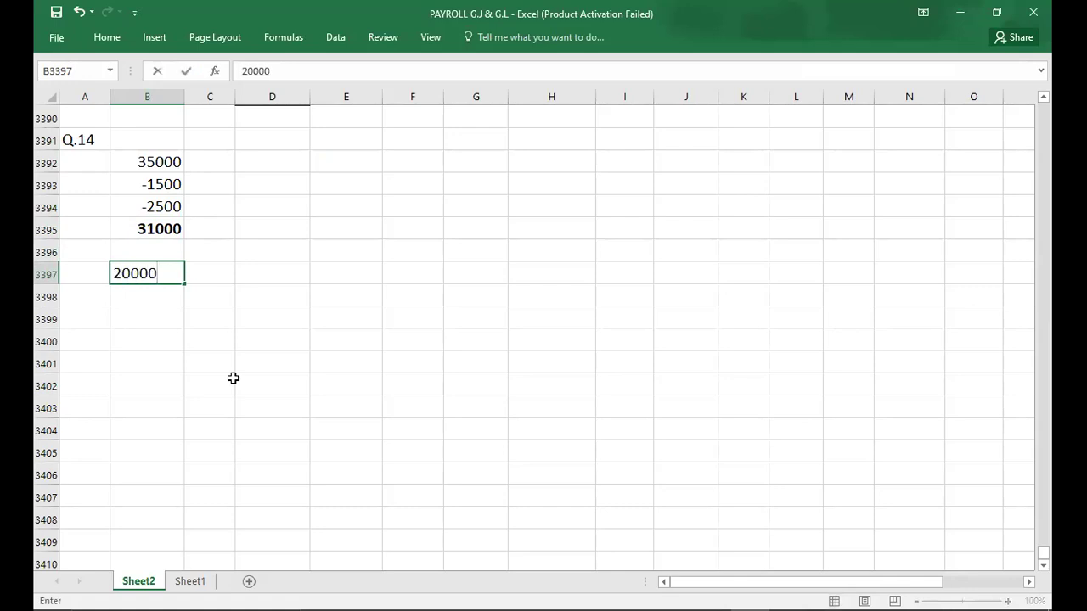
text(*5% =)
key(Right)
key(Right)
key(Right)
text(10000)
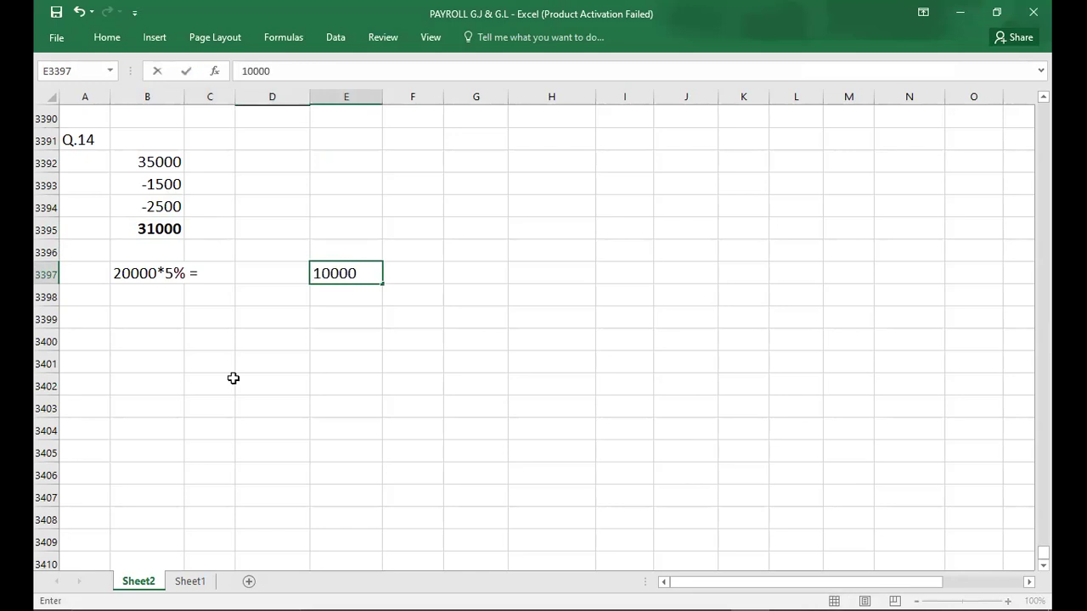
key(BackSpace)
key(Return)
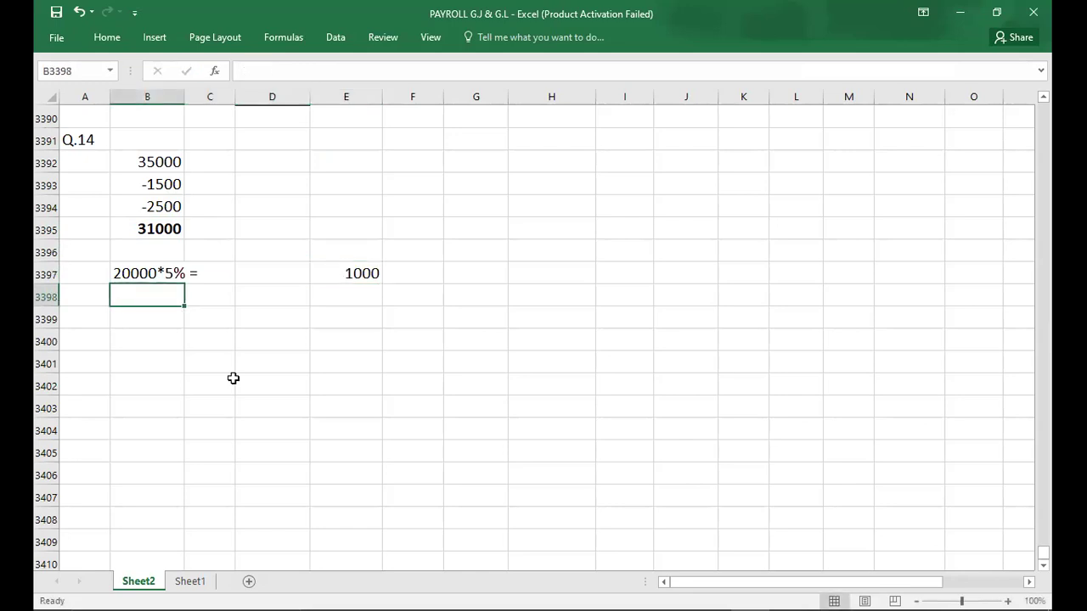
Enter the second commission band as "11000*7.5% =" in B3398 with 825 in E3398.
text(11000)
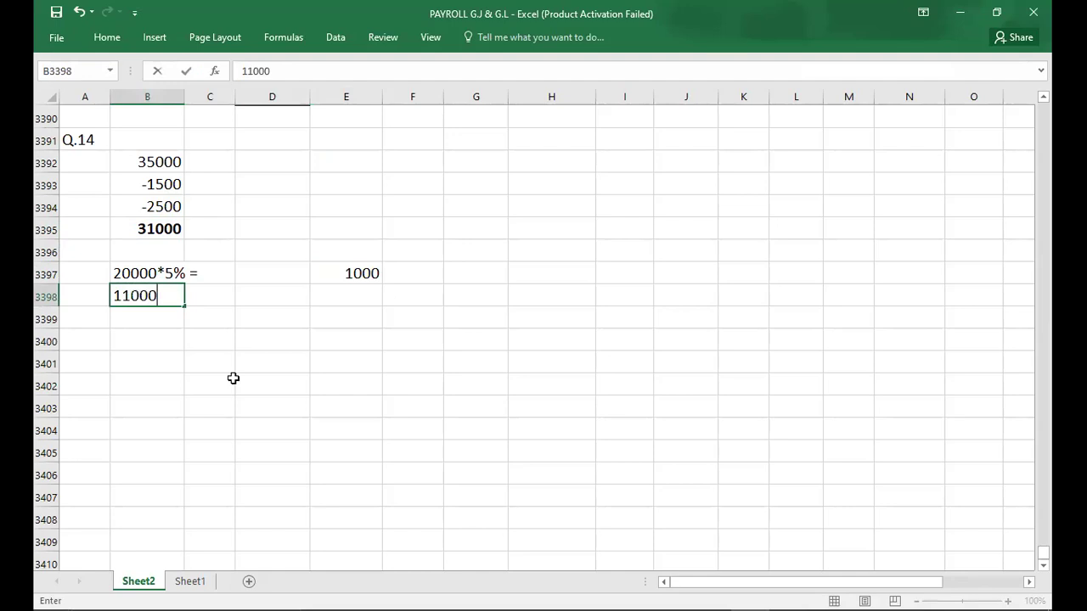
text(*7.5% =)
key(Right)
key(Right)
key(Right)
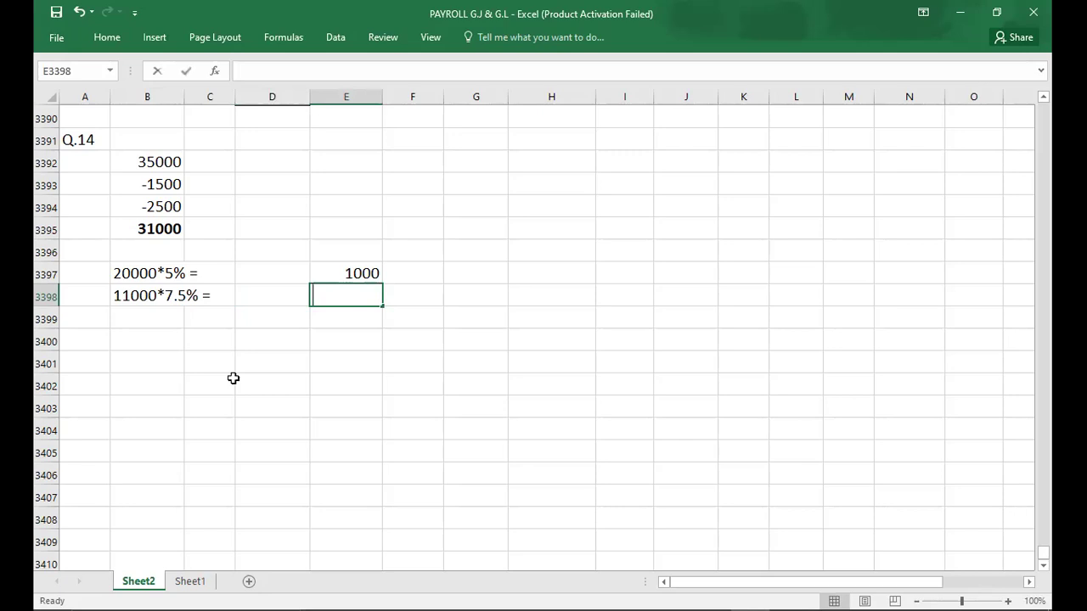
text(825)
key(Return)
Enter the total commission of 1825 in E3399, bold with a top and double bottom border.
key(Right)
key(Right)
key(Right)
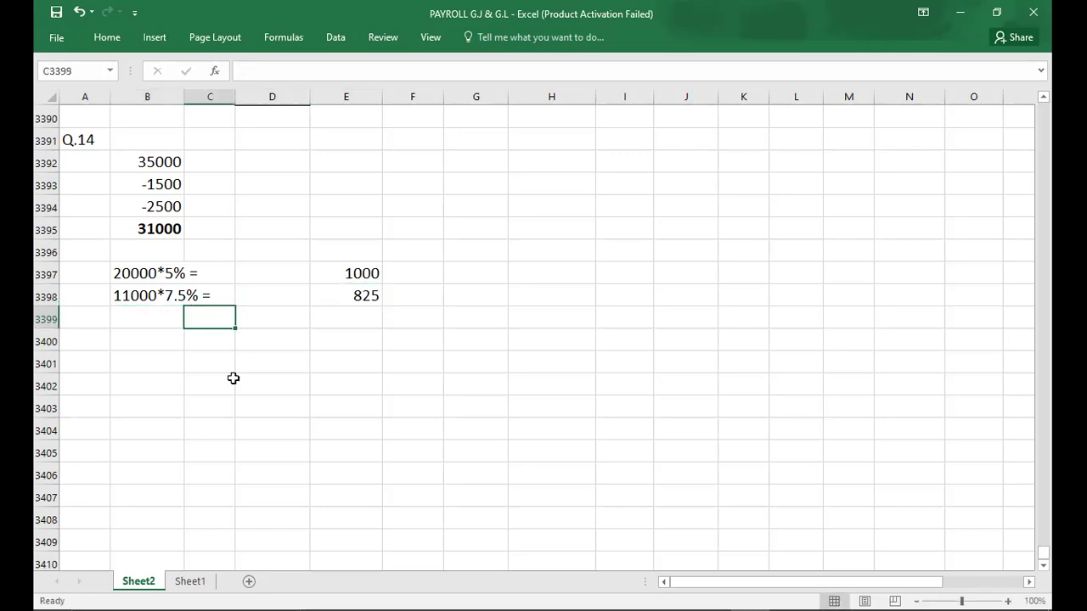
text(1825)
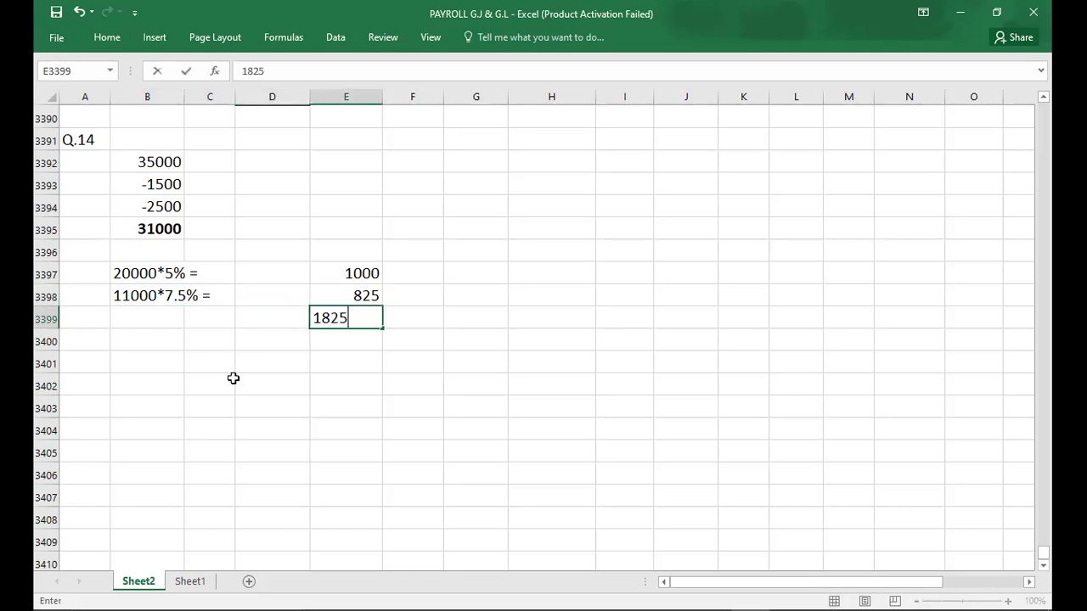
key(ctrl+Return)
key(ctrl+b)
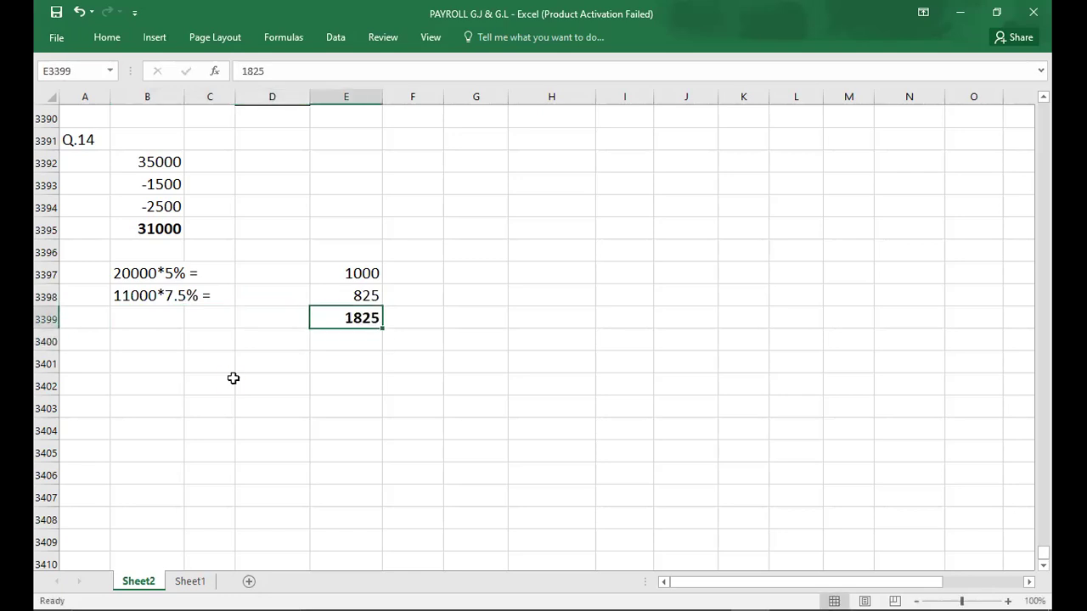
click(124, 35)
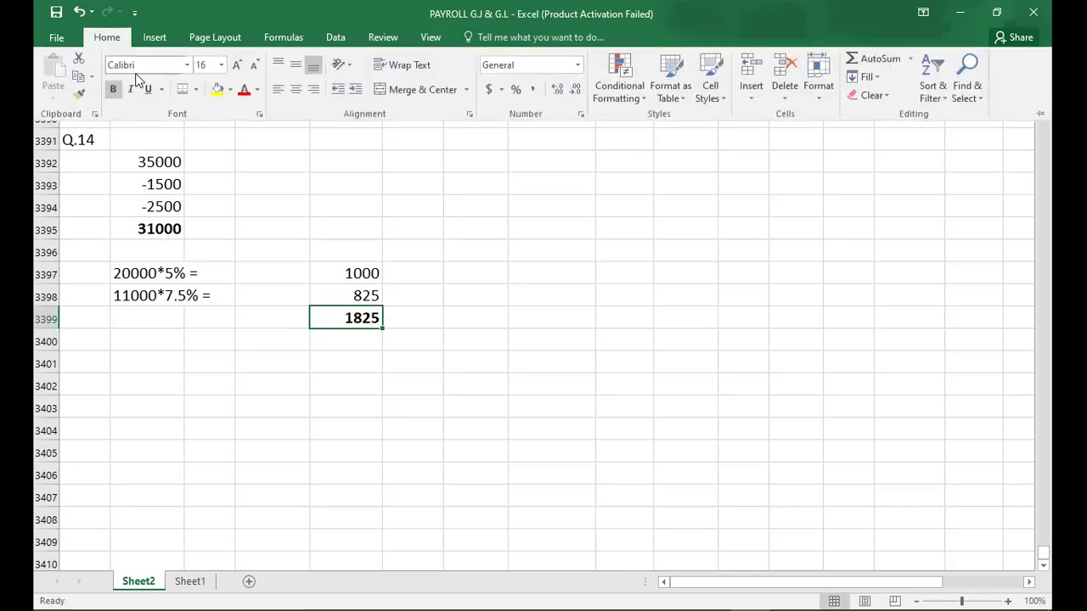
Check the next question in the payroll PDF and label cell A3401 as Q.15 in the worksheet.
click(94, 355)
click(95, 355)
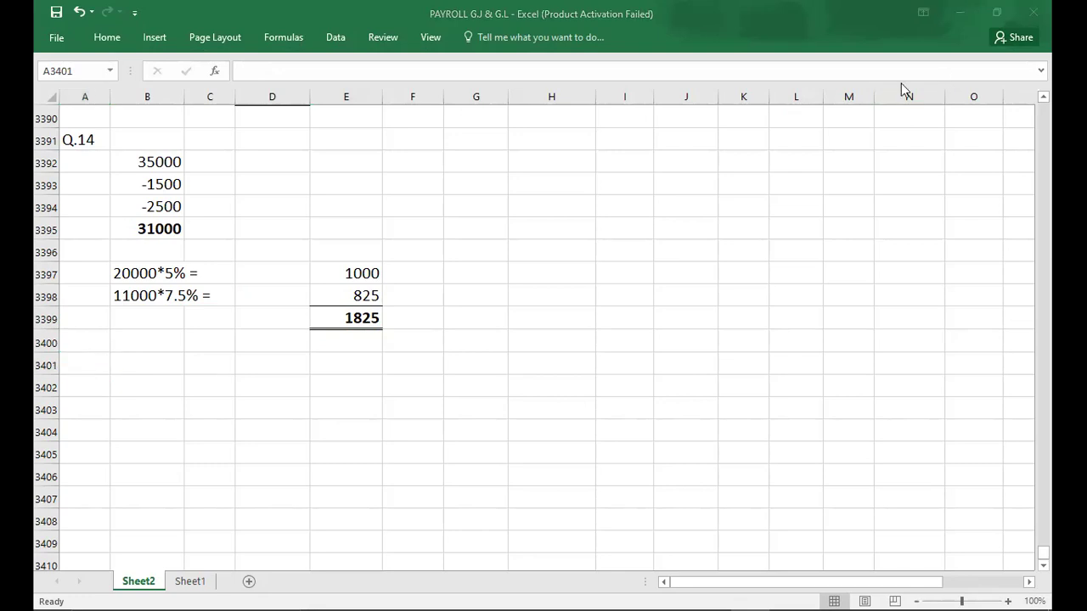
key(alt+Tab)
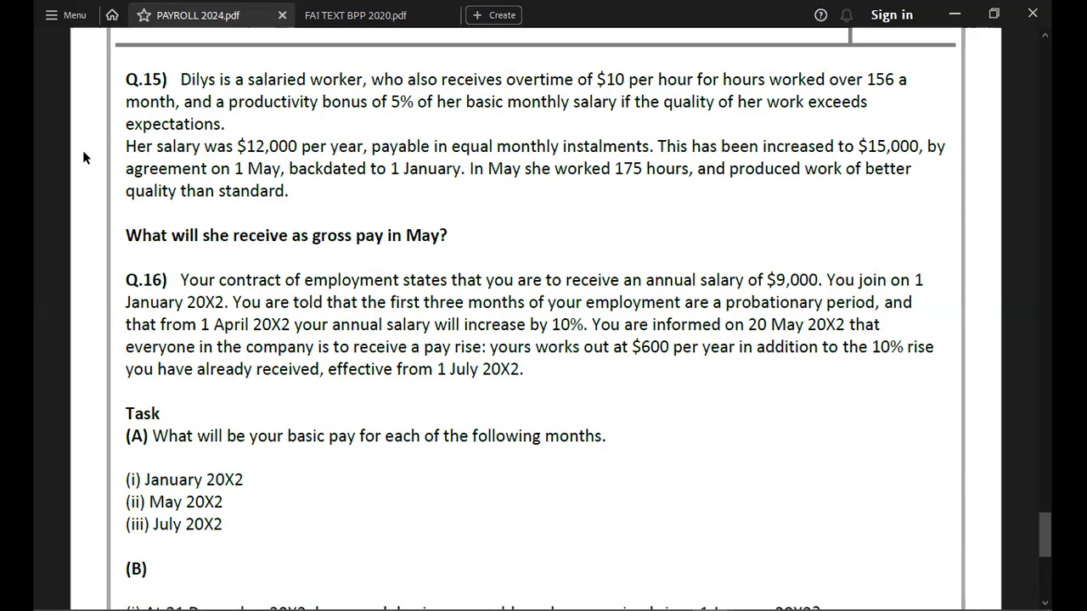
key(alt+Tab)
text(Q.15)
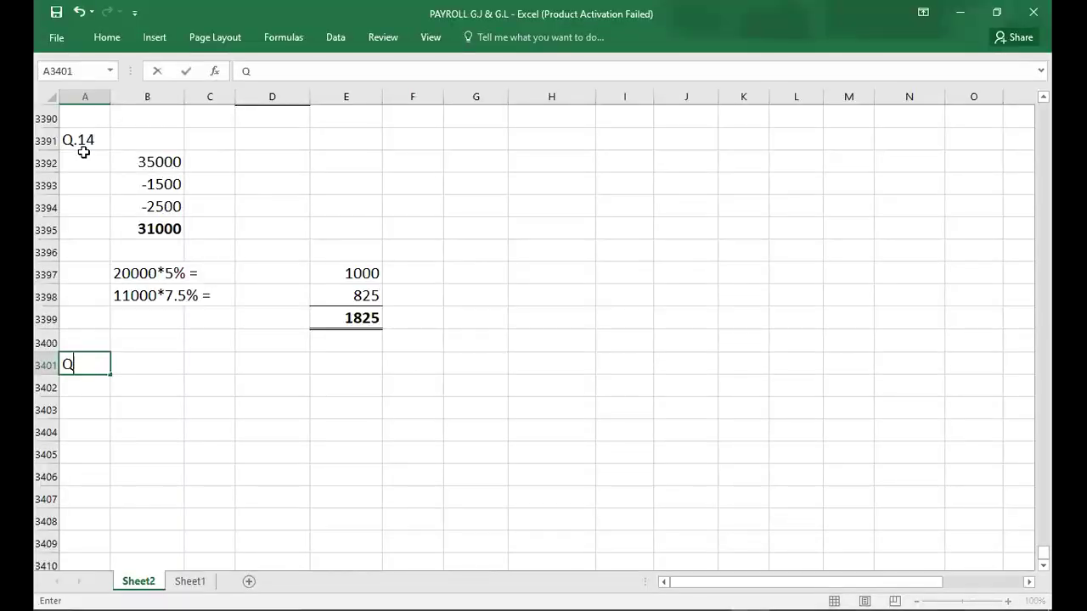
key(Return)
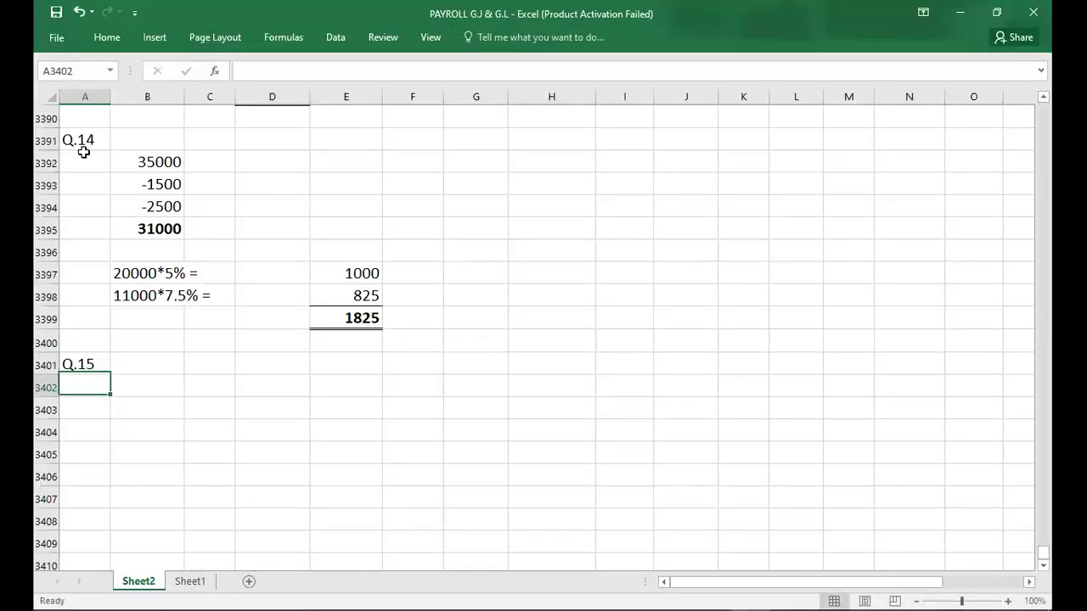
Read Q.15 in the payroll PDF and enter BASIC PAY in B3402 with the annual salary 15000 in D3402.
key(alt+Tab)
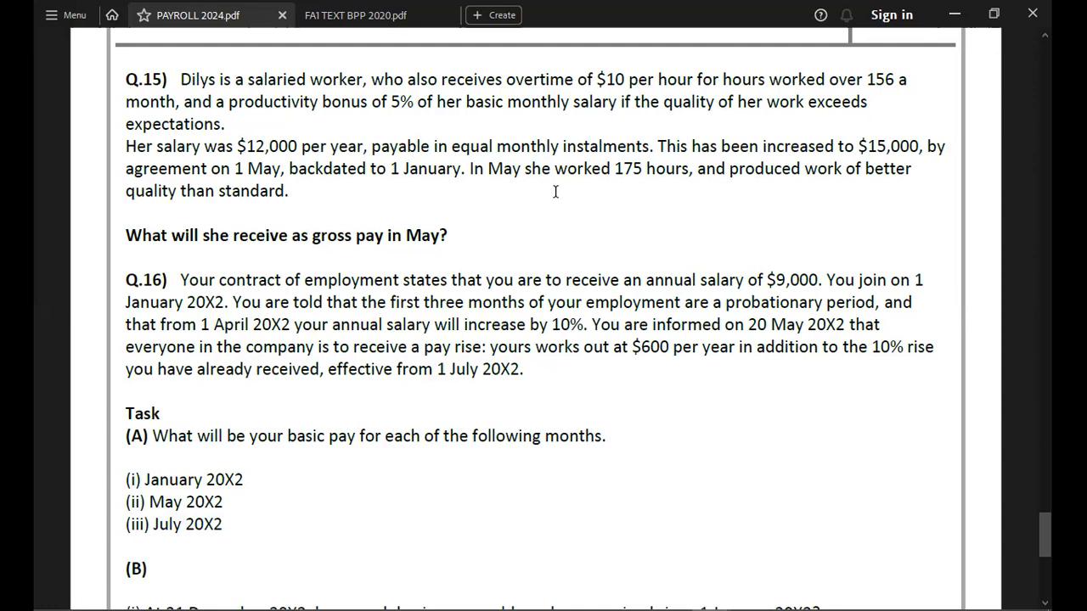
key(alt+Tab)
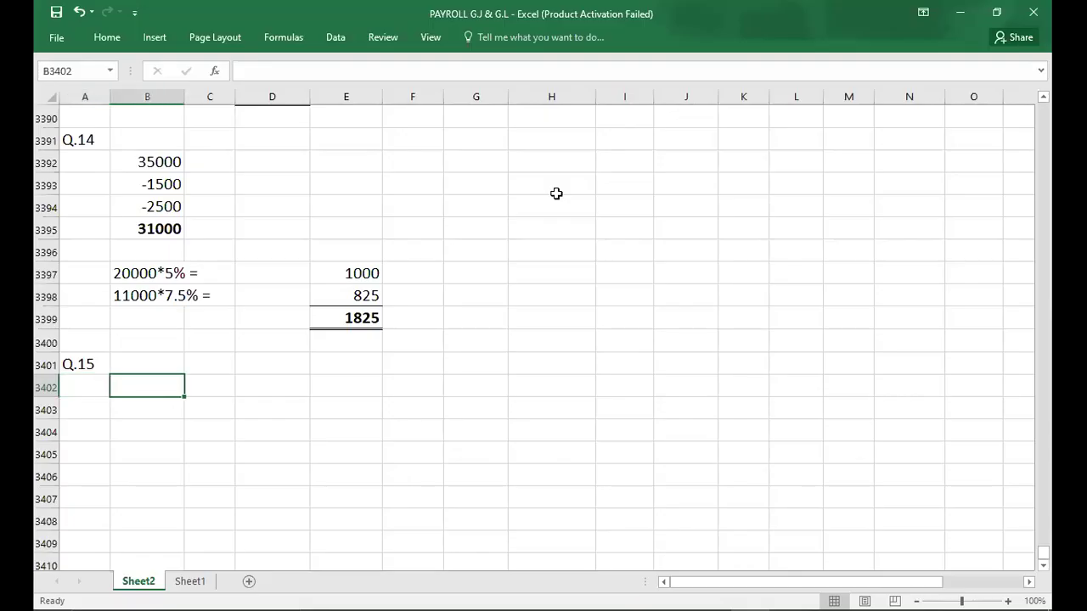
text(BASIC PAY)
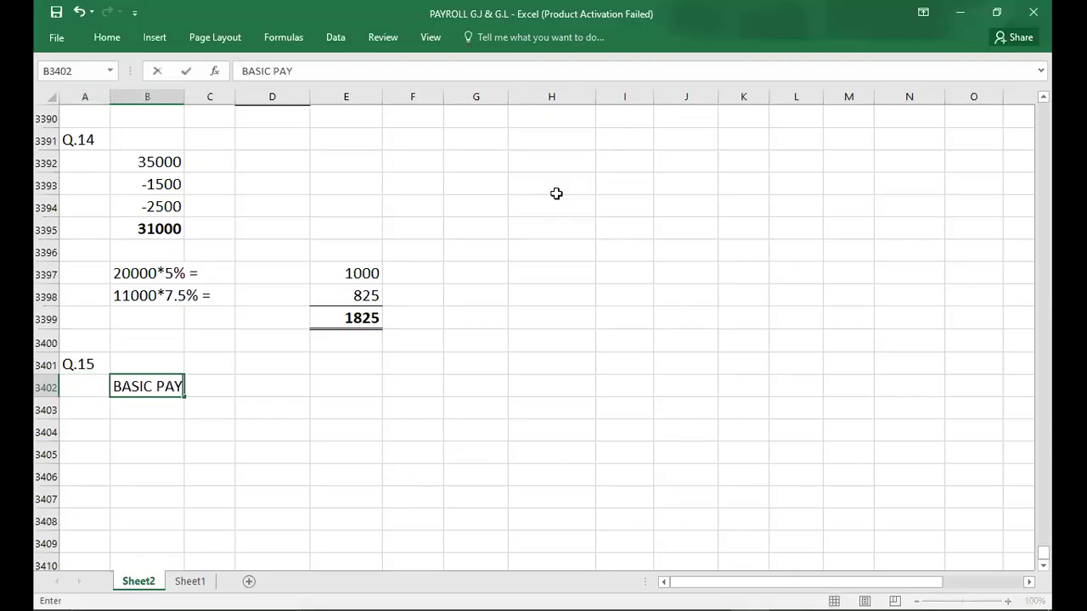
key(Tab)
key(Tab)
text(15000)
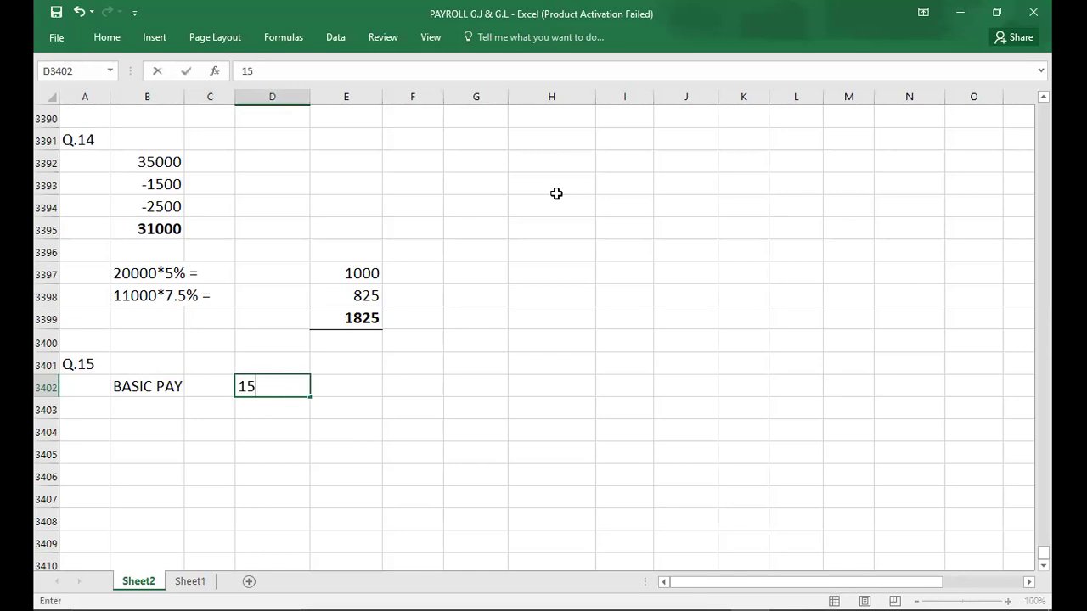
key(Return)
Change the basic pay working in D3402 to "15000/12 =" and enter 1250 in F3402.
key(Down)
key(Down)
key(Down)
key(Down)
key(Down)
key(Down)
key(Down)
key(Down)
key(Down)
key(Down)
key(Down)
key(Down)
key(Down)
key(Down)
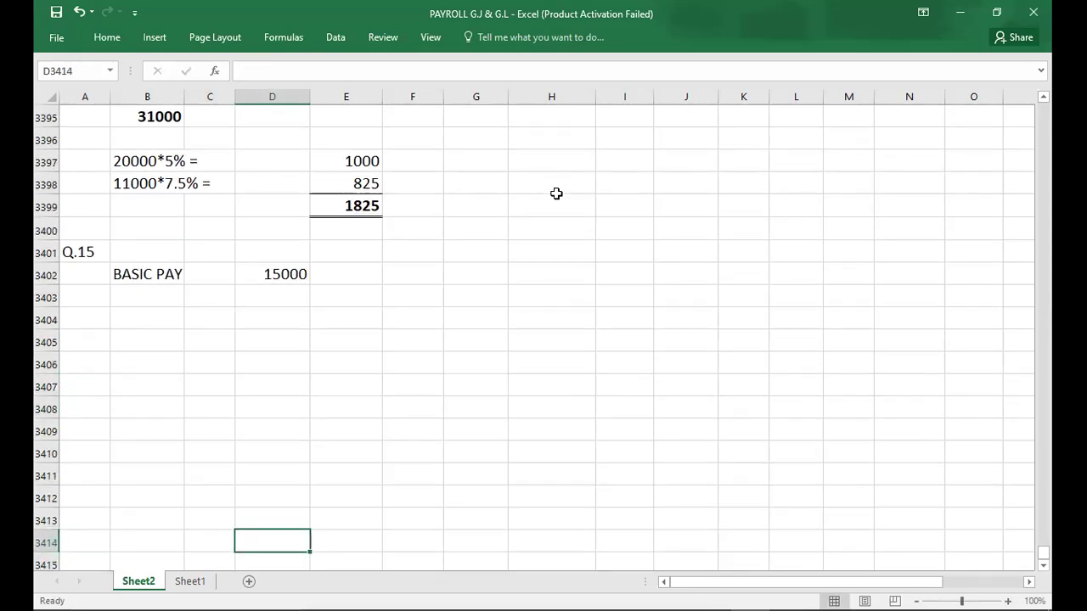
key(Up)
key(Up)
key(Up)
key(Up)
key(Up)
key(Up)
key(Up)
key(Up)
key(Up)
key(Up)
key(Up)
key(Up)
key(Up)
key(Up)
key(Up)
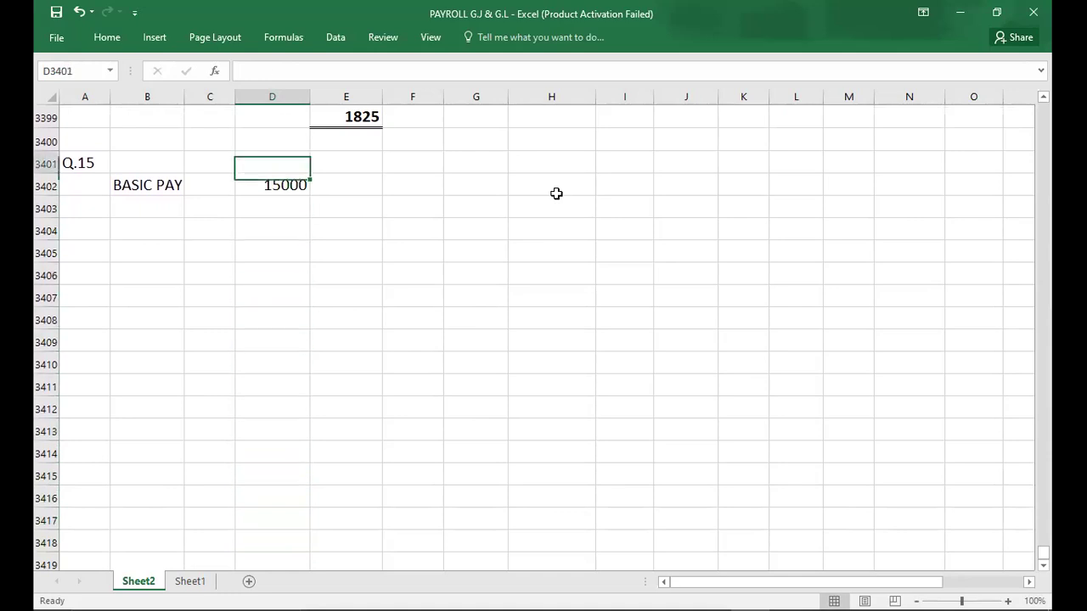
text(1500)
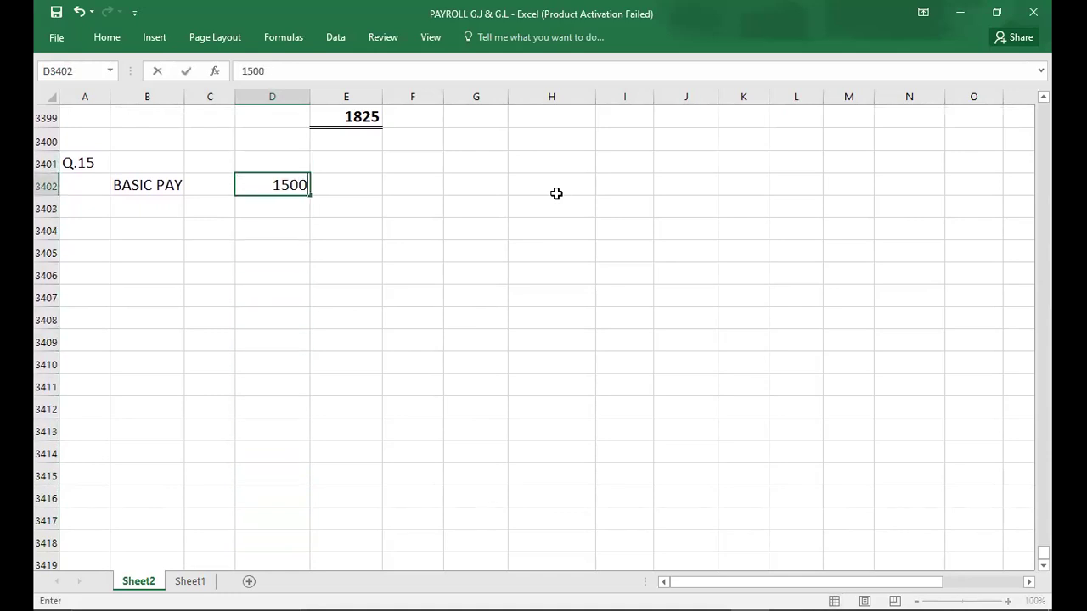
text(0/12 =)
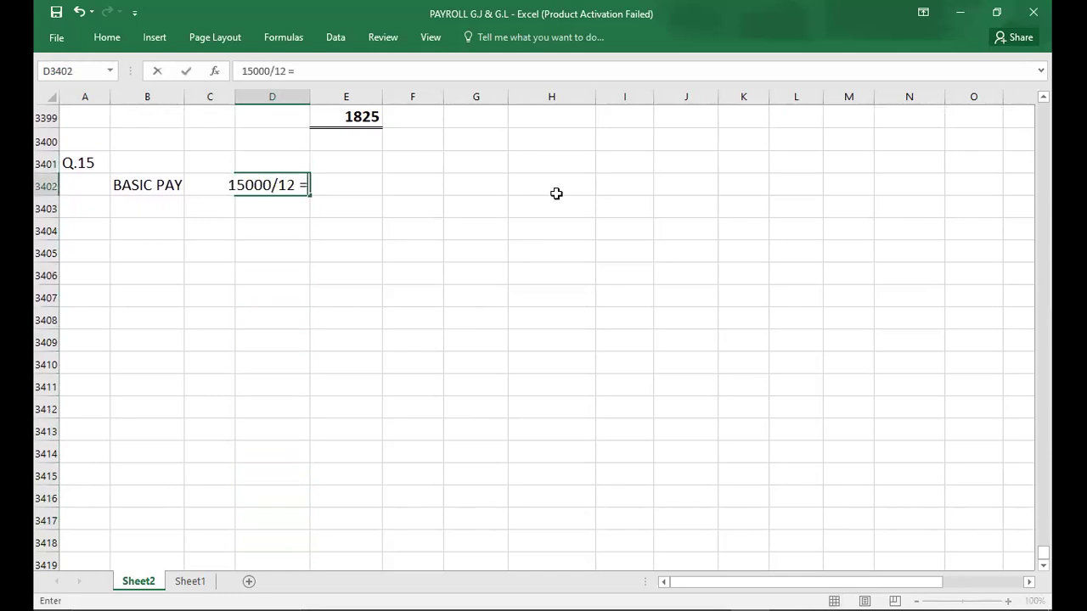
key(Right)
key(Right)
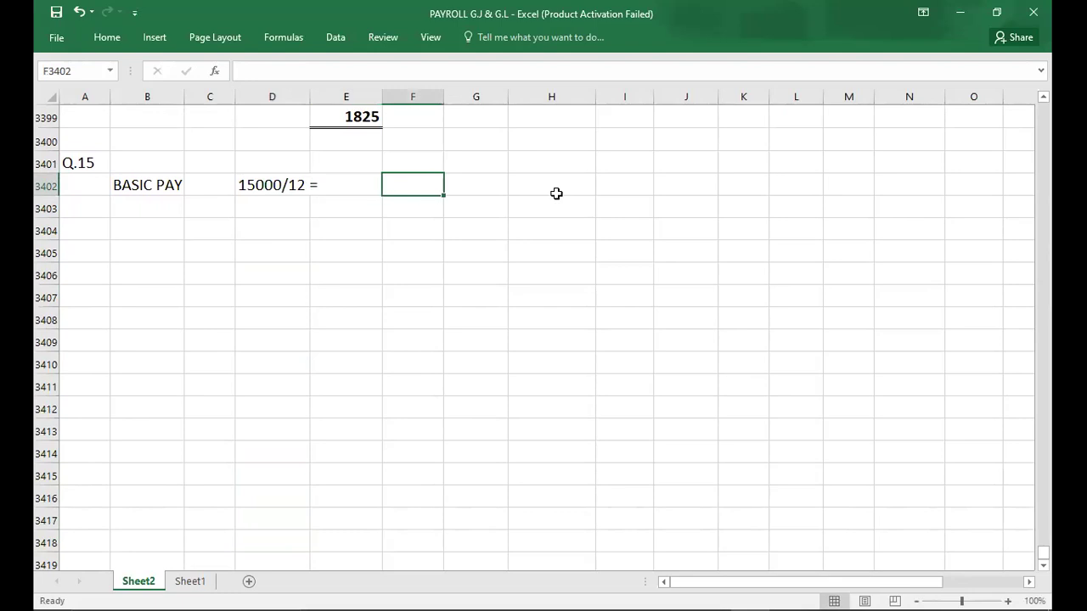
text(1250)
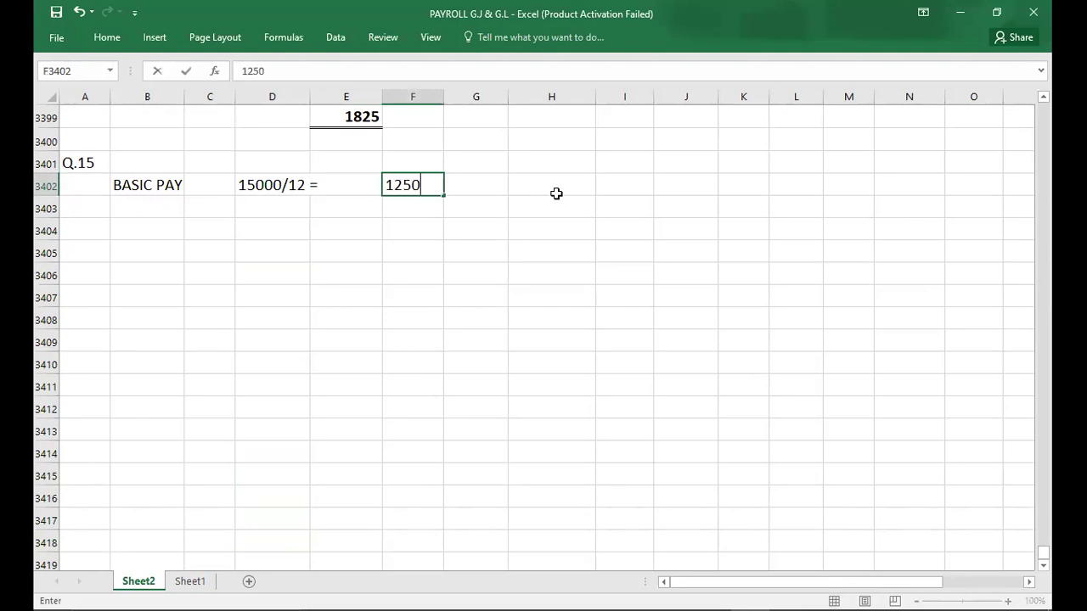
key(Return)
Check the overtime hours and rate in the payroll PDF and enter OVERTIME in B3404, "19*10 =" in D3404 and 190 in F3404.
key(Left)
key(Left)
key(Down)
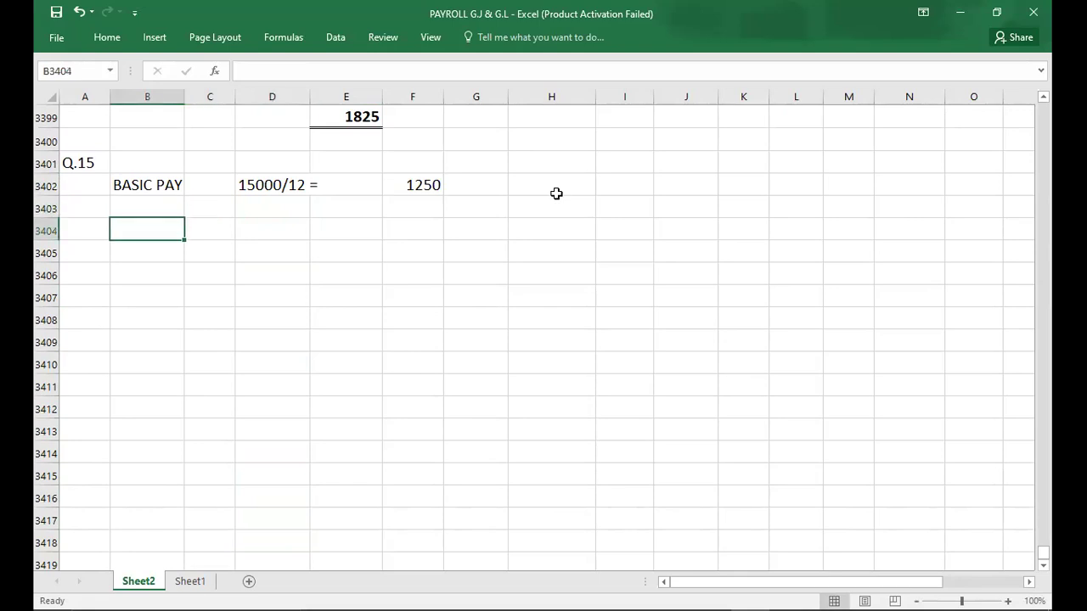
key(alt+Tab)
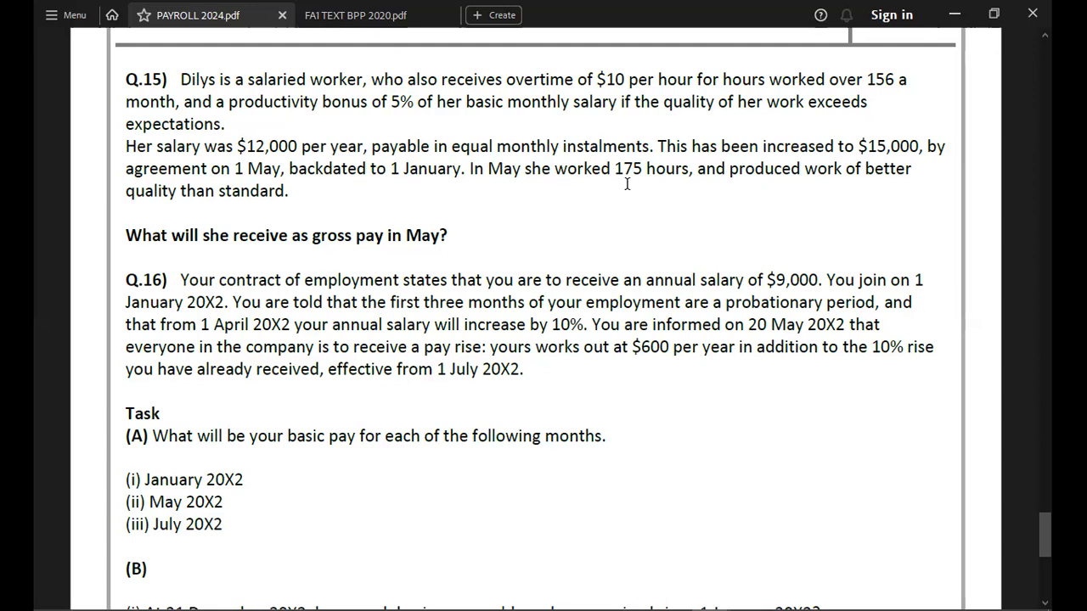
key(alt+Tab)
text(OVERTIME)
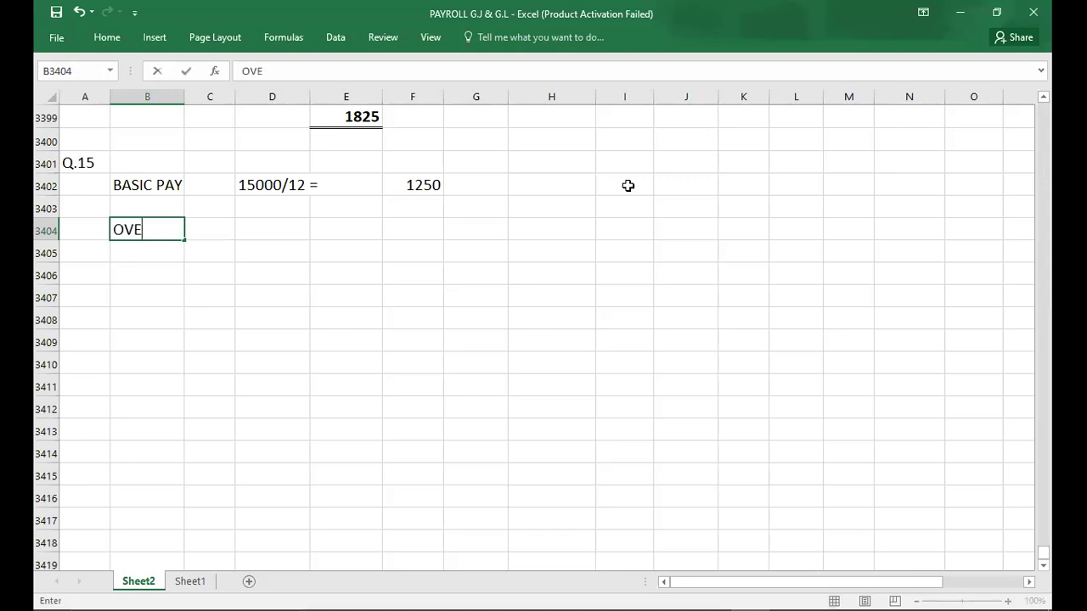
key(Tab)
key(Tab)
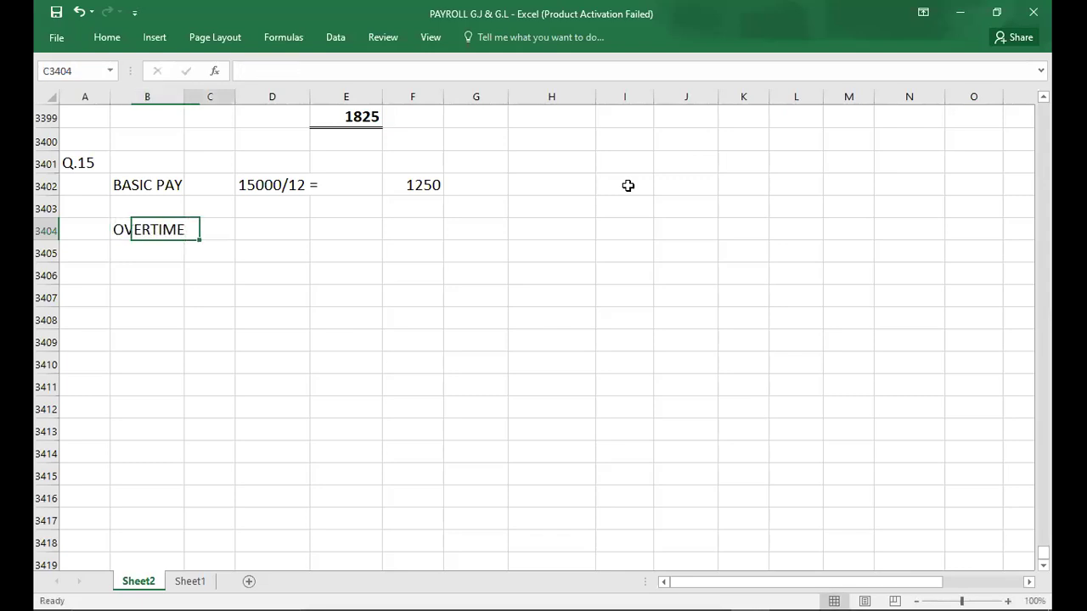
text(19)
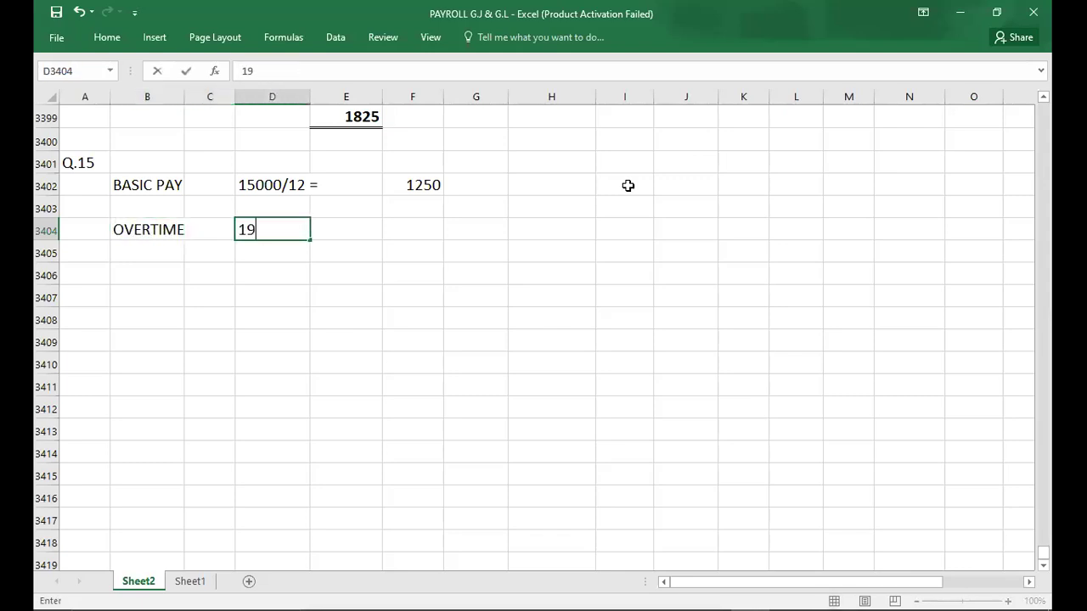
text(*10 =)
key(Tab)
key(Tab)
text(190)
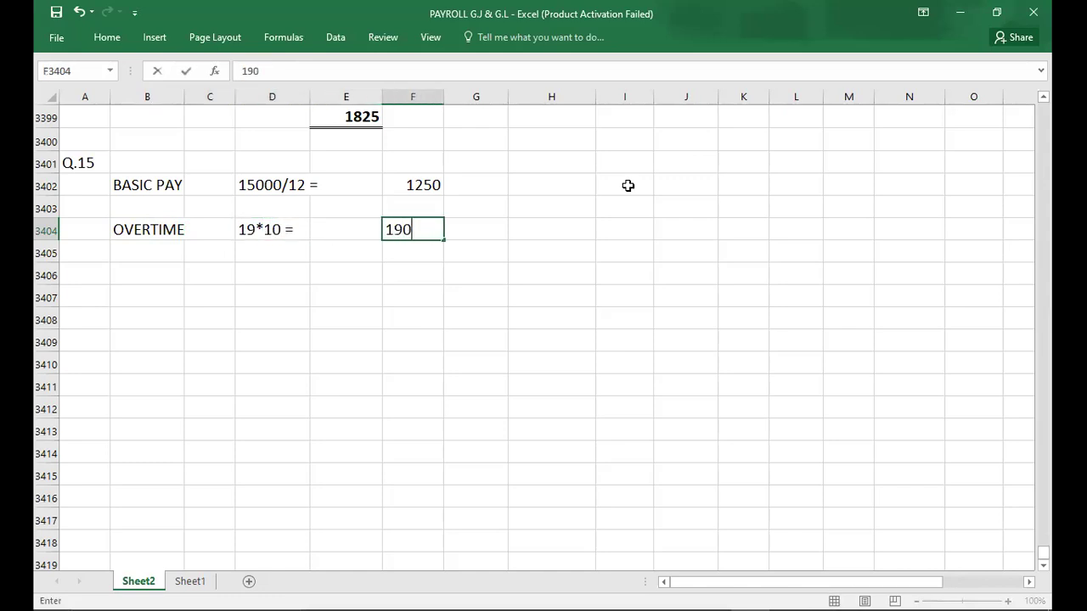
key(Return)
Check the bonus terms in the payroll PDF and enter BONUS in B3406, "1250*5% =" in D3406 and 62.5 in F3406.
key(Return)
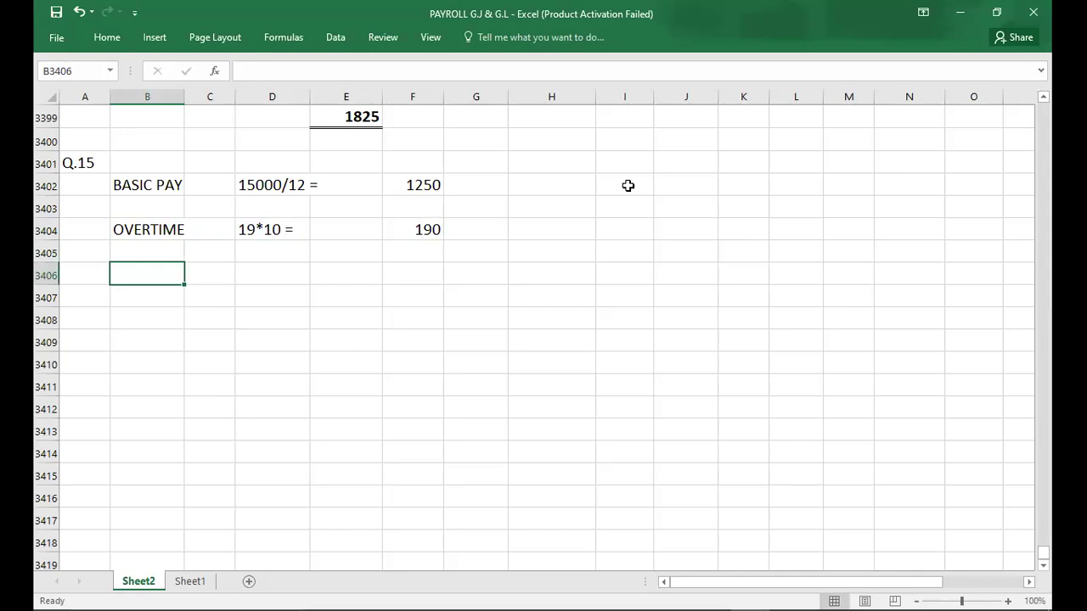
key(alt+Tab)
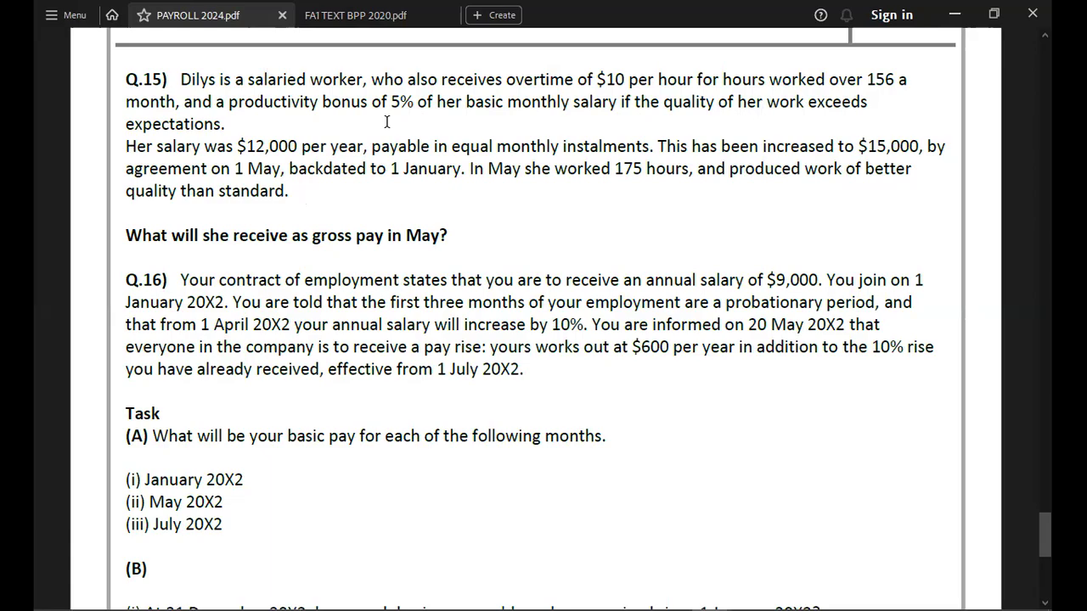
key(alt+Tab)
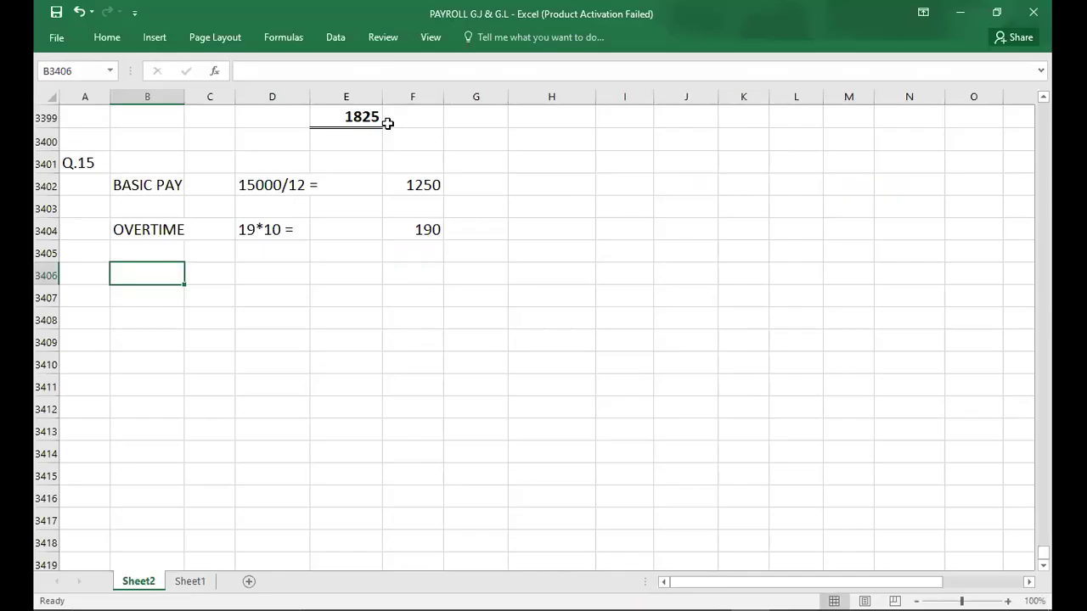
text(BONUS)
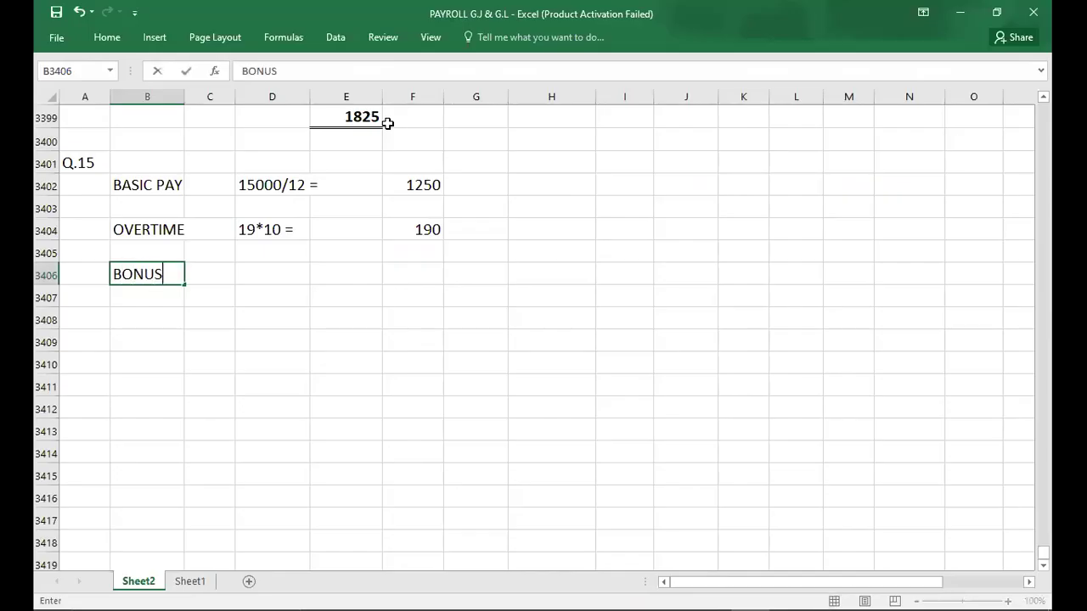
key(Tab)
key(Tab)
key(alt+Tab)
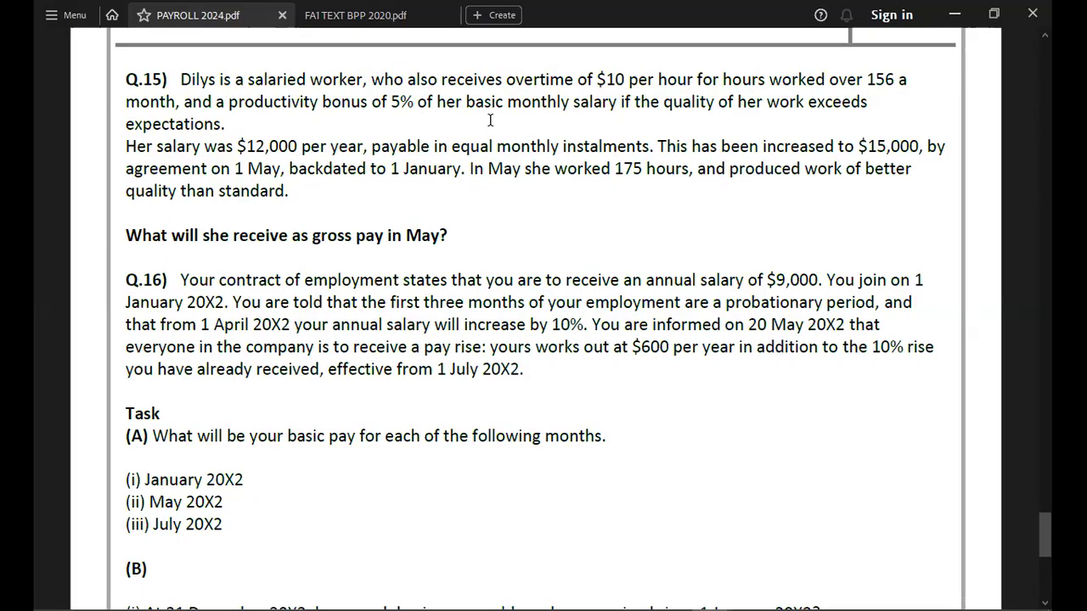
key(alt+Tab)
text(1)
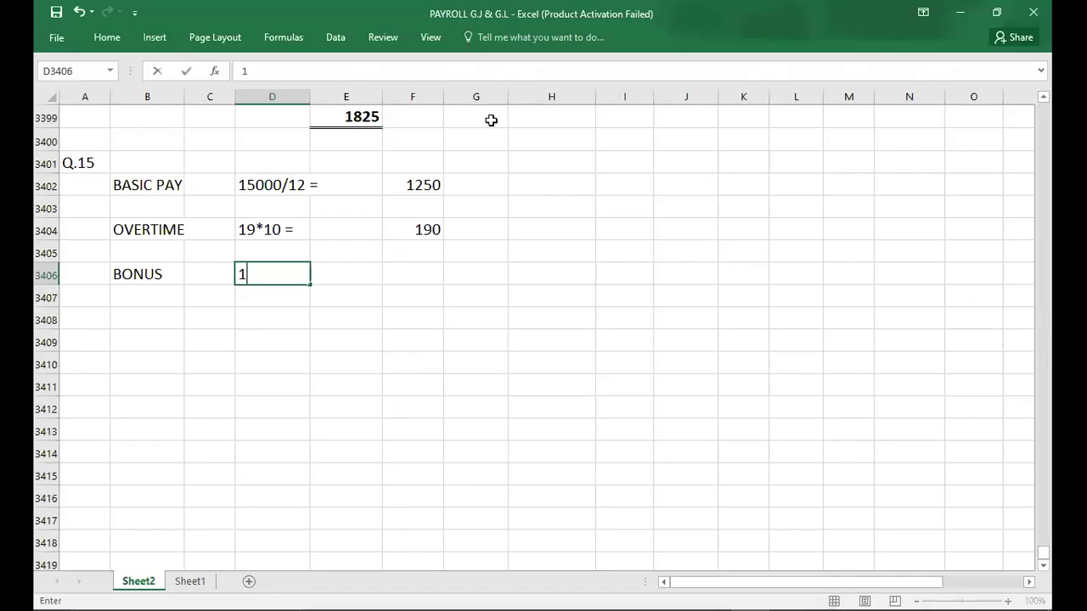
text(250*5% =)
key(Tab)
key(Tab)
key(Tab)
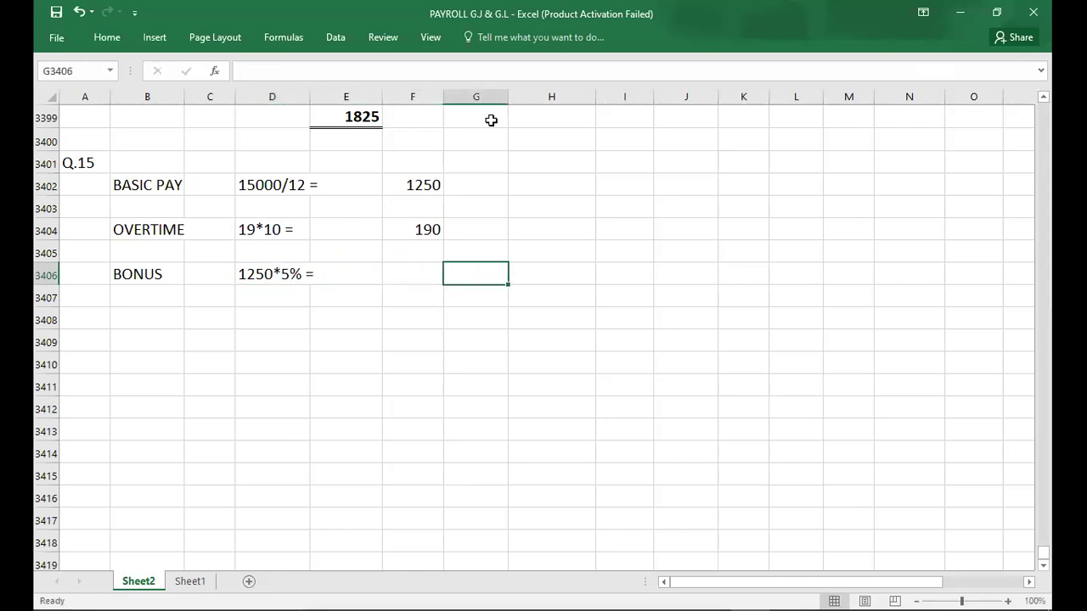
key(Left)
text(62.5)
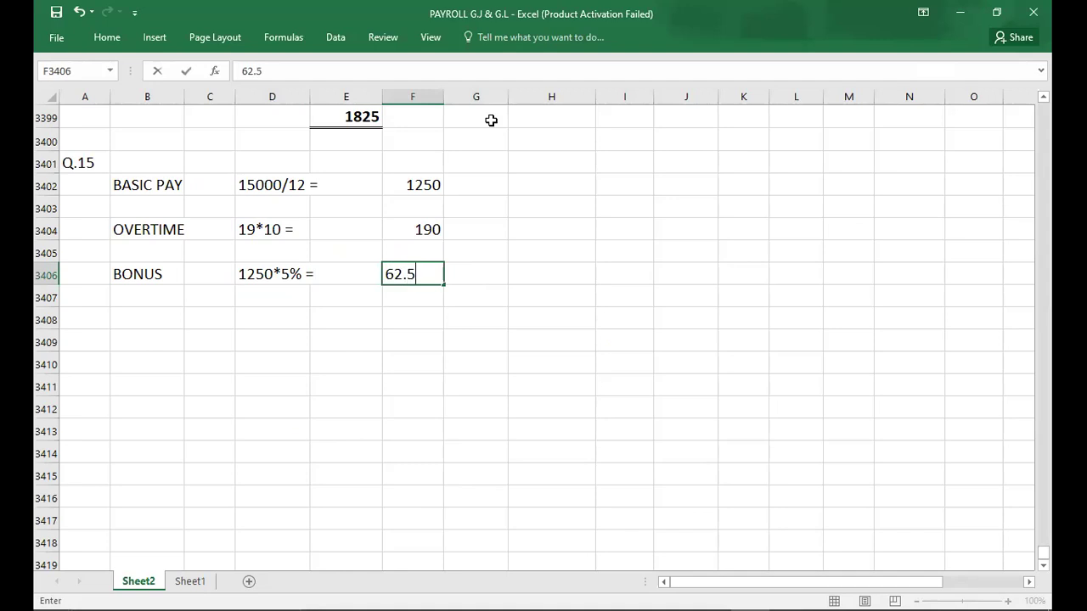
key(Return)
key(Down)
key(Left)
key(Left)
key(Left)
key(Left)
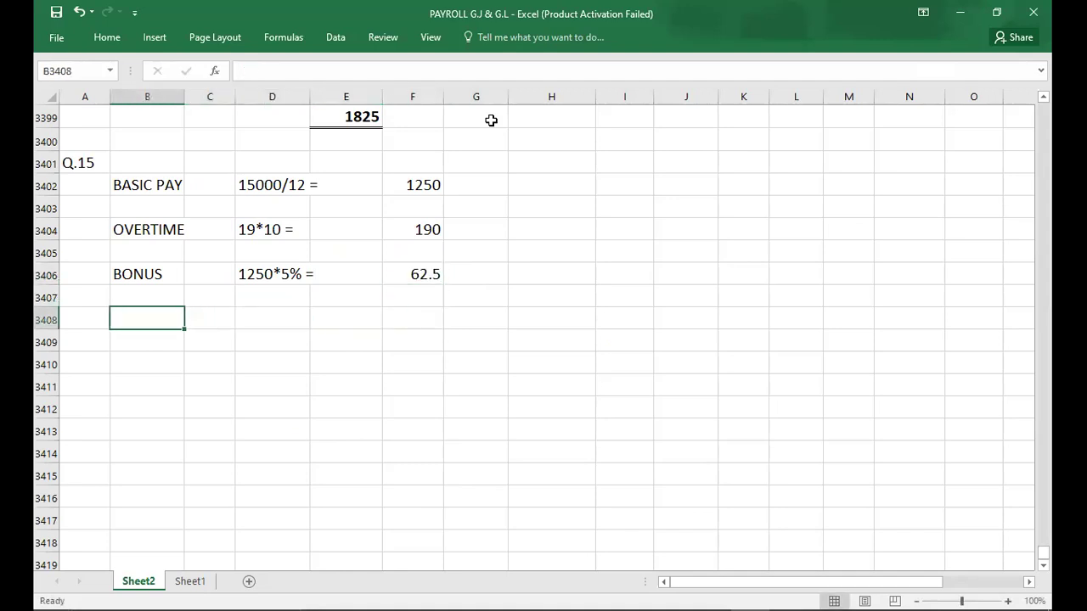
Check the backdated raise in the payroll PDF and enter the heading "ARREARS (JAN.---APR.)" in B3408 in bold.
key(alt+Tab)
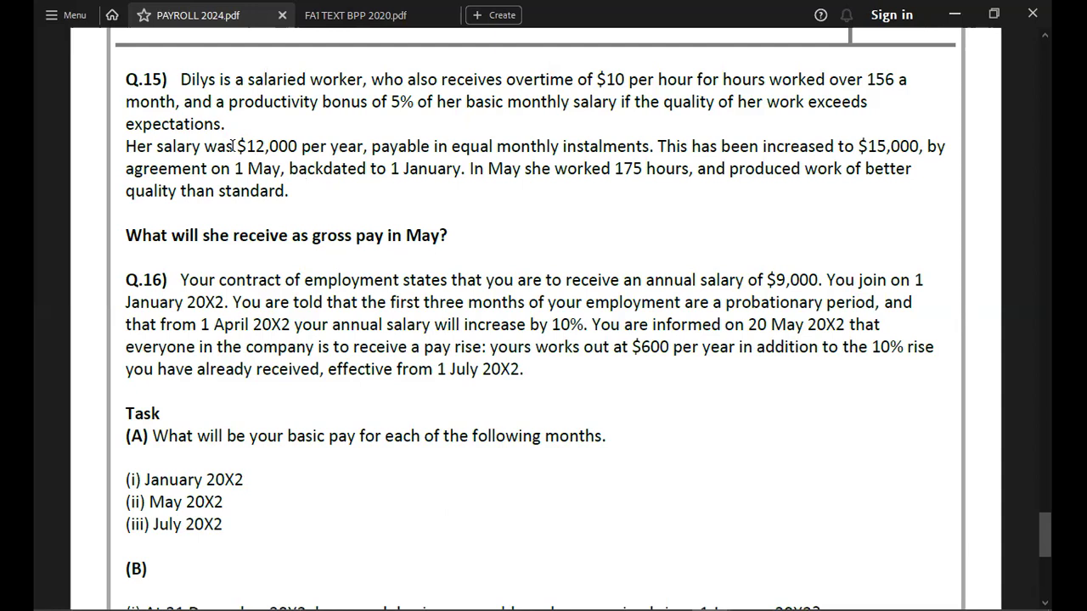
key(alt+Tab)
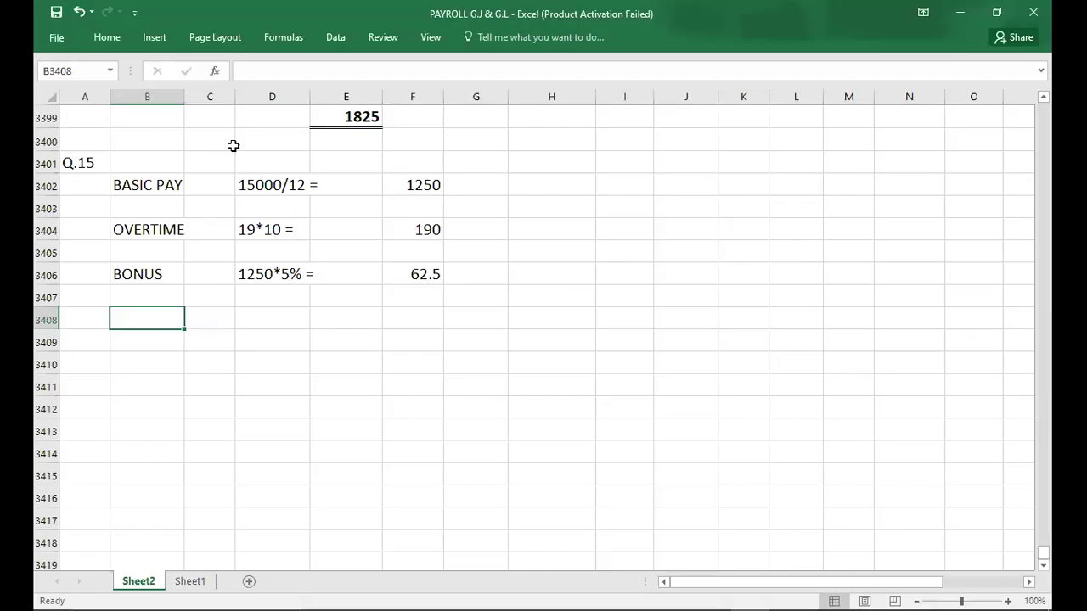
text(ARREARS)
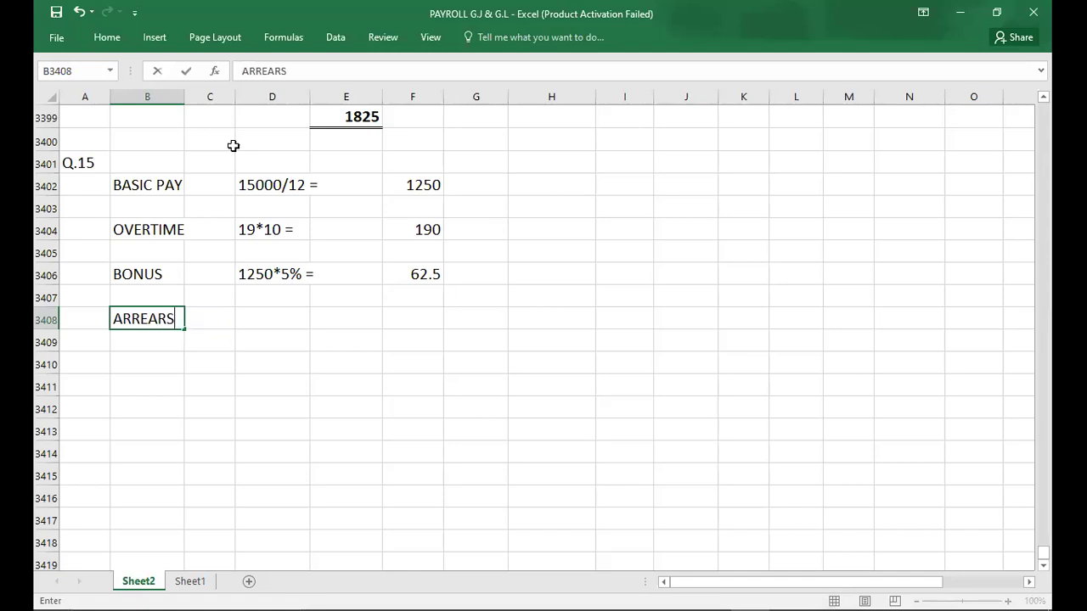
text( (JAN.---)
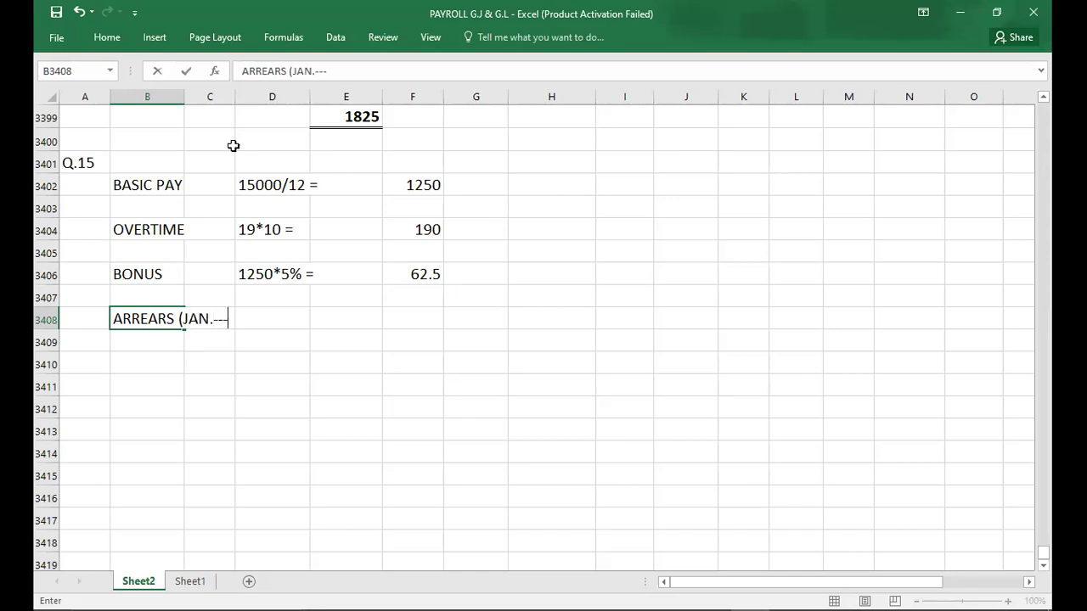
text(APR._)
key(BackSpace)
text())
key(Return)
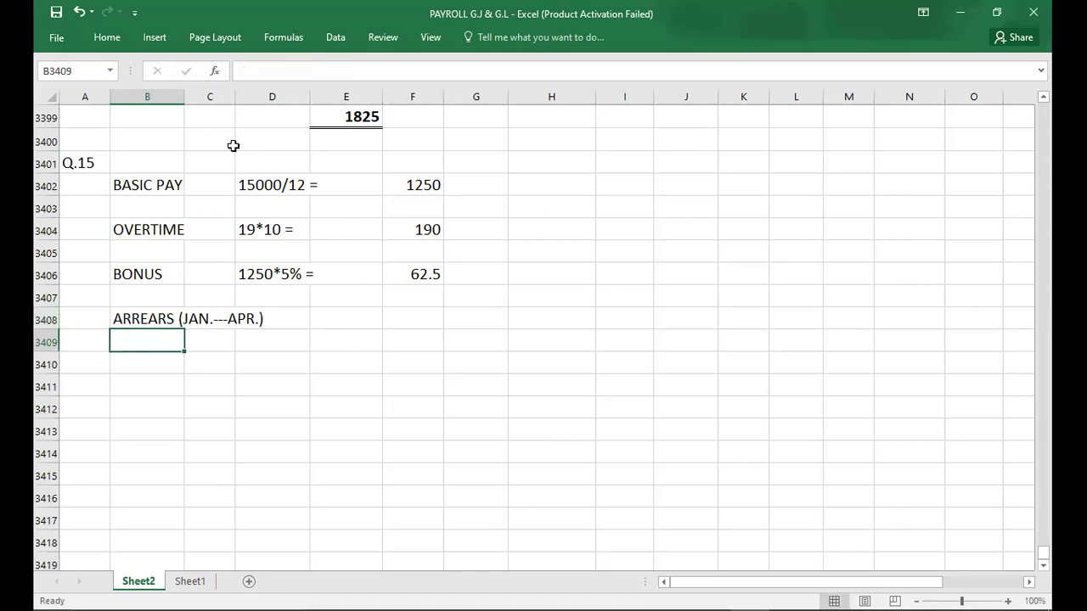
key(Up)
key(ctrl+b)
key(Down)
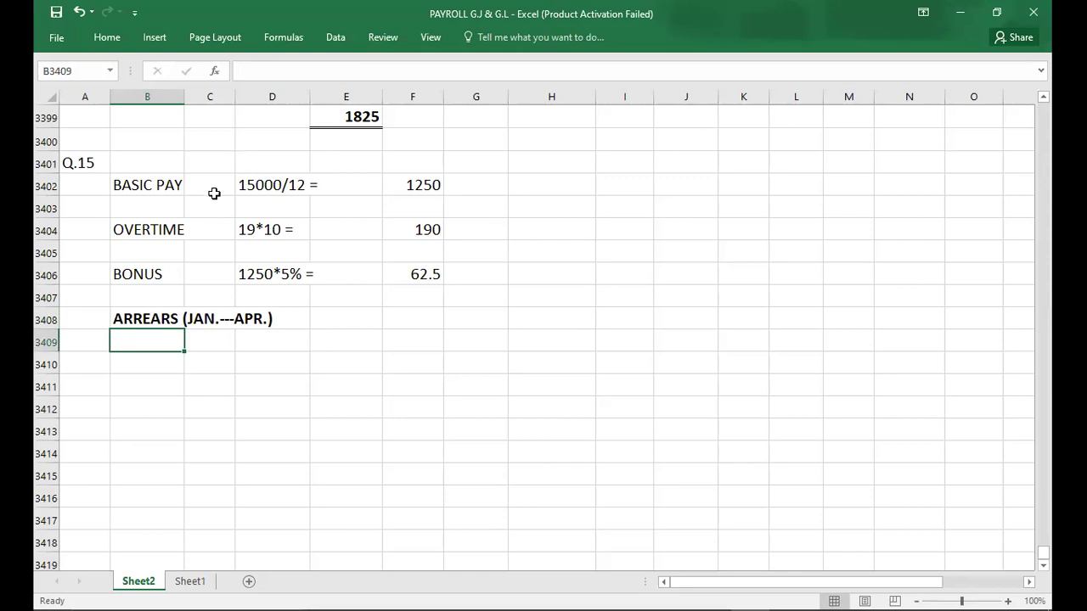
Enter the arrears working "(1250-1000)*4 =" in B3409 and its amount 1000 in F3409.
text(1250-)
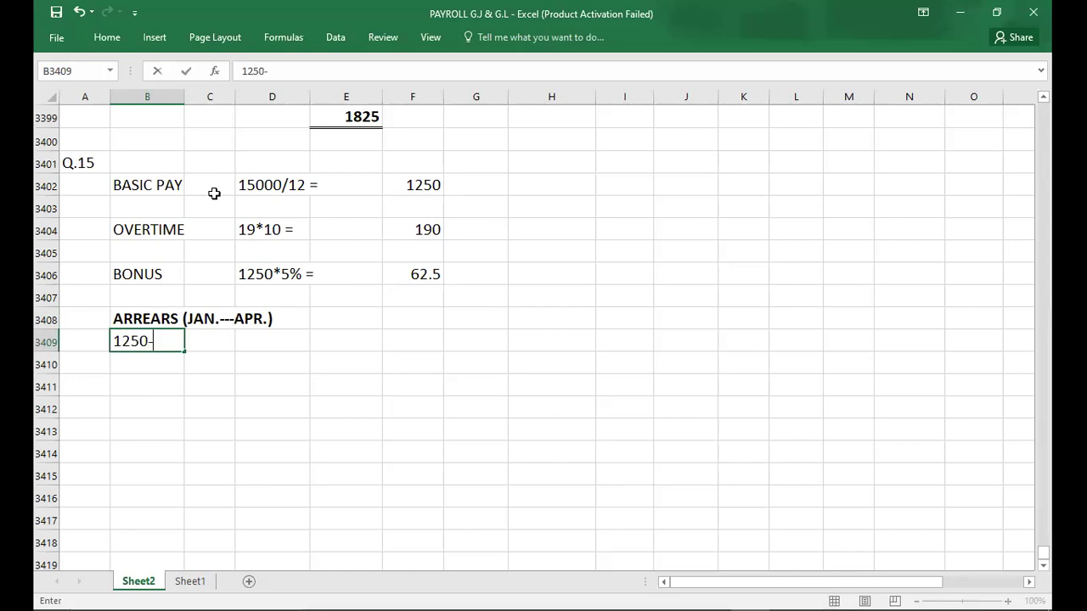
text(1000))
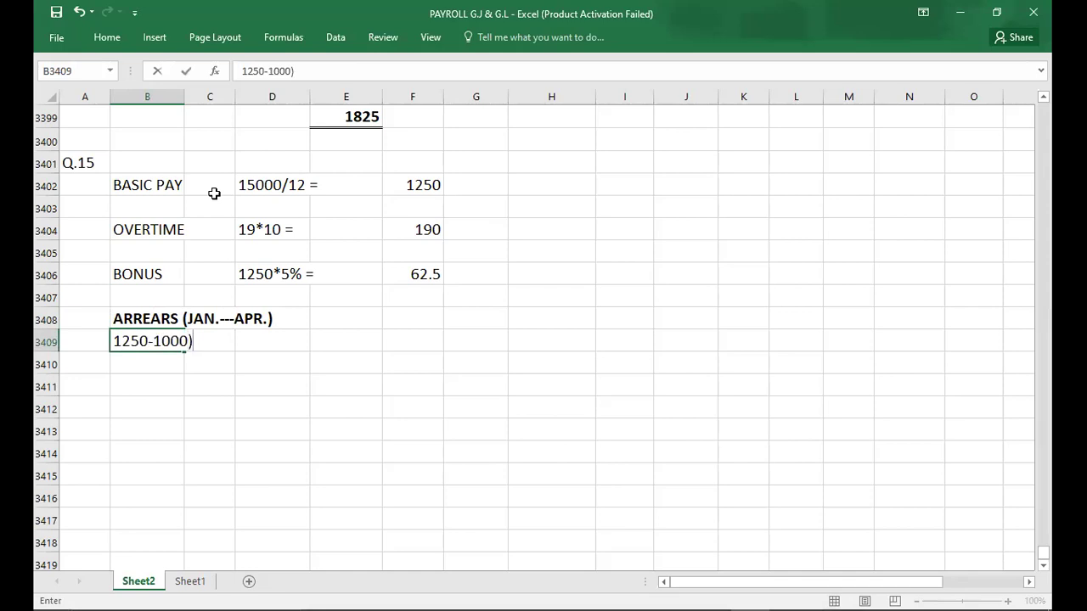
click(115, 339)
text())
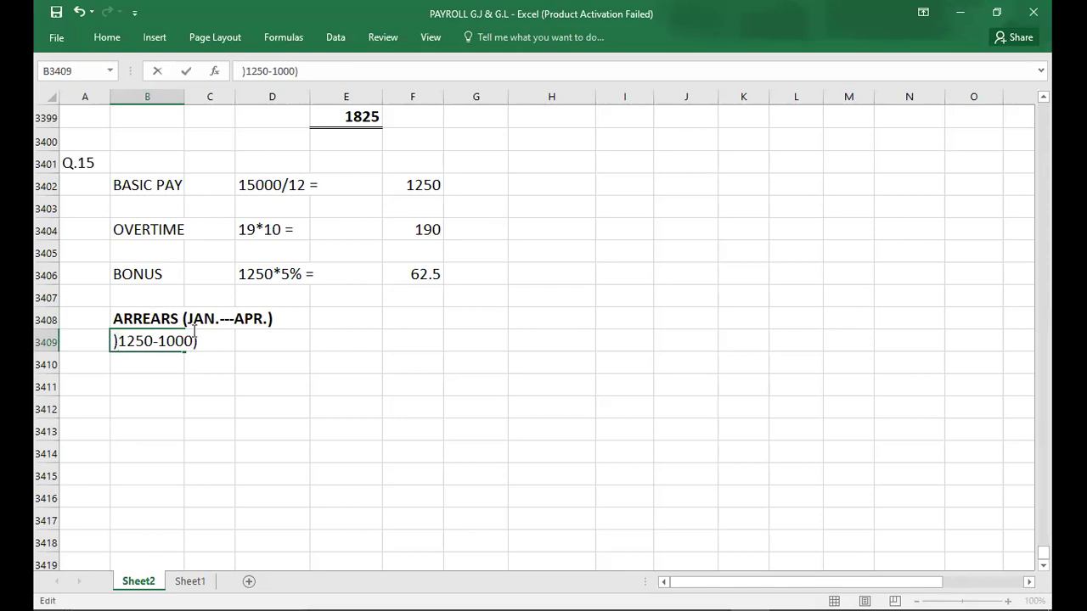
key(BackSpace)
text(()
click(203, 341)
text(*4 =)
key(Tab)
key(Tab)
key(Tab)
key(Tab)
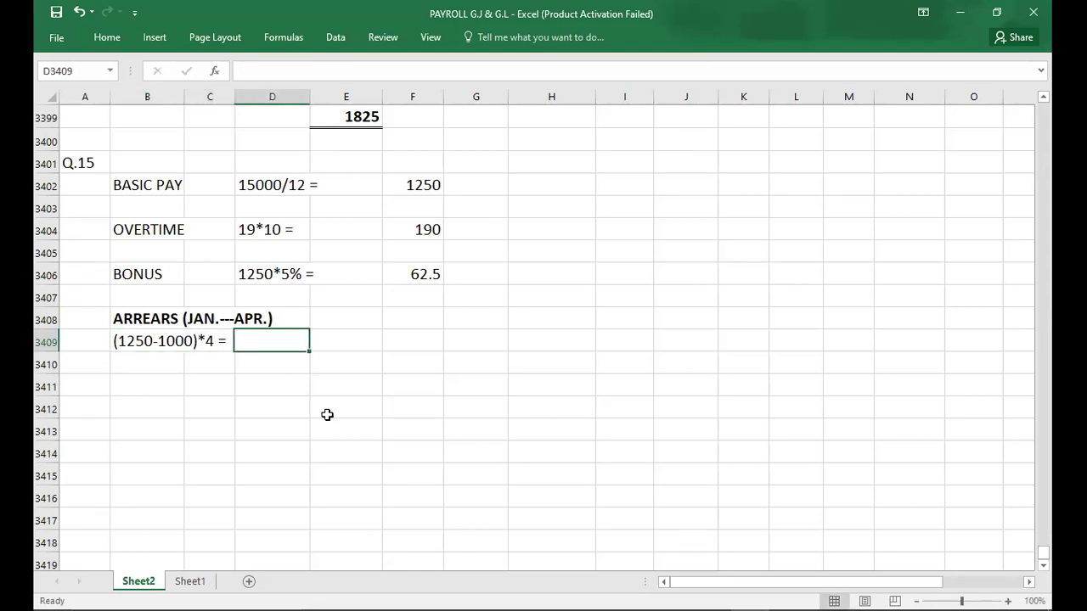
text(1000)
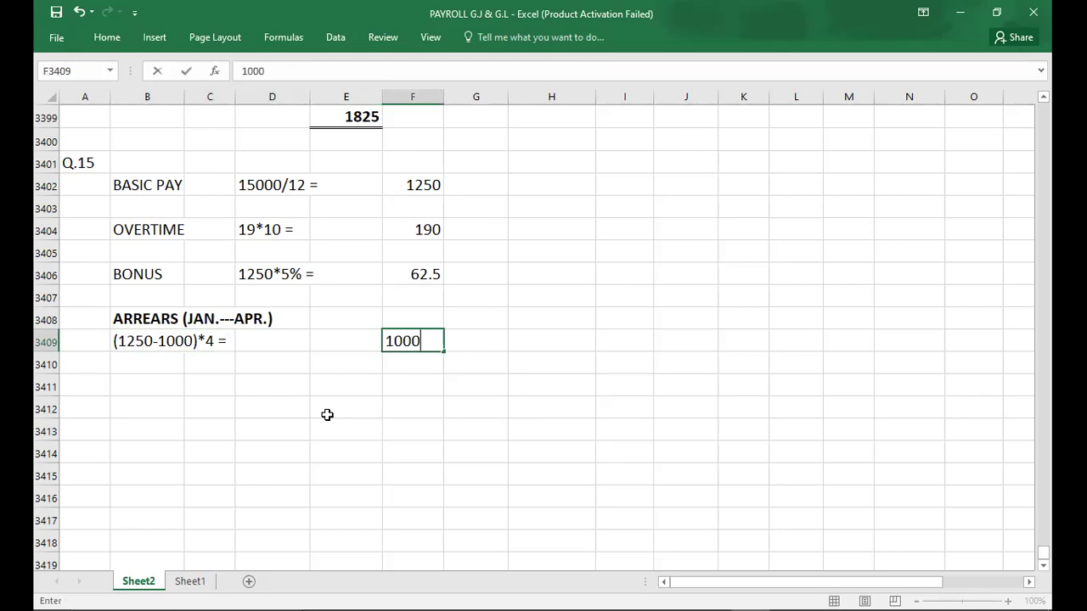
key(Return)
Select the pay amounts from basic pay to arrears, F3402 to F3409.
key(Right)
key(Right)
key(Right)
key(Right)
key(Up)
key(Up)
key(Up)
key(Up)
key(Up)
key(Up)
key(Up)
key(Up)
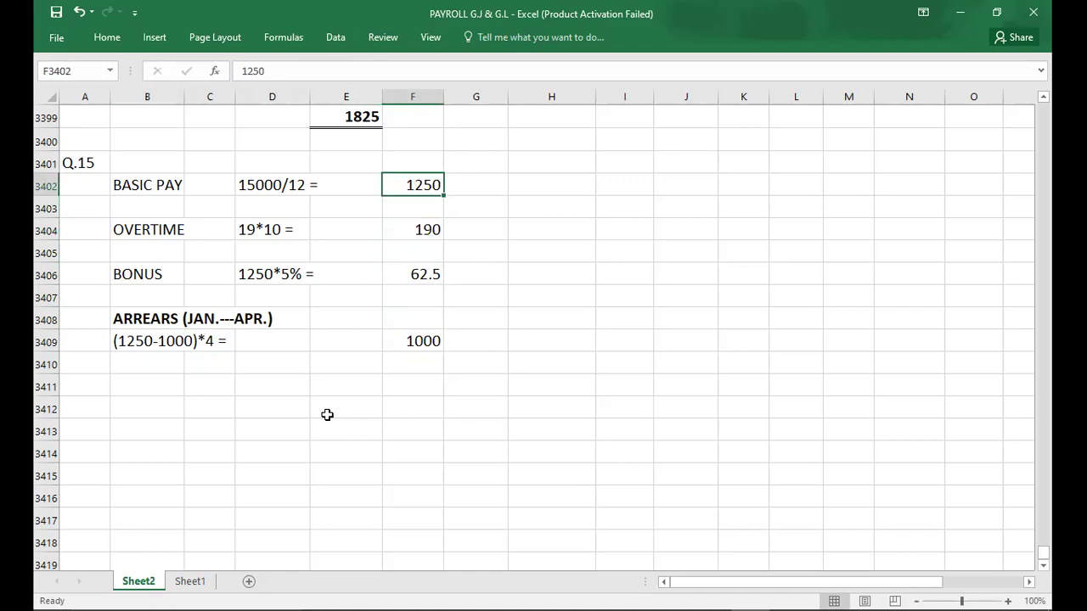
key(shift+Down)
key(shift+Down)
key(shift+Down)
key(shift+Down)
key(shift+Down)
key(shift+Down)
key(shift+Down)
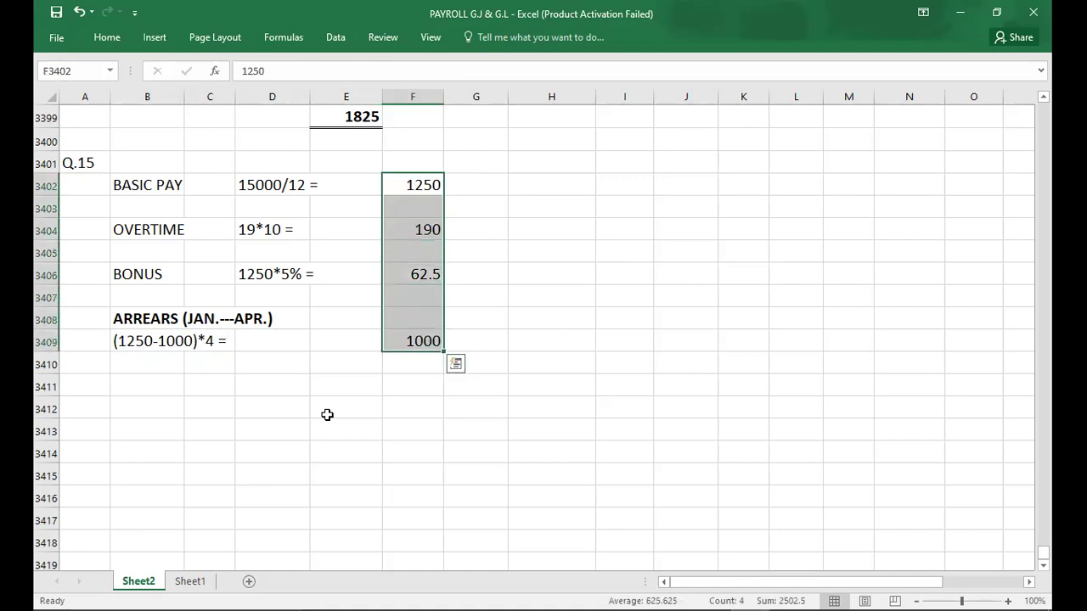
Enter the Q.15 total 2502.5 in cell F3410 below the arrears amount and make it bold.
key(Down)
key(Down)
key(Down)
key(Down)
key(Down)
key(Down)
key(Down)
key(Down)
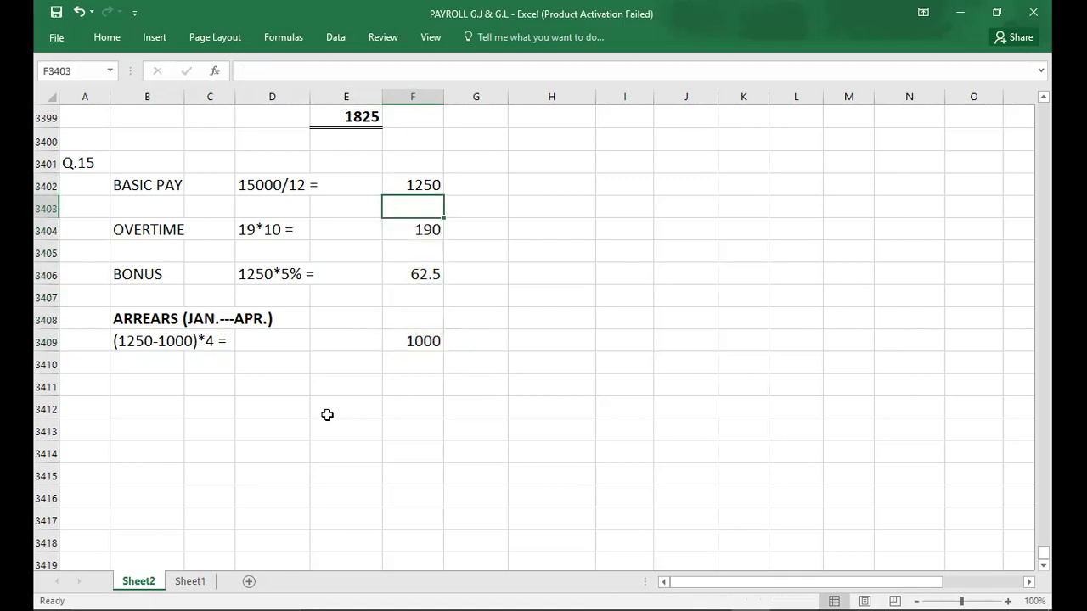
text(2502.5)
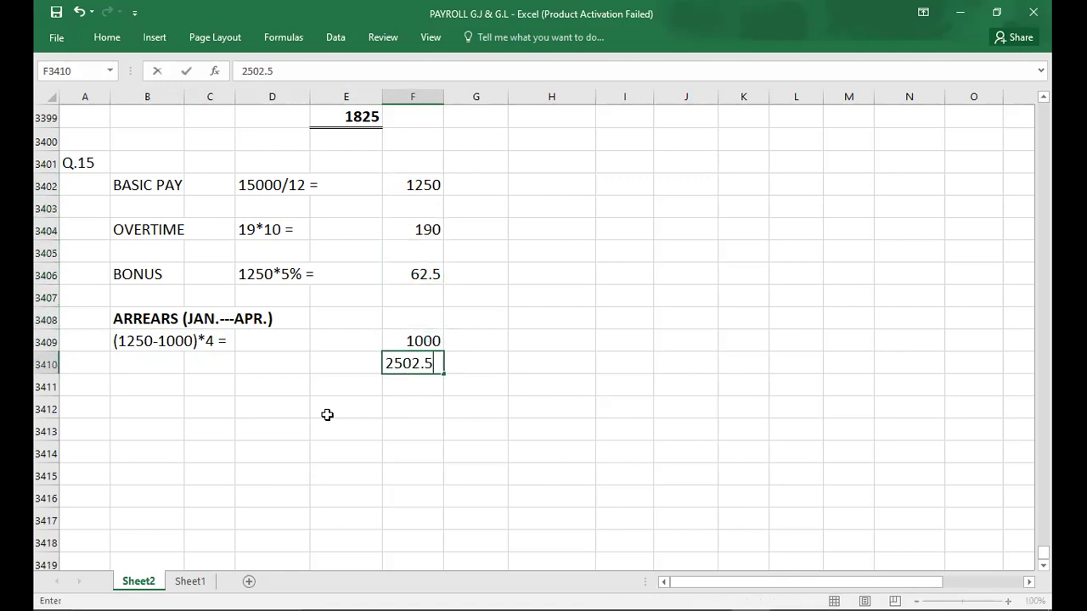
key(Return)
key(Up)
key(ctrl+b)
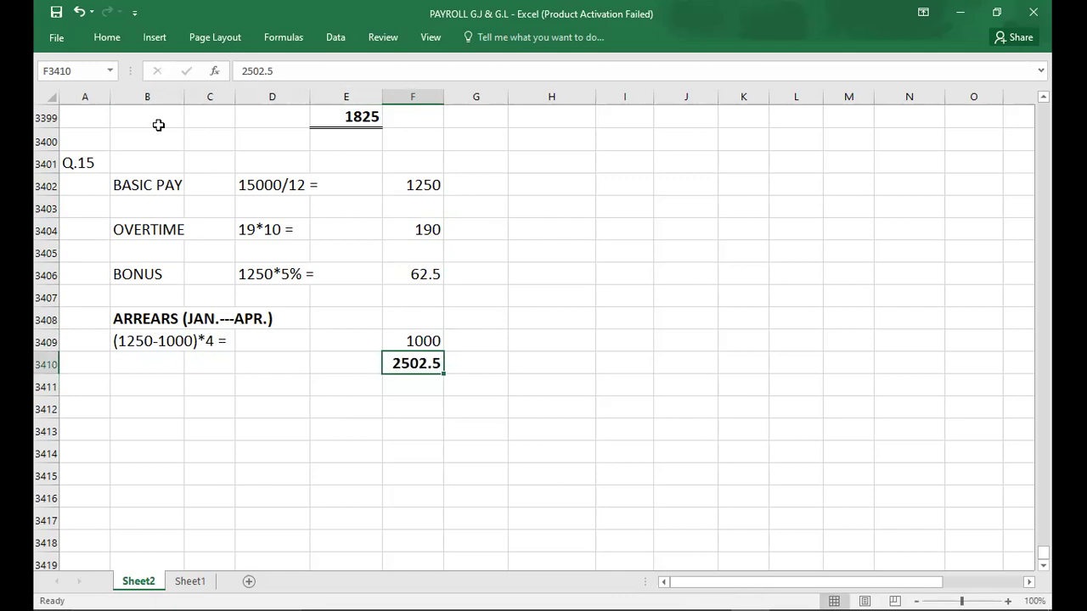
Apply a top and double bottom border to the Q.15 total in cell F3410.
click(107, 37)
click(181, 91)
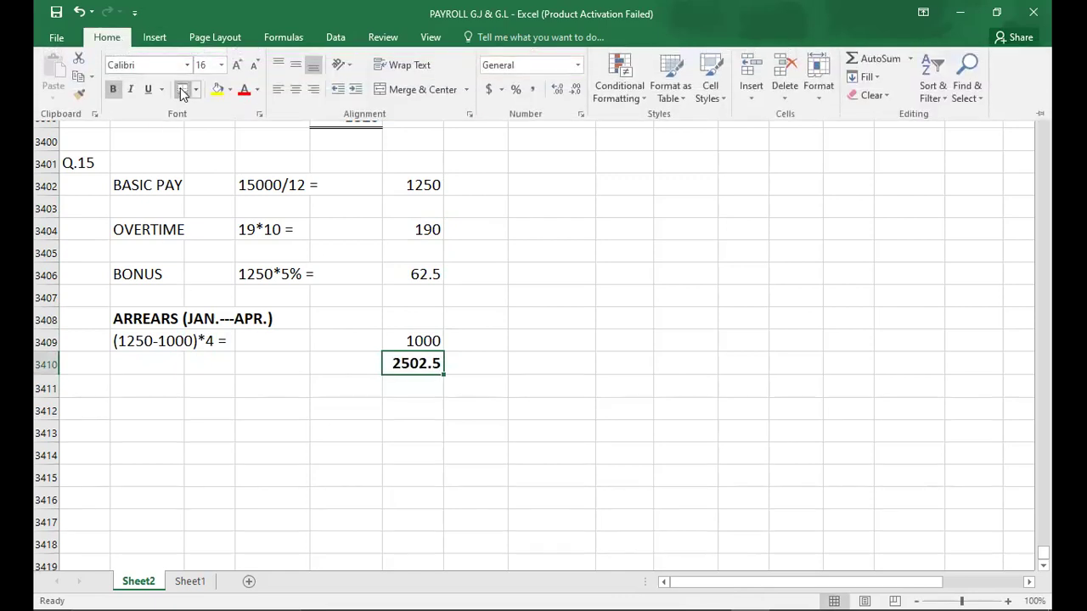
click(89, 385)
click(89, 385)
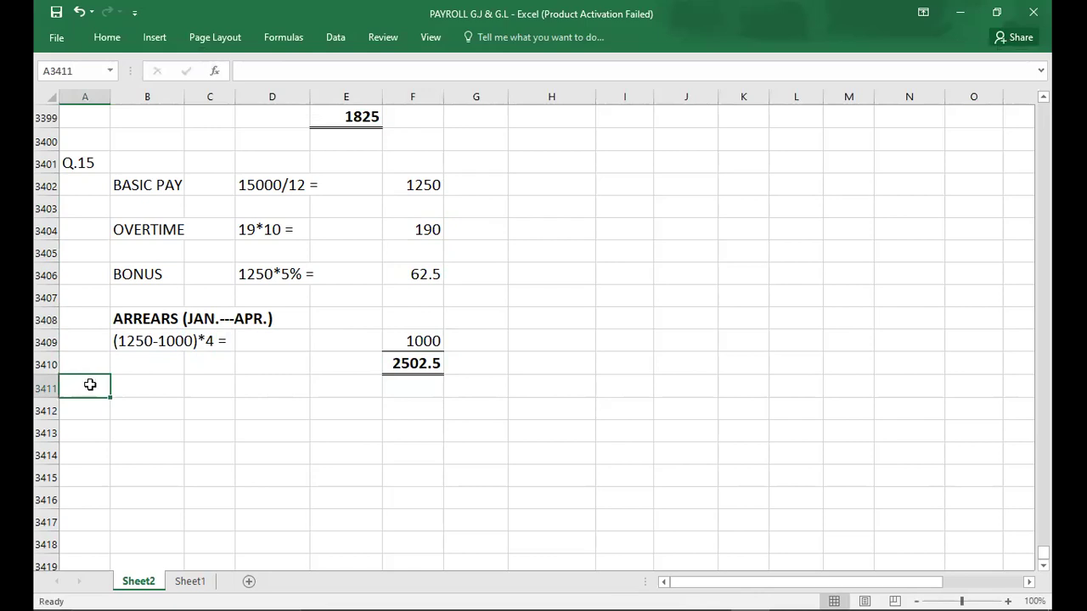
click(80, 162)
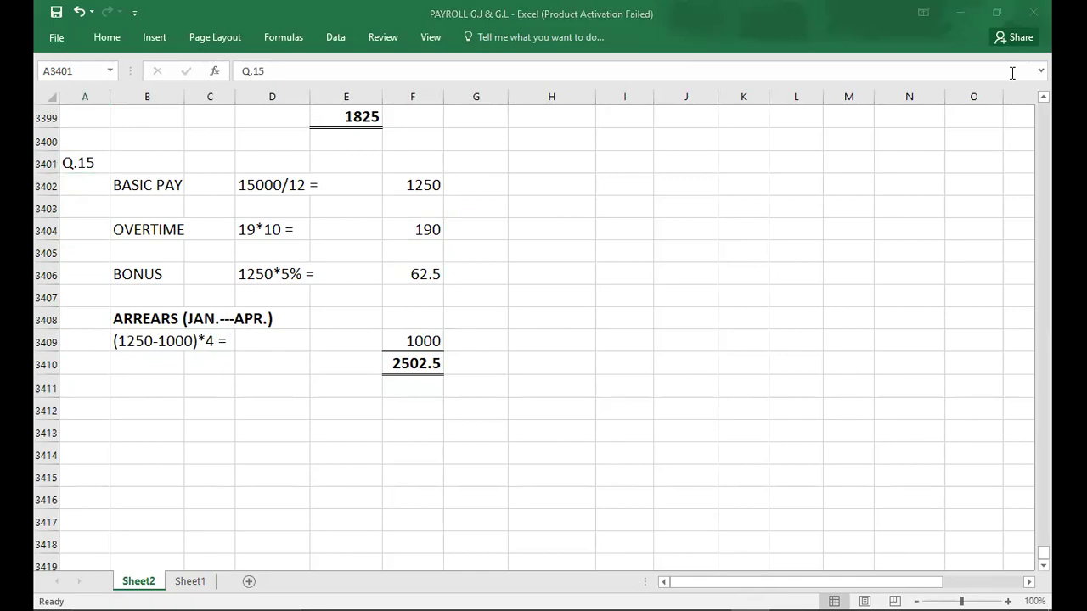
Consult question 16 in the PAYROLL 2024 PDF, and enter the heading Q.16 in cell A3413 of the Excel sheet.
key(alt+Tab)
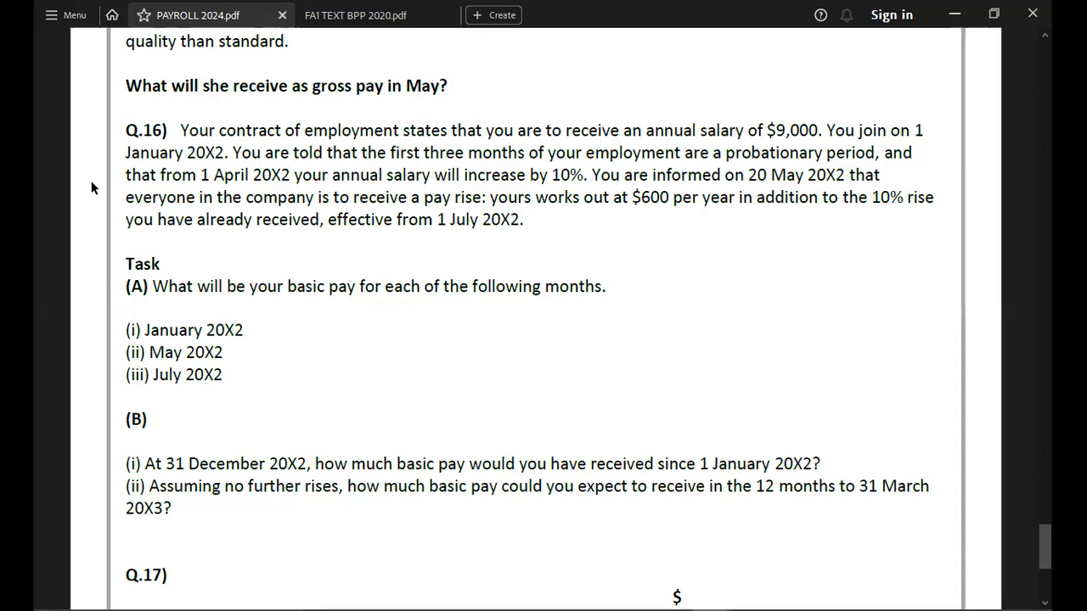
key(alt+Tab)
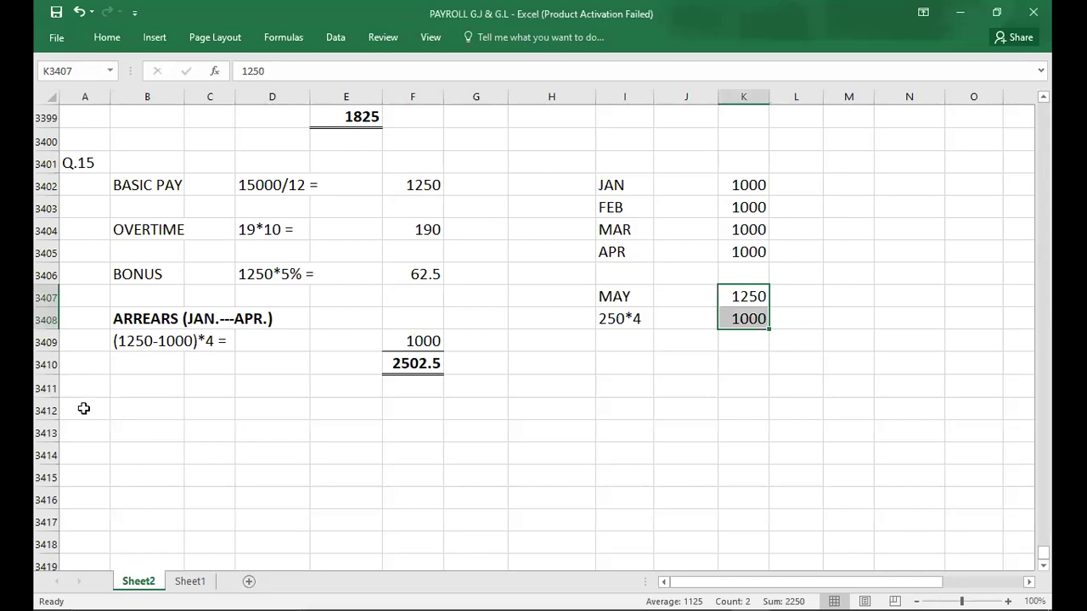
click(84, 424)
text(Q.16)
key(Tab)
key(Tab)
key(Down)
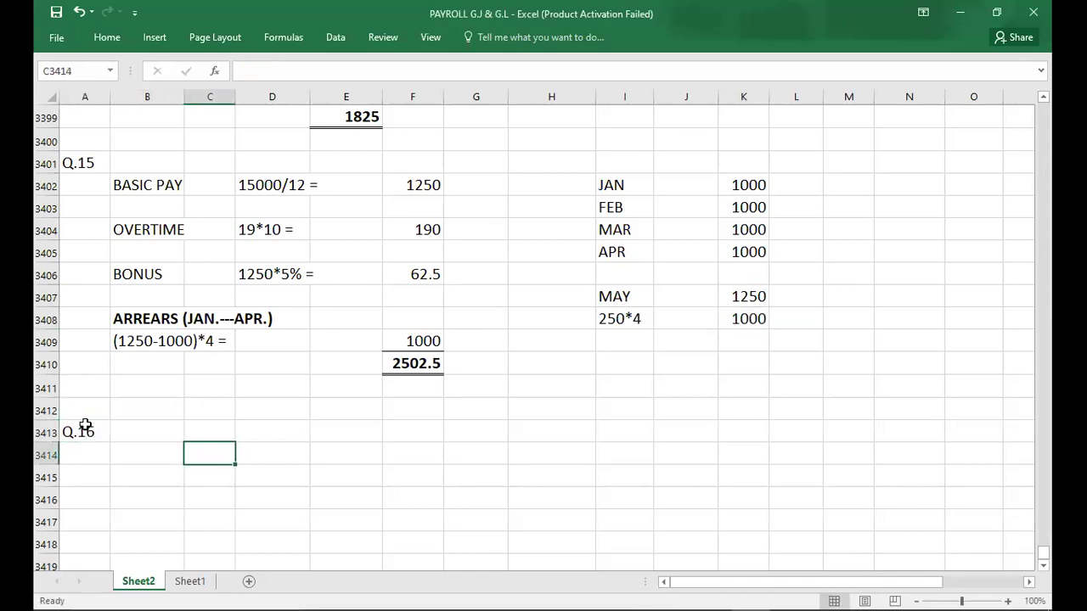
Check part (A) of question 16 in the PDF, and enter I in cell A3414 and JAN. in B3414 of the Excel sheet.
key(Down)
key(Down)
key(Down)
key(Down)
key(Down)
key(Down)
key(Down)
key(Down)
key(Down)
key(Down)
key(Down)
key(Down)
key(Down)
key(Down)
key(Down)
key(Down)
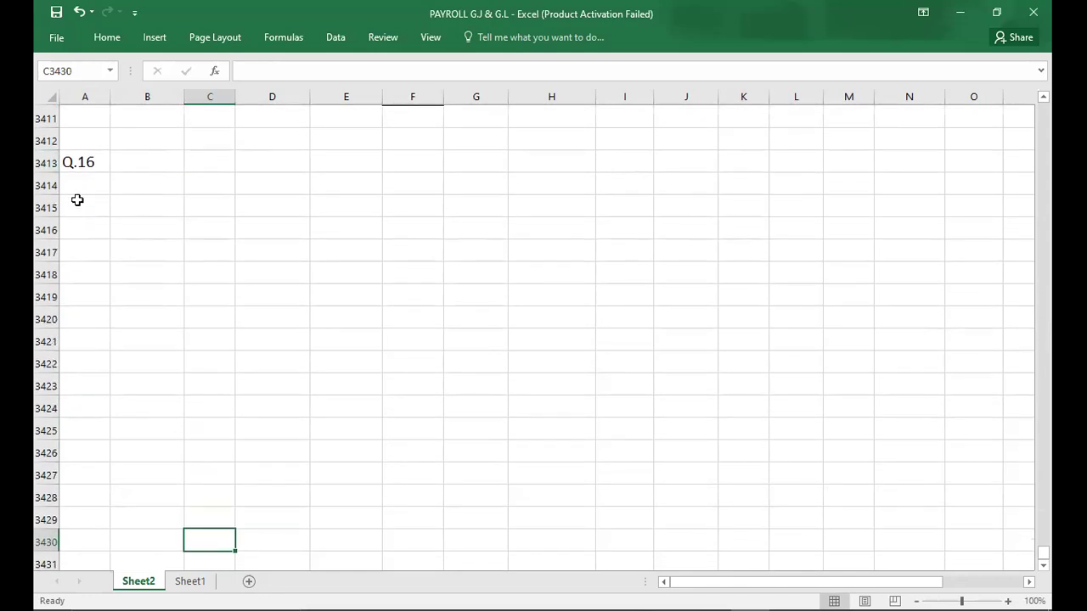
click(91, 183)
key(alt+Tab)
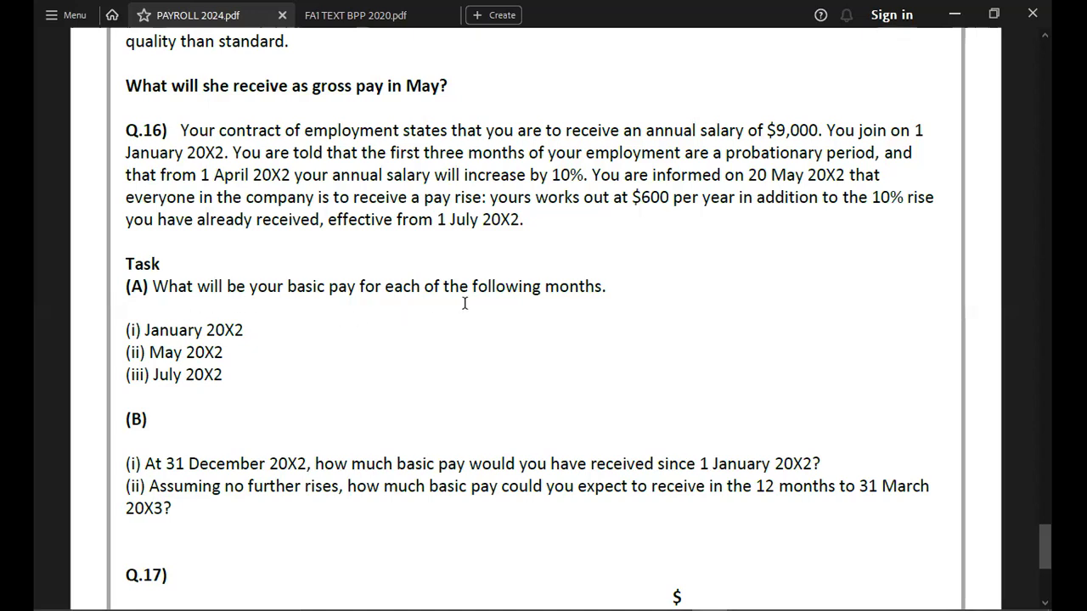
click(297, 309)
key(alt+Tab)
text(I)
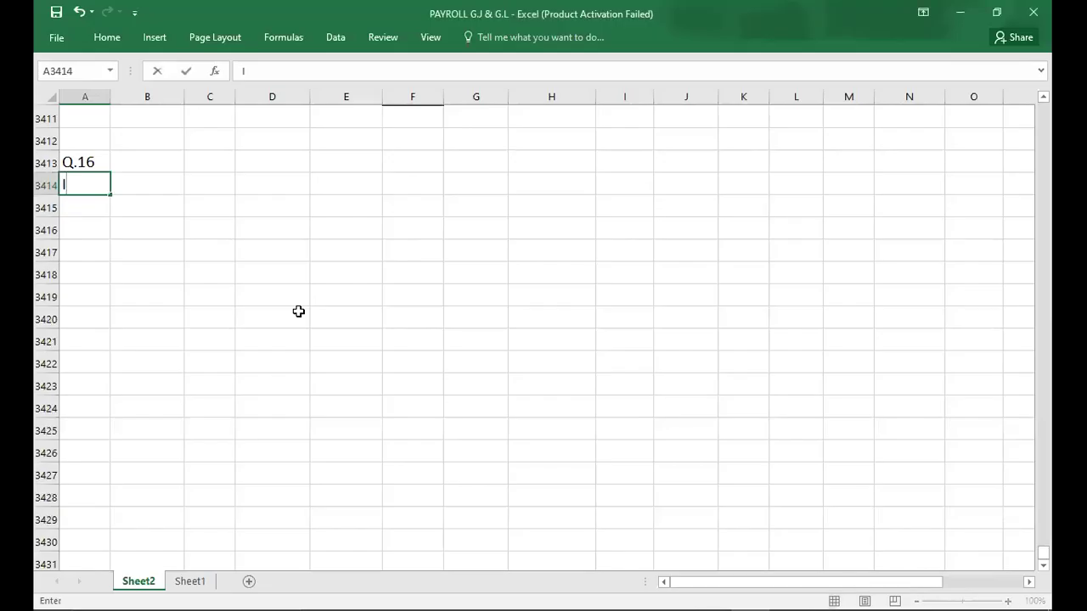
key(Tab)
text(JAN)
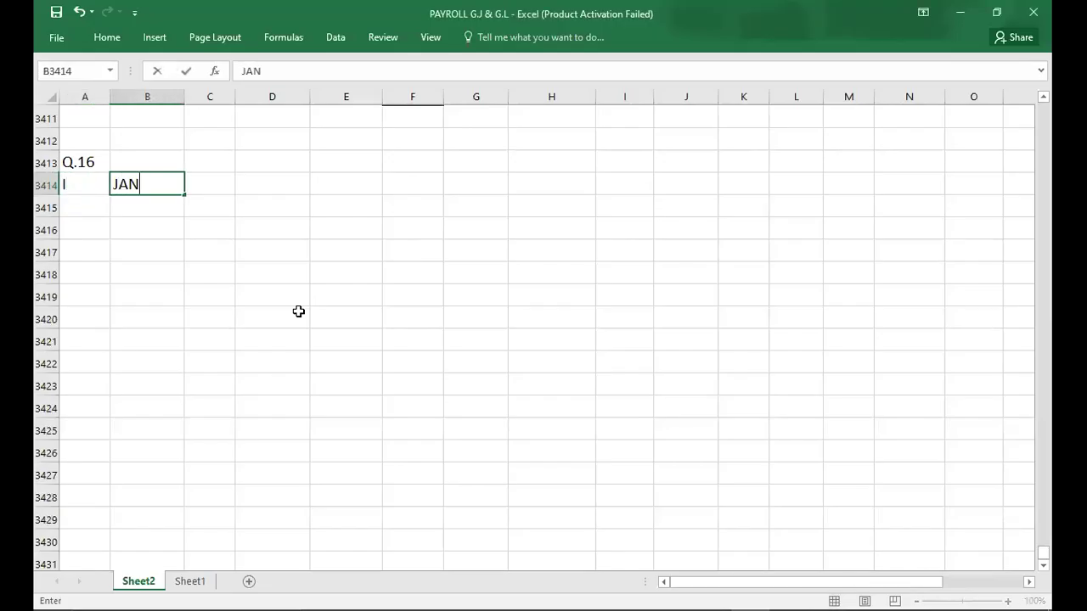
text(.)
key(Tab)
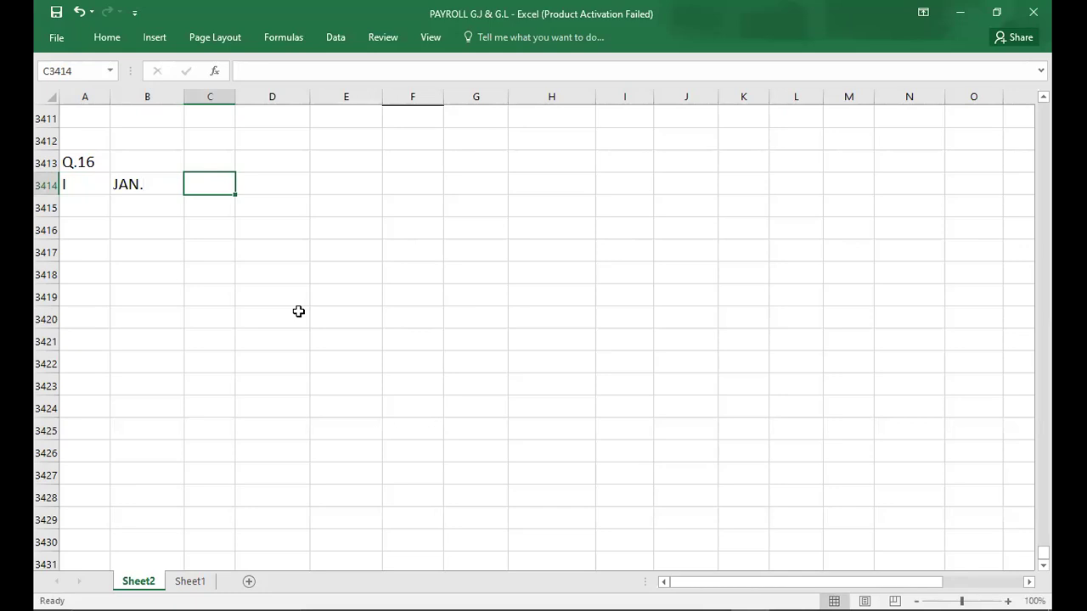
Complete the January row with BASIC PAY in C3414, the working 9000/12 = in E3414 and 750 in G3414, checking the salary in the PDF.
text(BASIC P)
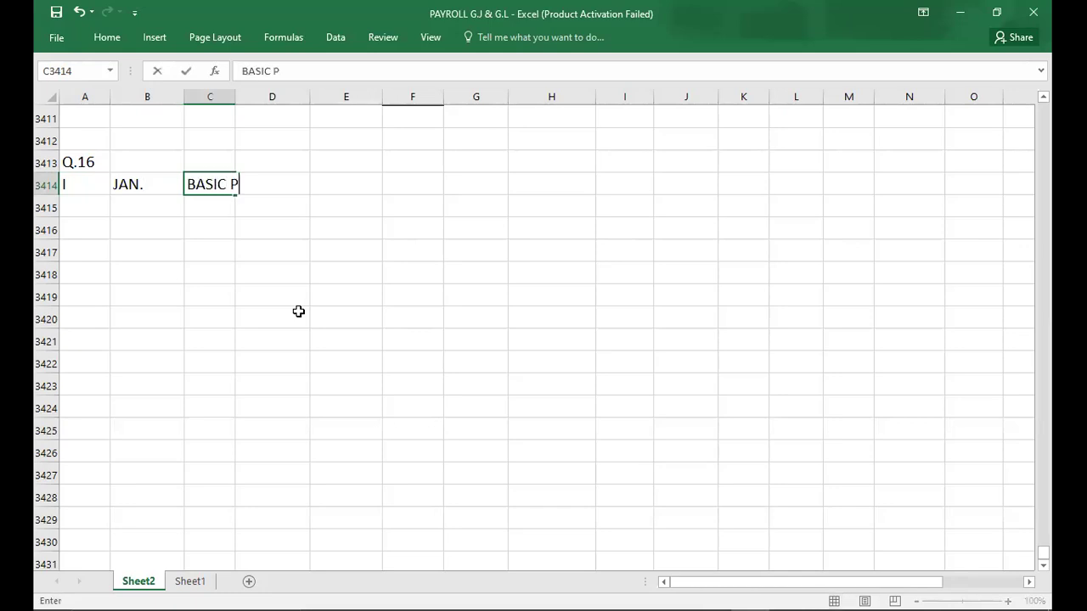
text(AY)
key(Tab)
key(Tab)
key(alt+Tab)
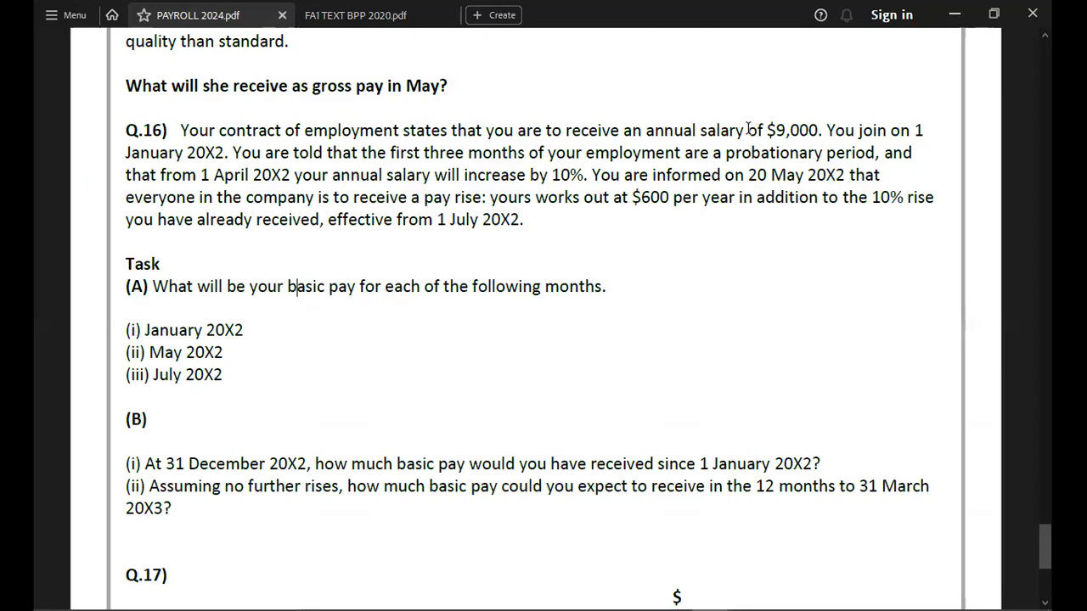
key(alt+Tab)
text(9000/12)
key(Tab)
key(Tab)
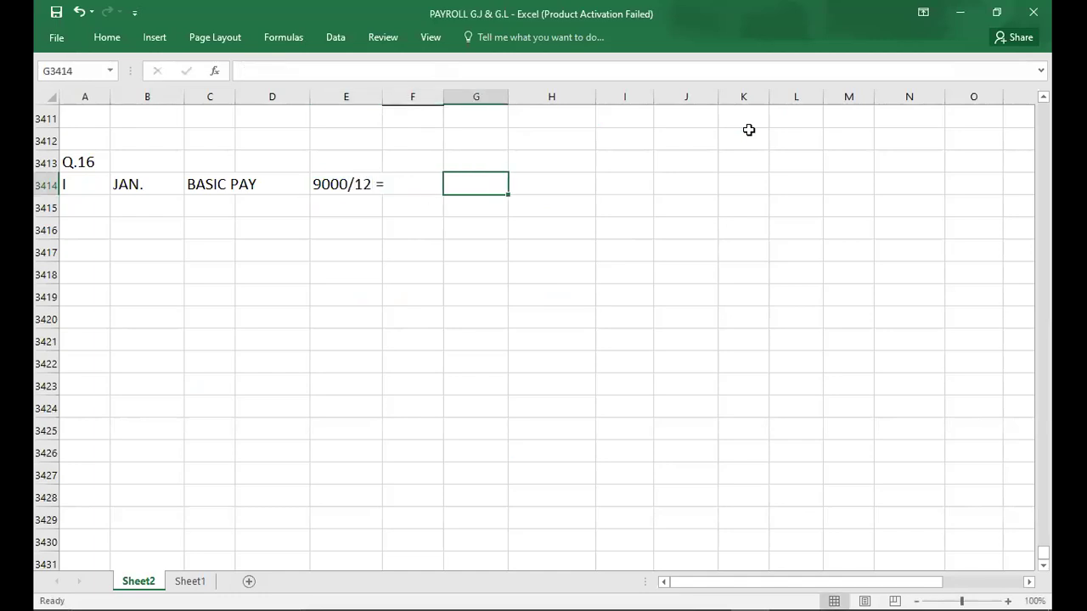
text(750)
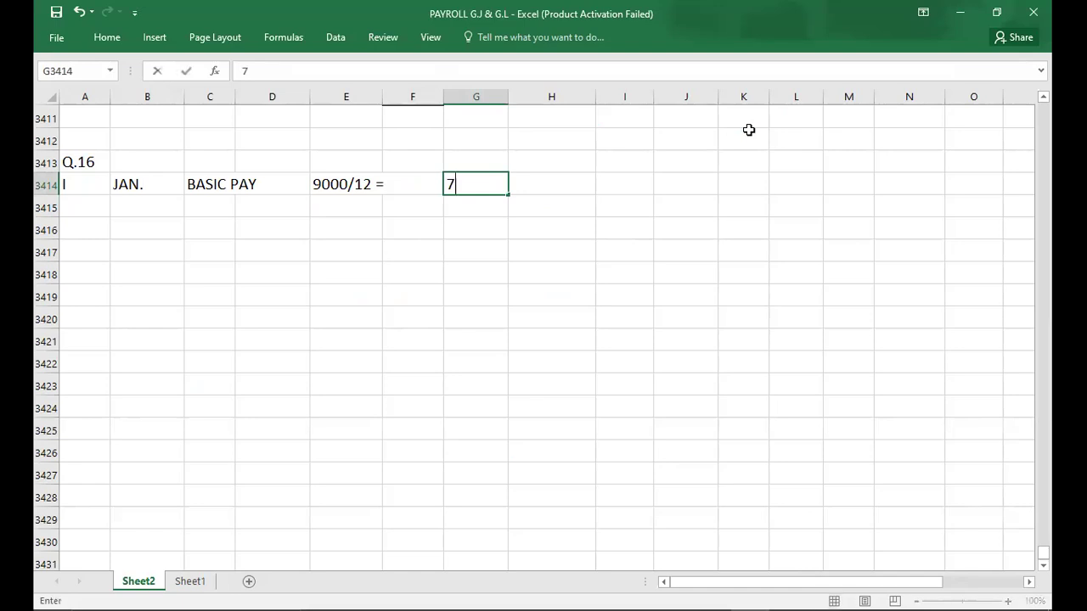
key(Return)
key(Return)
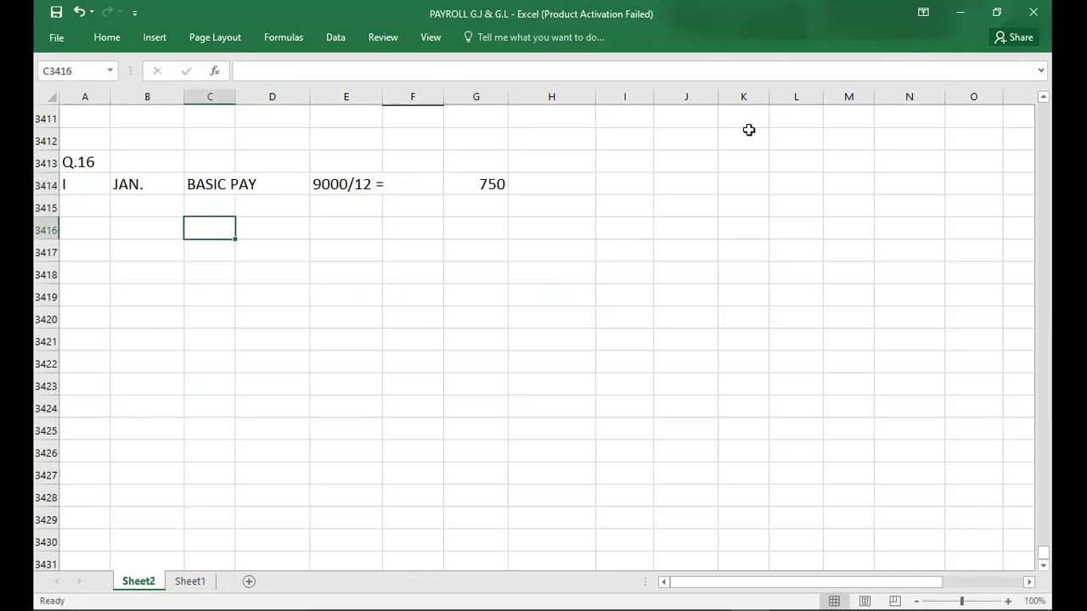
Start the second part of Q.16 with II in cell A3416 and MAY in B3416, checking the month in the PDF.
key(Left)
key(Left)
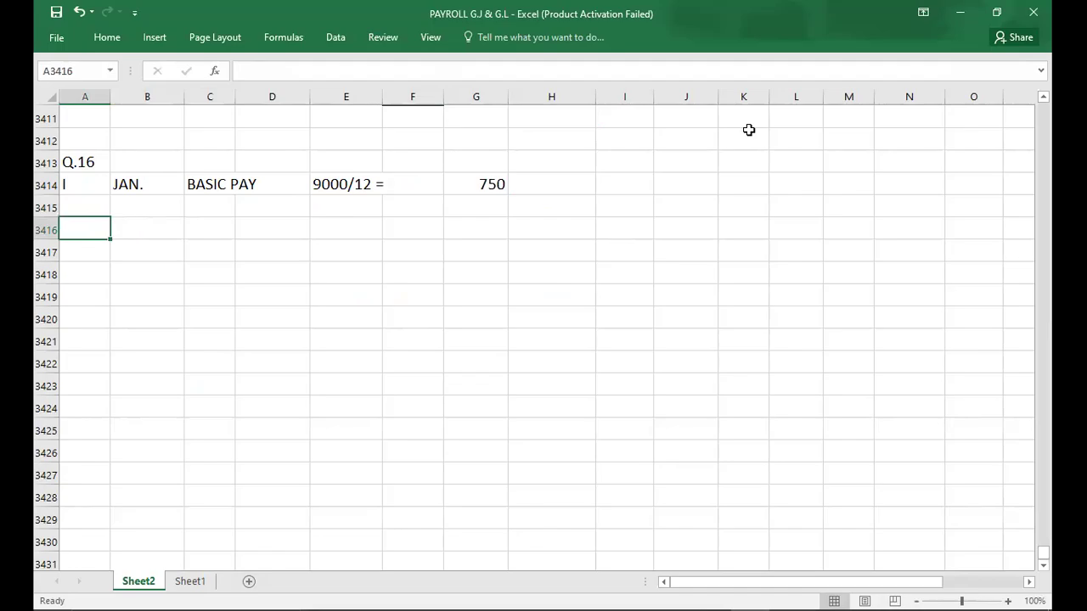
key(alt+Tab)
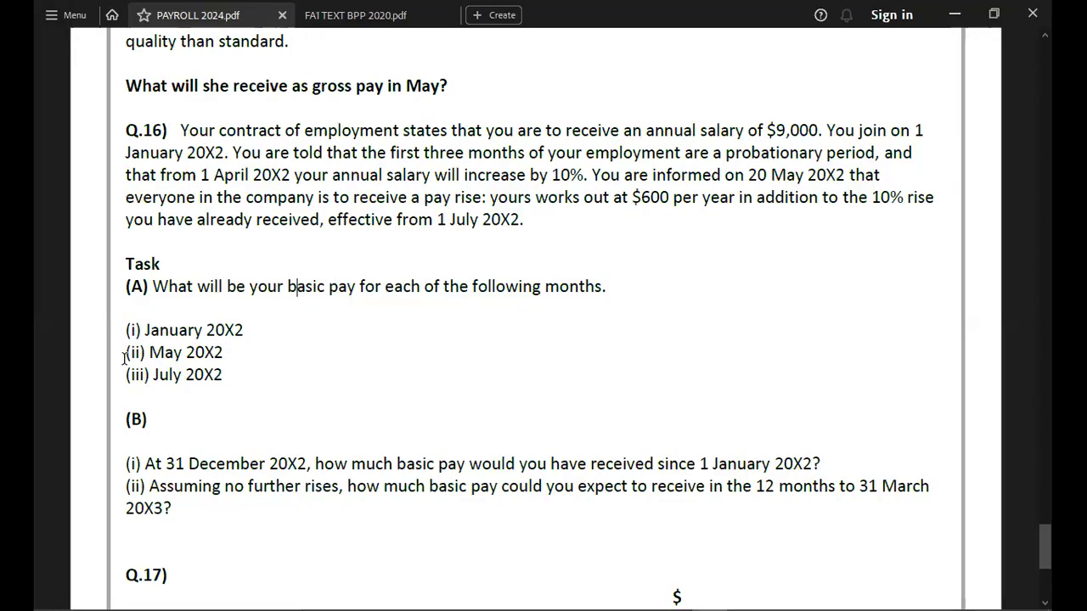
key(alt+Tab)
text(II)
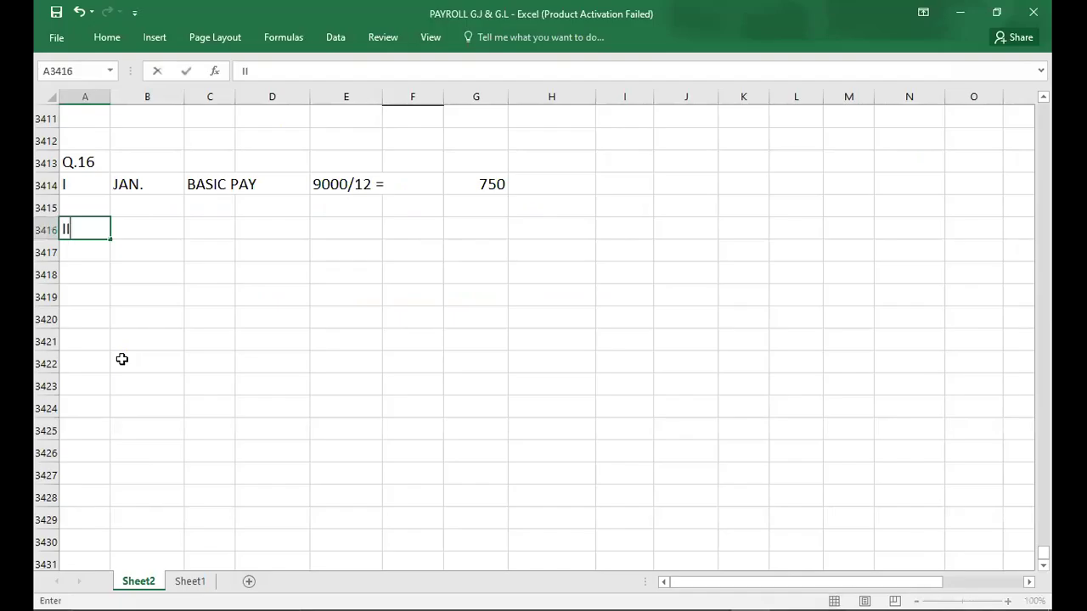
key(Right)
text(MAY)
key(Right)
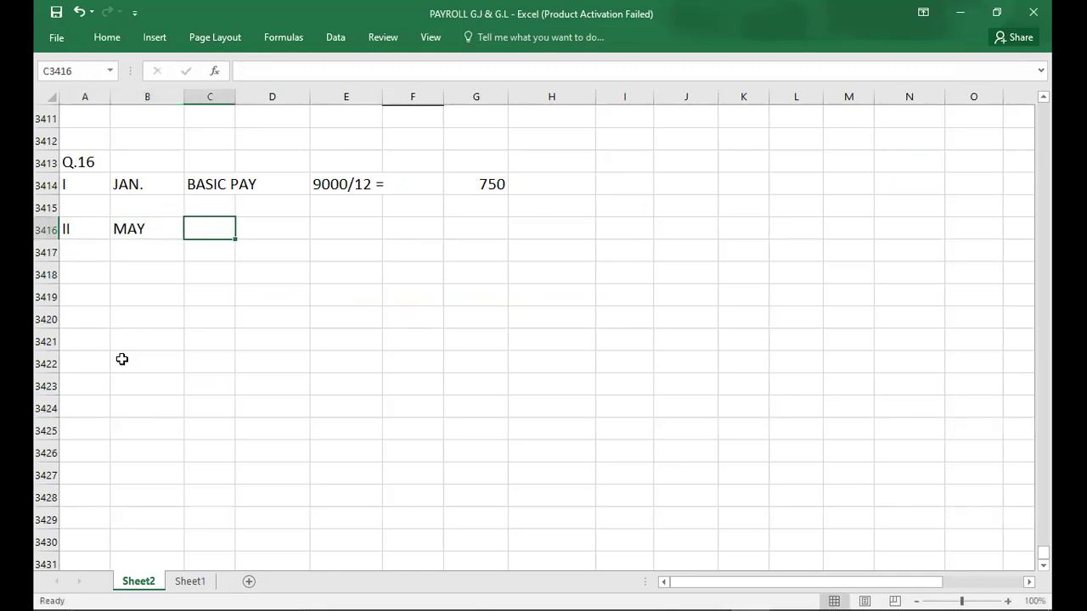
Complete the May row with BASIC PAY in C3416, 9900/12 = in E3416 and 825 in G3416, checking the April increase in the PDF.
text(BASIC PAY)
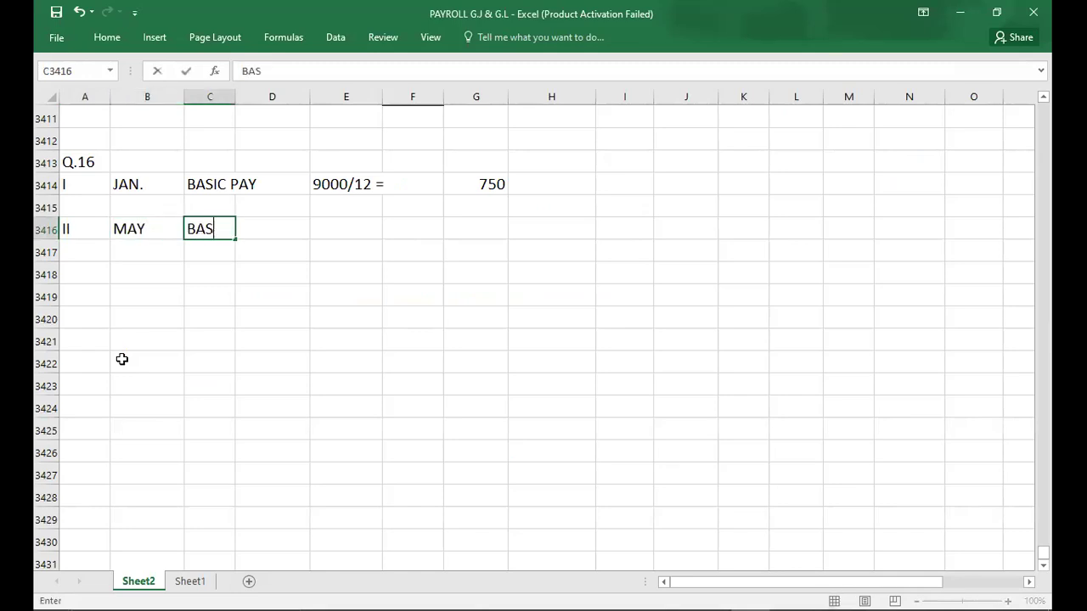
key(Right)
key(Right)
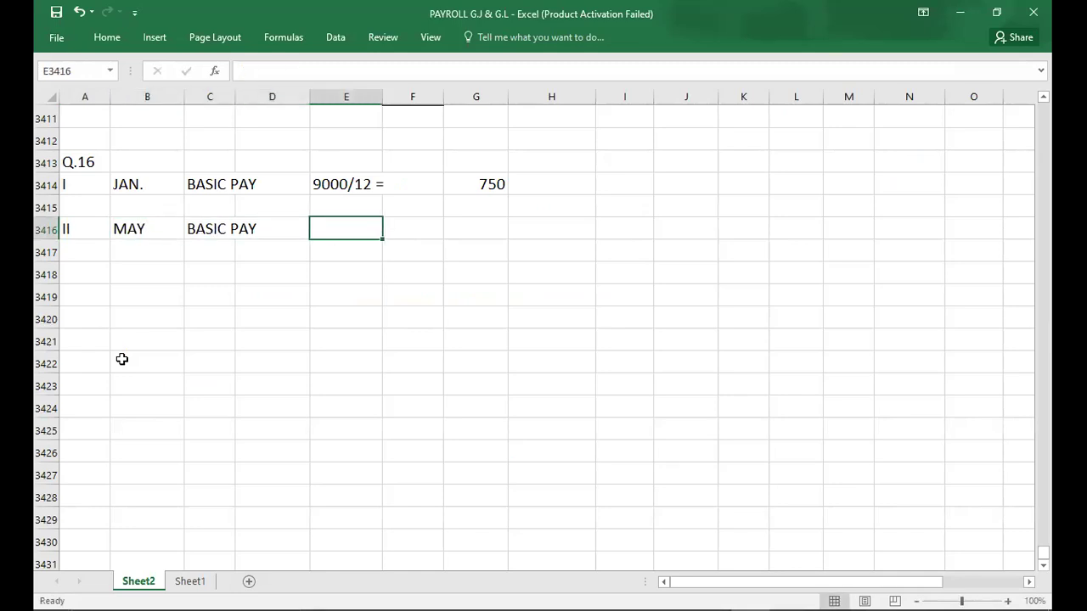
key(alt+Tab)
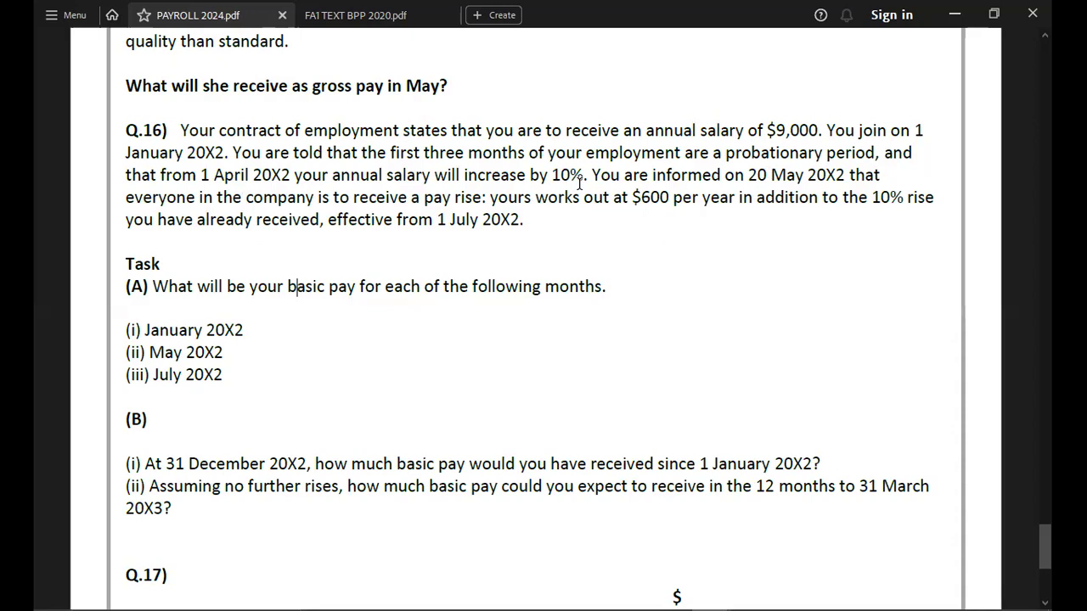
key(alt+Tab)
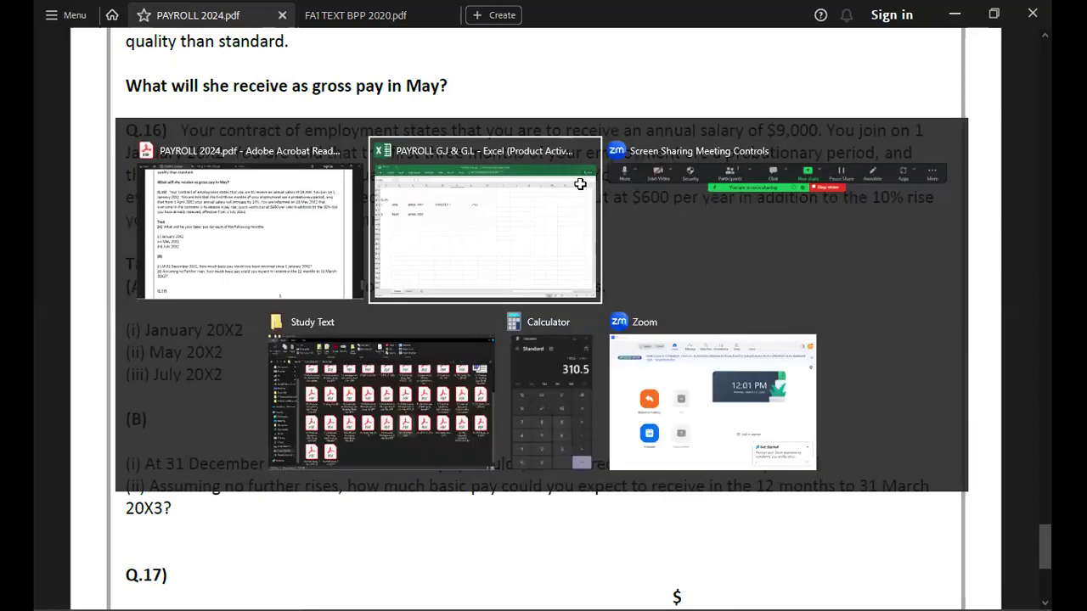
text(9900/12 )
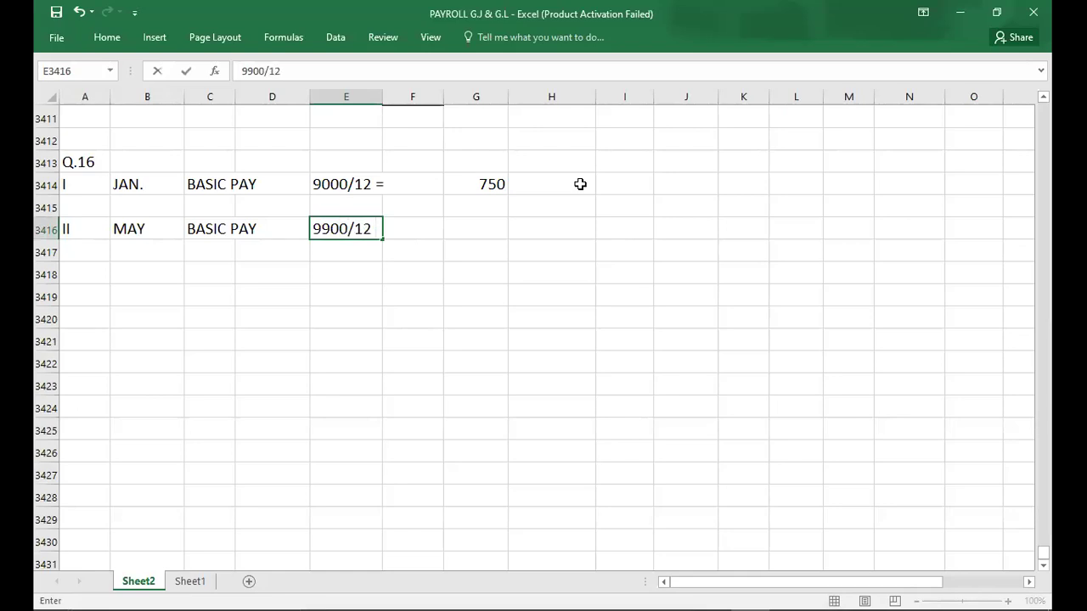
text(=)
key(Right)
key(Right)
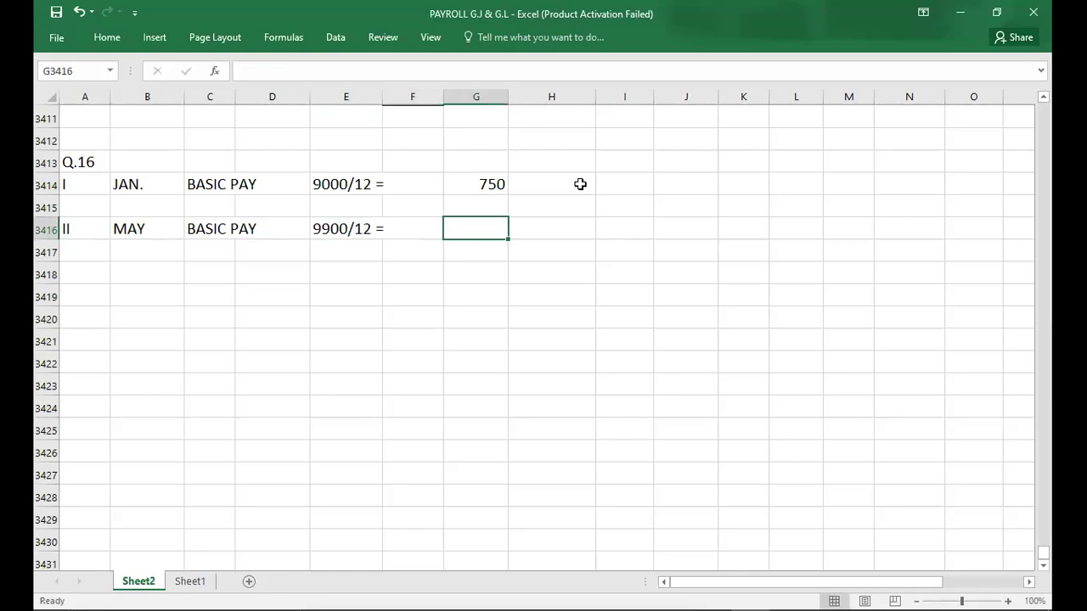
text(825)
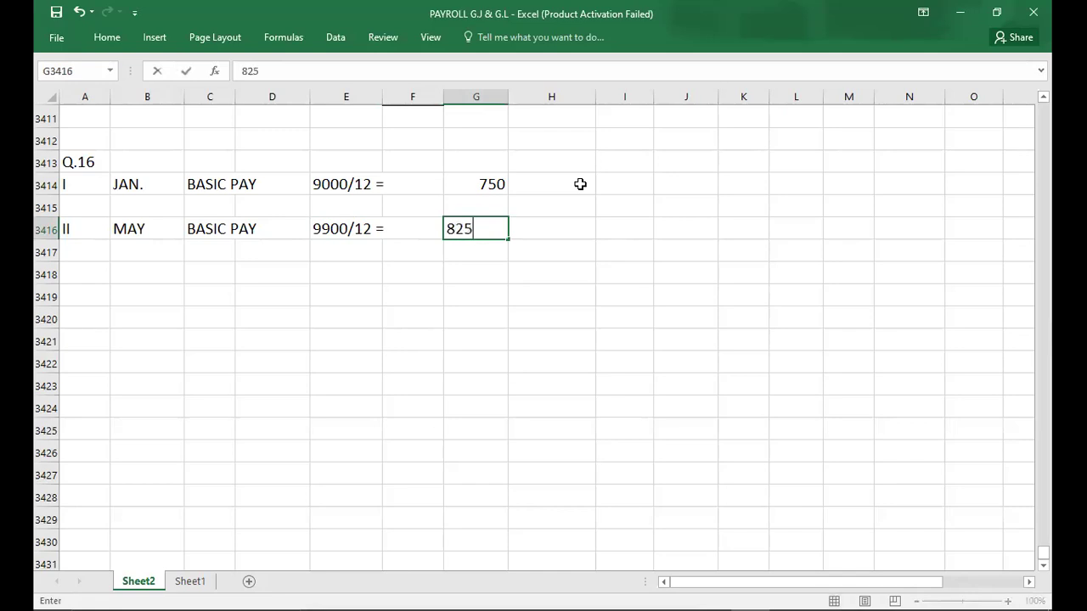
key(Return)
Start the third part of Q.16 with III in cell A3418 and JUL. in B3418, checking the month in the PDF.
key(Down)
text(III)
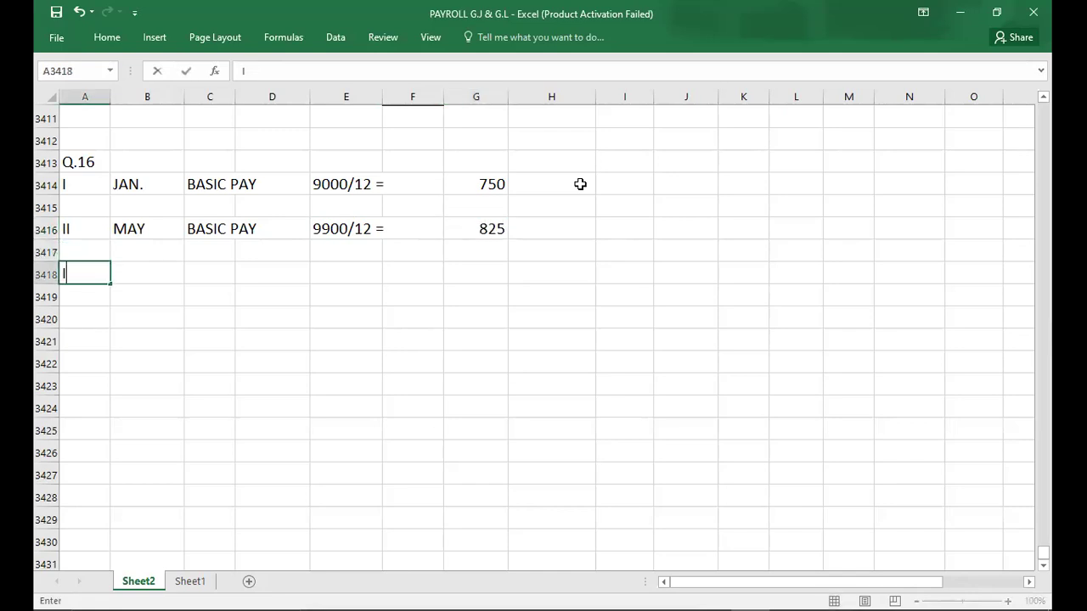
key(Right)
key(alt+Tab)
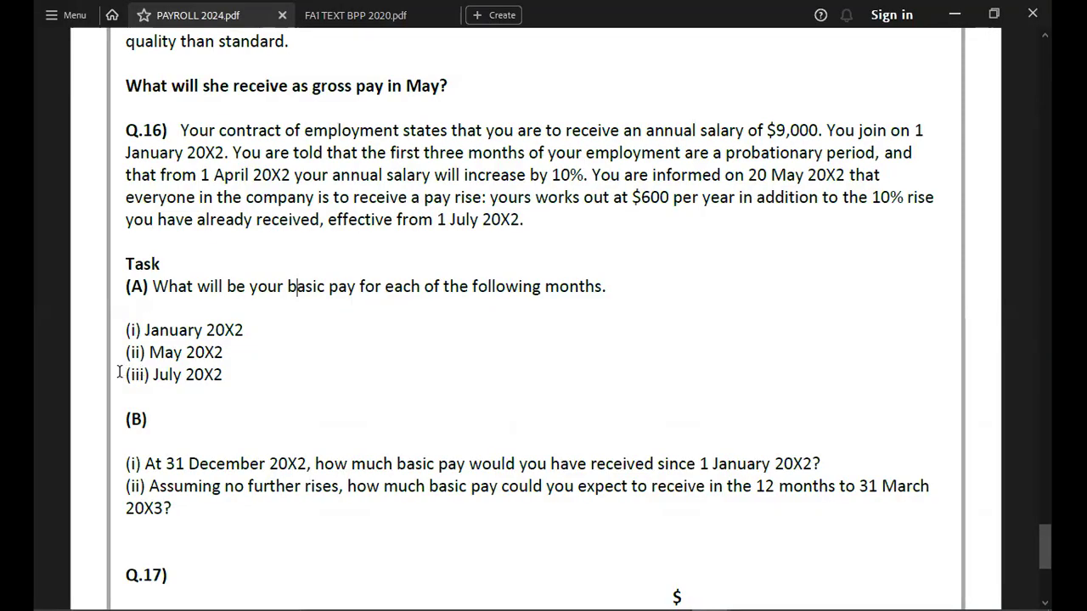
key(alt+Tab)
text(JUL.)
key(Tab)
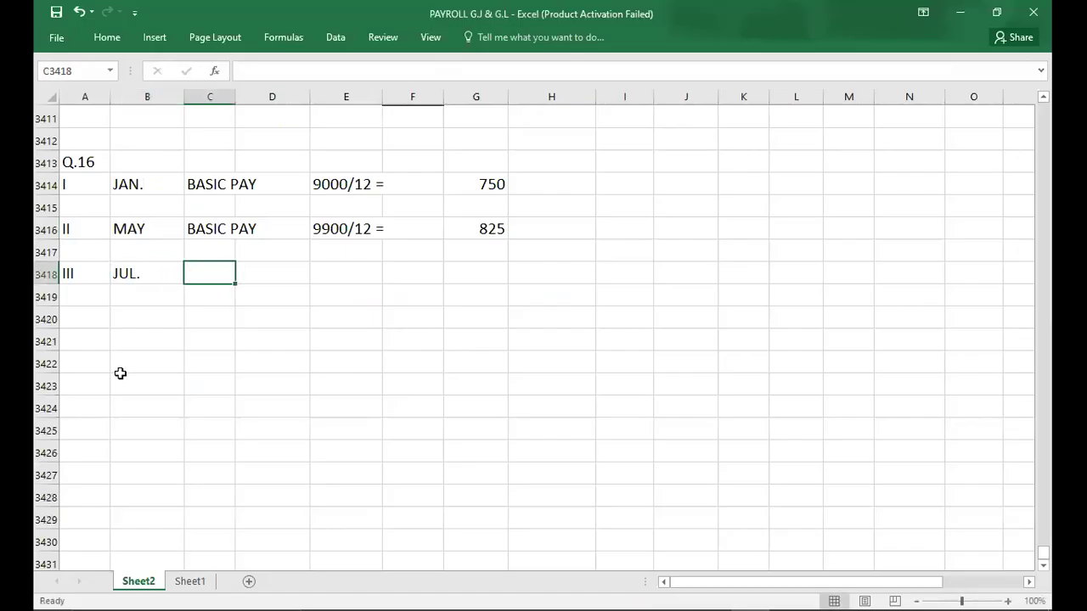
Enter BASIC PAY in C3418 and 825 in G3418 for July, checking the salary details in the PDF.
text(BASIC PAY)
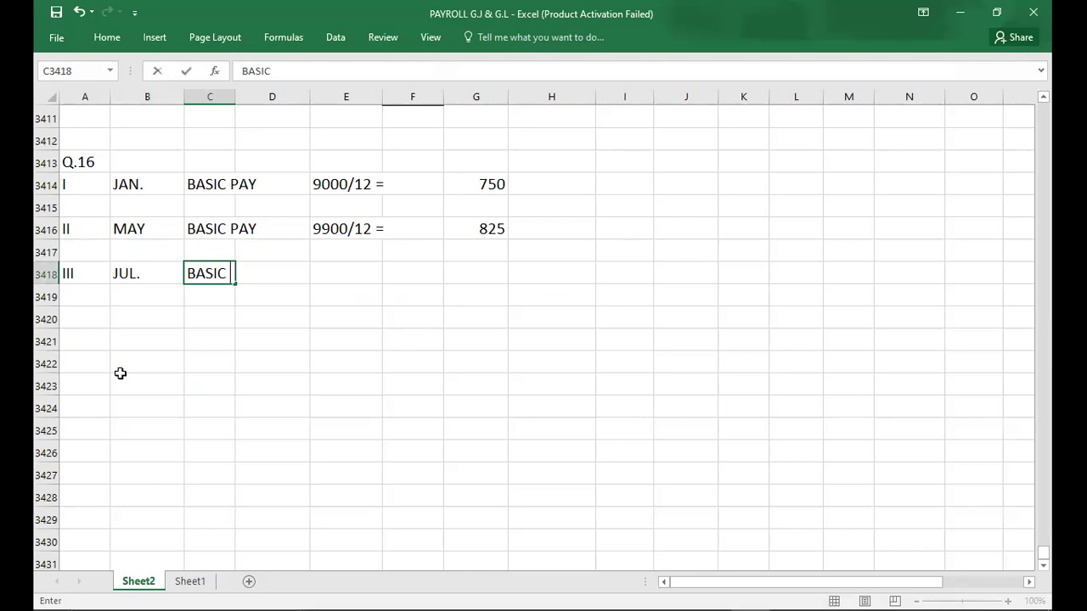
key(Tab)
key(Tab)
key(alt+Tab)
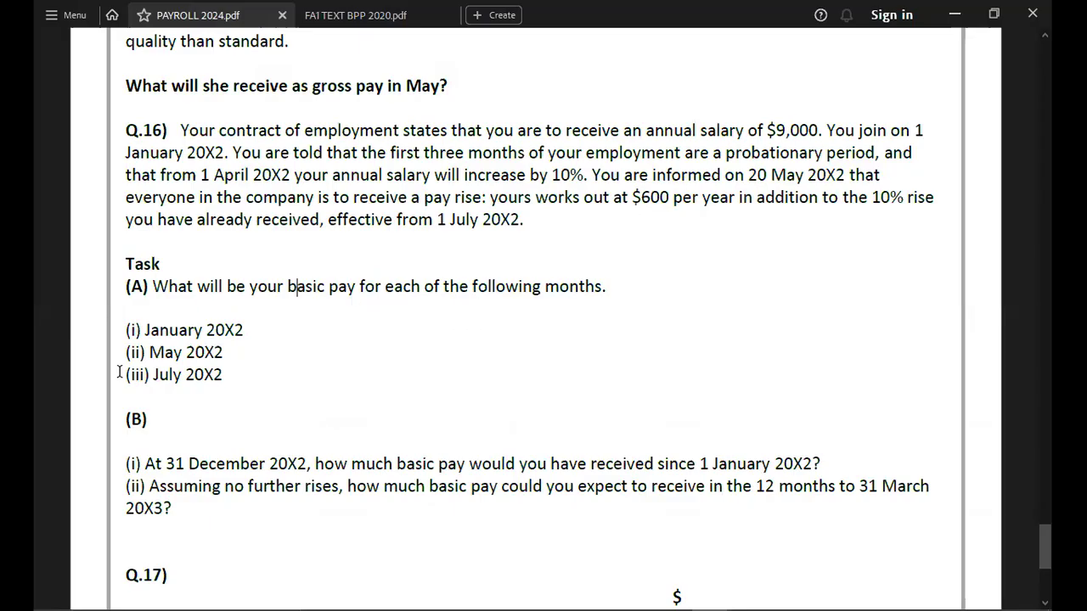
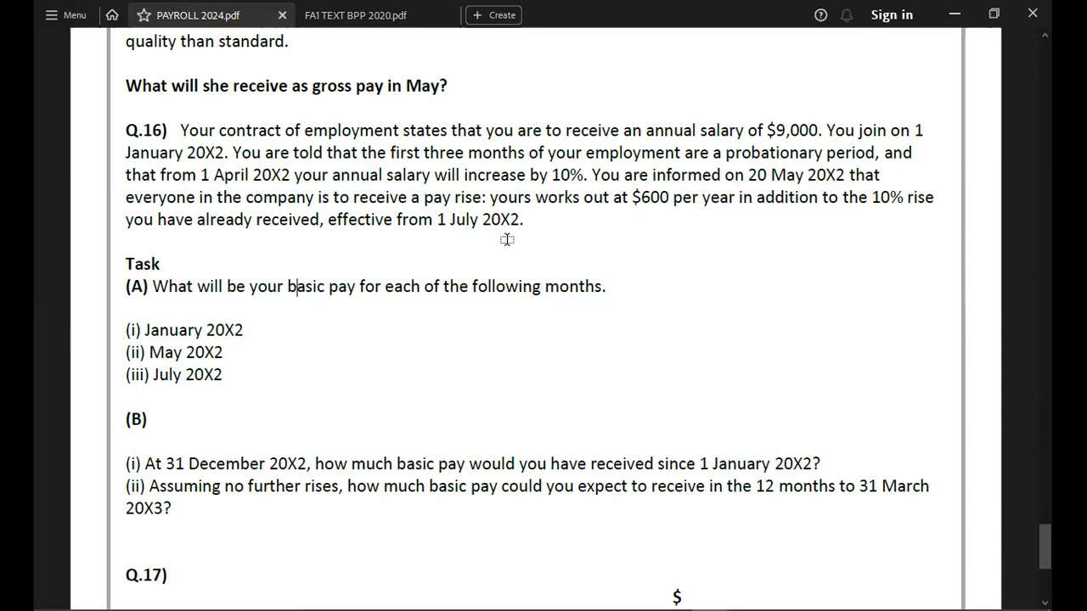
key(alt+Tab)
key(Tab)
key(Tab)
text(825)
key(Return)
Label C3419 as PAY RISE, checking the July increase in the PDF's Q.16.
key(Tab)
key(Tab)
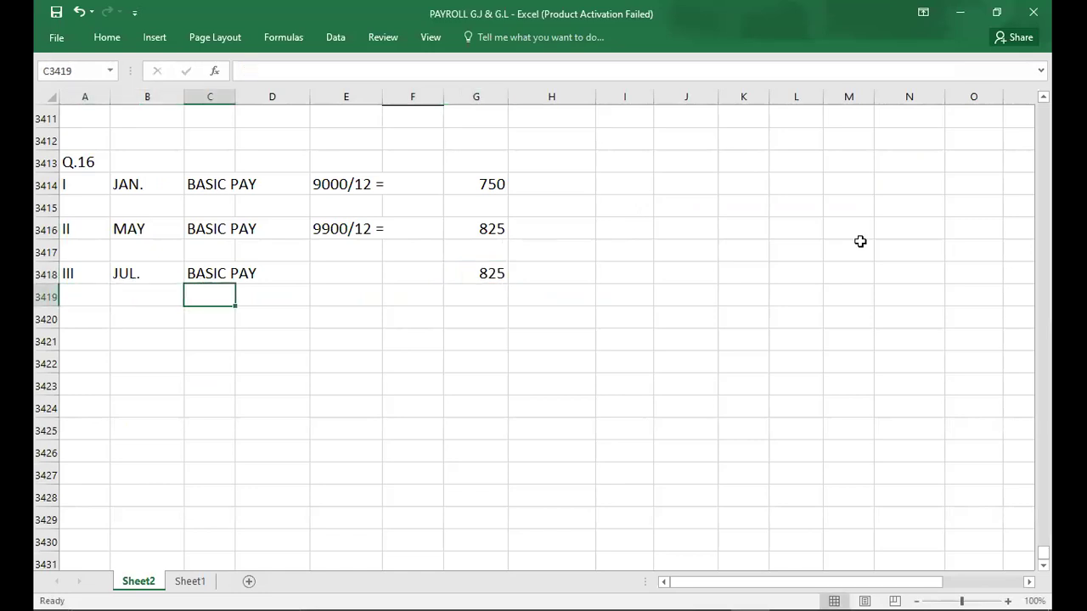
key(alt+Tab)
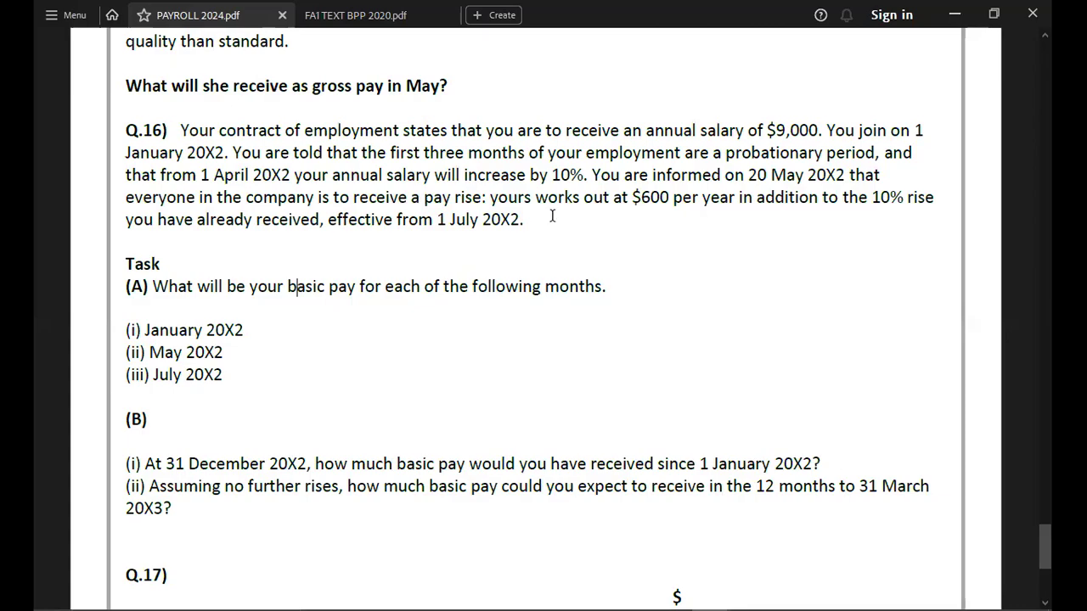
key(alt+Tab)
text(PA)
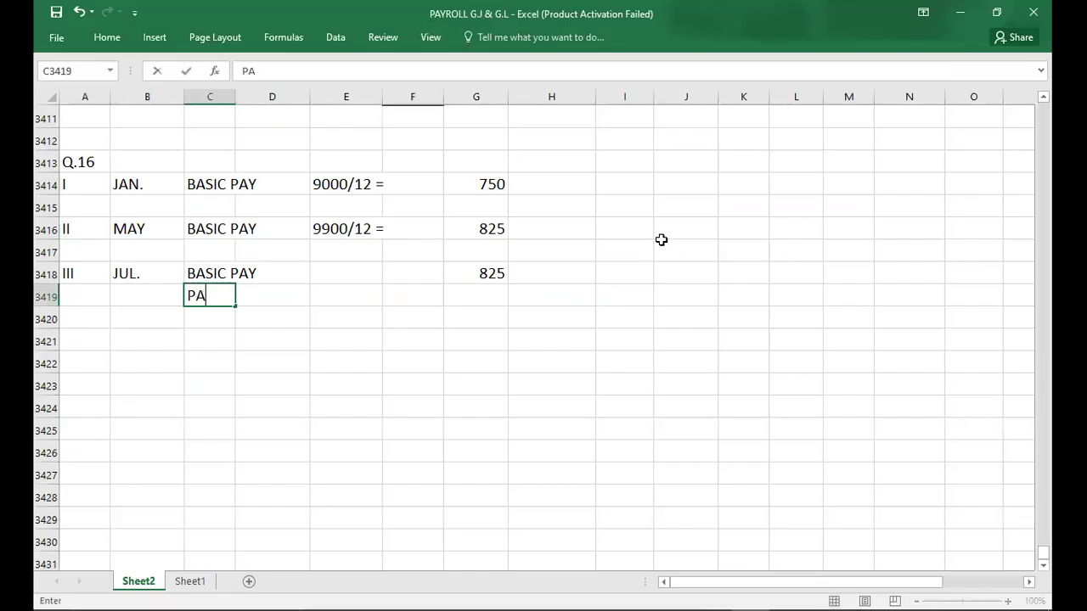
text(Y RISE)
key(Tab)
key(Tab)
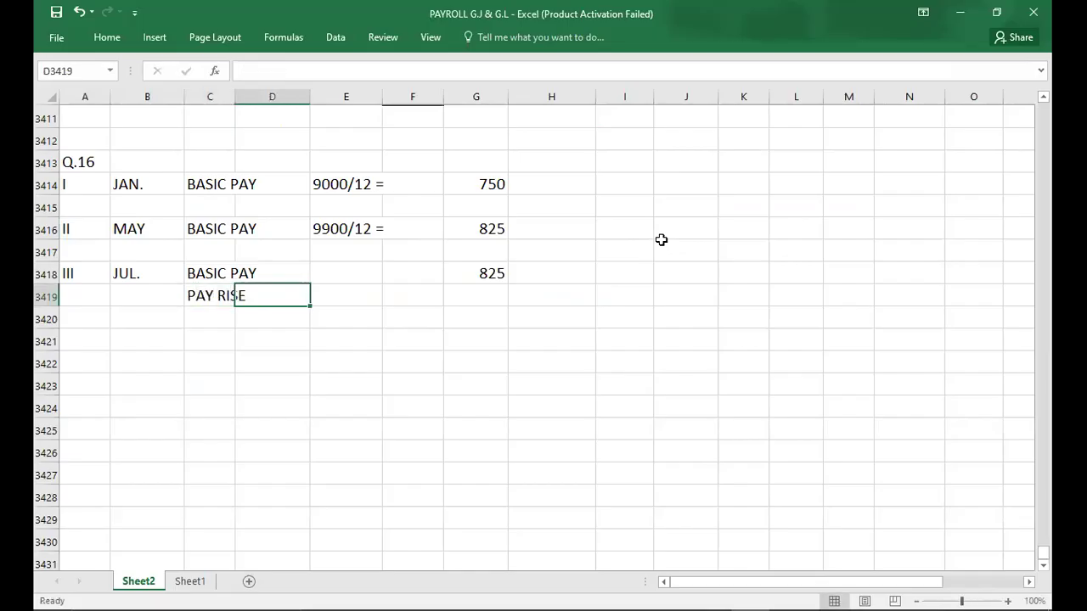
Complete the pay rise row with the working 600/12 = in E3419 and 50 in G3419, checking the yearly amount in the PDF.
text(600)
key(alt+Tab)
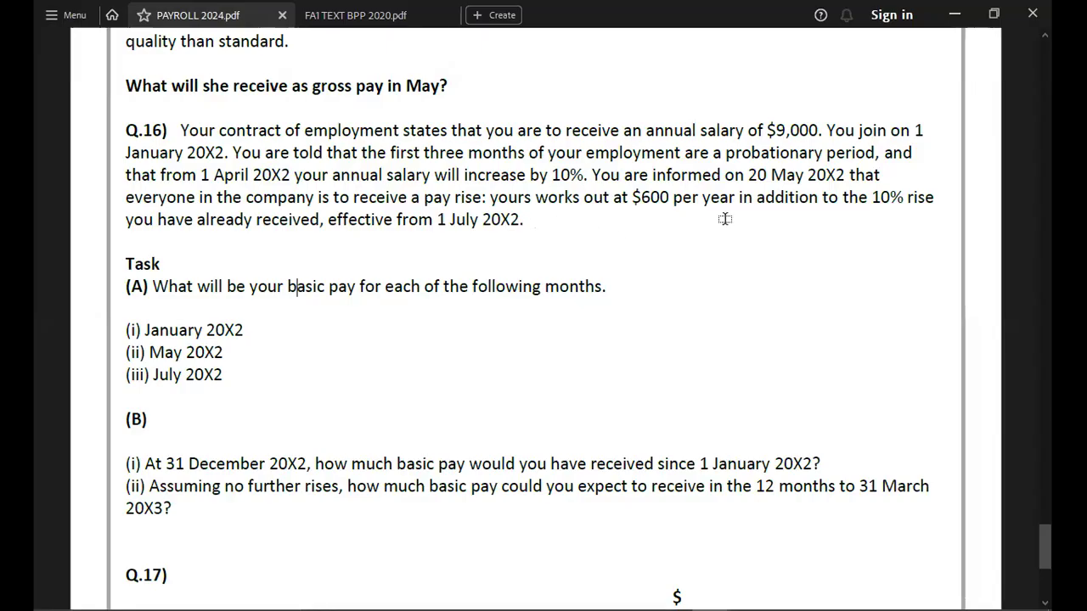
key(alt+Tab)
text(/12 =)
key(Tab)
key(Tab)
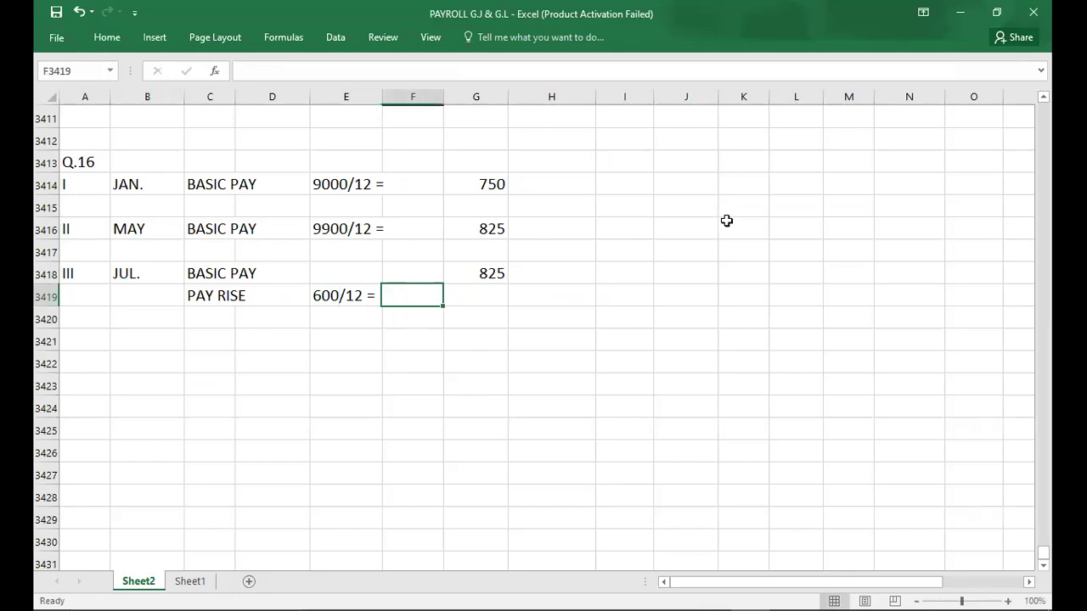
text(50)
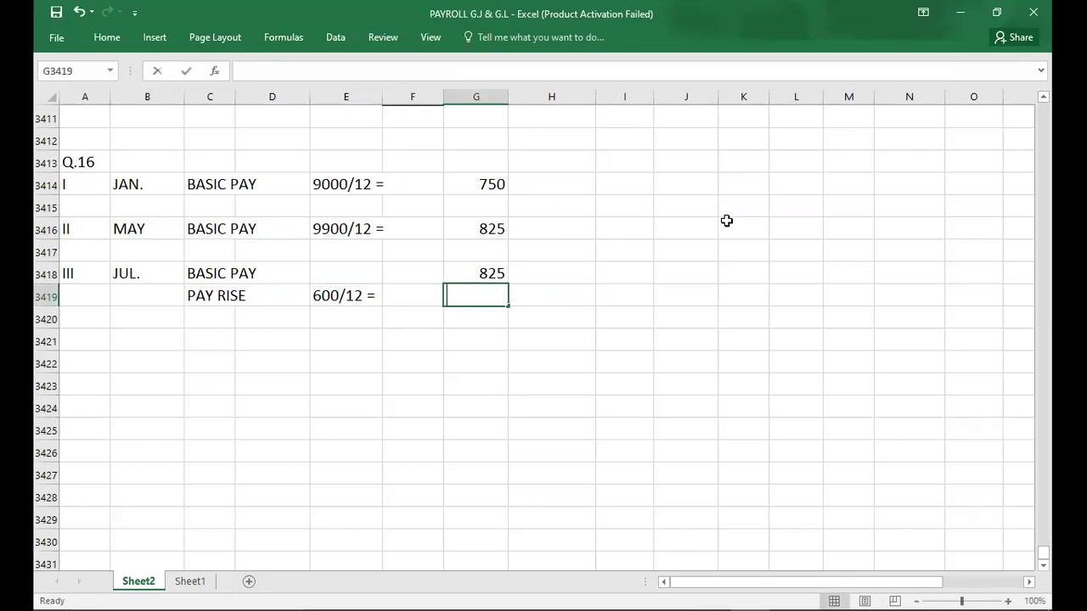
key(Return)
Enter the July total 875 in G3420 and give the cell a top and double bottom border.
key(Tab)
key(Tab)
key(Tab)
key(Tab)
key(Tab)
key(Tab)
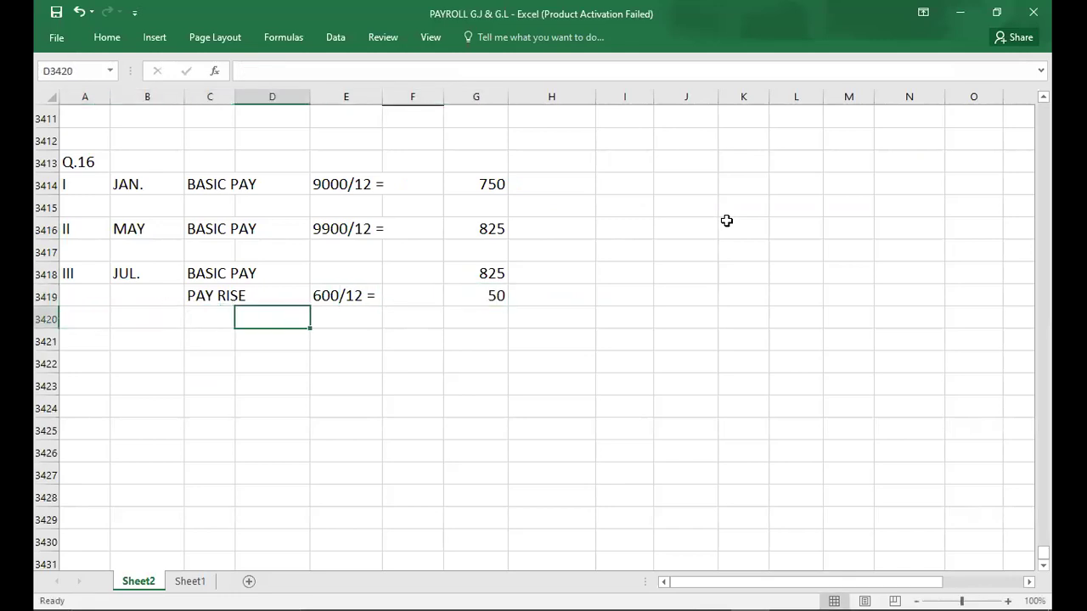
text(875)
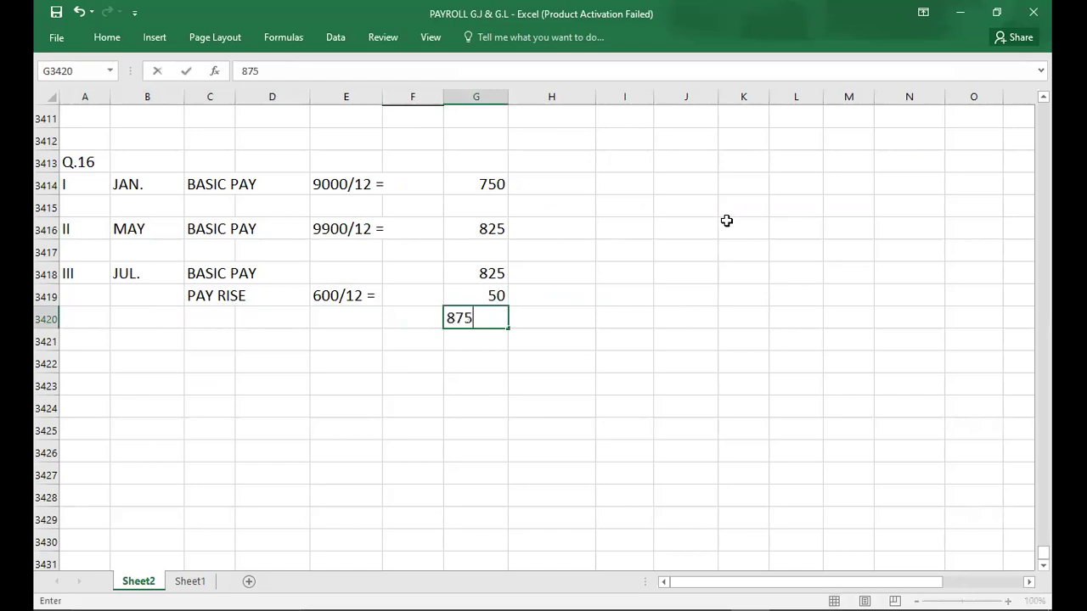
key(ctrl+Return)
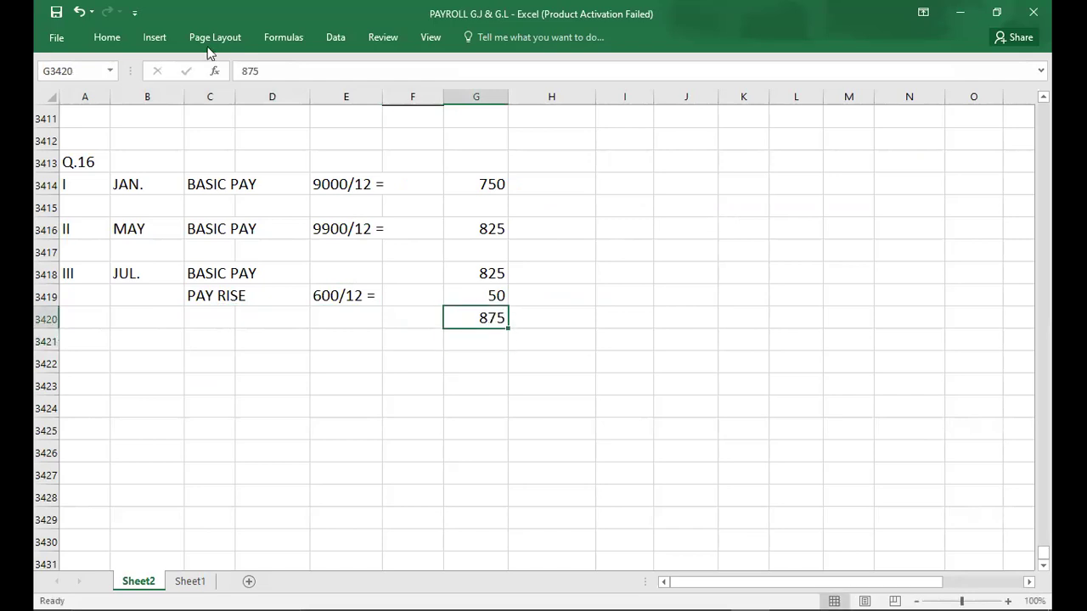
click(109, 39)
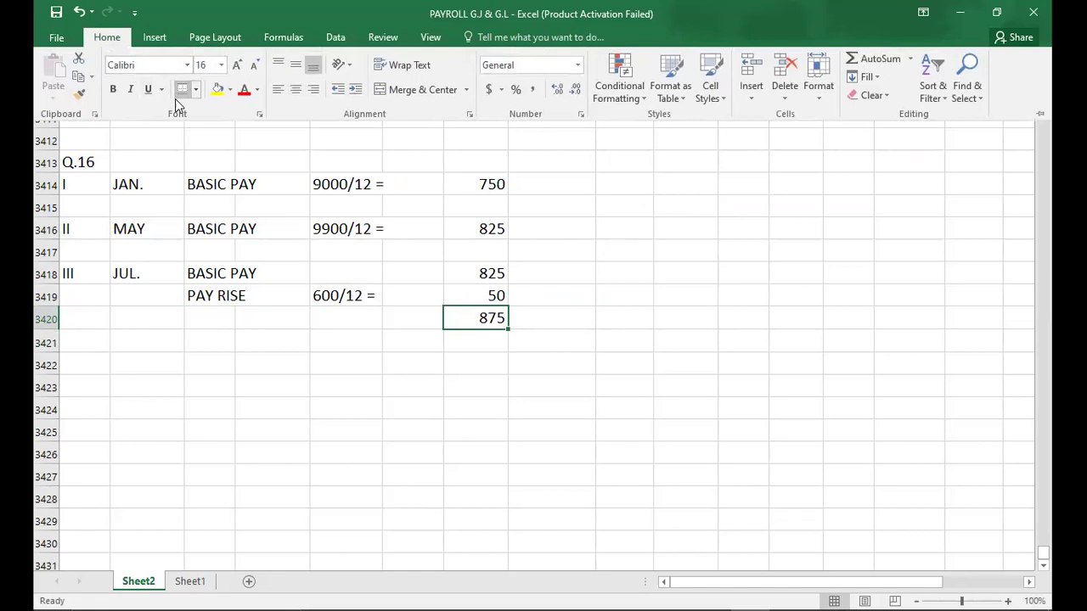
click(79, 364)
click(79, 363)
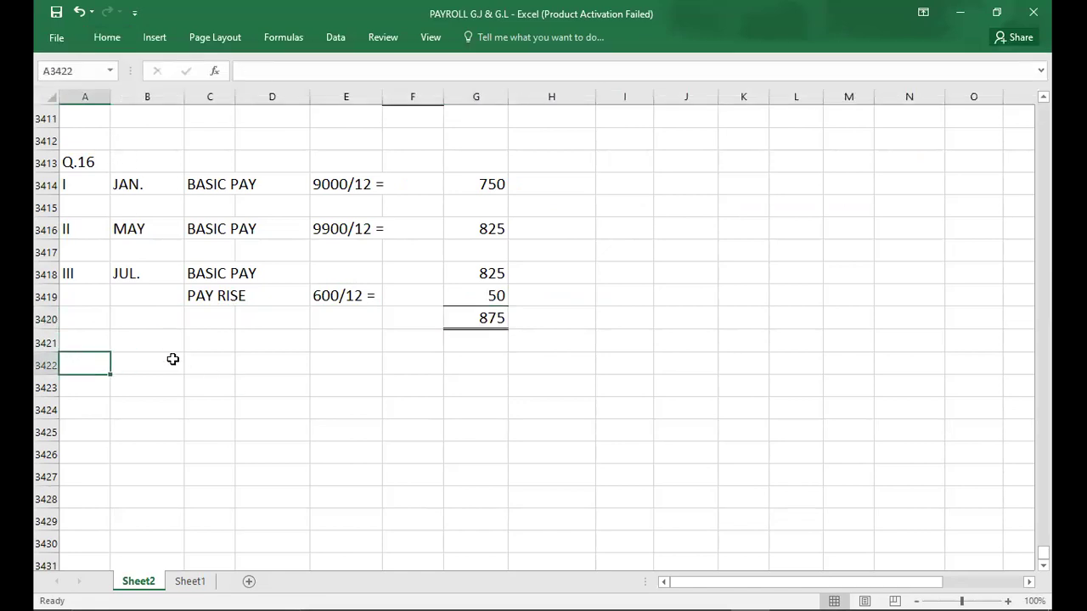
Add a bold heading B in A3422 for the second part of Q.16, checking its label in the PDF.
key(alt+Tab)
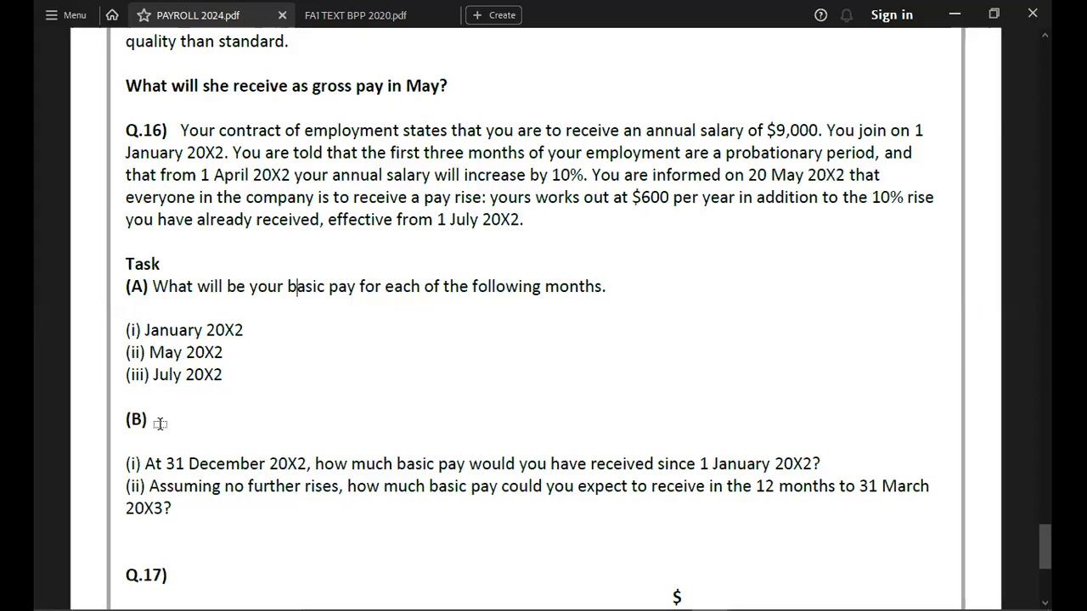
key(alt+Tab)
text(B)
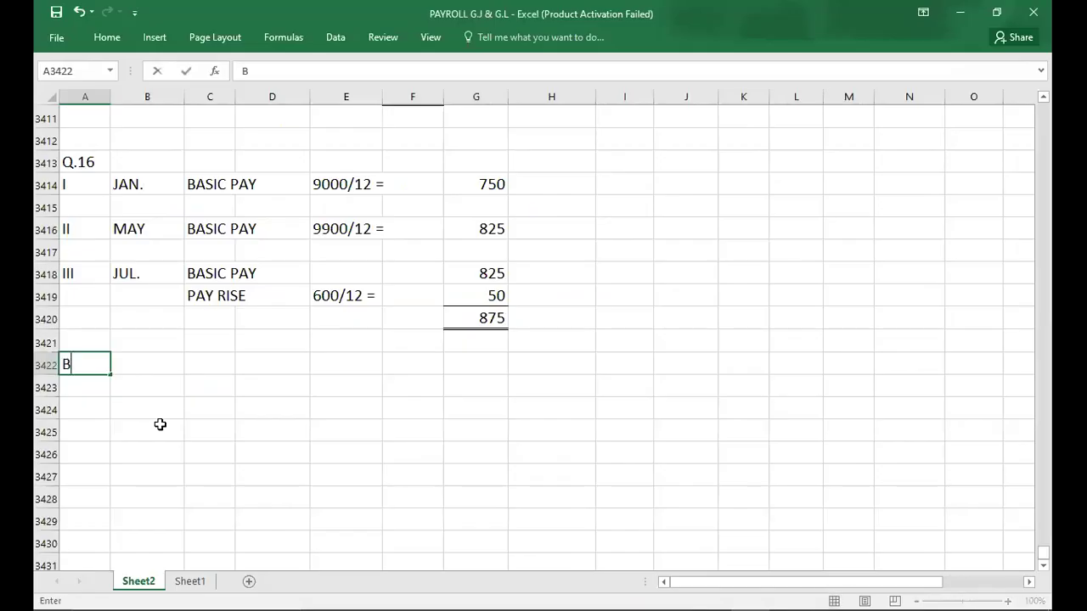
key(Up)
key(Up)
key(Up)
key(Up)
key(Down)
key(Down)
key(Down)
key(Down)
key(ctrl+b)
Move the January to July workings in A3414:G3420 down one row so they start at A3415.
key(Up)
key(Up)
key(Up)
key(Up)
key(Up)
key(Up)
key(Up)
key(Up)
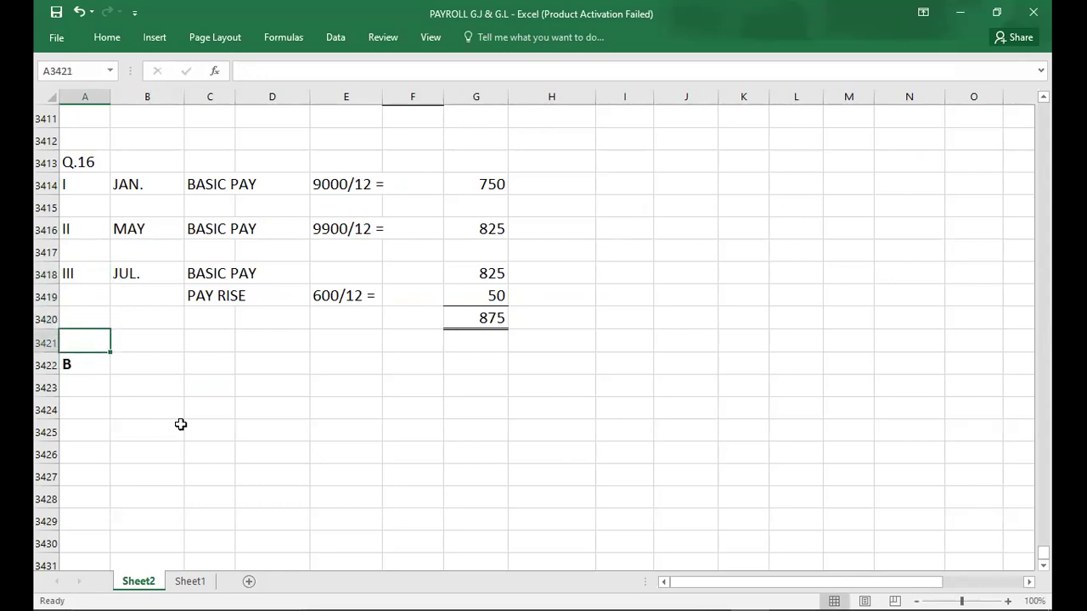
key(shift+Right)
key(shift+Right)
key(shift+Right)
key(shift+Right)
key(shift+Right)
key(shift+Right)
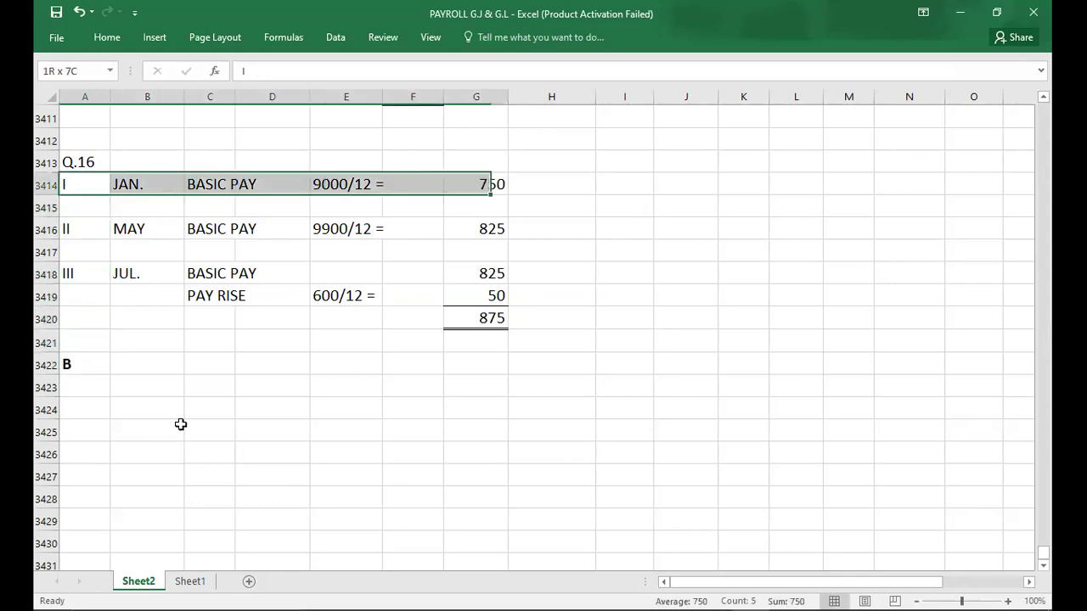
key(shift+Down)
key(shift+Down)
key(shift+Down)
key(shift+Down)
key(shift+Down)
key(shift+Down)
key(ctrl+x)
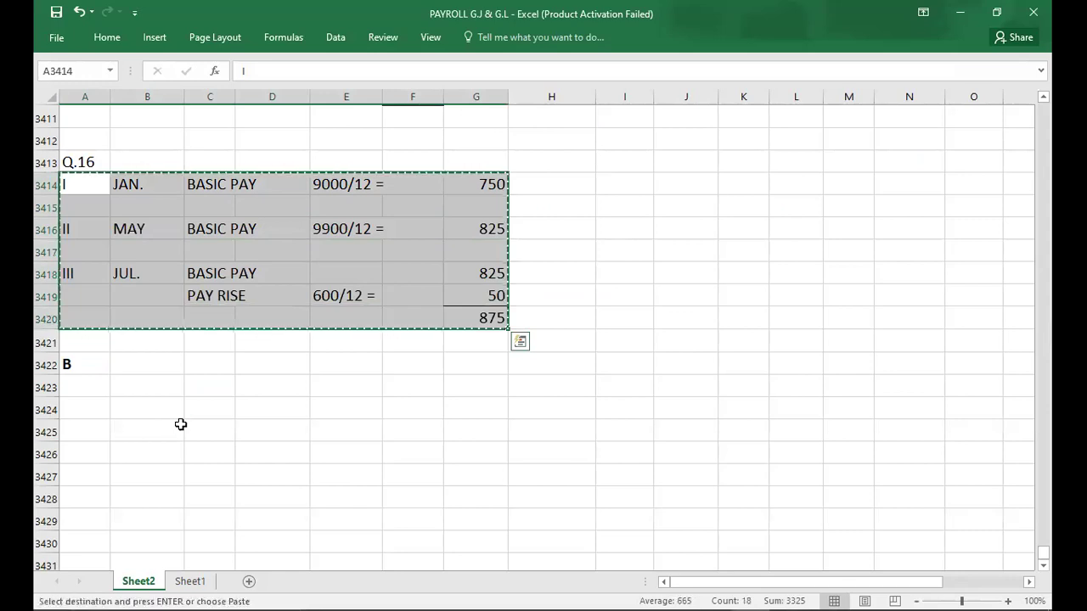
key(Down)
key(Return)
Add a bold heading A in cell A3414 above the moved workings.
key(Up)
key(Up)
key(Down)
text(A)
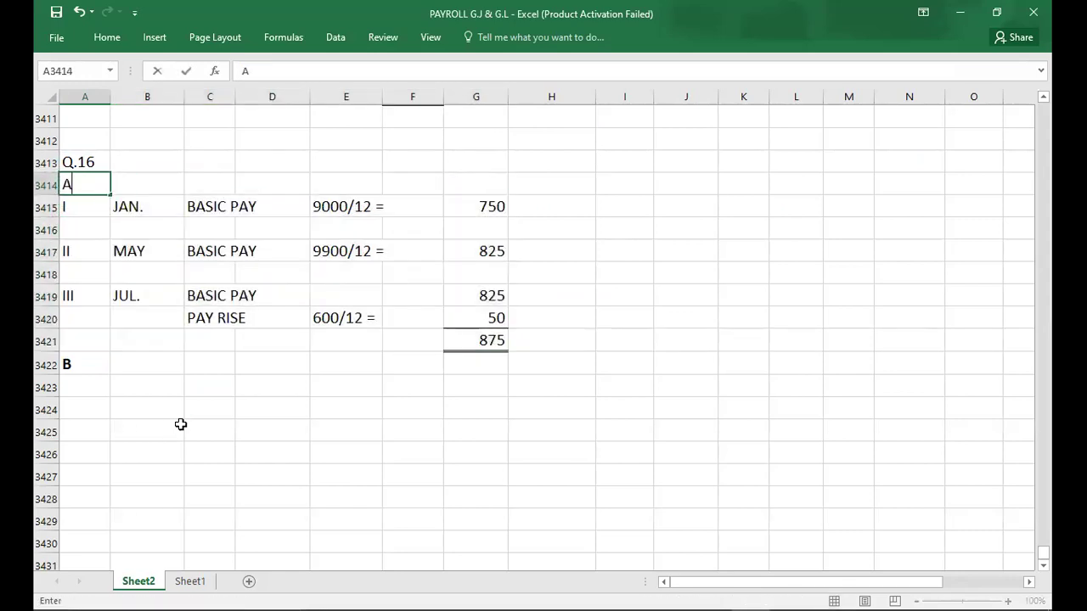
key(Return)
key(Up)
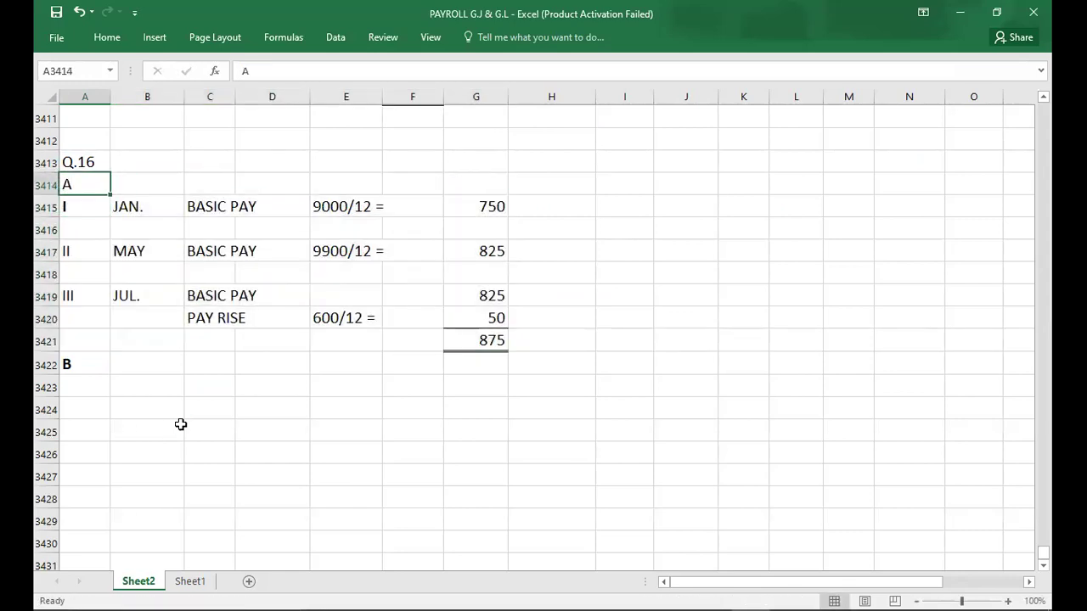
Number the first item of part B with I in cell A3423.
key(Down)
key(Down)
key(Down)
key(Down)
key(Down)
key(Down)
key(Down)
key(Down)
key(Down)
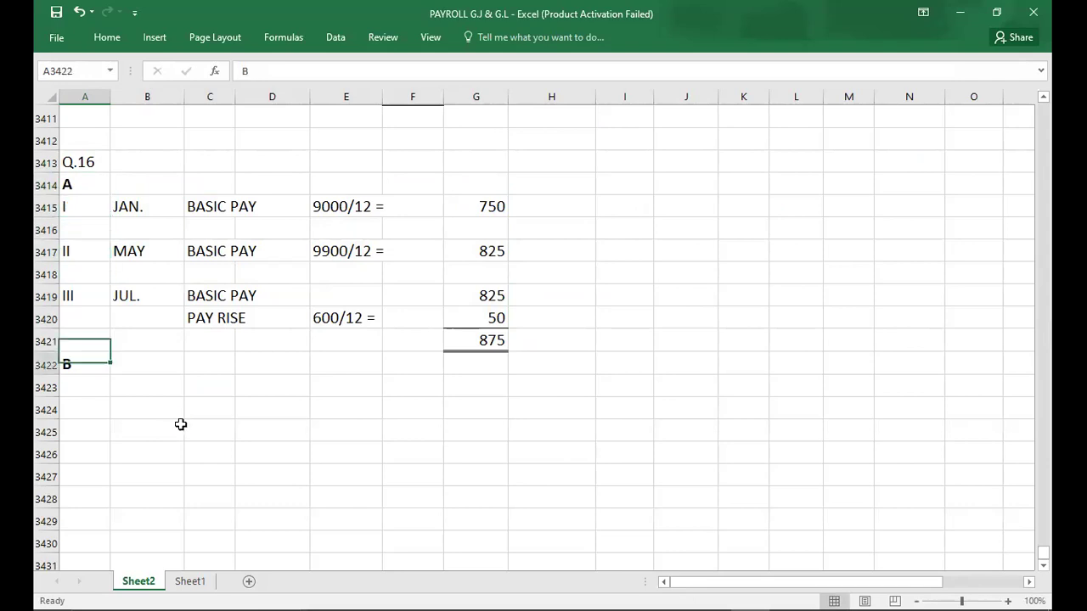
text(I)
key(Tab)
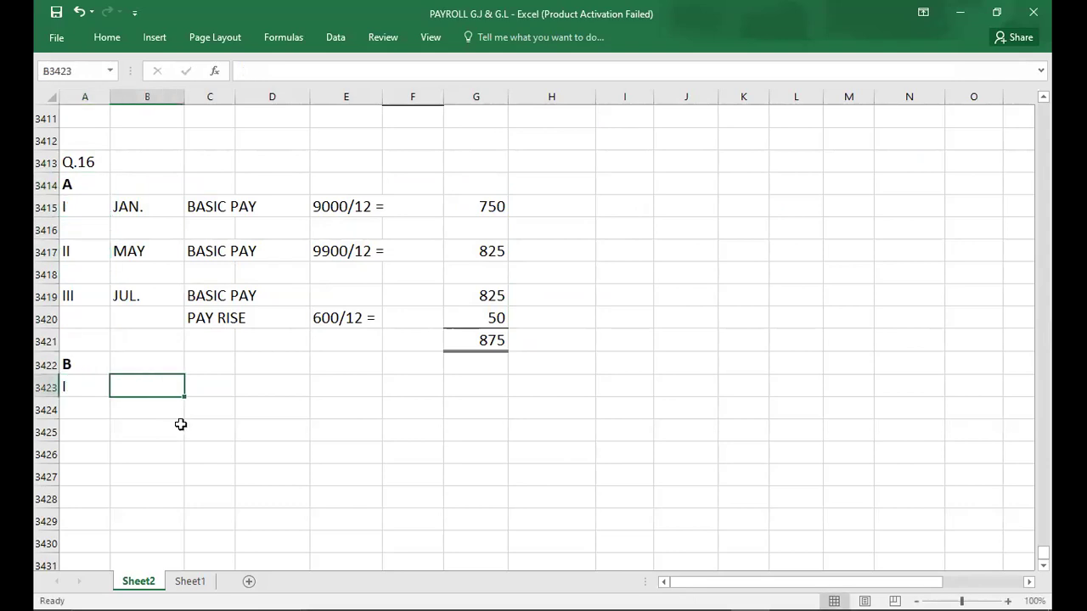
Read the Q.16 part B questions in the PDF and enter the period JAN.---MAR in B3423.
key(alt+Tab)
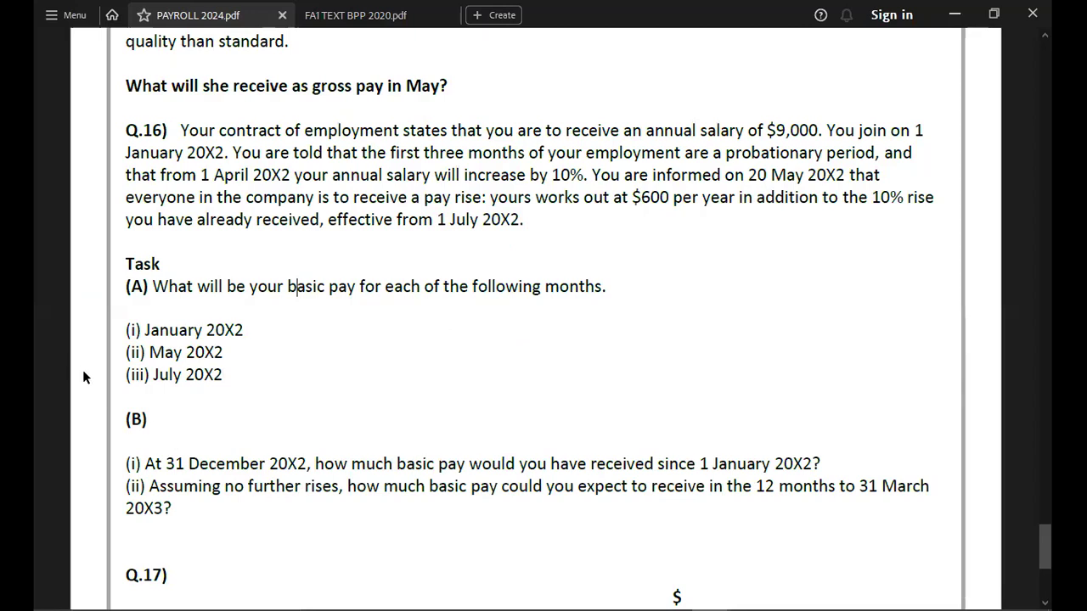
scroll(83, 370, down, 2)
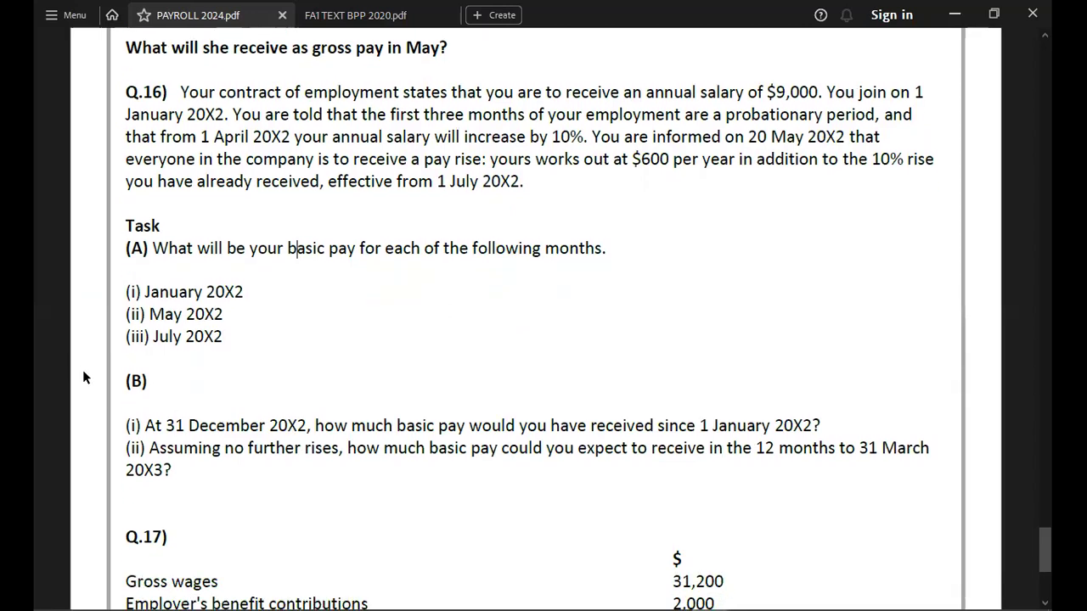
scroll(82, 369, down, 1)
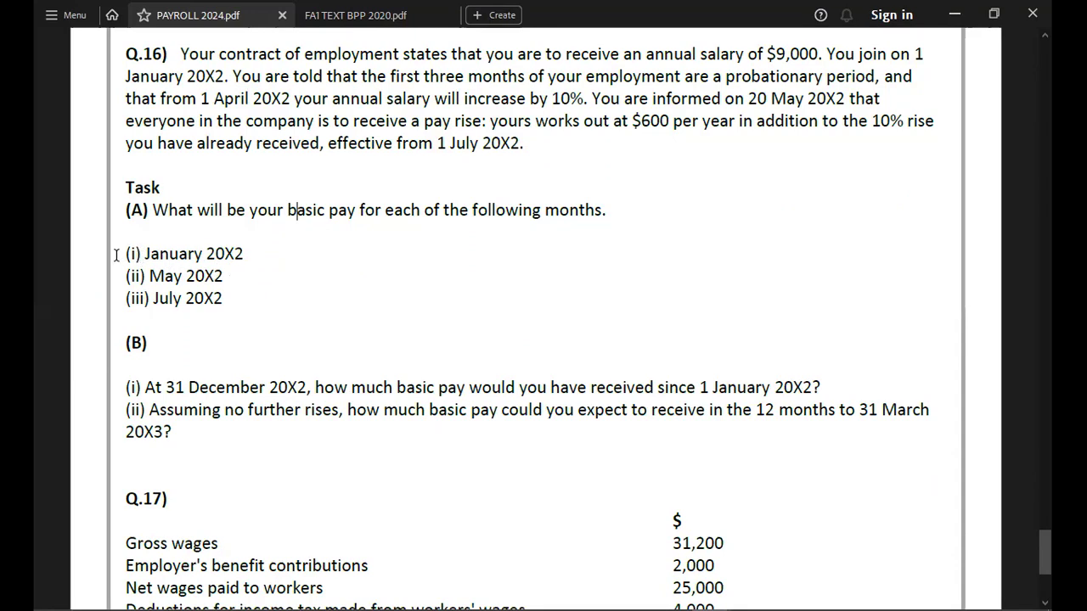
key(alt+Tab)
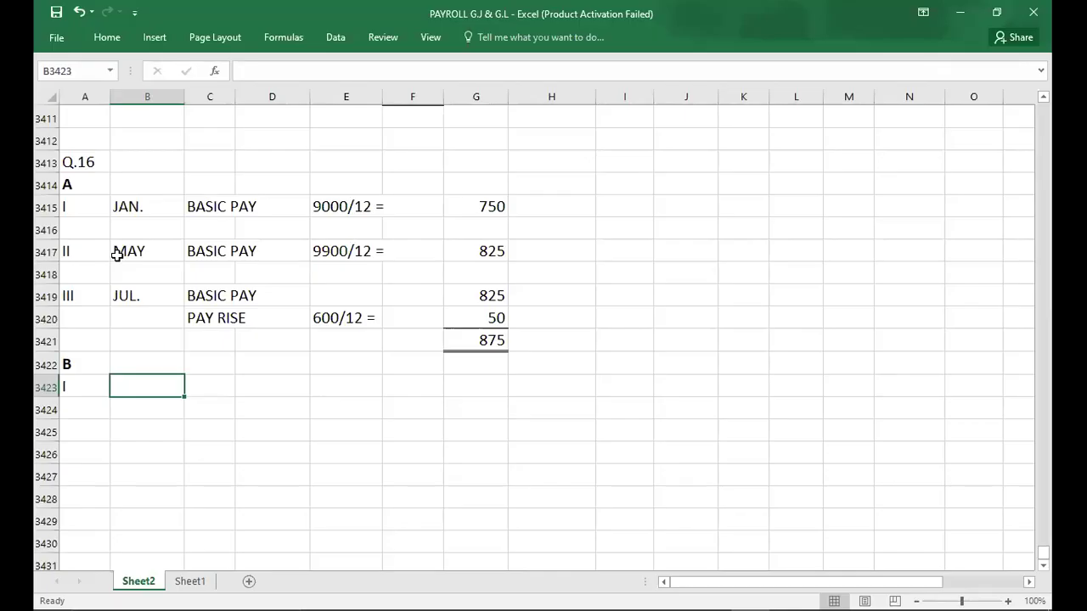
text(JAN.)
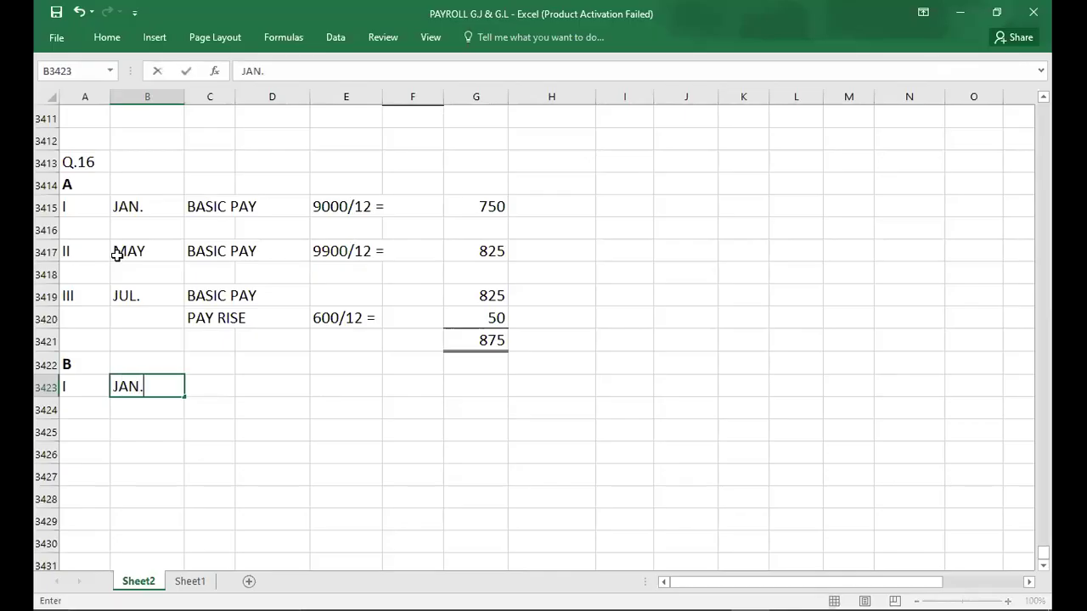
text(---MAR)
key(Tab)
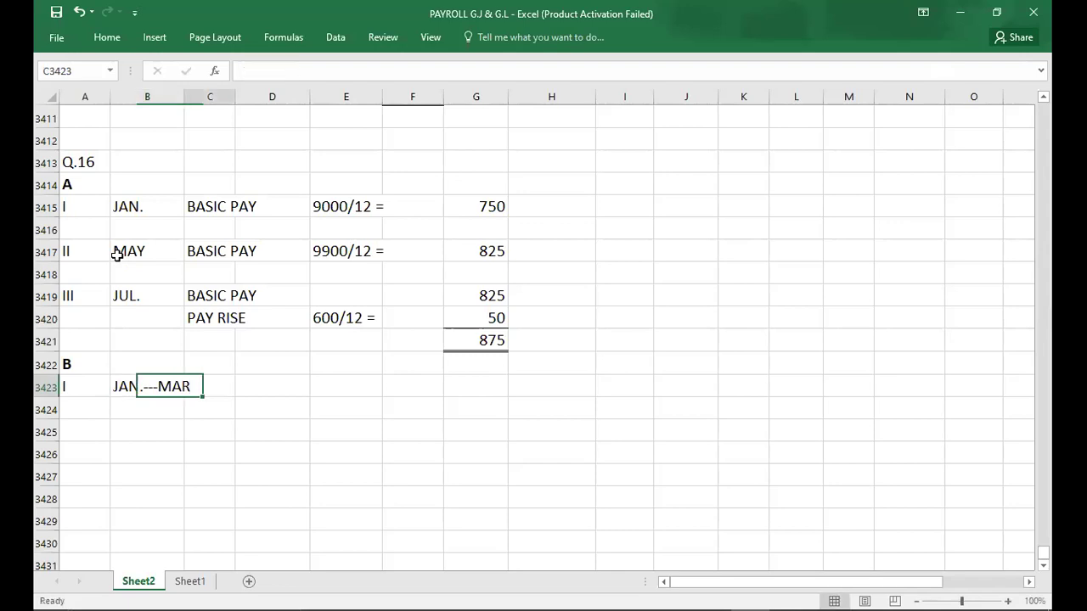
Complete the January to March row with the working 750*3 = in D3423 and 2250 in G3423.
key(Tab)
text(750)
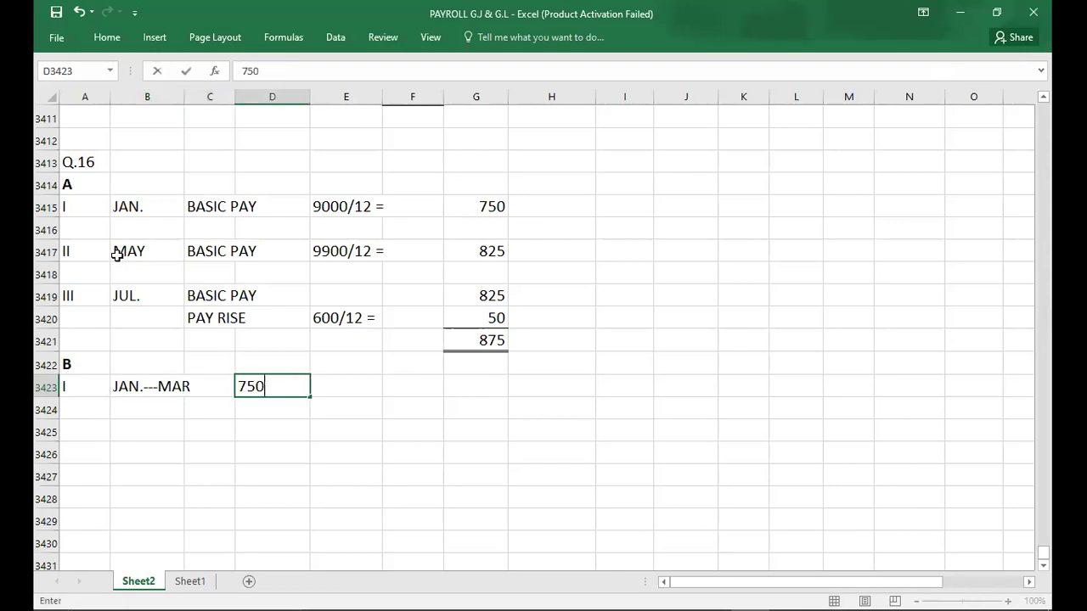
text(*3 =)
key(Tab)
key(Tab)
key(Tab)
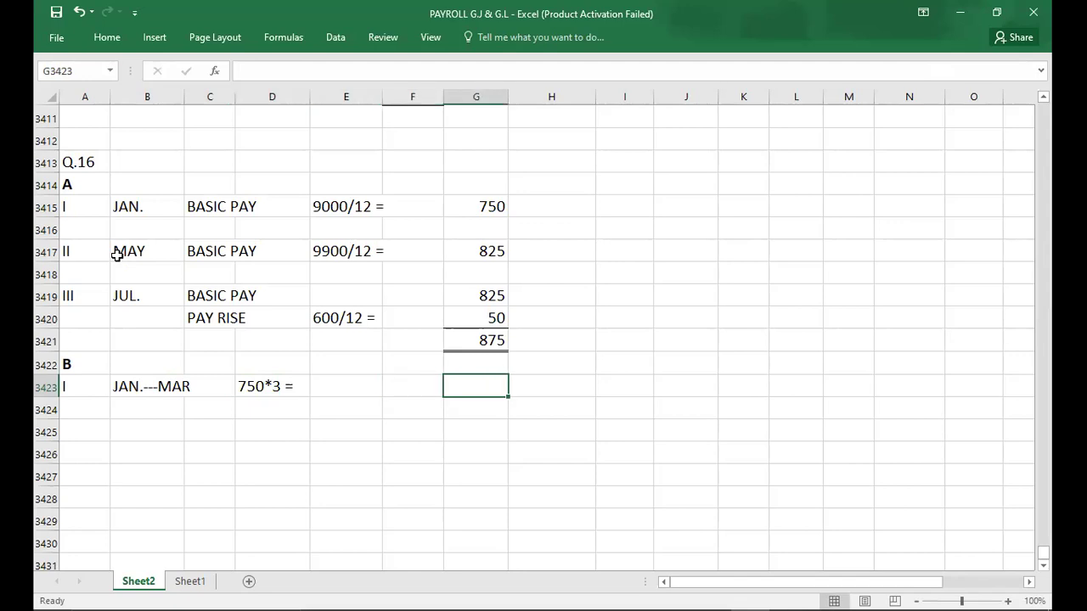
text(2250)
key(Return)
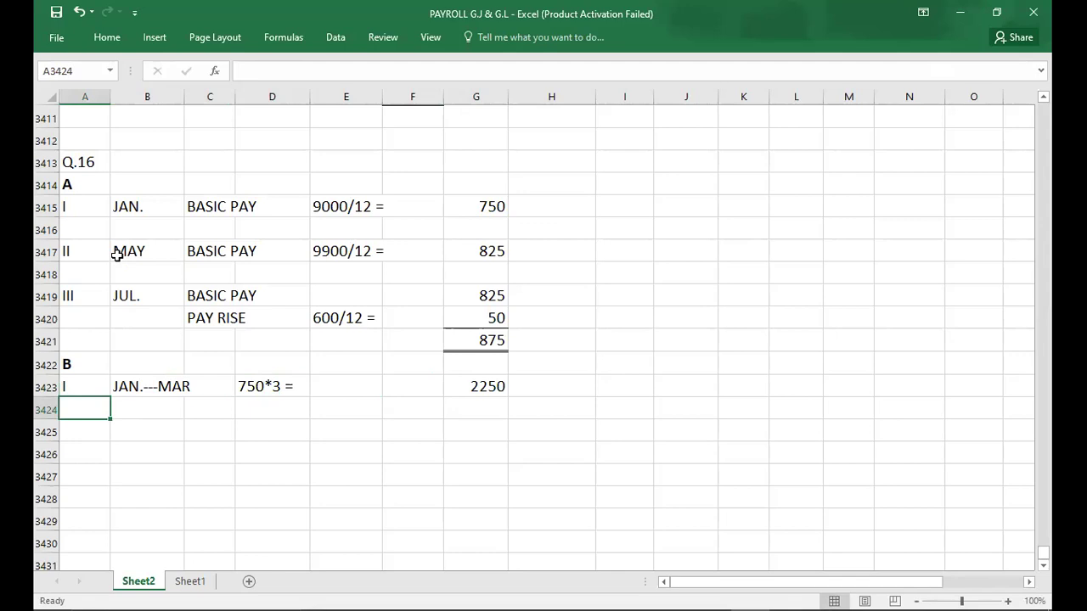
Start the second period of part B with APR.---JUN. in cell B3424.
key(Tab)
text(APR.)
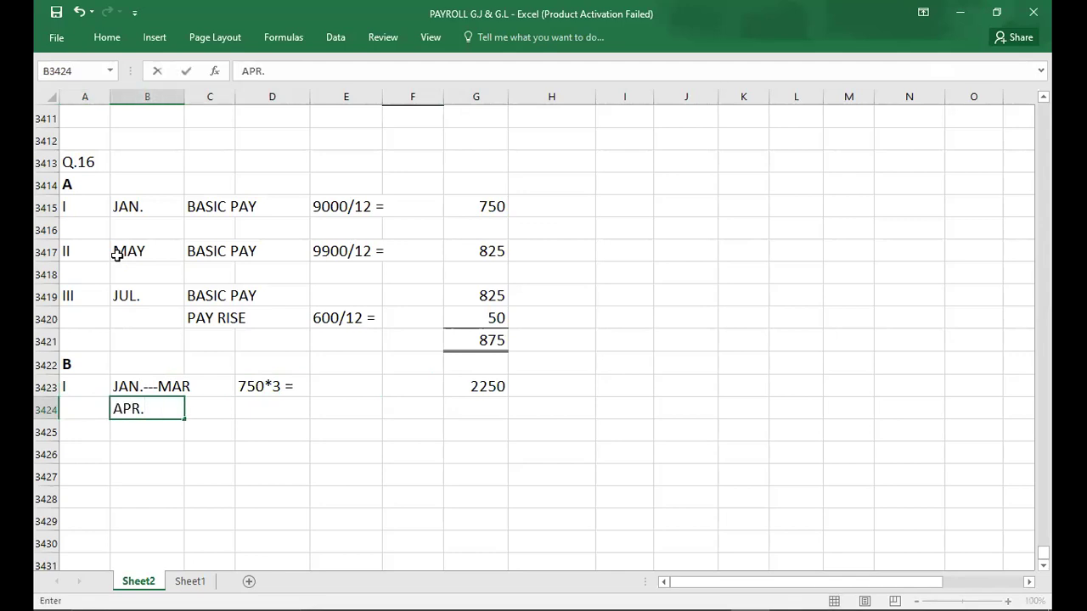
text(---JUN.)
key(Tab)
key(Tab)
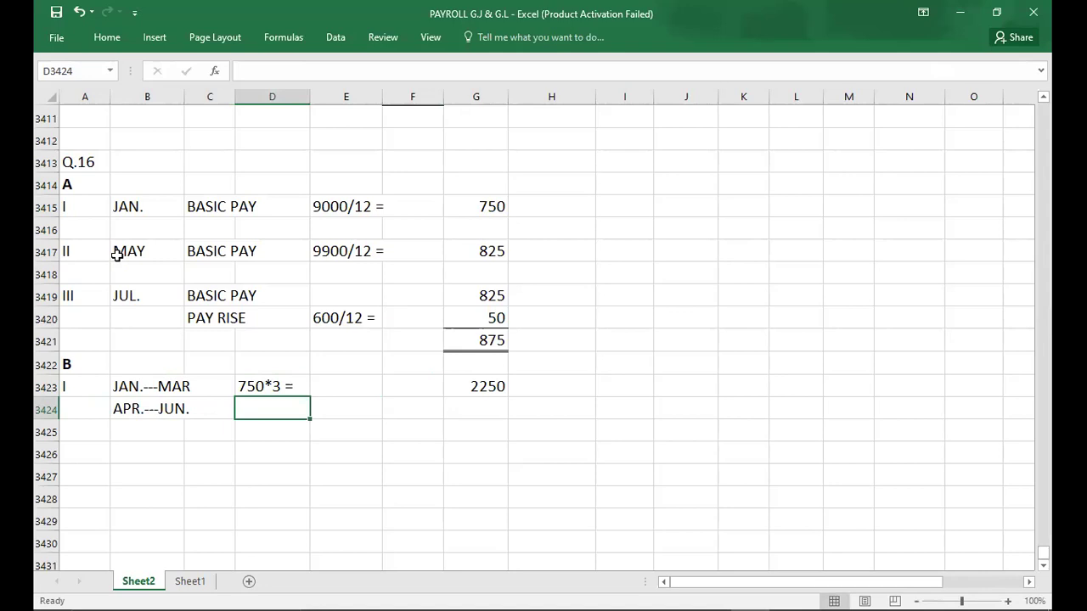
Complete the April to June row with the working 825*3 = in D3424 and 2475 in G3424.
text(825)
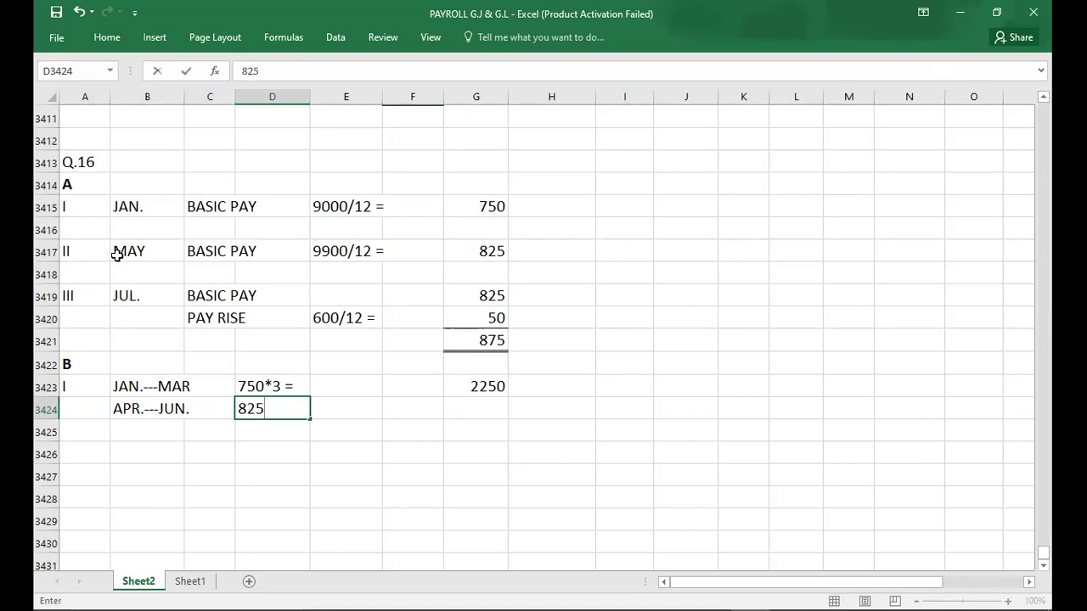
text(*3 =)
key(Right)
key(Right)
key(Right)
text(2475)
key(Return)
Enter the third period of part B as JUL.---DEC. in cell B3425.
key(Left)
key(Left)
key(Left)
key(Left)
key(Left)
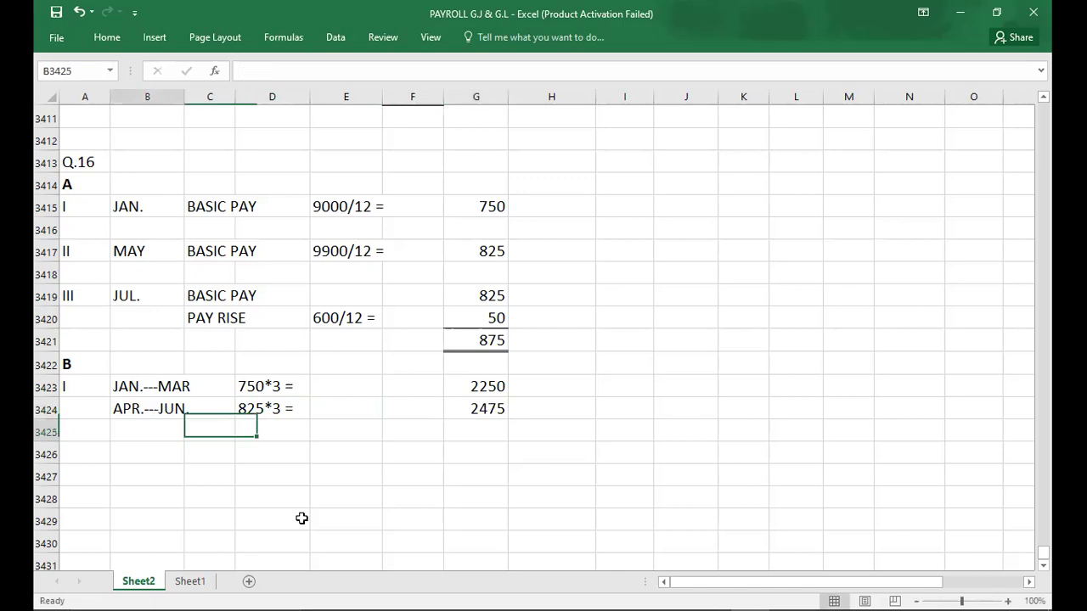
text(JUL)
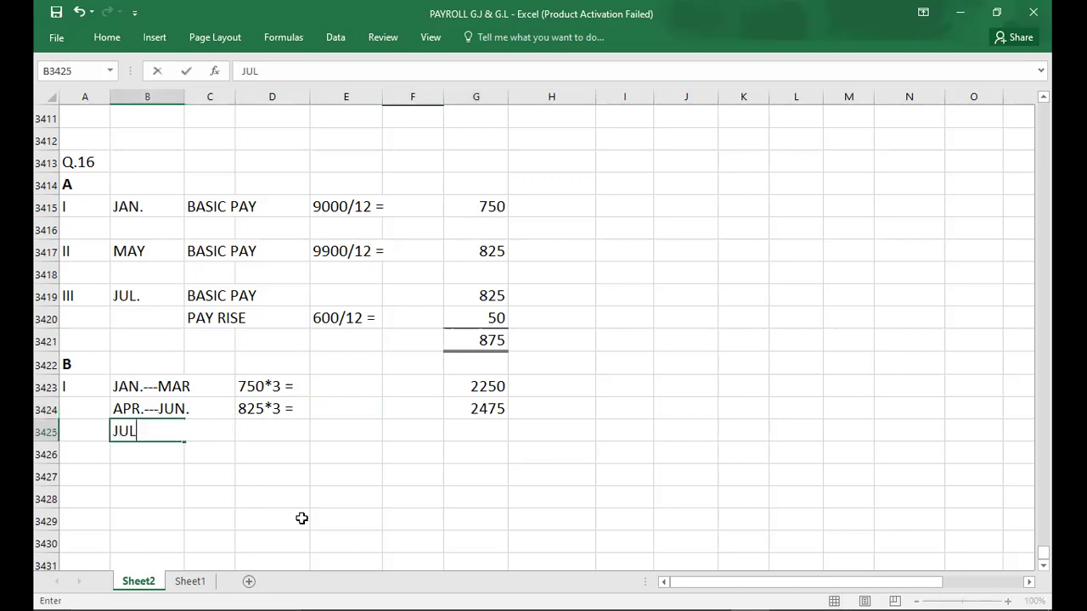
text(.---DEC.)
key(Right)
key(Right)
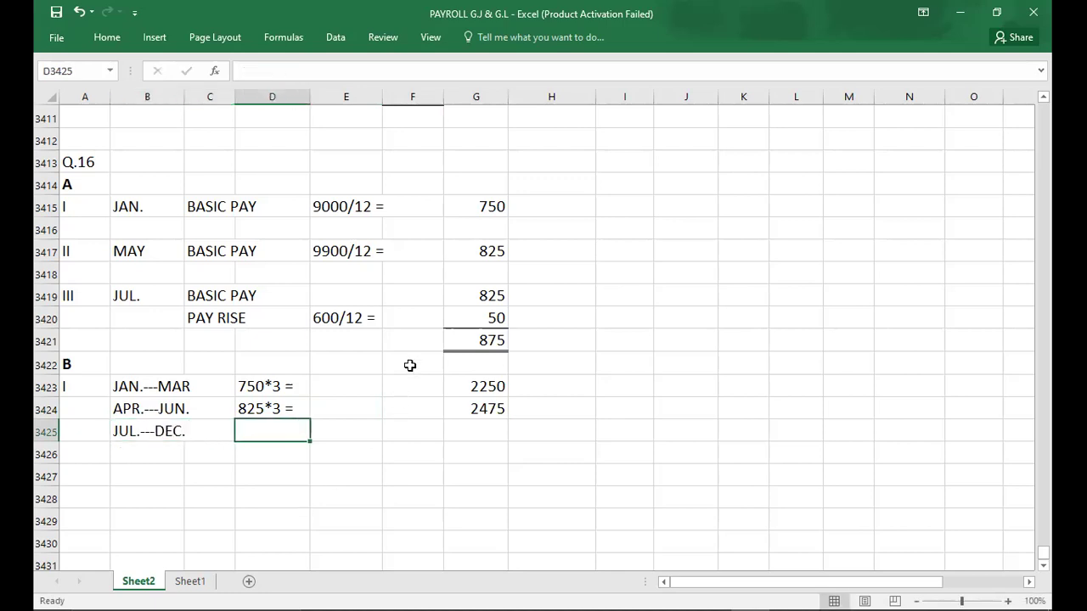
Check the July pay total in G3421, and enter the working 875*6 = in D3425 and 5250 in G3425.
click(456, 341)
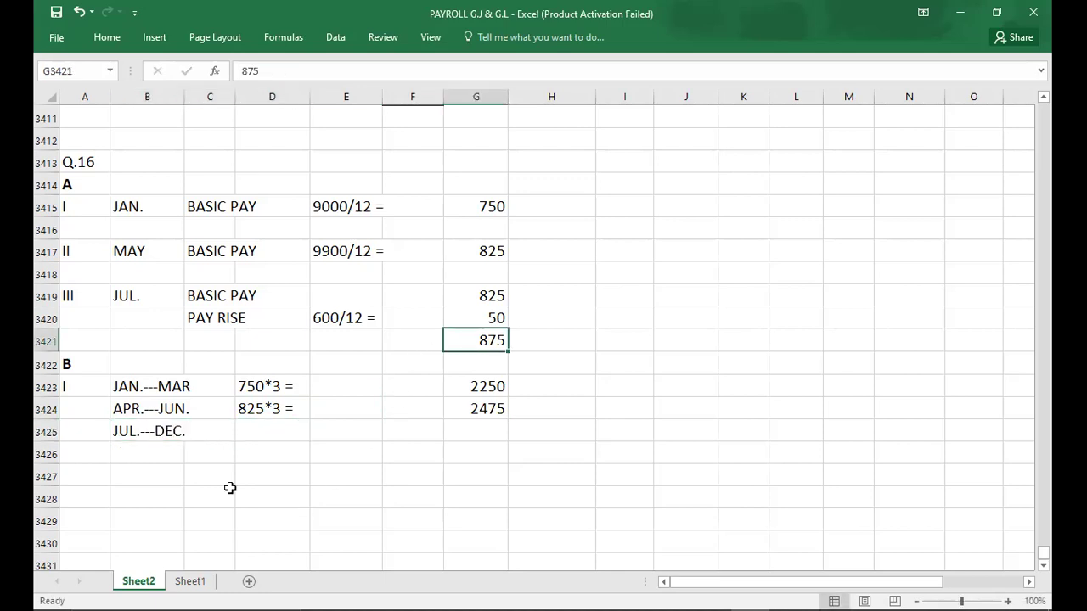
click(265, 433)
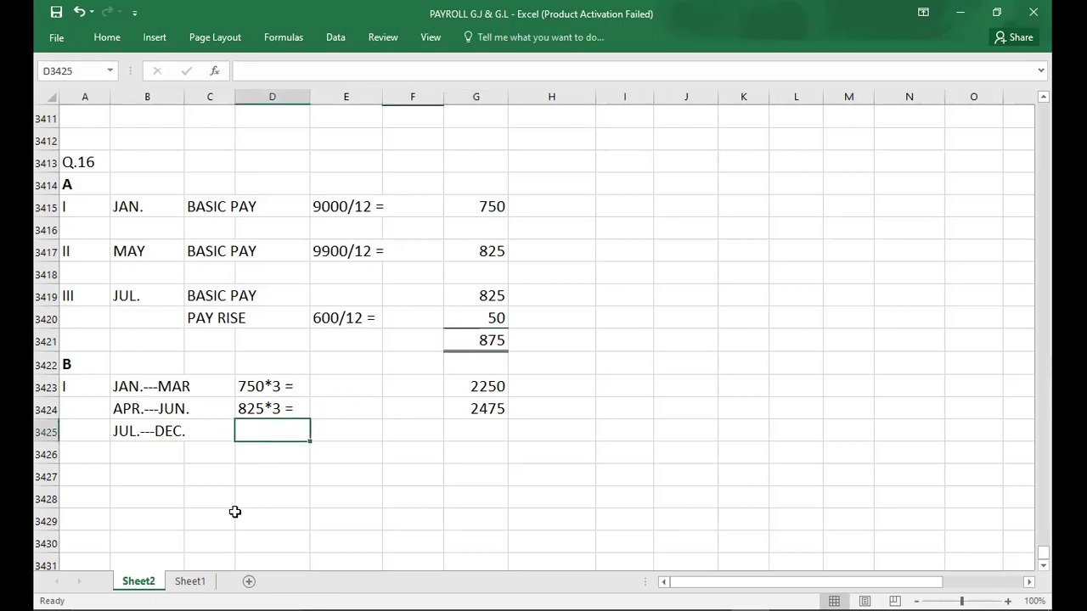
text(875*6 =)
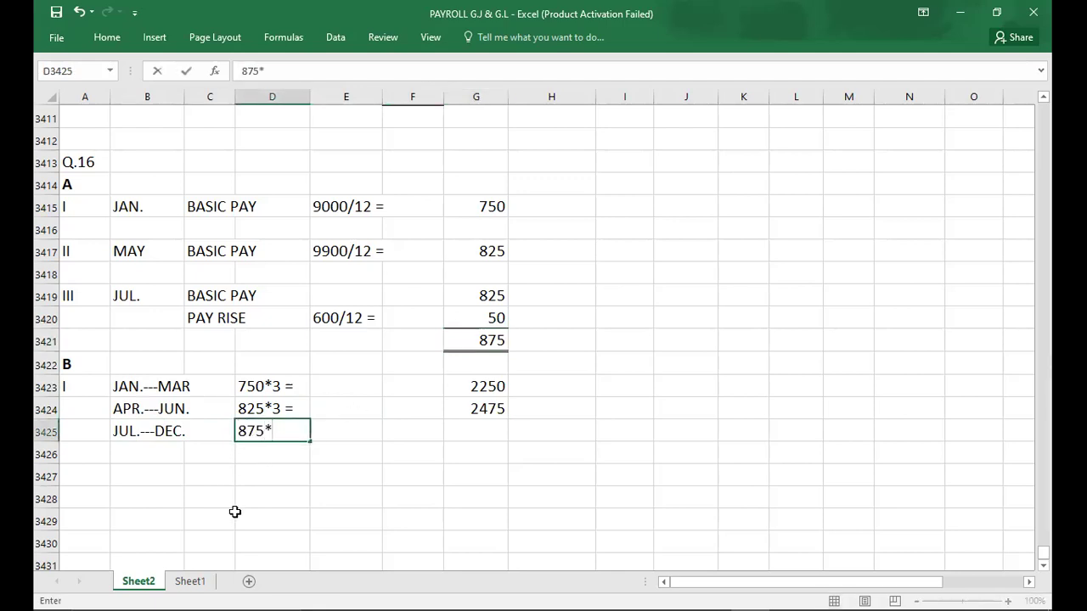
key(Tab)
key(Tab)
key(Tab)
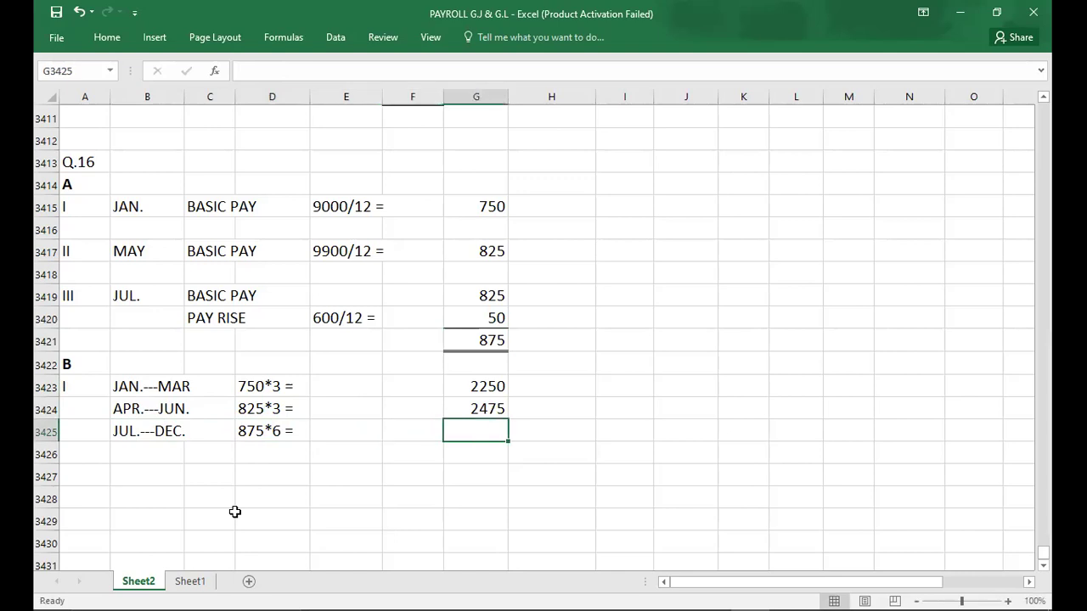
text(5250)
key(Right)
key(Right)
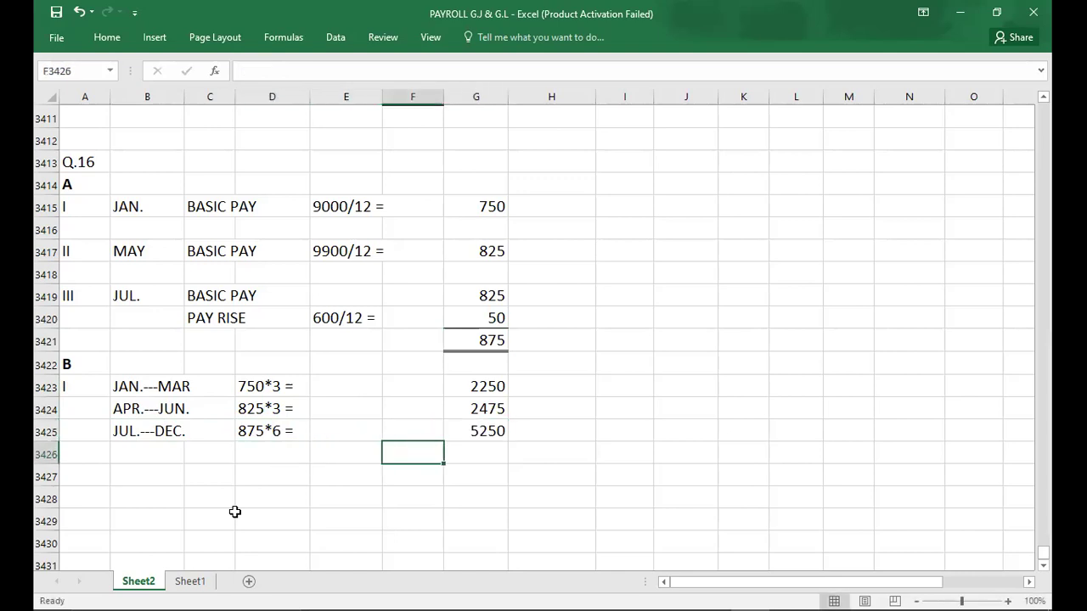
Enter the total 9975 of G3423:G3425 in G3426 and give it a top and double bottom border.
key(Right)
key(Up)
key(Up)
key(Up)
key(shift+Down)
key(shift+Down)
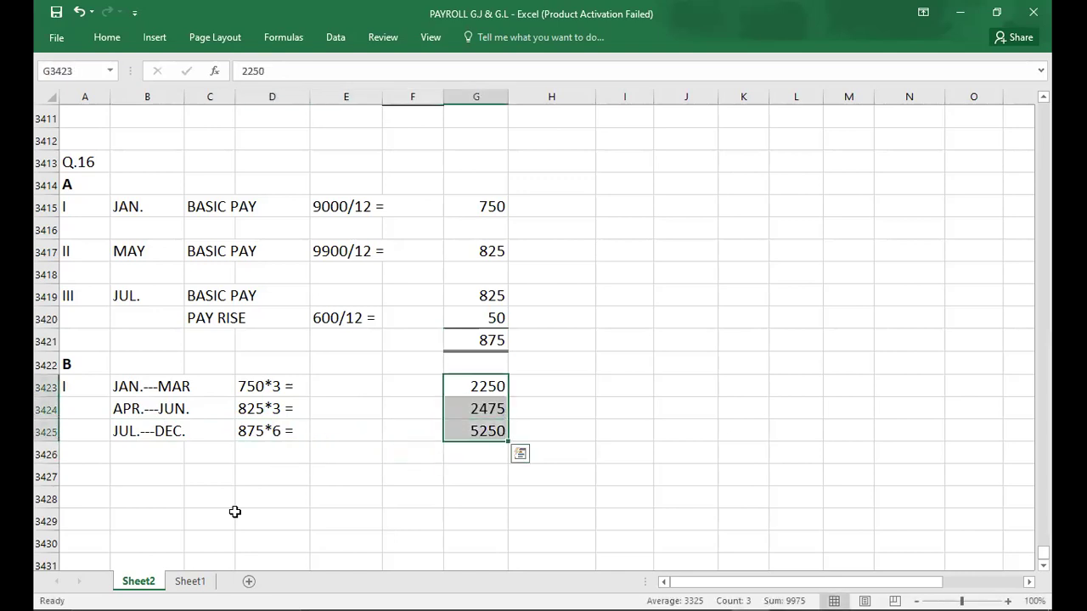
key(Down)
key(Down)
key(Down)
text(9975)
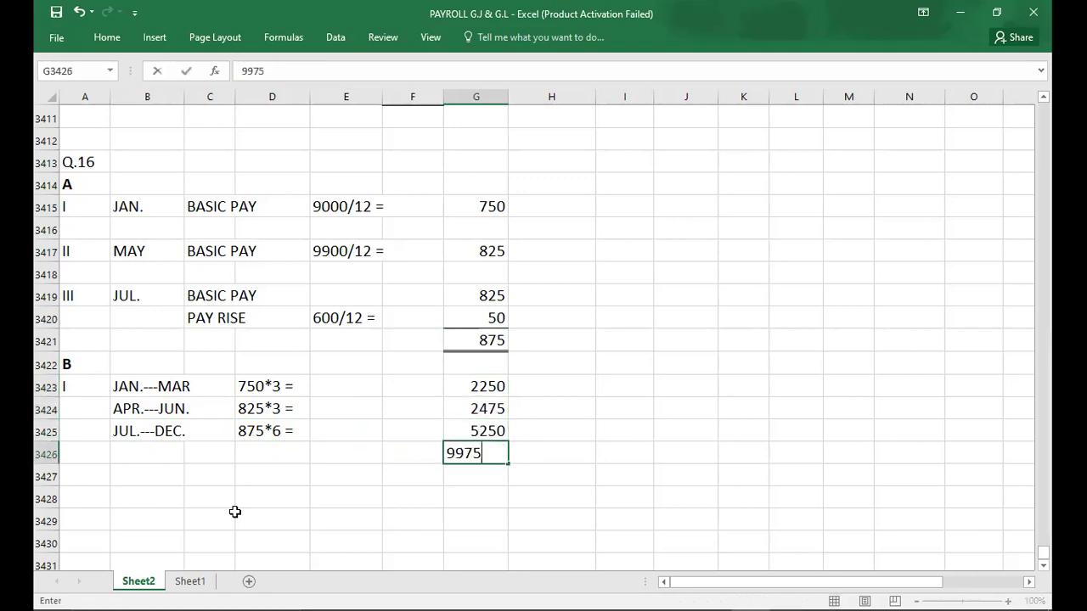
key(Return)
key(Up)
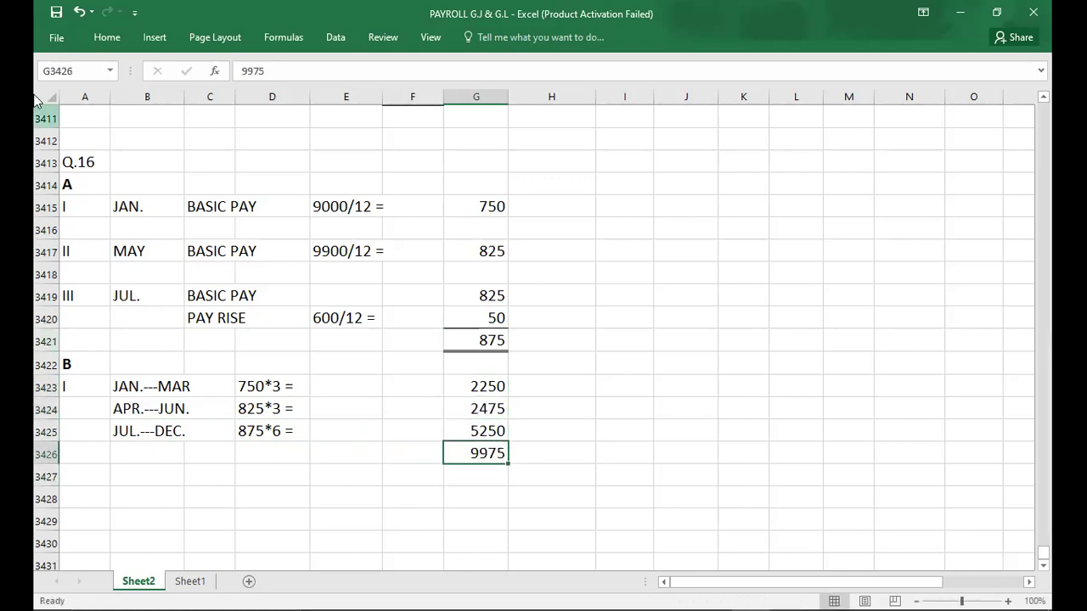
click(107, 36)
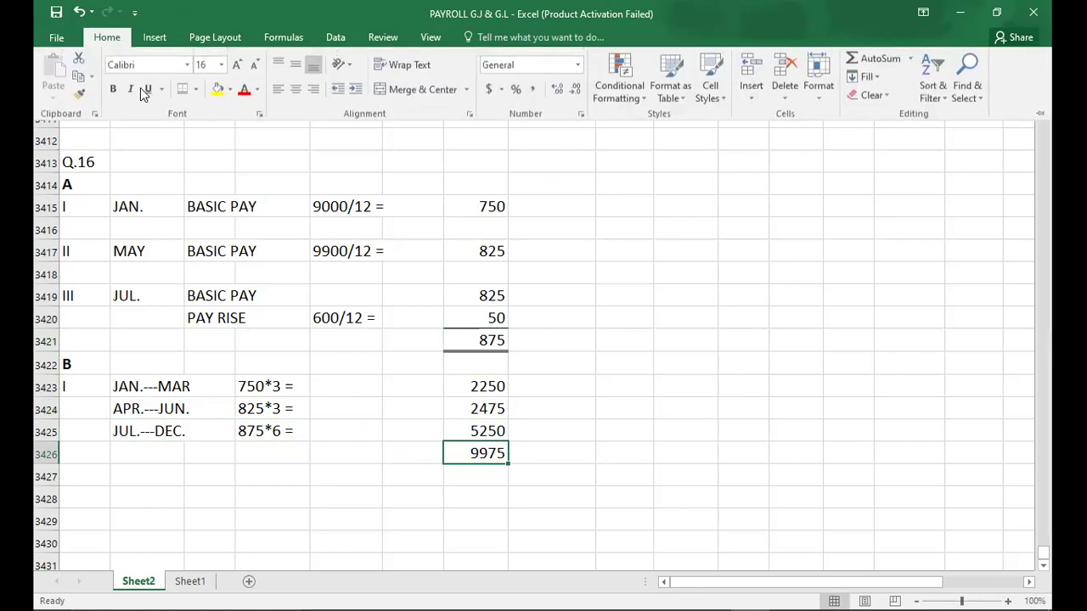
Number the second item of part B with II in cell A3428.
click(100, 491)
click(90, 496)
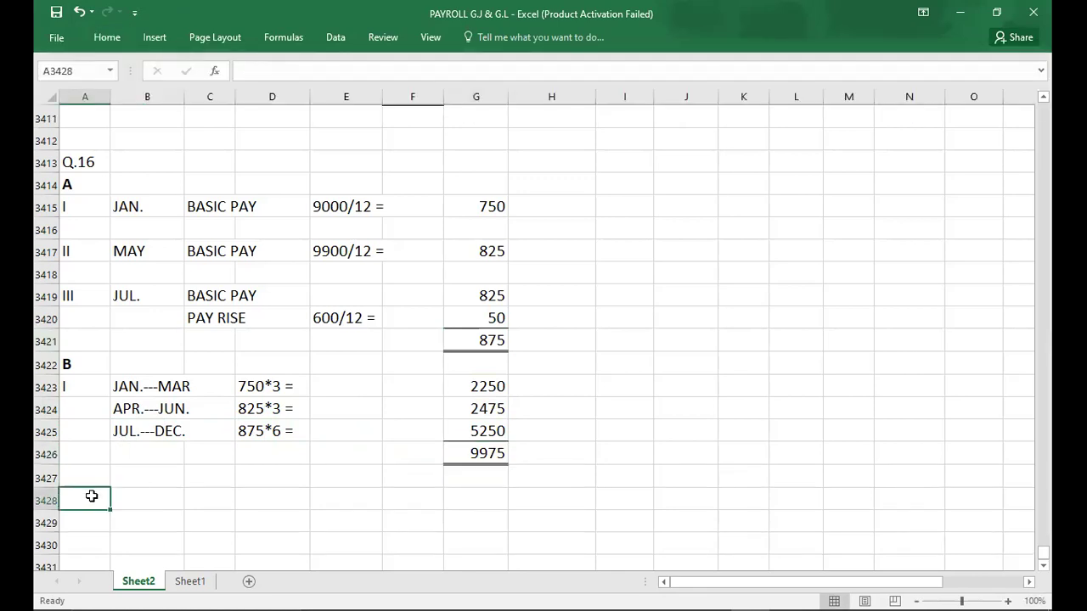
text(II)
click(130, 496)
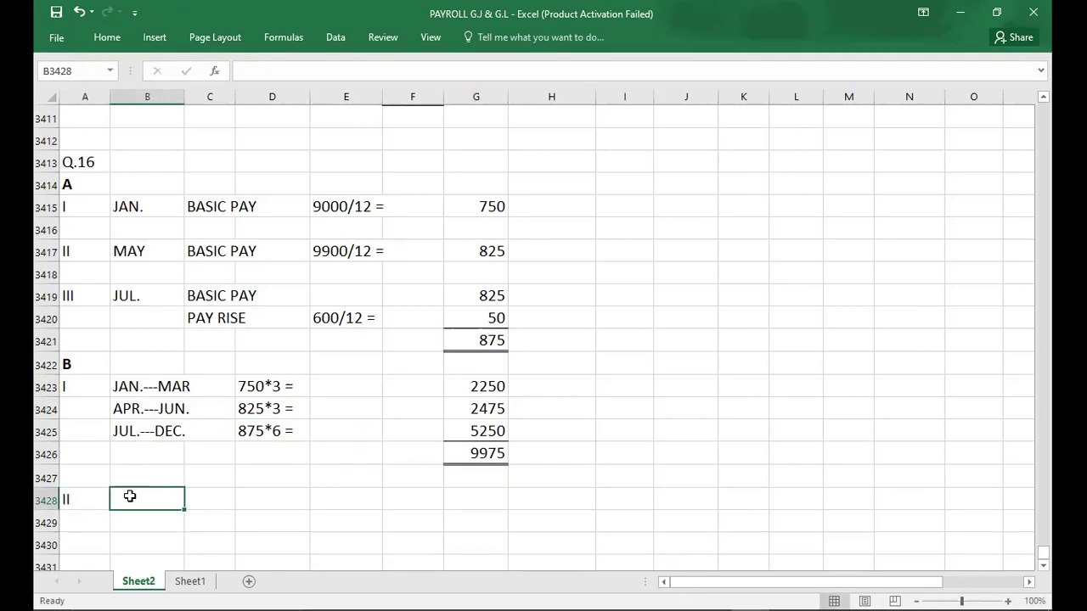
Read question (ii) of Q.16 part B in PAYROLL 2024.pdf and return to cell B3428 in the workbook.
key(Down)
key(Down)
key(Down)
key(Down)
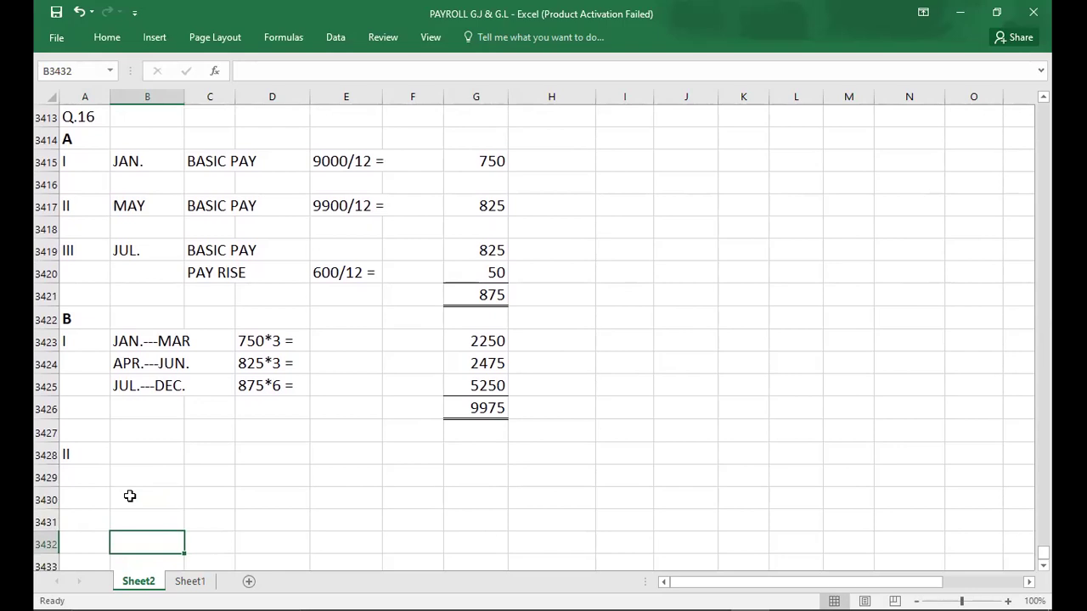
click(140, 456)
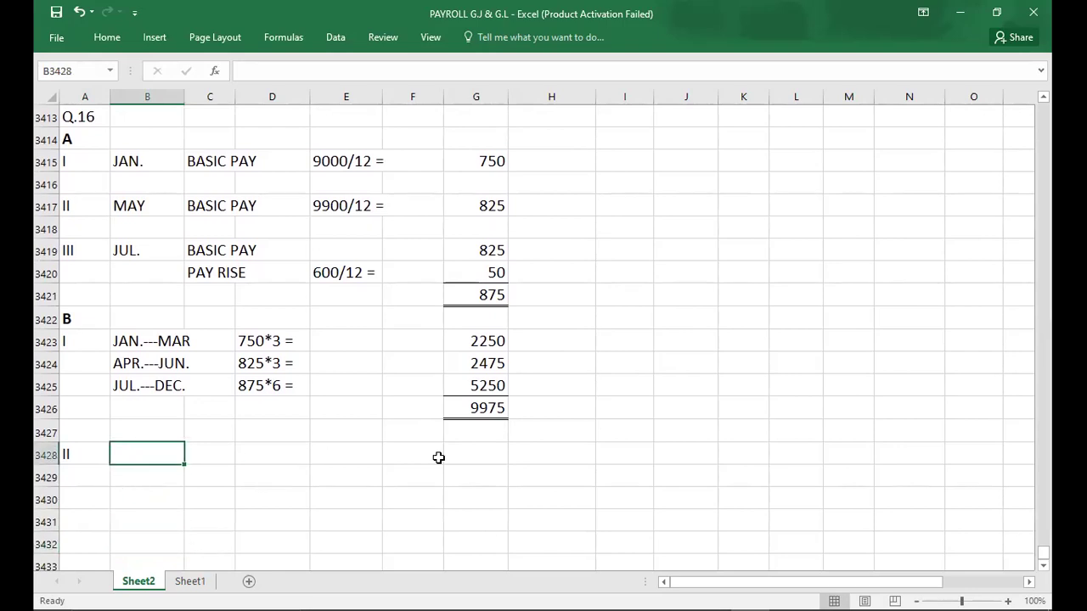
key(alt+Tab)
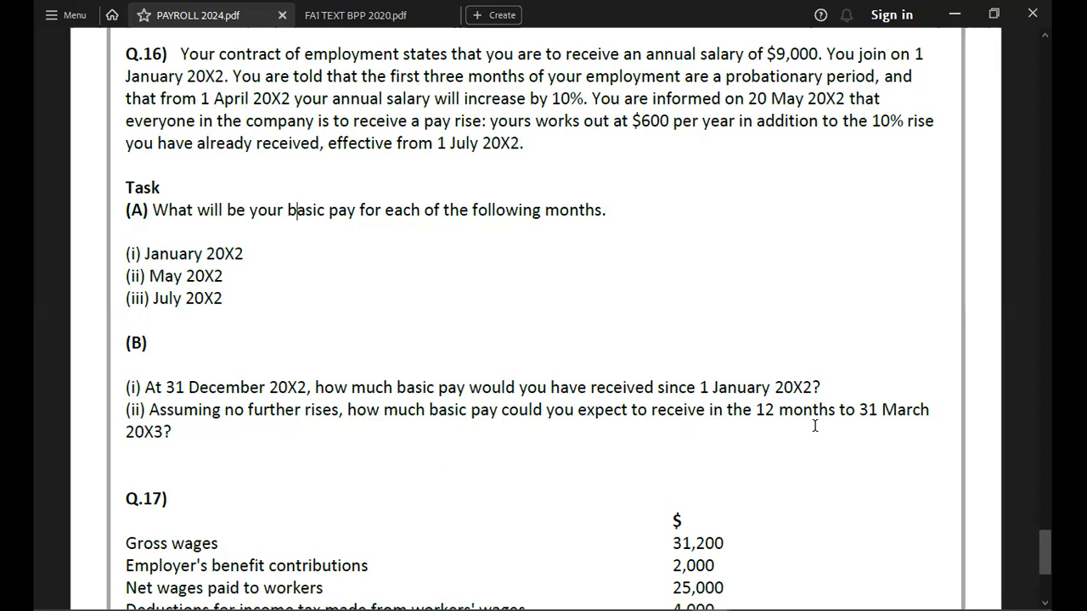
key(alt+Tab)
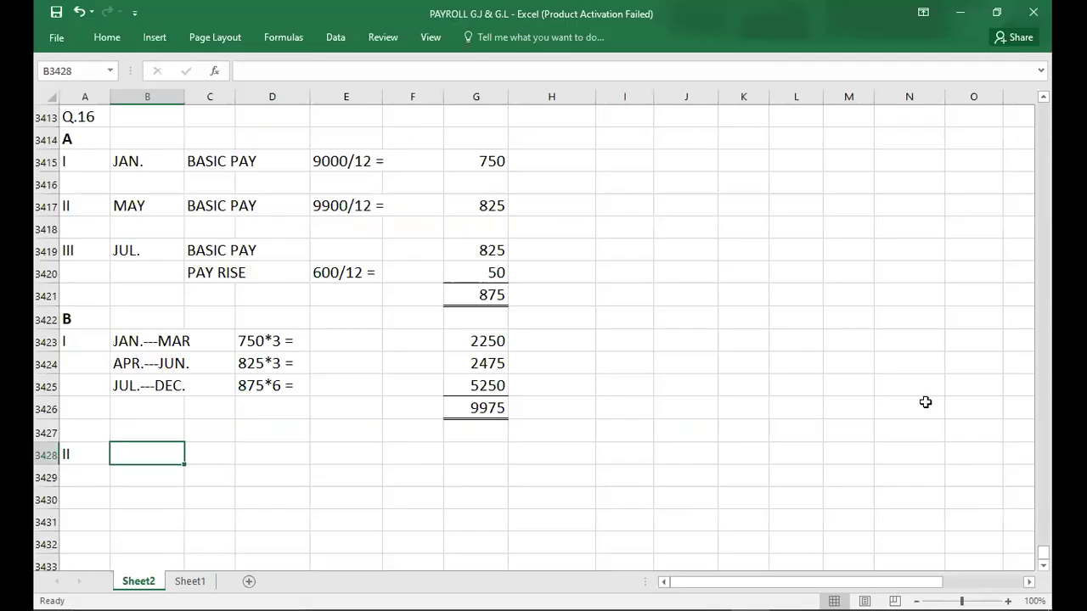
Fill the first row of item II by copying the April to June row B3424:G3424 to B3428.
text(APR.)
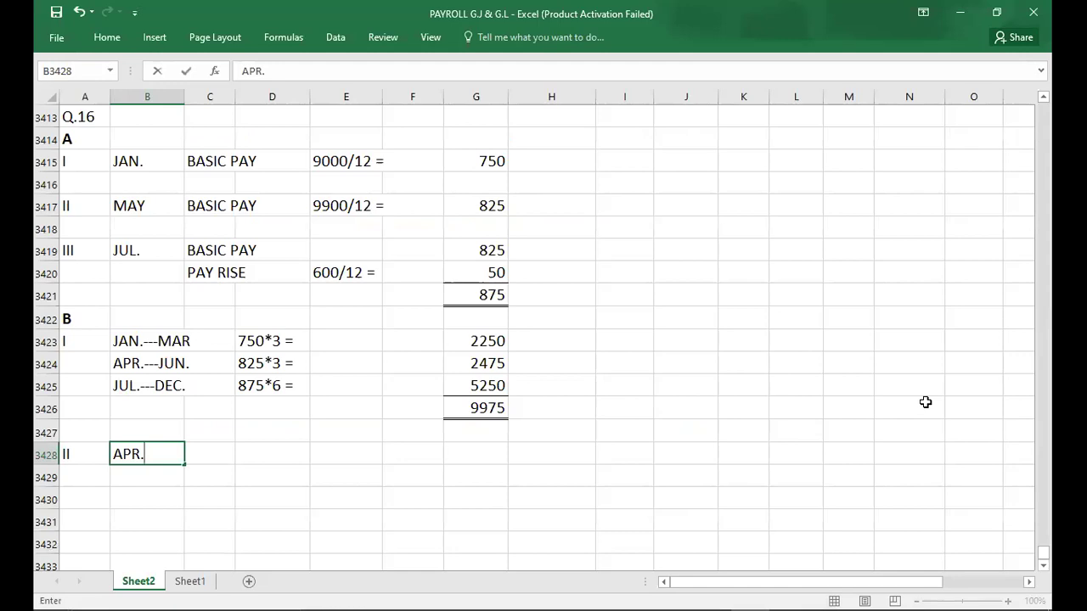
text(-)
click(146, 363)
key(shift+Right)
key(shift+Right)
key(shift+Right)
key(shift+Right)
key(shift+Right)
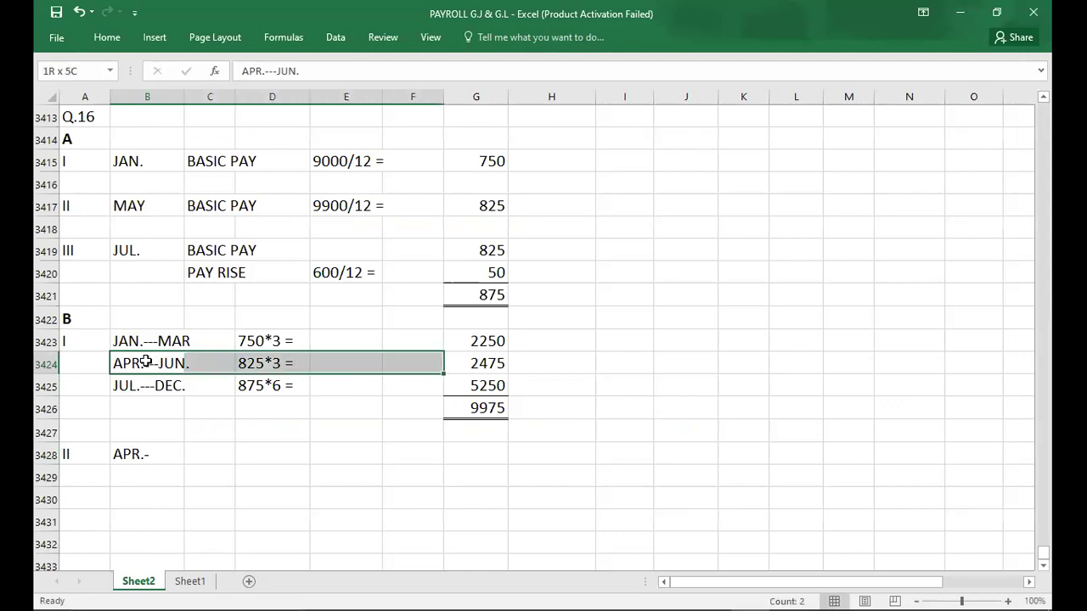
key(ctrl+c)
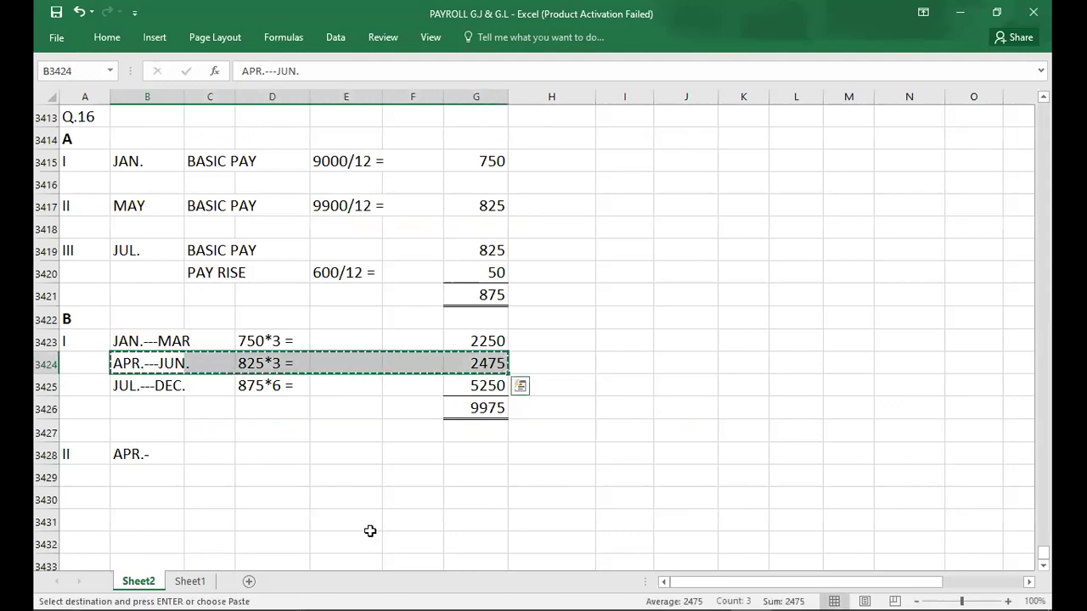
click(161, 461)
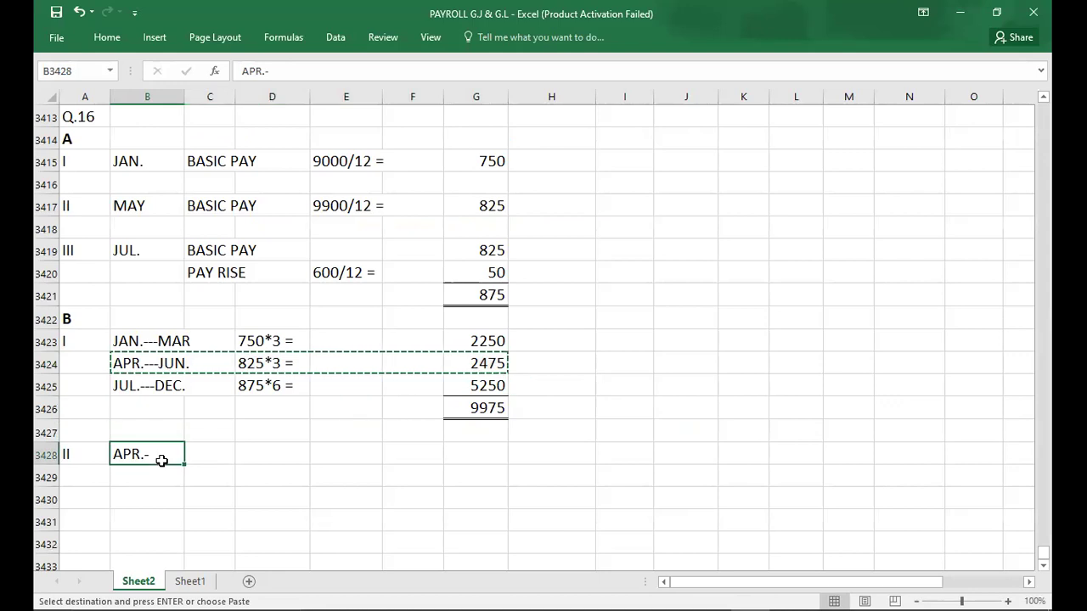
key(ctrl+v)
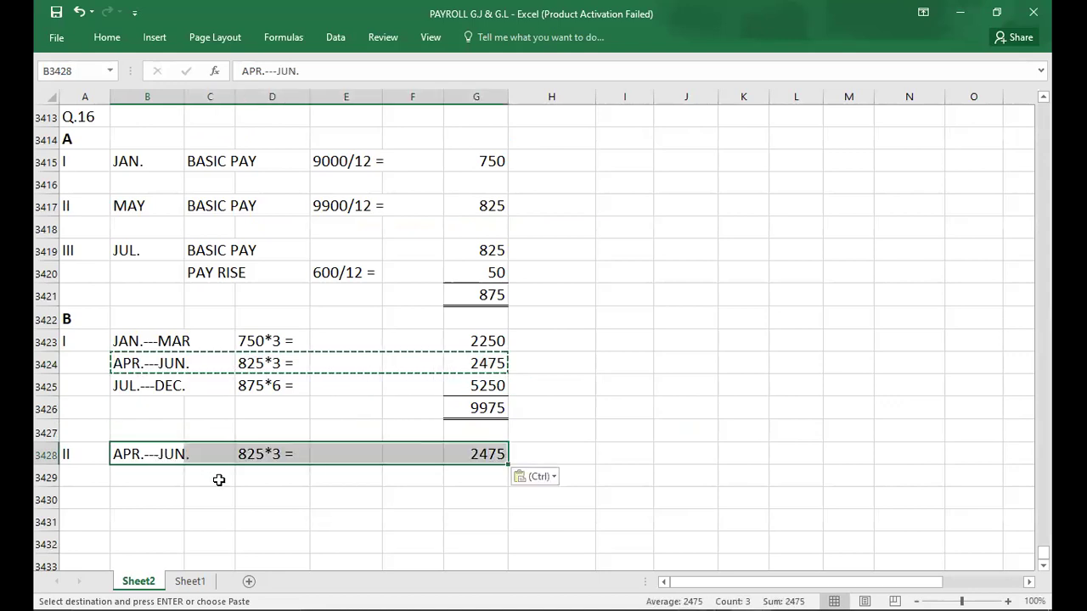
Copy the July to December row B3425:G3425 to B3429 under item II.
click(125, 387)
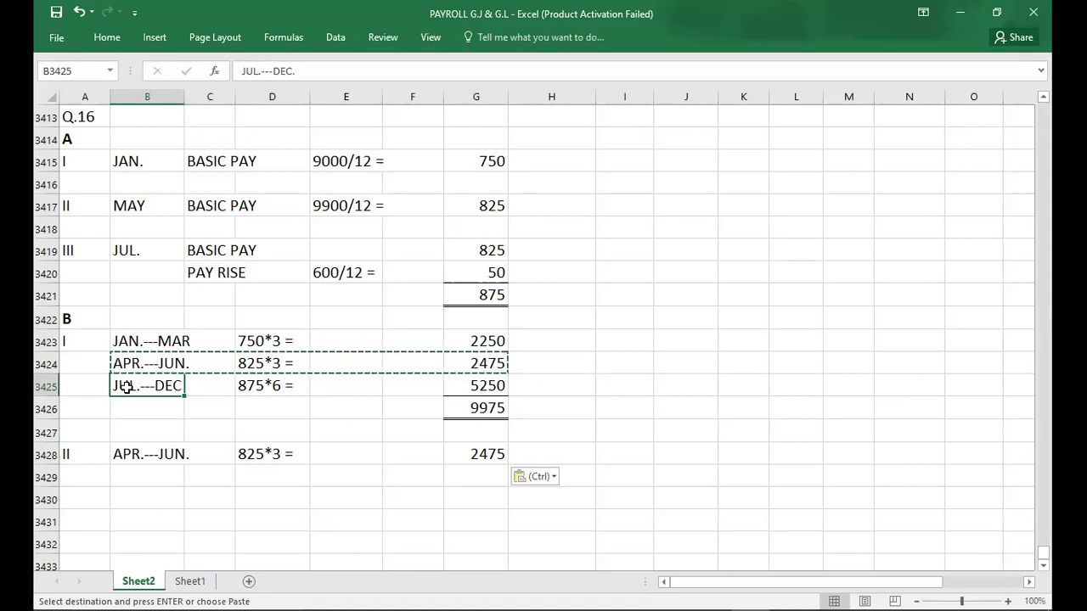
key(ctrl)
key(Right)
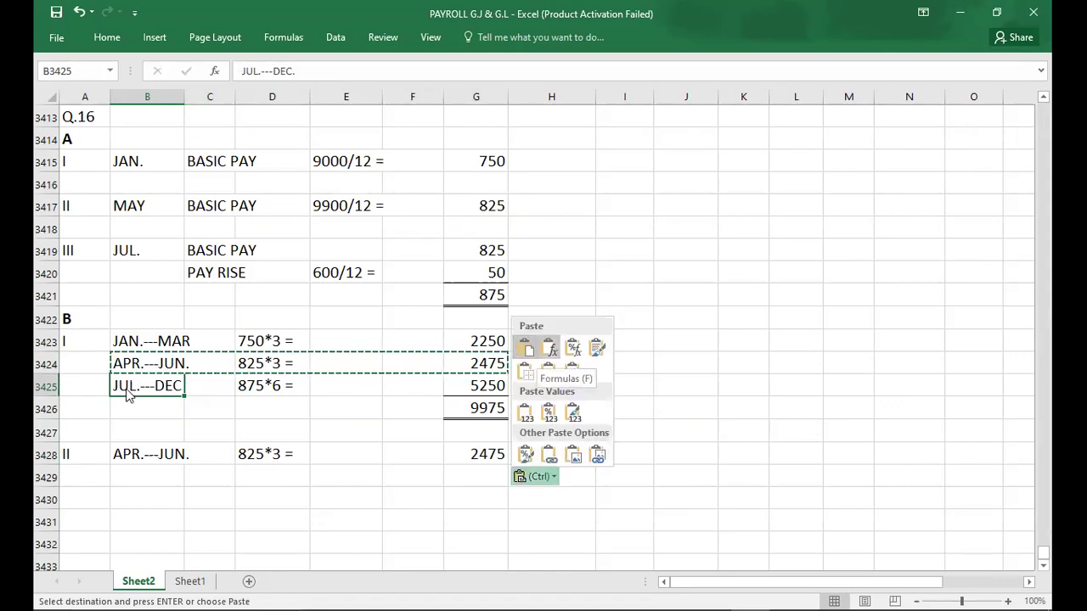
key(Escape)
key(shift+Right)
key(shift+Right)
key(shift+Right)
key(shift+Right)
key(shift+Right)
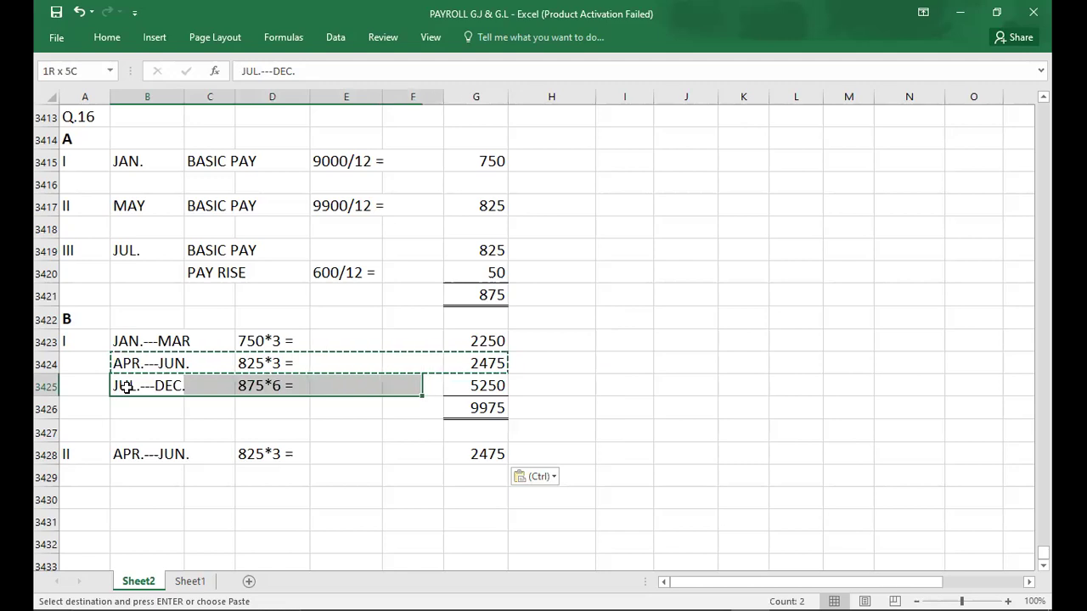
key(ctrl+c)
key(Down)
key(Down)
key(Down)
key(Down)
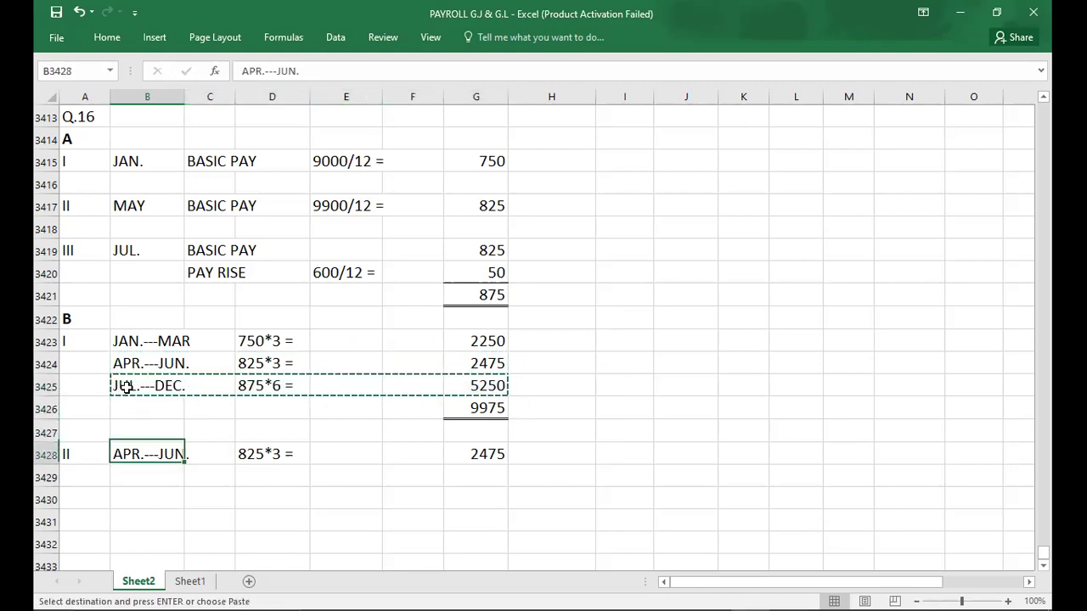
key(ctrl+v)
key(Down)
key(Right)
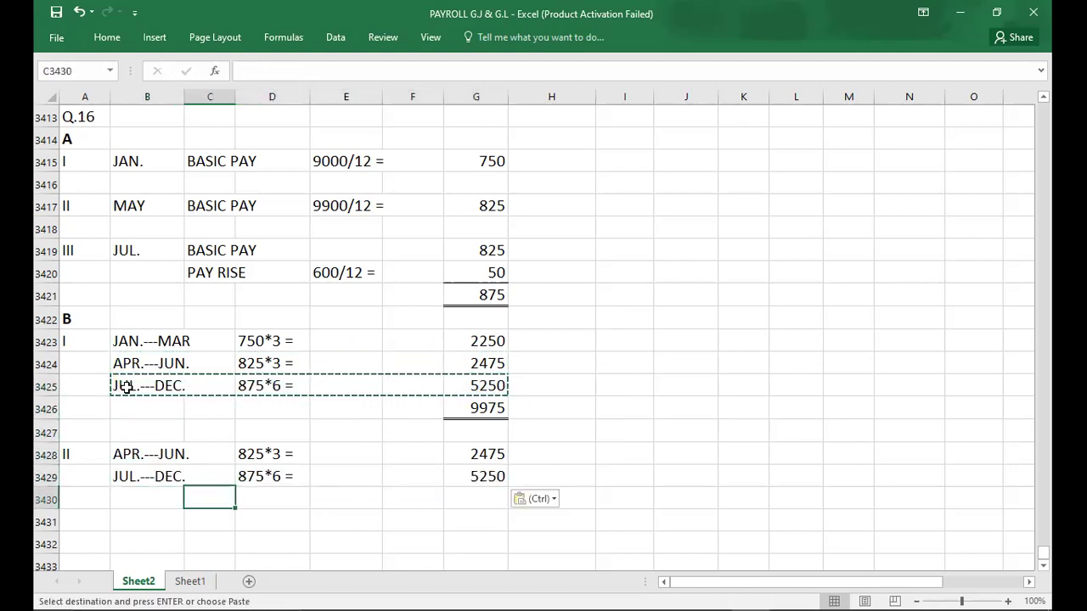
Enter the period JAN.1---MAR. in B3430 with the working 875*3 = in D3430.
click(132, 503)
text(JA)
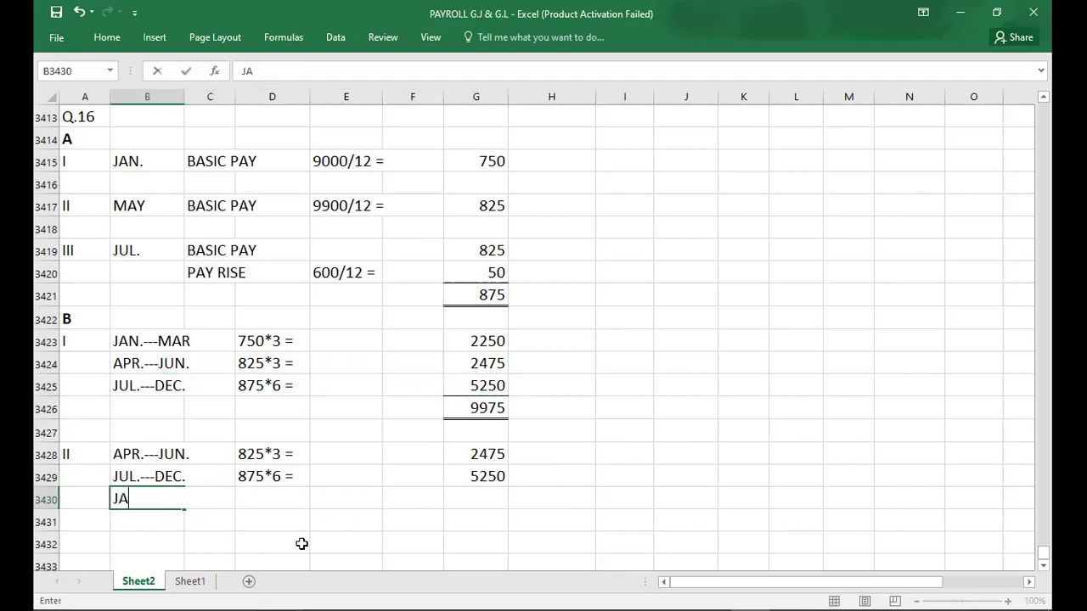
text(N.1---MAR)
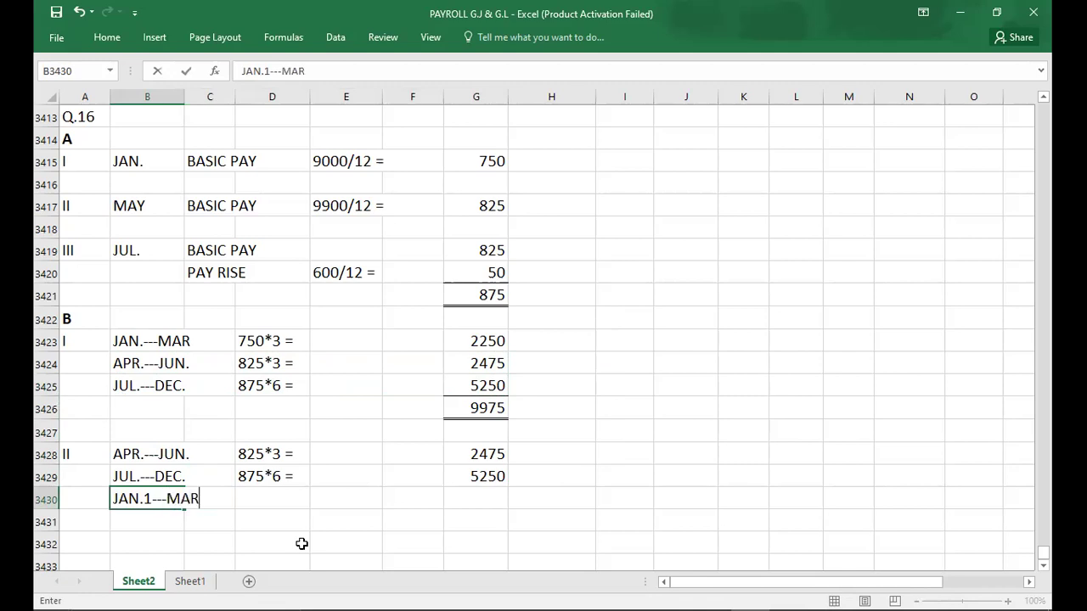
text(.)
key(Tab)
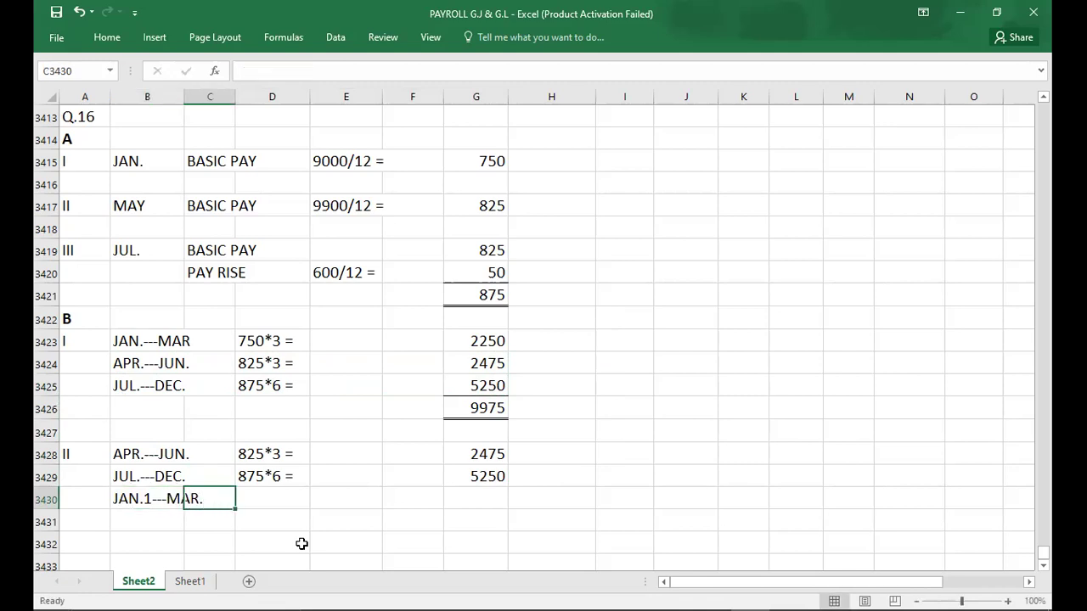
key(Tab)
text(875)
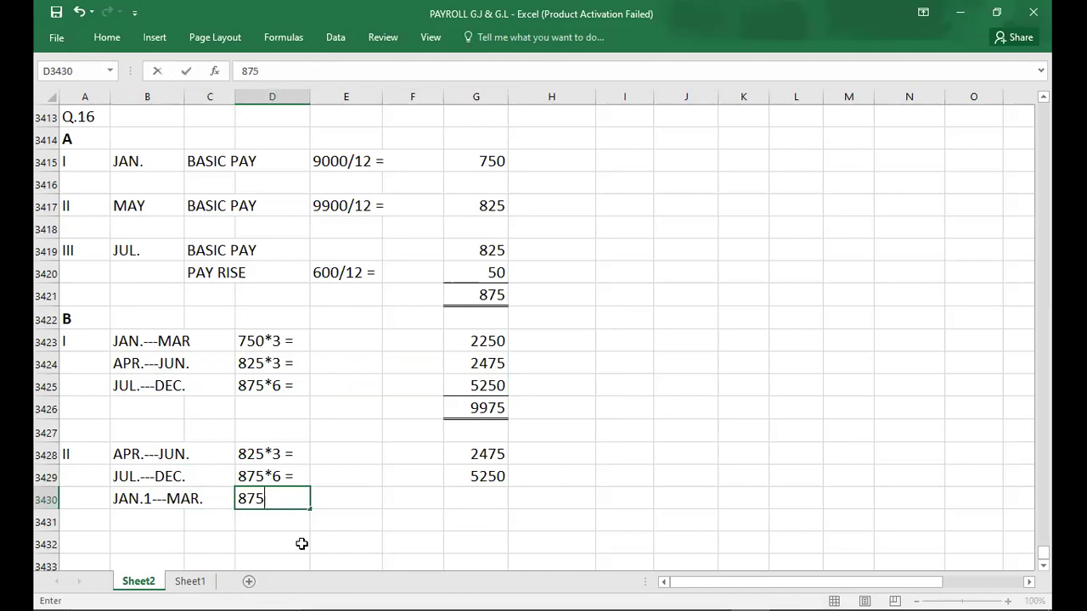
text(*3 =)
Try 10400 as the JAN.1---MAR. amount in G3430 and check it together with the two amounts above.
key(Tab)
key(Tab)
key(Tab)
key(Down)
key(Down)
key(Down)
key(Down)
key(Down)
key(Down)
key(Down)
key(Down)
key(Down)
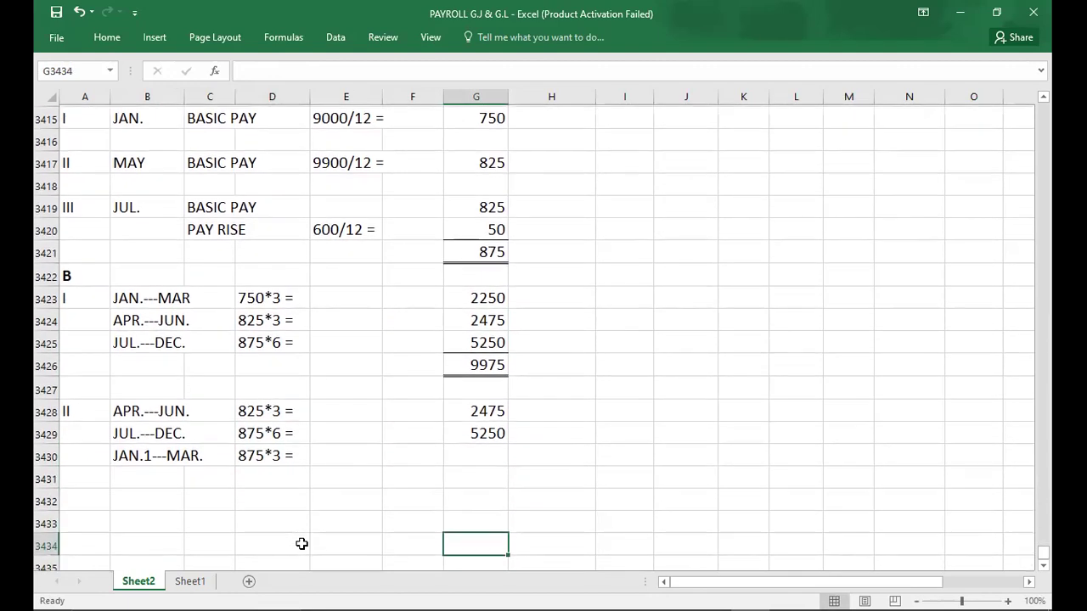
key(Up)
key(Up)
key(Up)
key(Up)
key(Up)
key(Up)
key(Up)
key(Up)
key(Up)
key(Up)
key(Down)
text(10400)
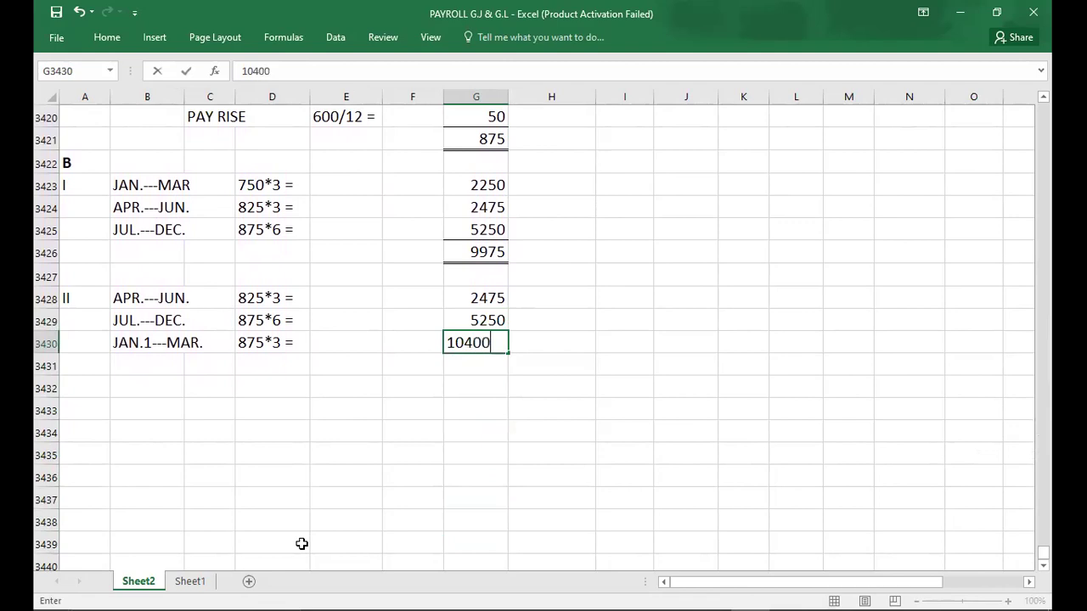
key(Up)
key(Up)
key(shift+Down)
key(shift+Down)
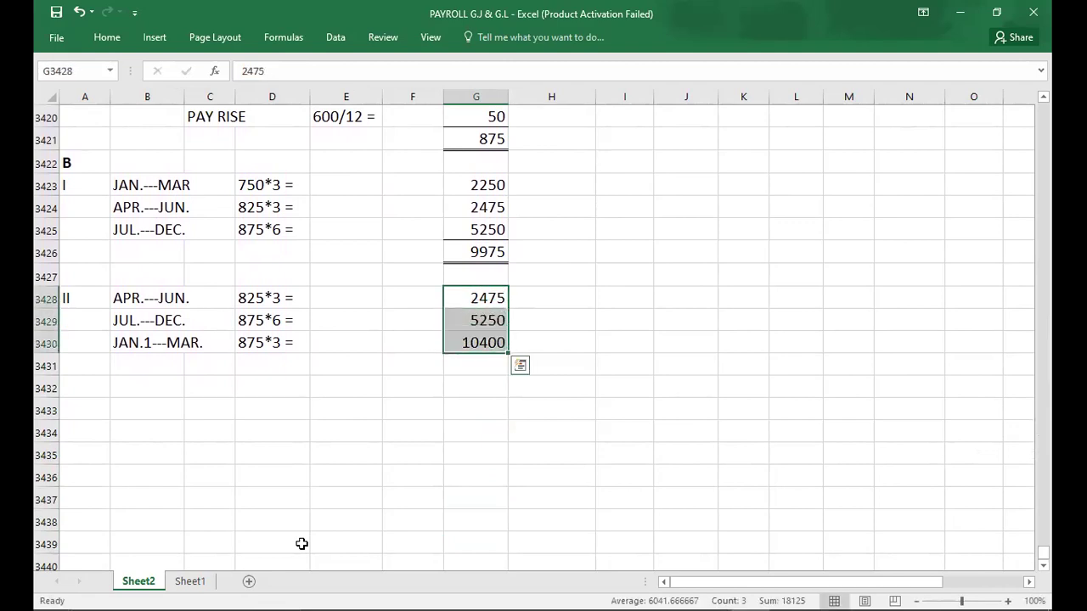
key(Down)
key(Down)
key(BackSpace)
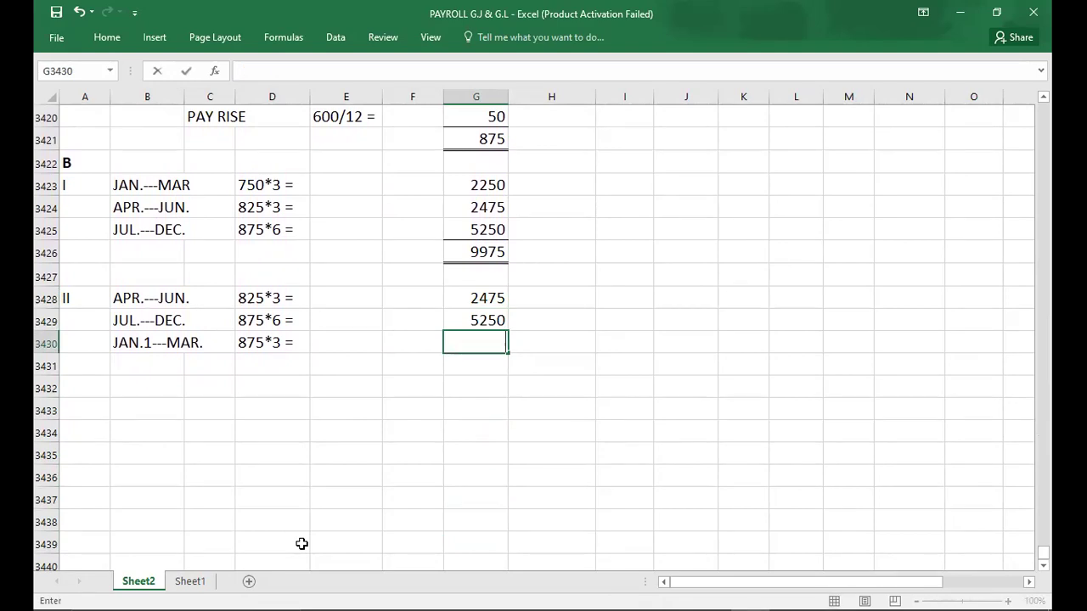
Enter 2625 as the JAN.1---MAR. amount in G3430 and 10350 as the item II total in G3431.
text(2625)
key(Up)
key(Up)
key(shift+Down)
key(shift+Down)
key(Down)
key(Down)
key(Down)
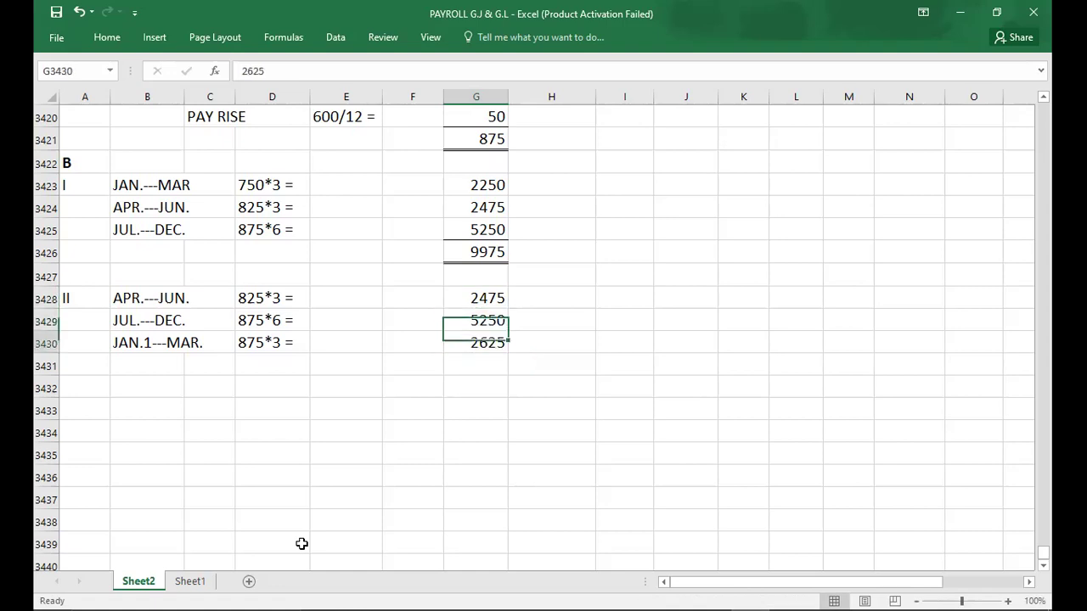
text(10350)
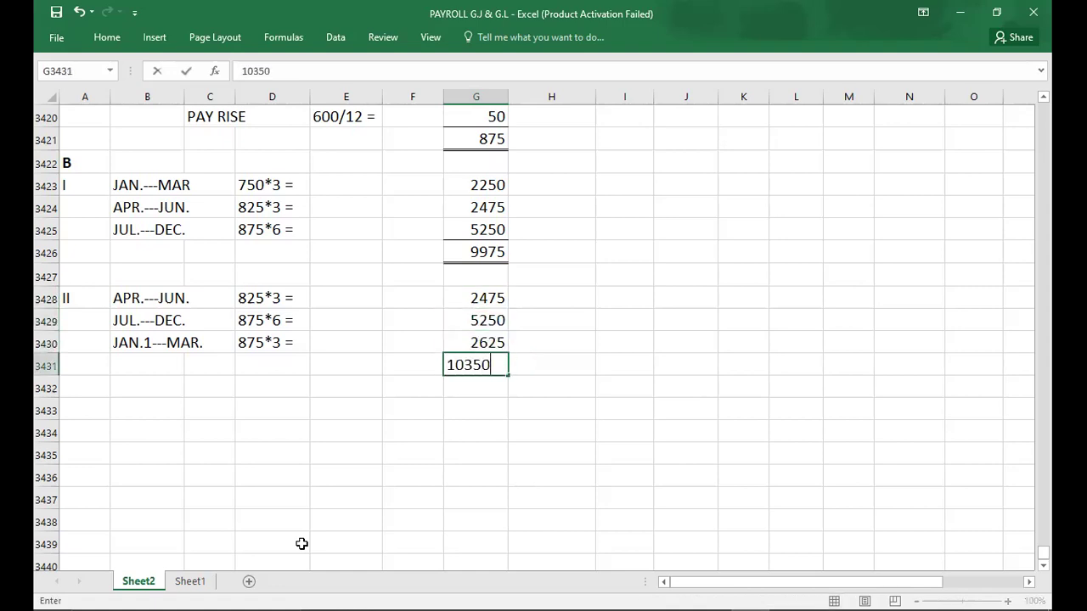
key(Return)
key(Up)
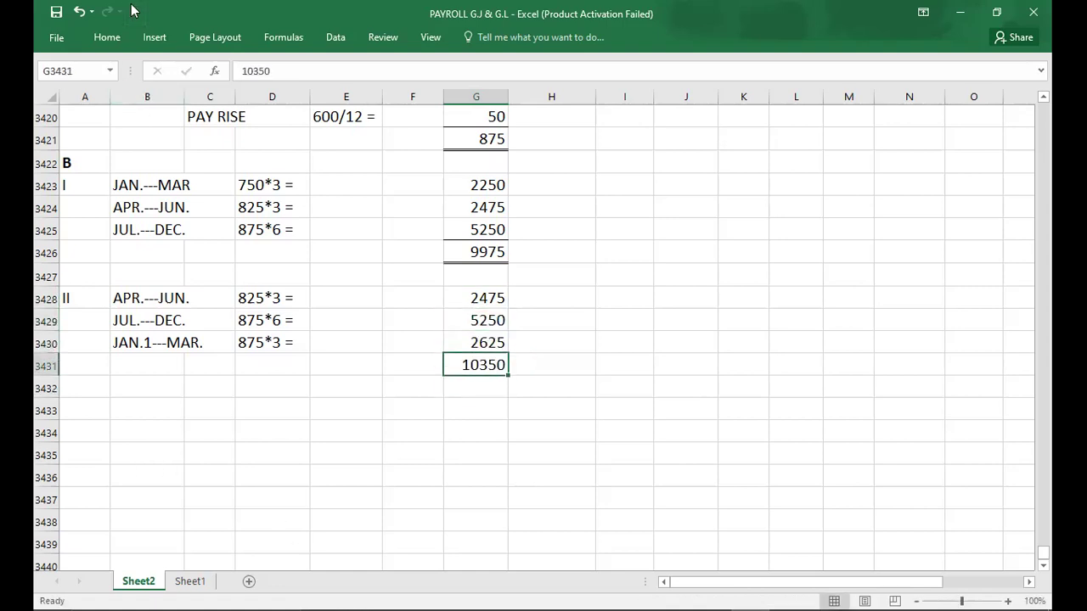
Apply a single top and double bottom border to the item II total in G3431.
click(108, 37)
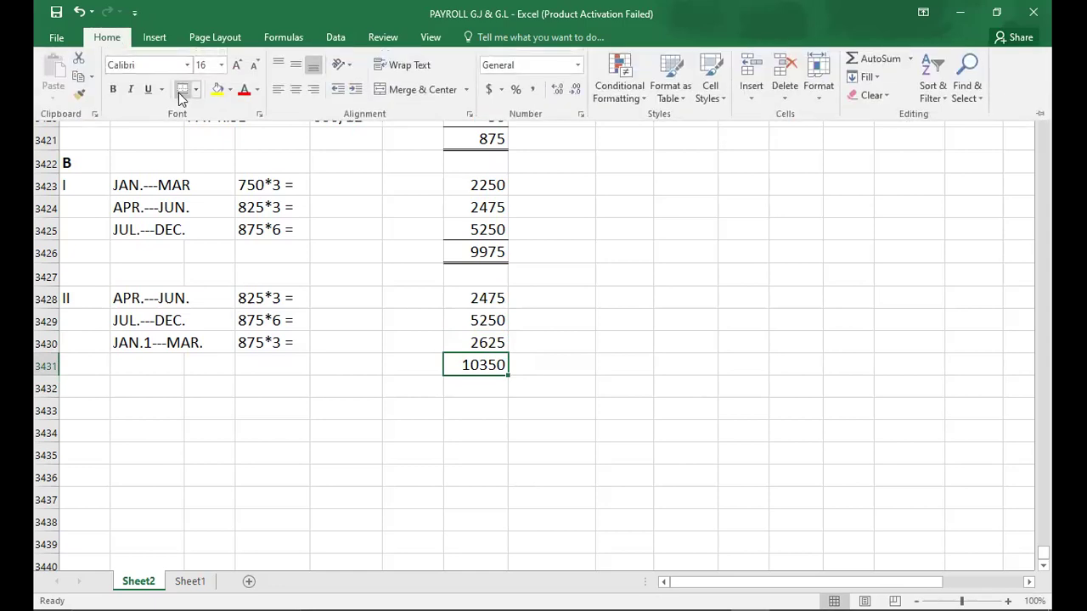
click(80, 405)
click(80, 406)
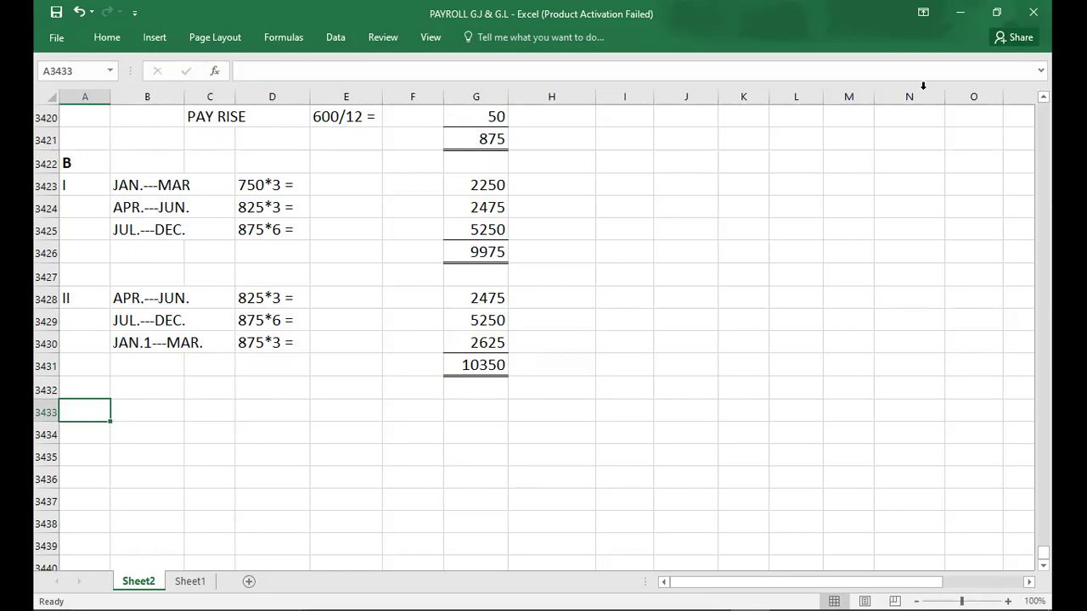
Go to the Q.10 journal table and switch to PAYROLL 2024.pdf to read the November wages records in Q:10.
scroll(924, 85, down, 4)
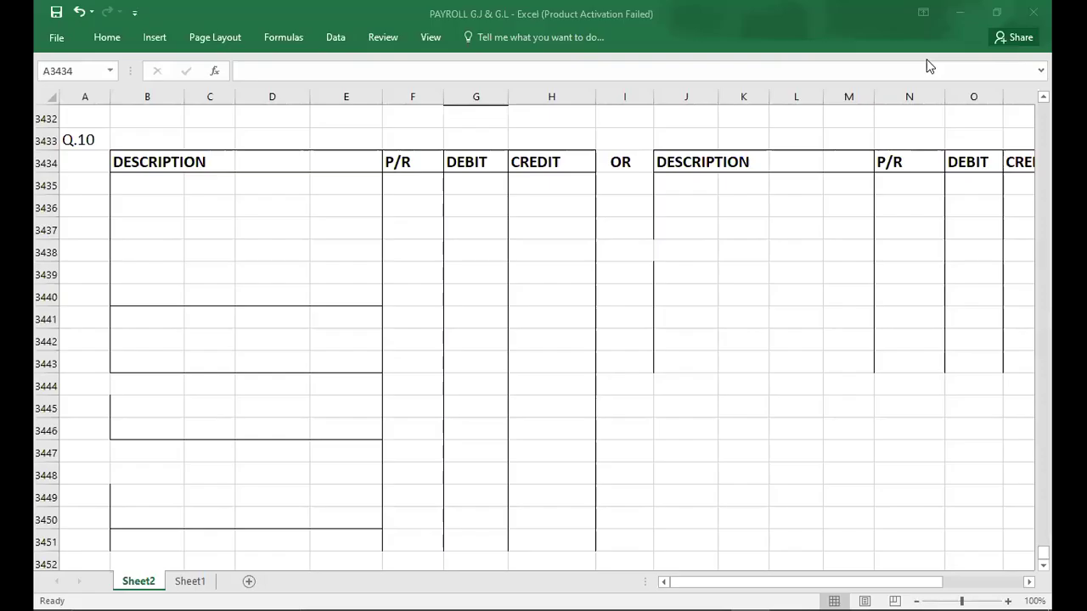
key(Down)
key(alt+Tab)
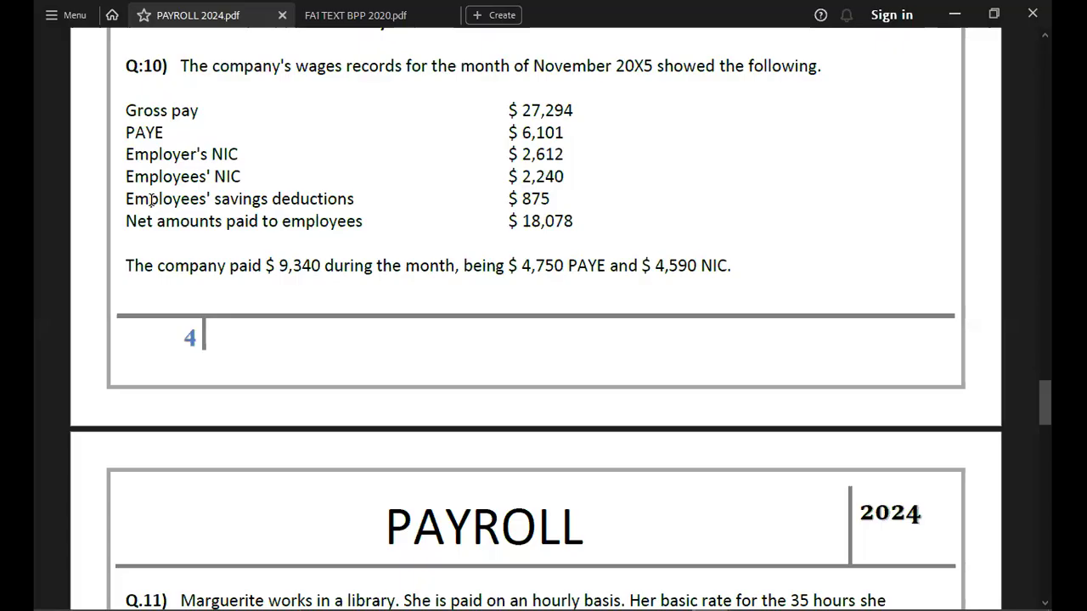
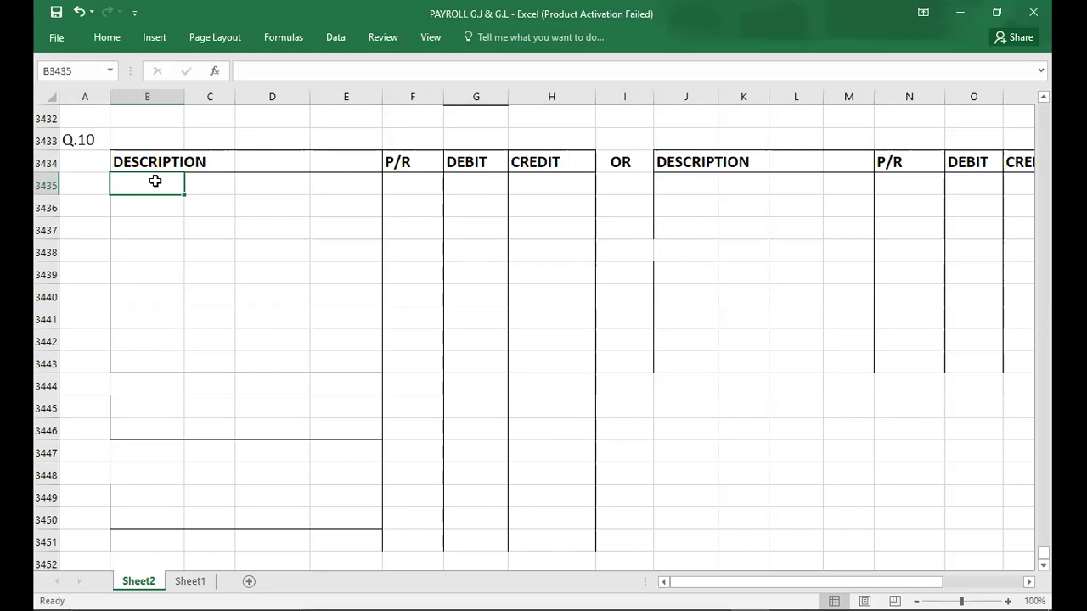
Record WAGES & SALARIES EXP. in B3435 of the Q.10 journal with the gross pay of 27,294 as its debit.
text(WAGES & SALARIES EXP.)
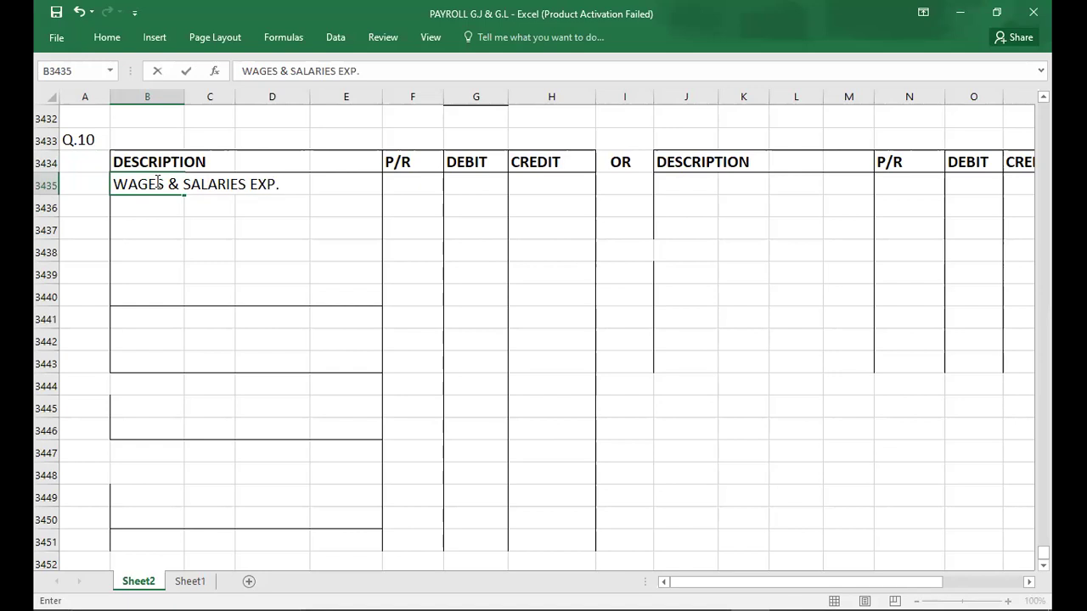
key(alt+Tab)
key(alt+Tab)
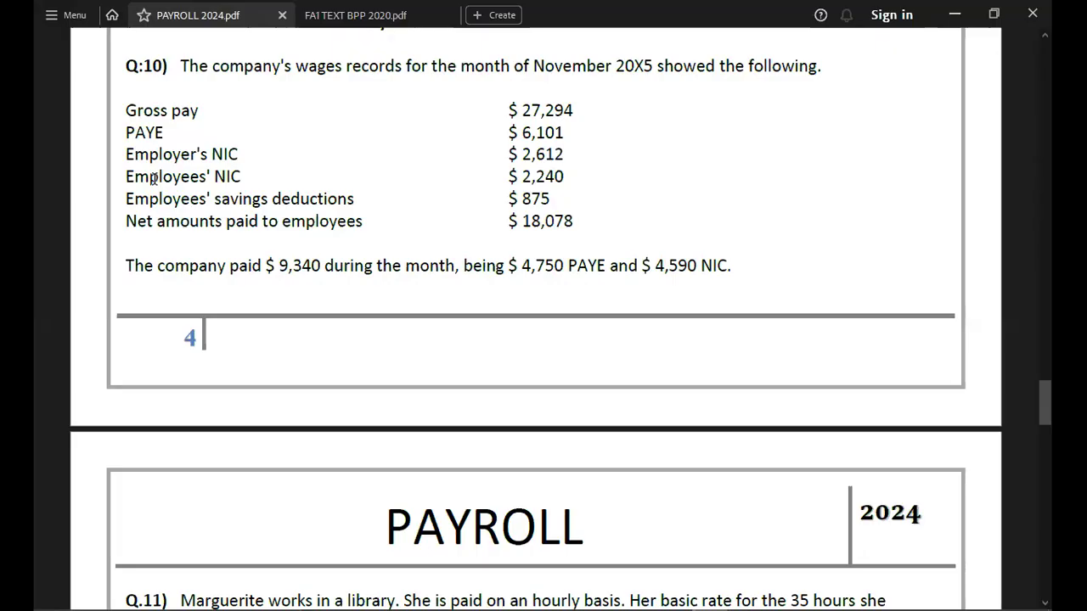
key(alt+Tab)
key(Right)
key(Right)
key(Right)
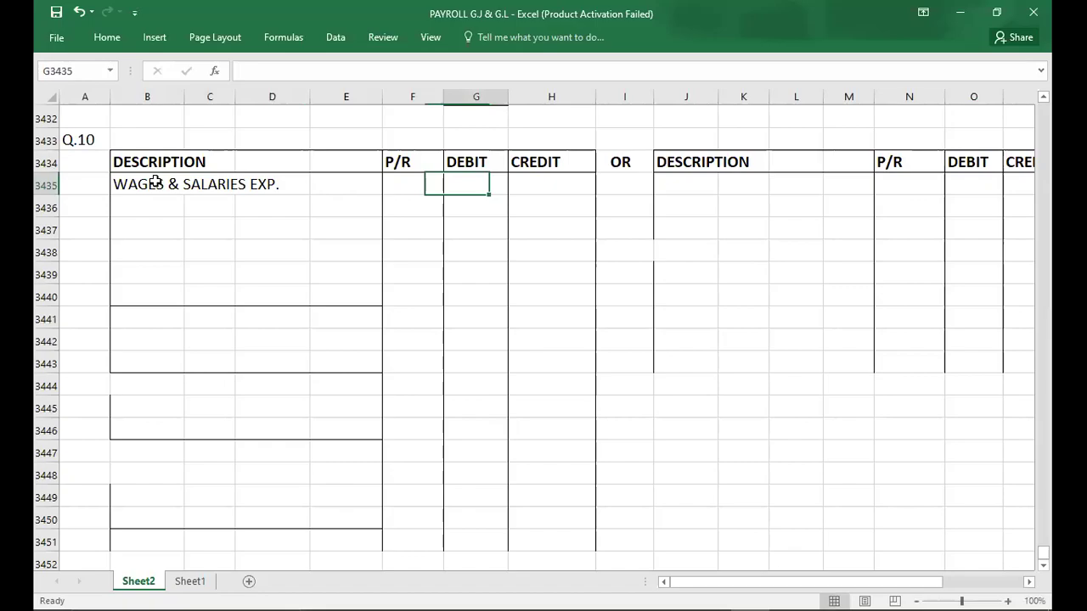
key(alt+Tab)
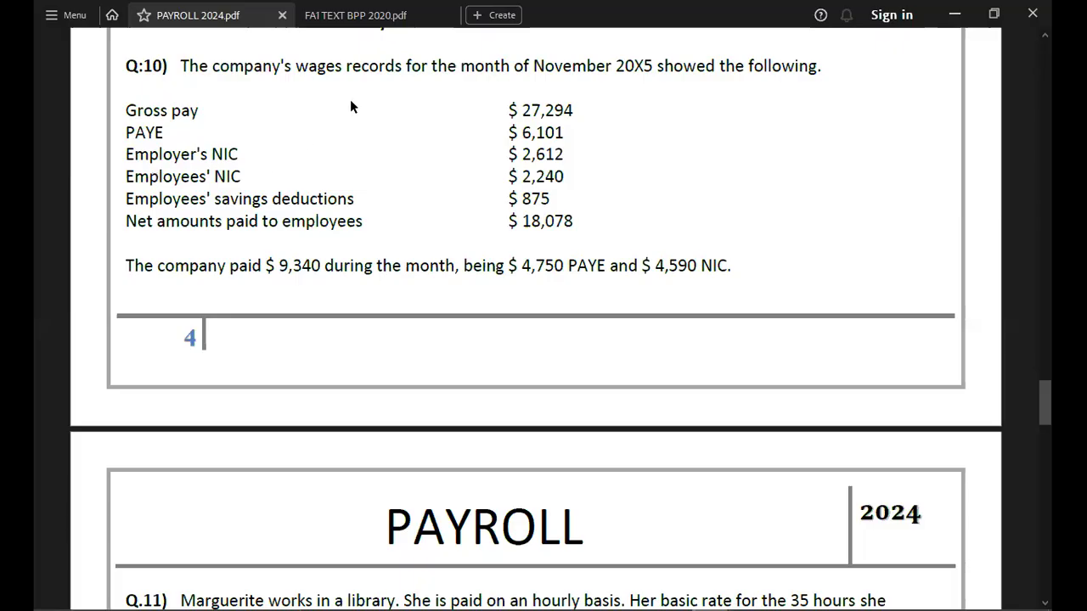
key(alt+Tab)
text(27,294)
key(Return)
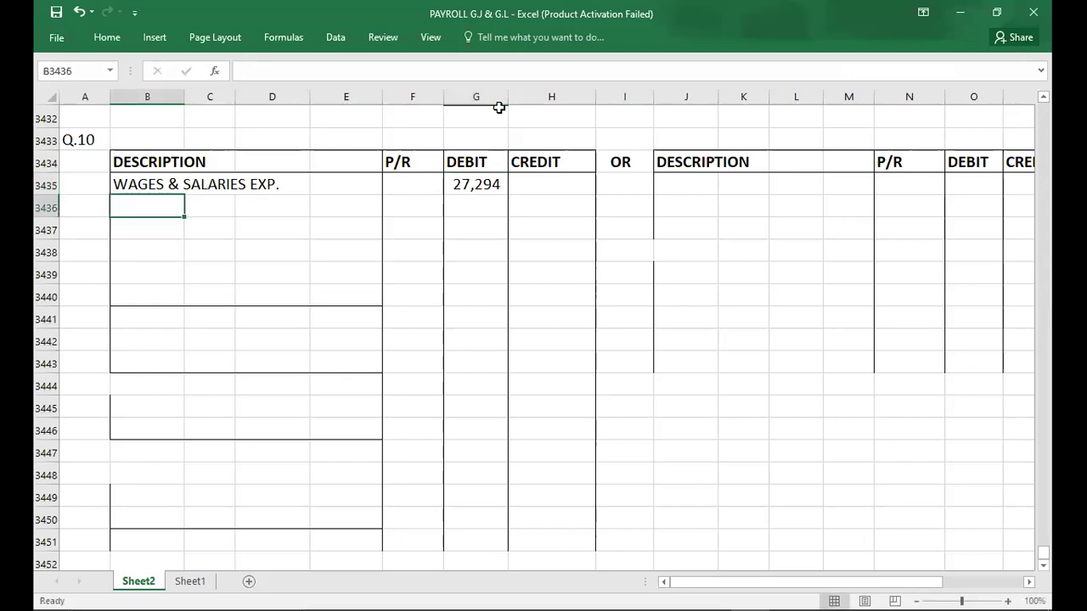
Add PAYE CONTROL ACC. indented in C3436 and credit it with the PAYE amount of 6,101 from the PDF.
key(Right)
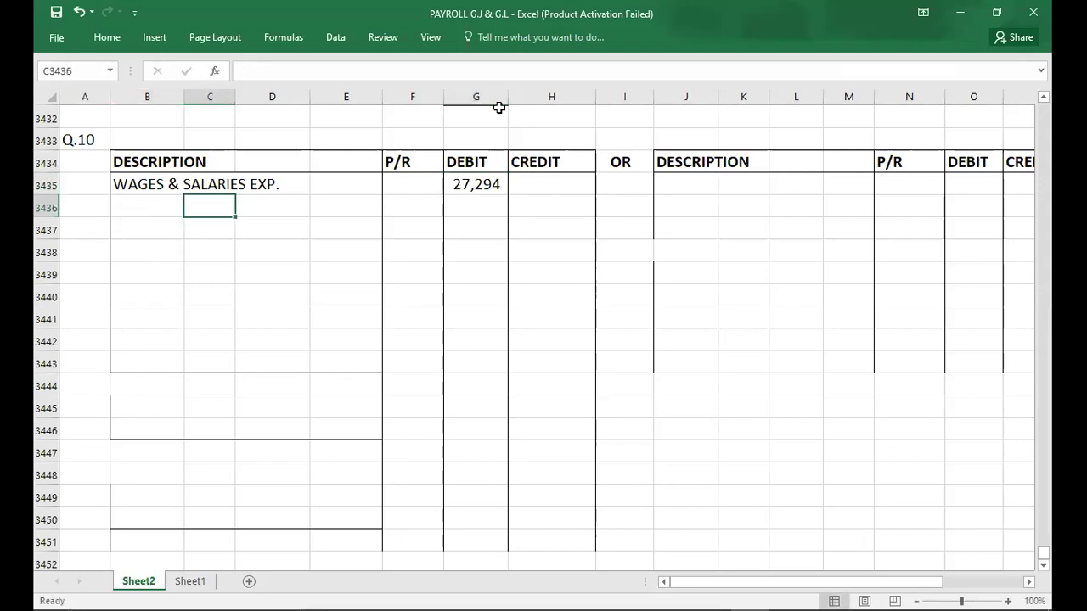
key(alt+Tab)
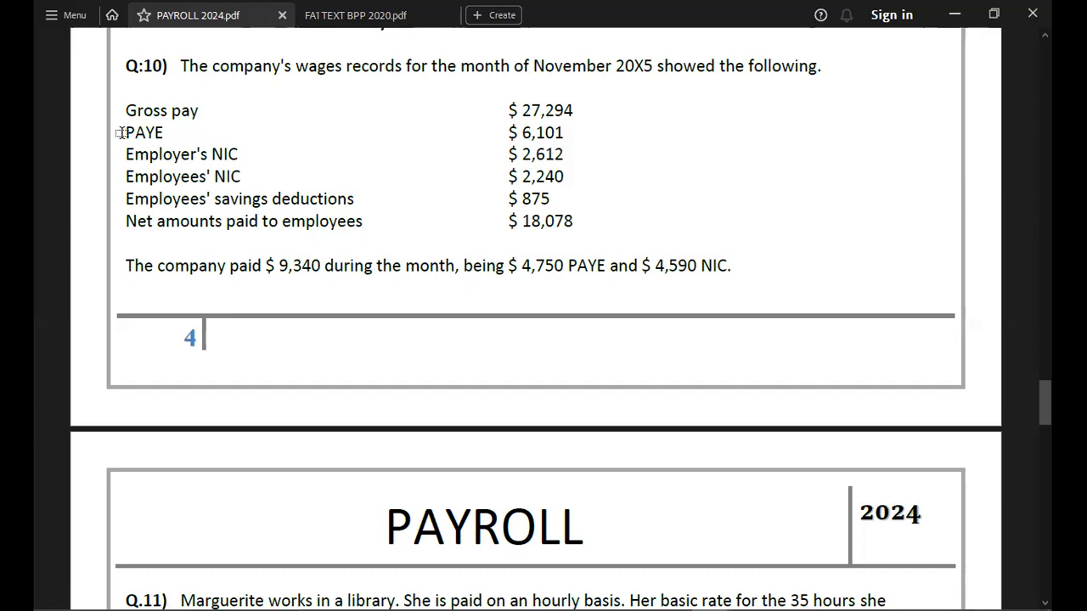
key(alt+Tab)
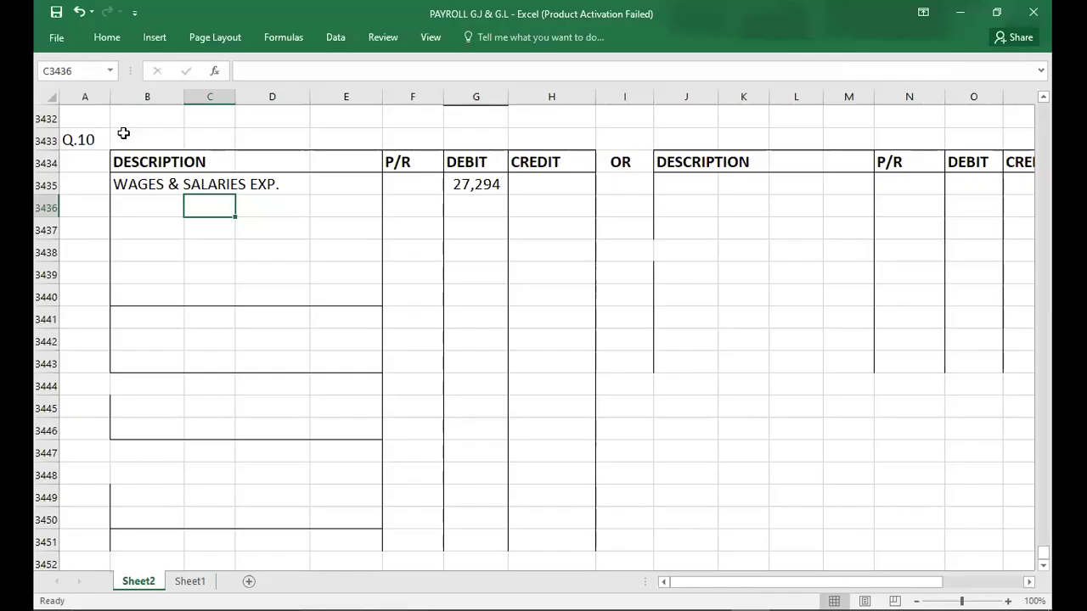
text(PAYE)
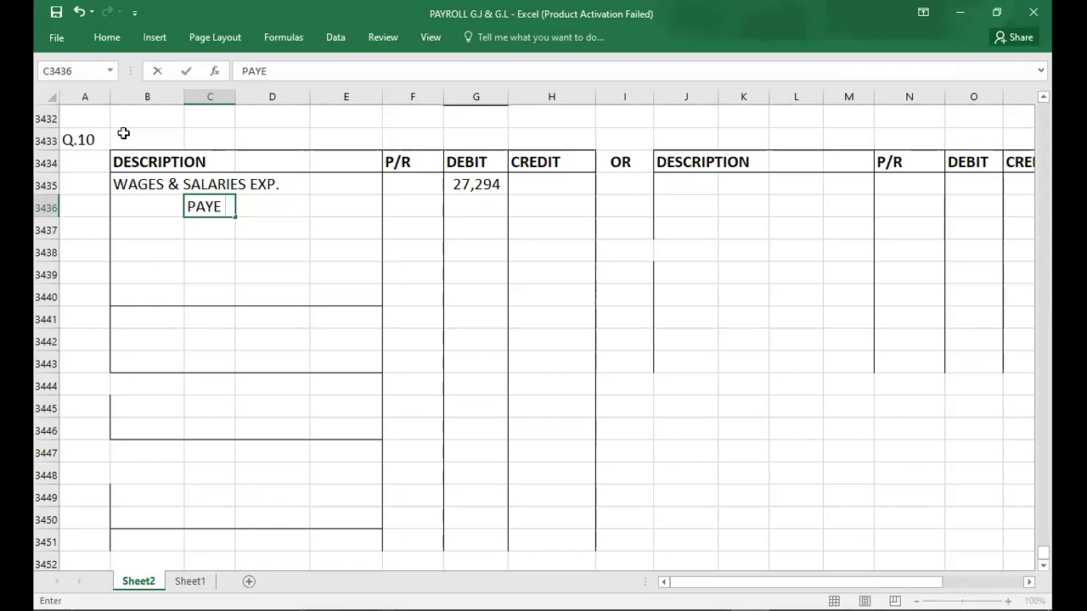
text( CONTROL )
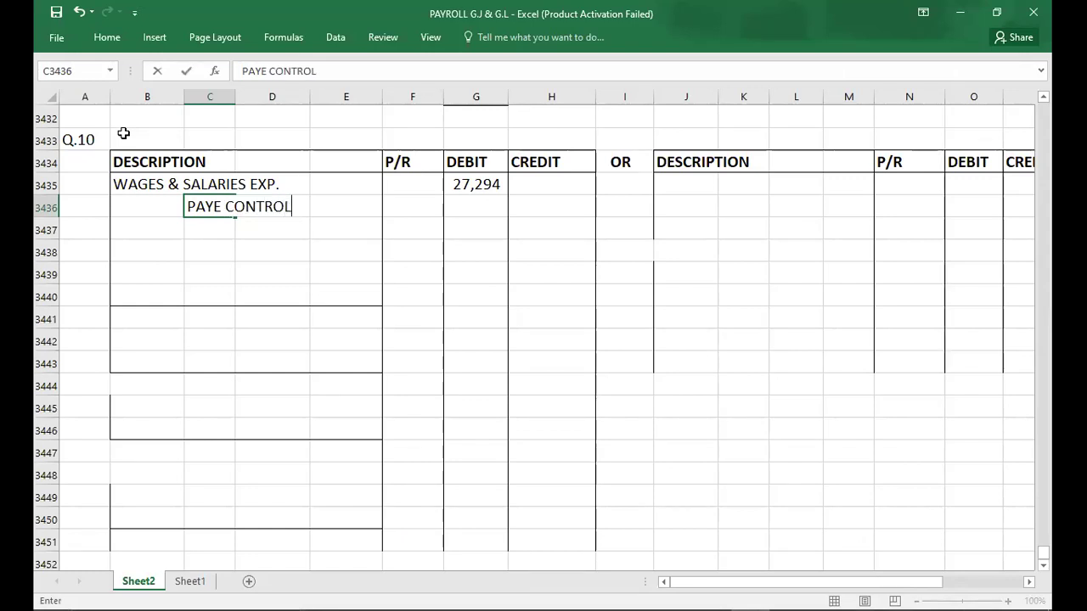
text(ACC.)
key(Tab)
key(Tab)
key(Tab)
key(Tab)
key(Tab)
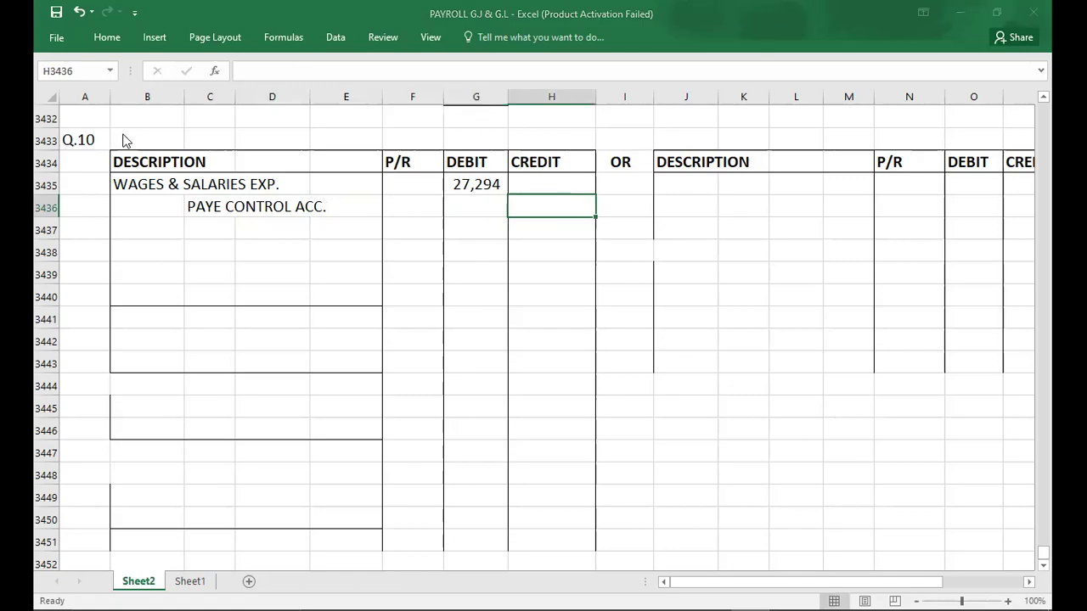
key(alt+Tab)
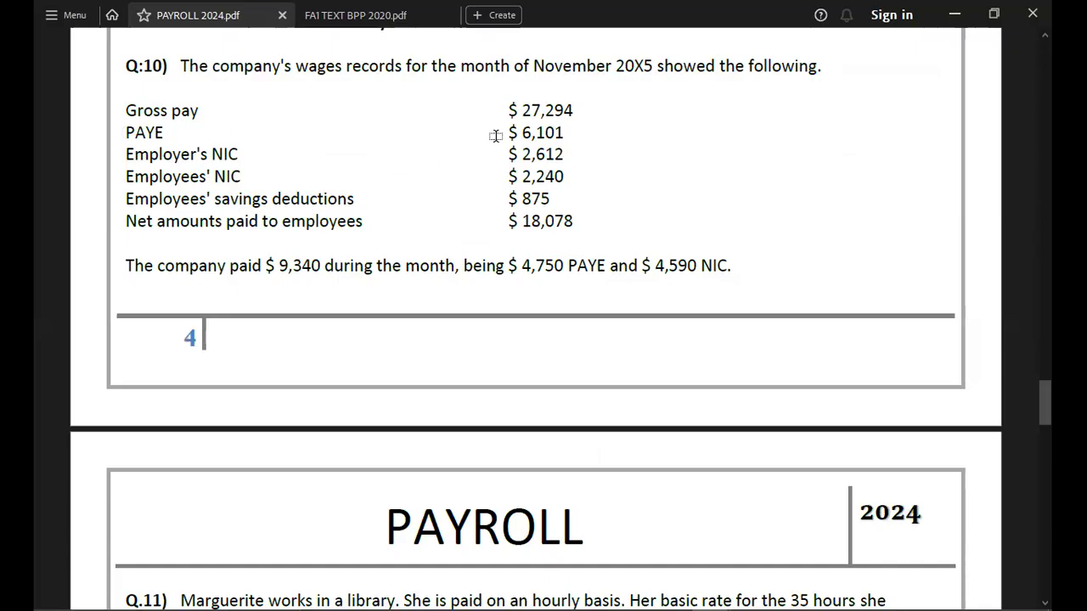
key(alt+Tab)
text(6,101)
key(Return)
Add NIC CONTROL ACC. in C3437 and credit it with the employees' NIC of 2,240 from the PDF.
key(Right)
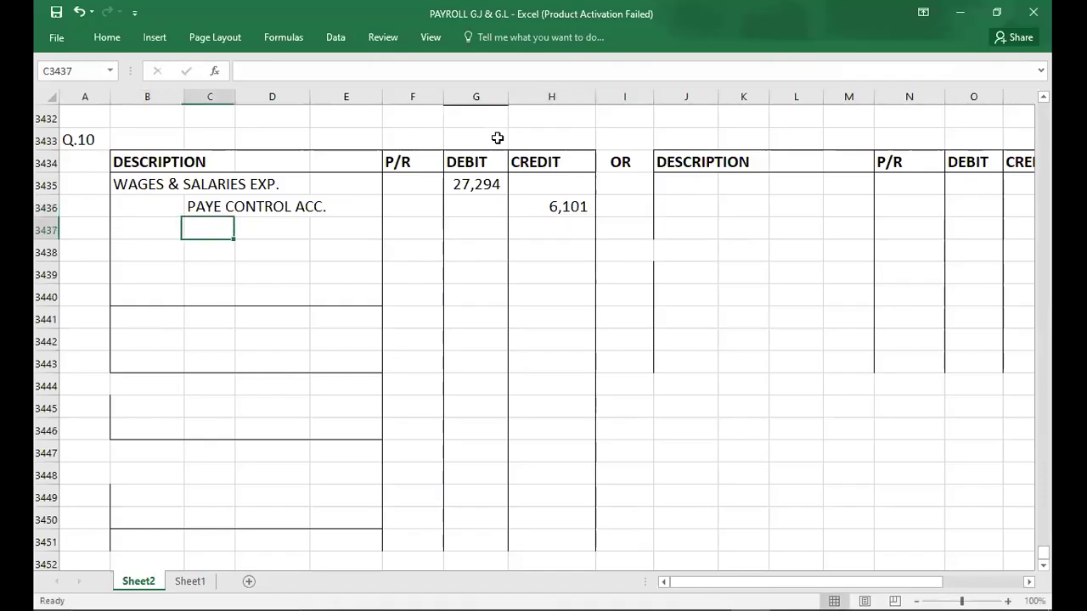
key(alt+Tab)
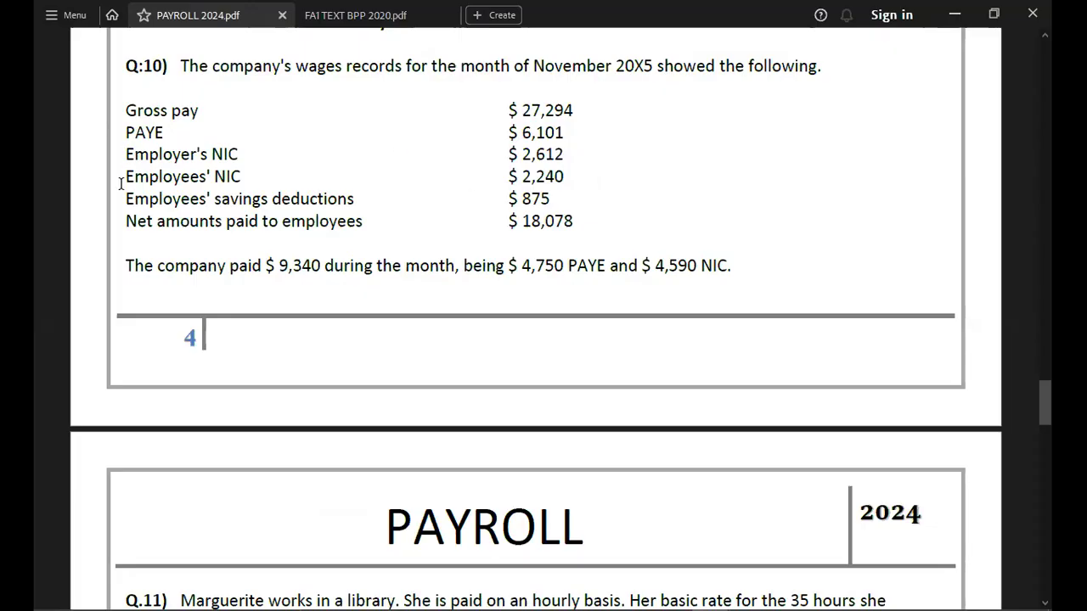
key(alt+Tab)
text(NIC CONTROL ACC.)
key(Tab)
key(Tab)
key(Tab)
key(Tab)
key(Tab)
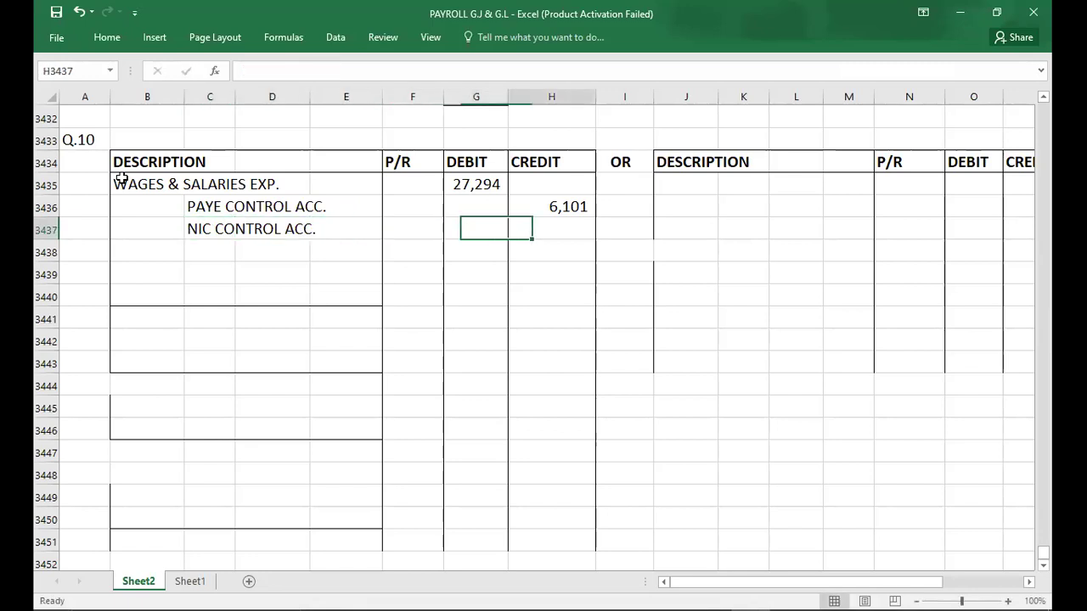
key(alt+Tab)
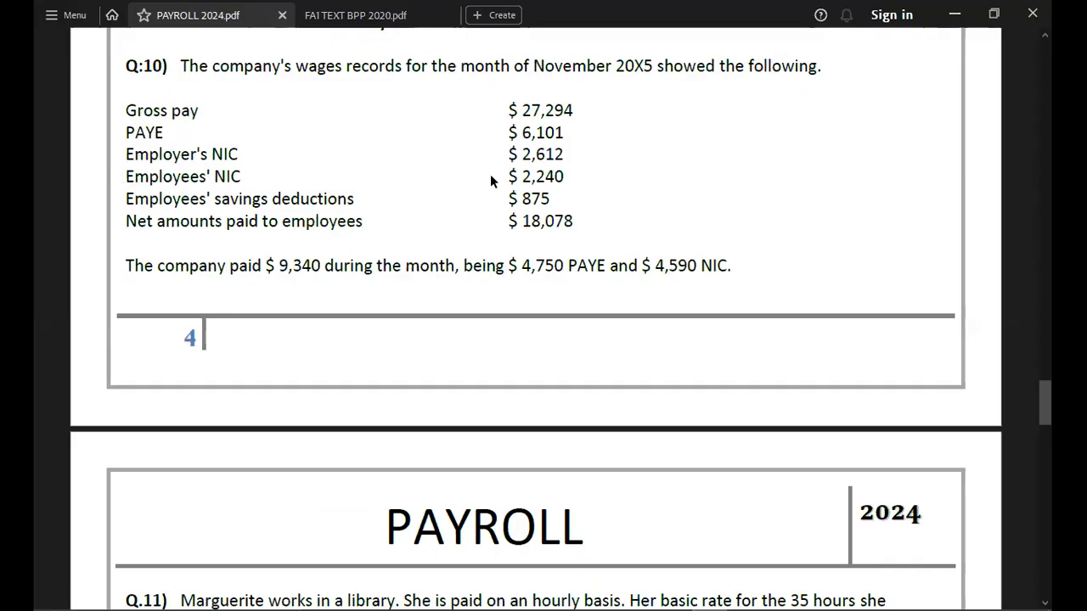
key(alt+Tab)
text(2240)
key(Return)
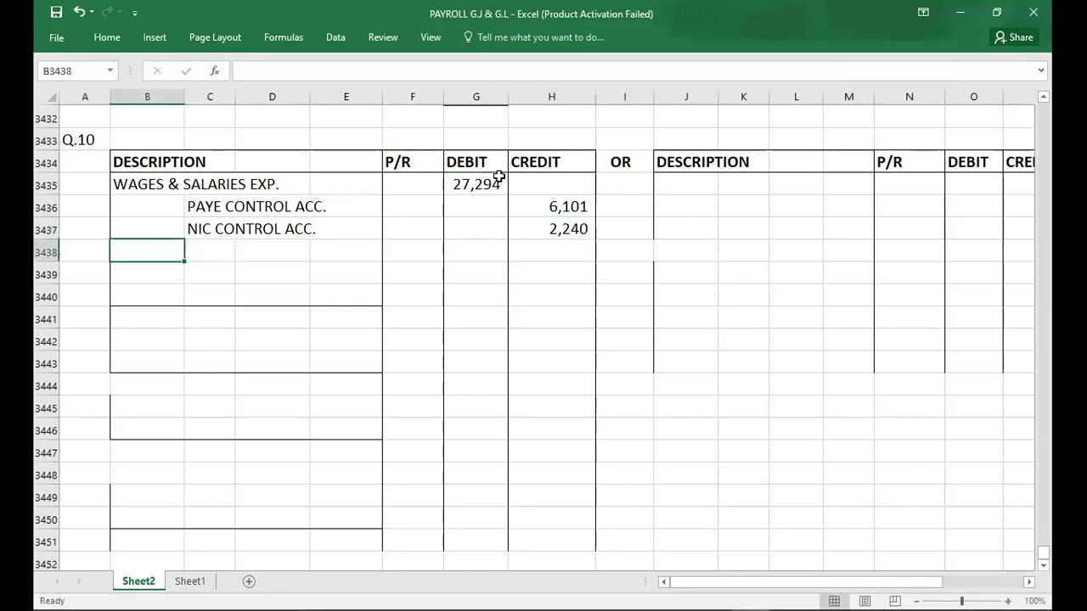
Add SAVINGS CONTROL ACC. in C3438 and credit it with the employees' savings deductions of 875 from the PDF.
key(alt+Tab)
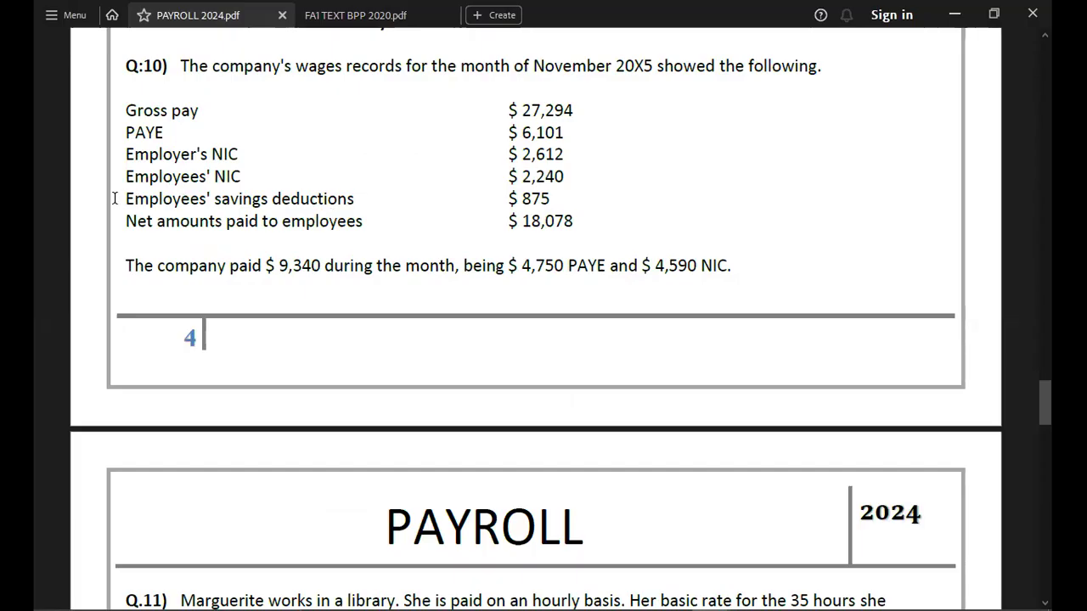
key(alt+Tab)
text(SAVINGS CO)
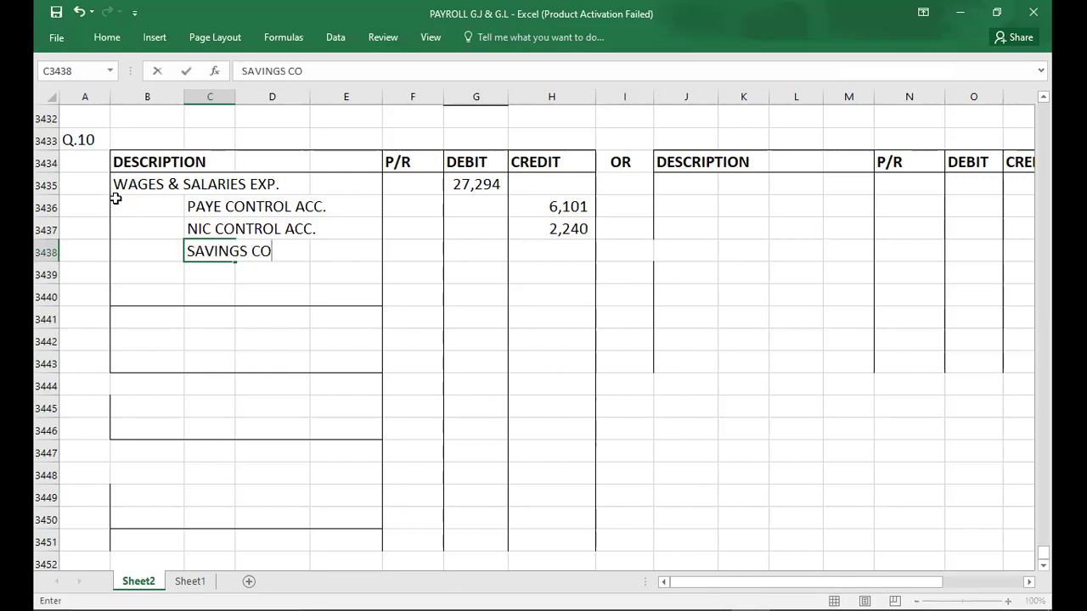
text(NTROL ACC.)
key(Right)
key(Right)
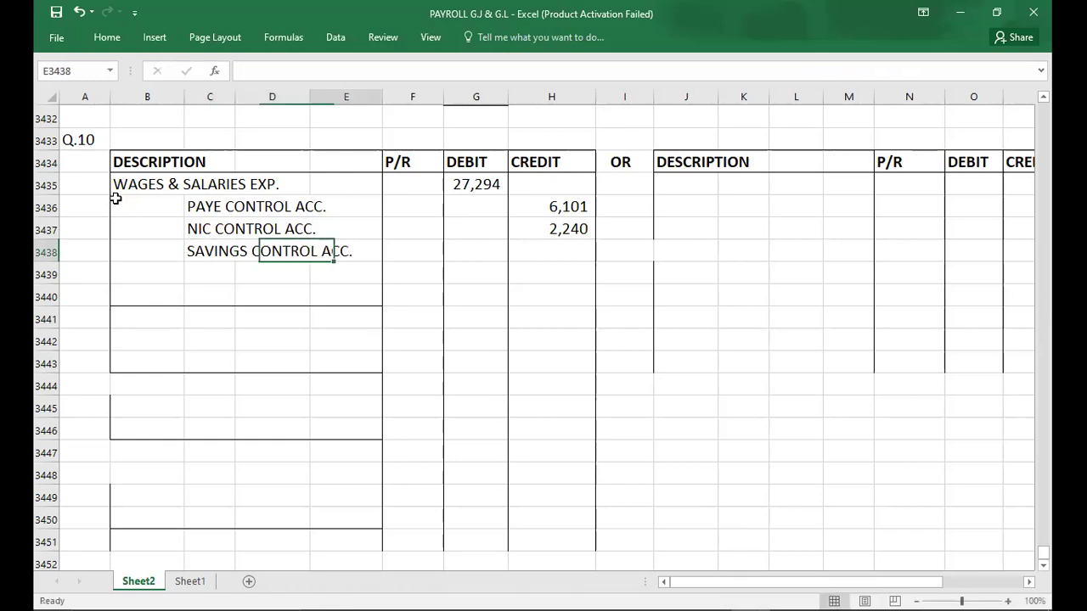
key(Right)
key(Right)
key(Right)
key(alt+Tab)
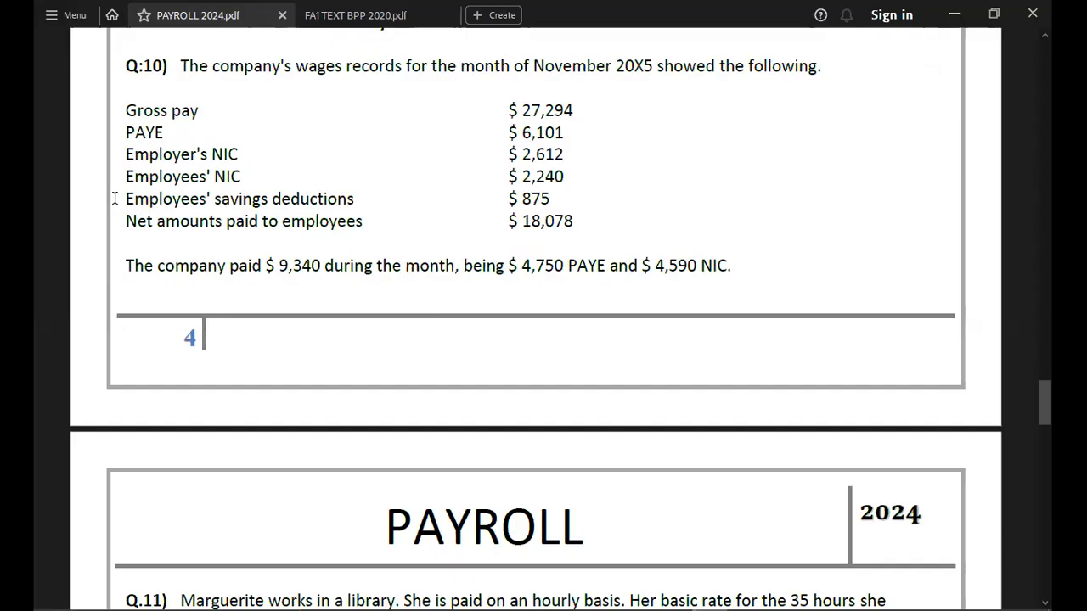
key(alt+Tab)
text(875)
key(Return)
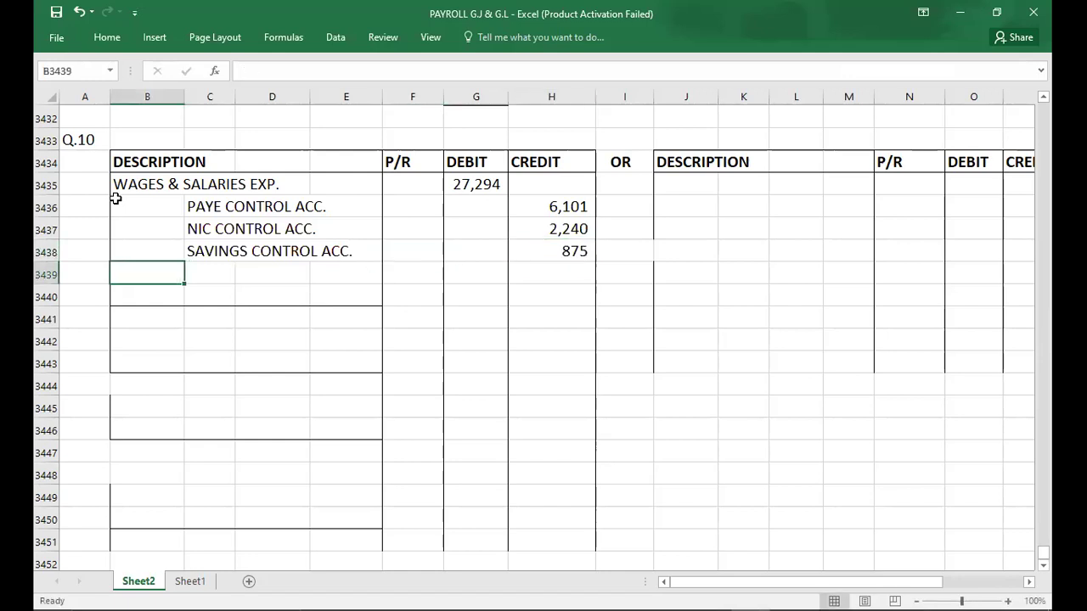
key(Right)
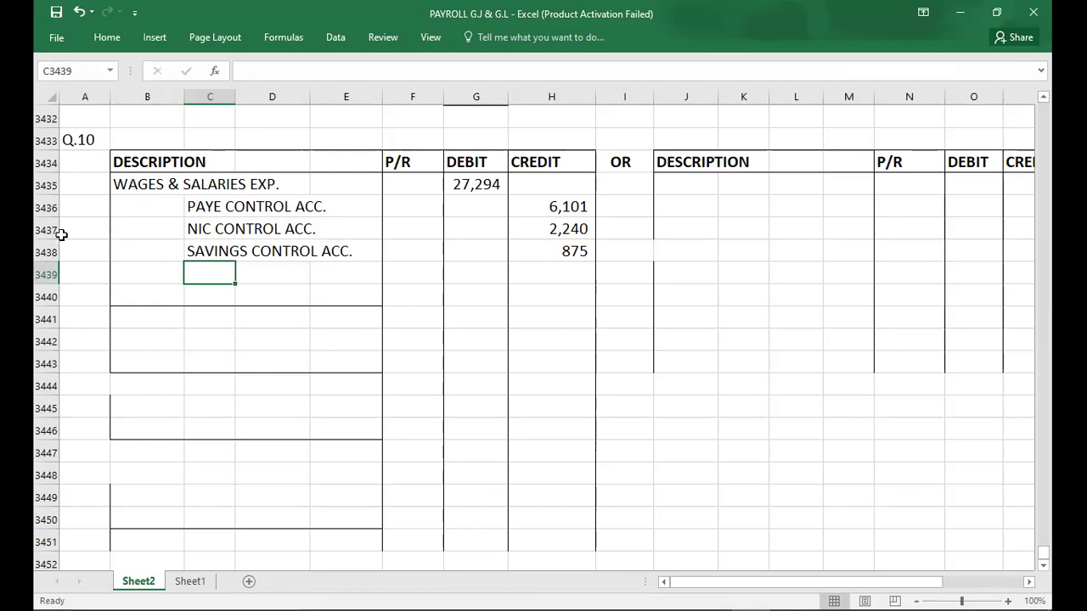
Credit the net amount paid to employees from the PDF, 18,078, in H3439 of the Q.10 journal.
key(alt+Tab)
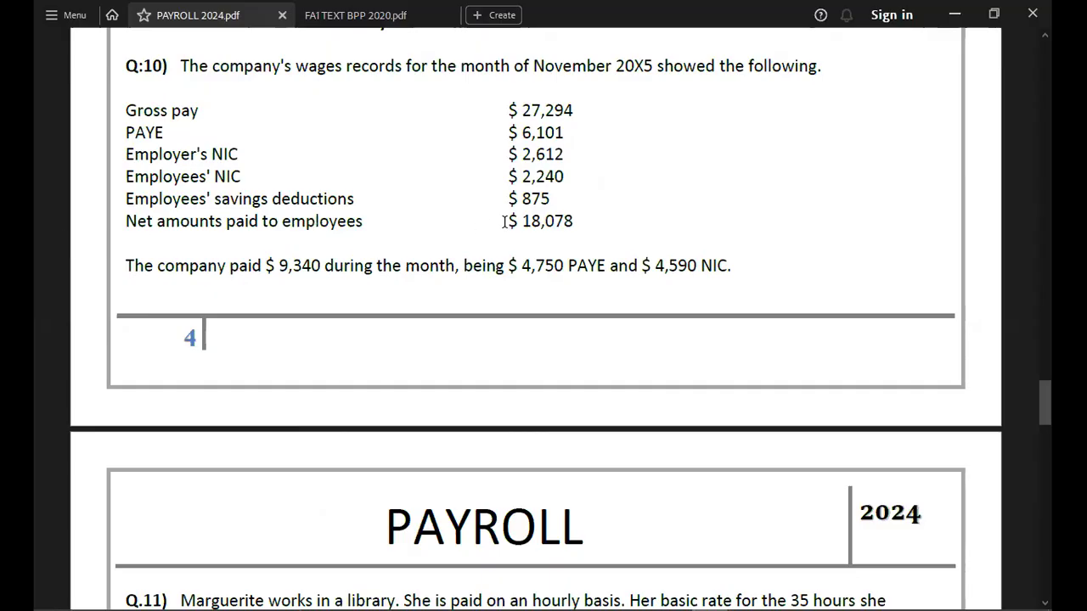
key(alt+Tab)
key(Right)
key(Right)
key(Right)
key(Right)
key(Right)
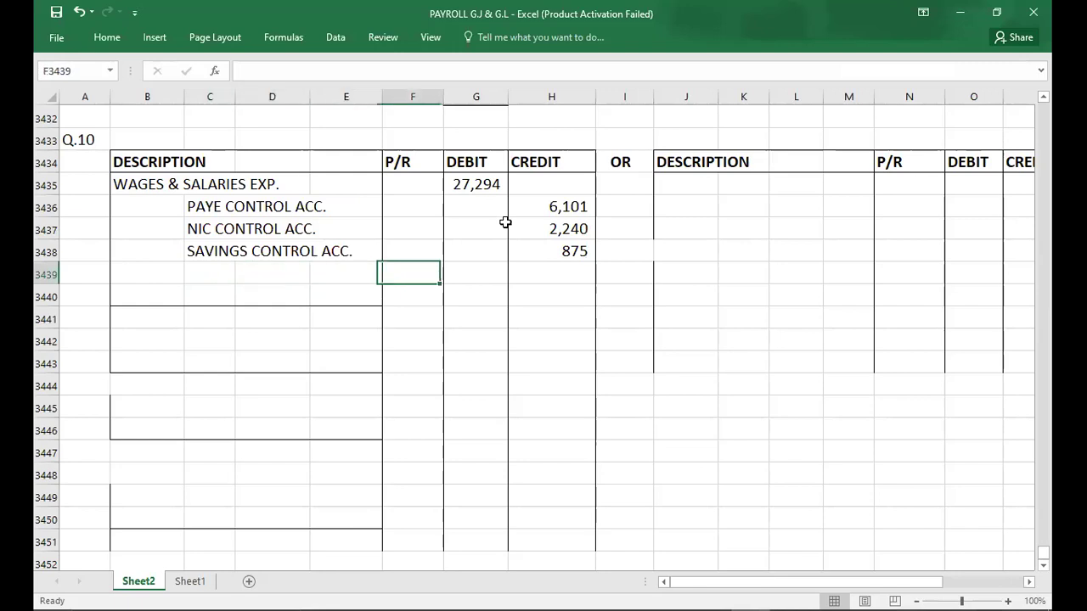
text(187)
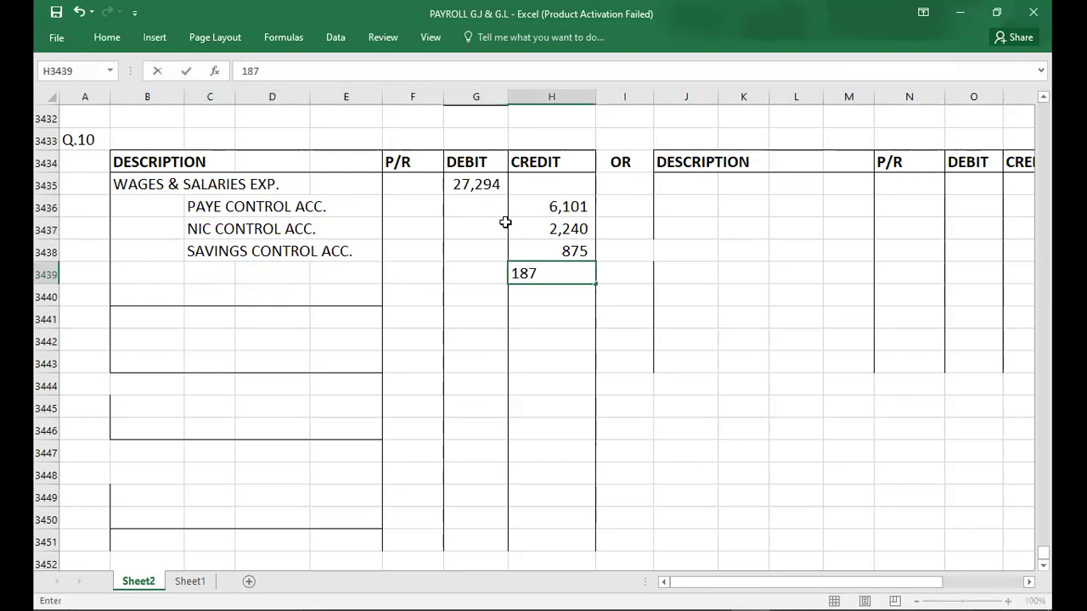
key(BackSpace)
text(078)
Label the net pay credit in C3439 as WAGES & SALARIES CONTROL ACC.
key(Left)
key(Left)
key(Left)
key(Left)
key(Left)
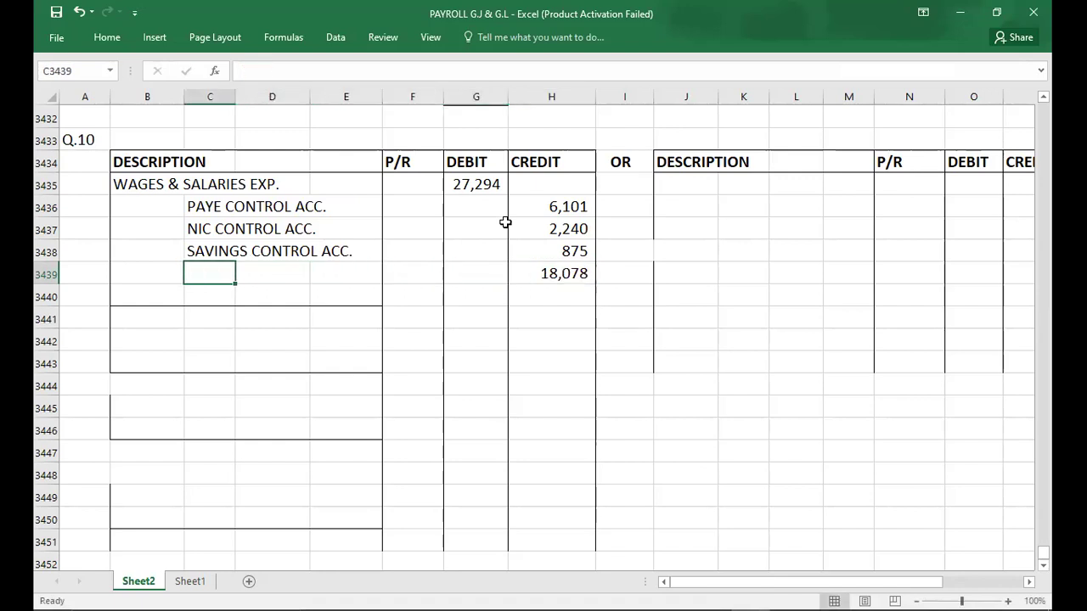
text(WAGES )
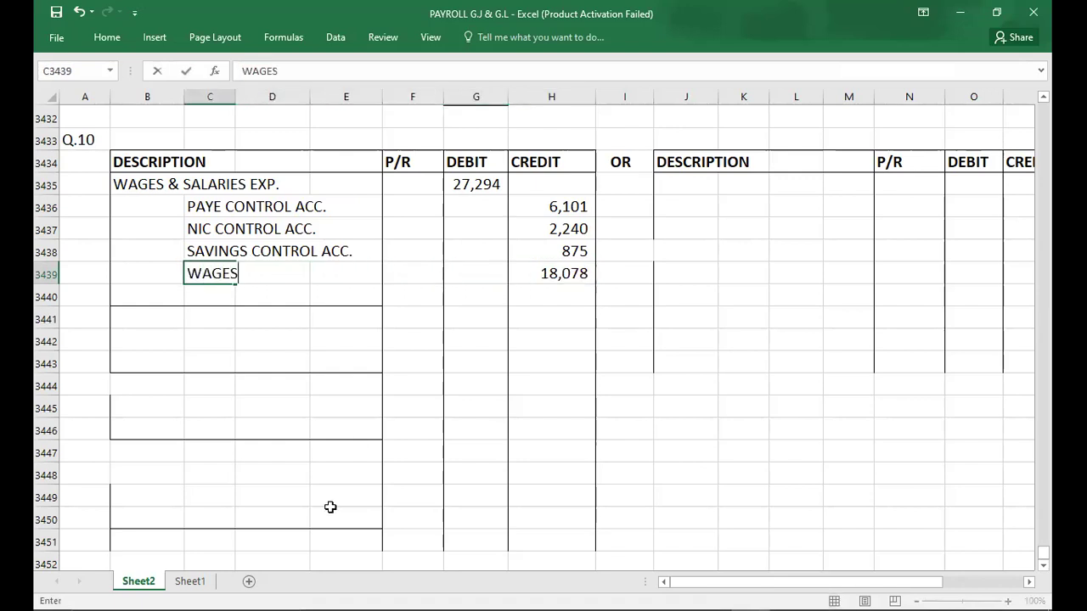
text(& SALARIE)
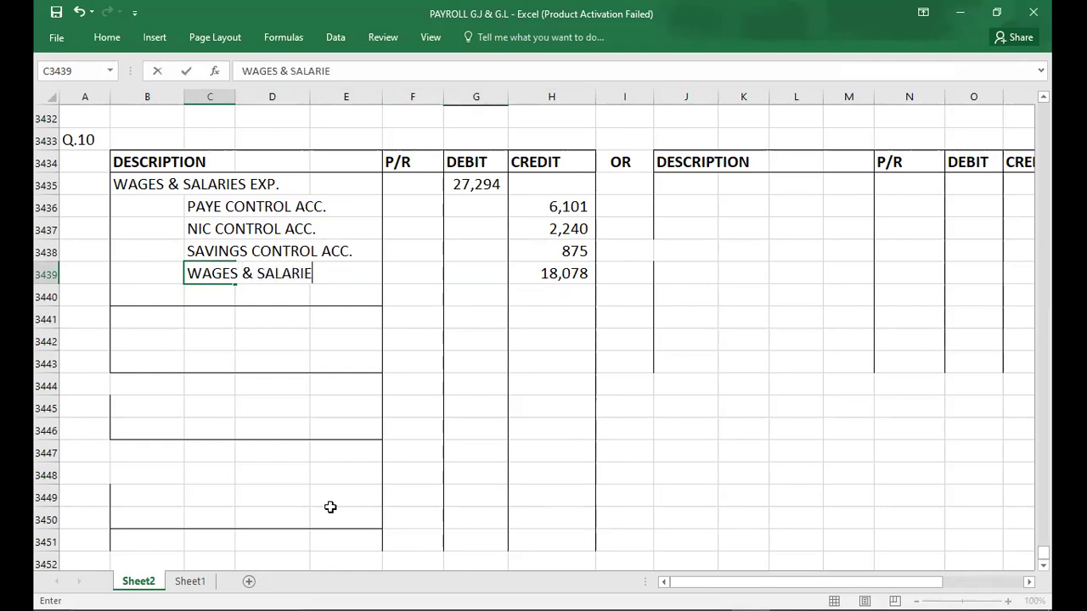
text(S CONSTL)
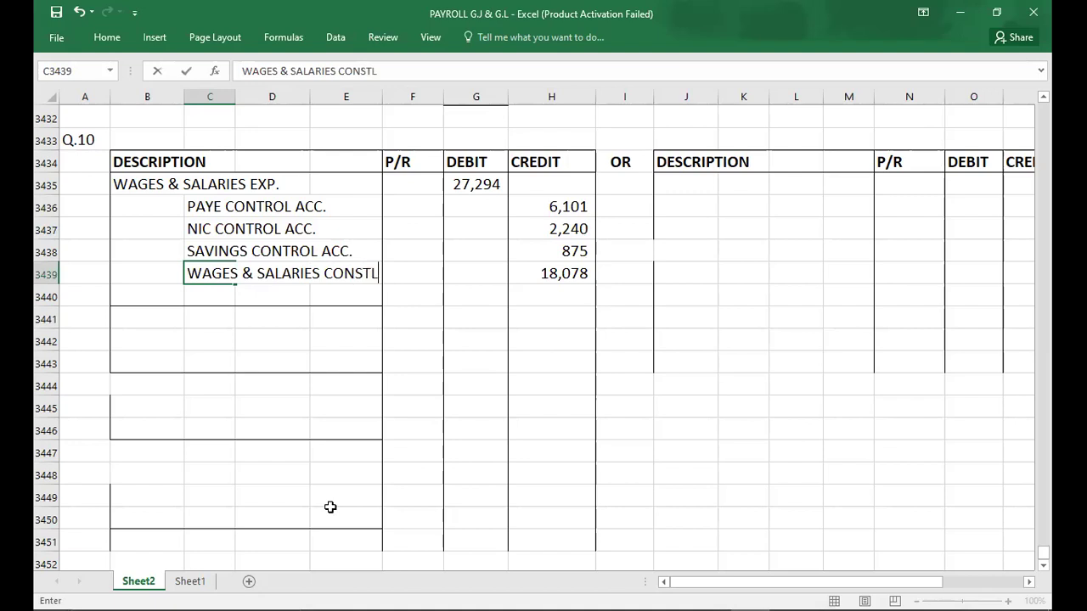
key(BackSpace)
key(BackSpace)
key(BackSpace)
text(TROL ACC.)
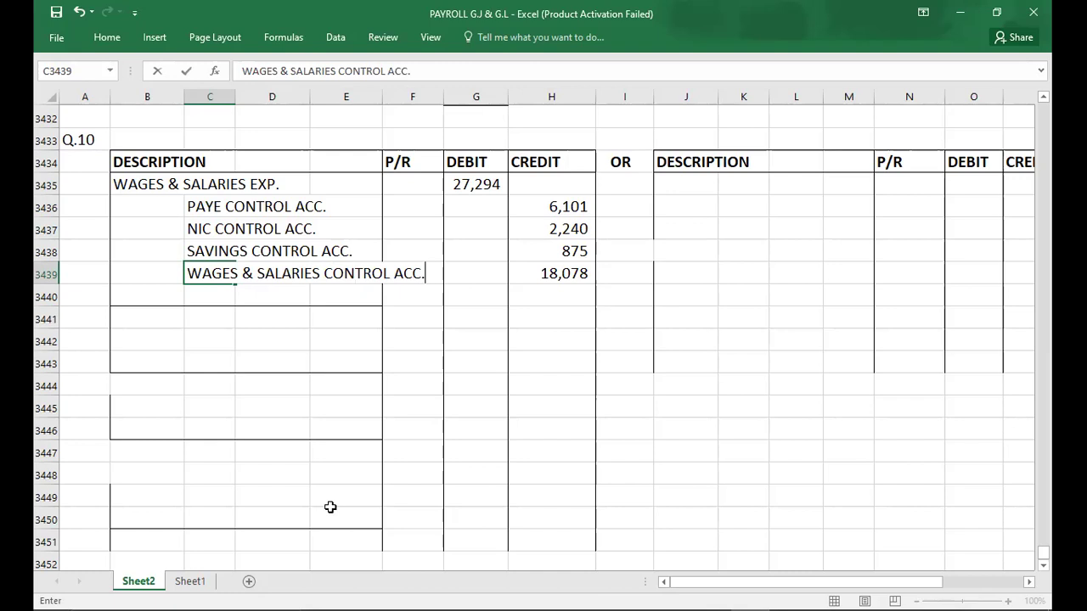
click(194, 323)
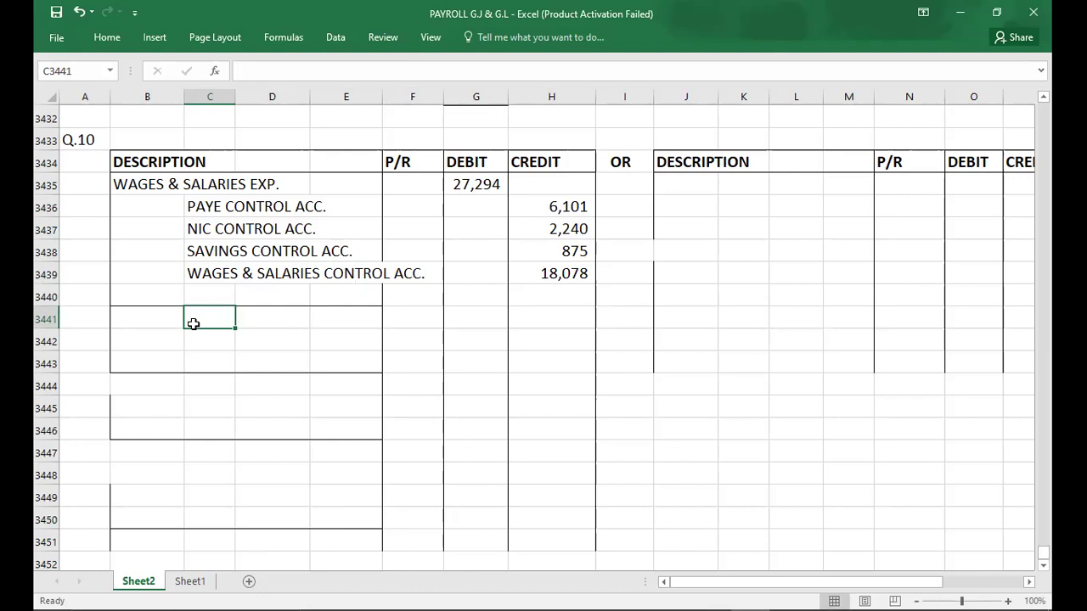
Check the sum of the credits in H3436:H3439 against the gross pay debit in G3435.
click(478, 184)
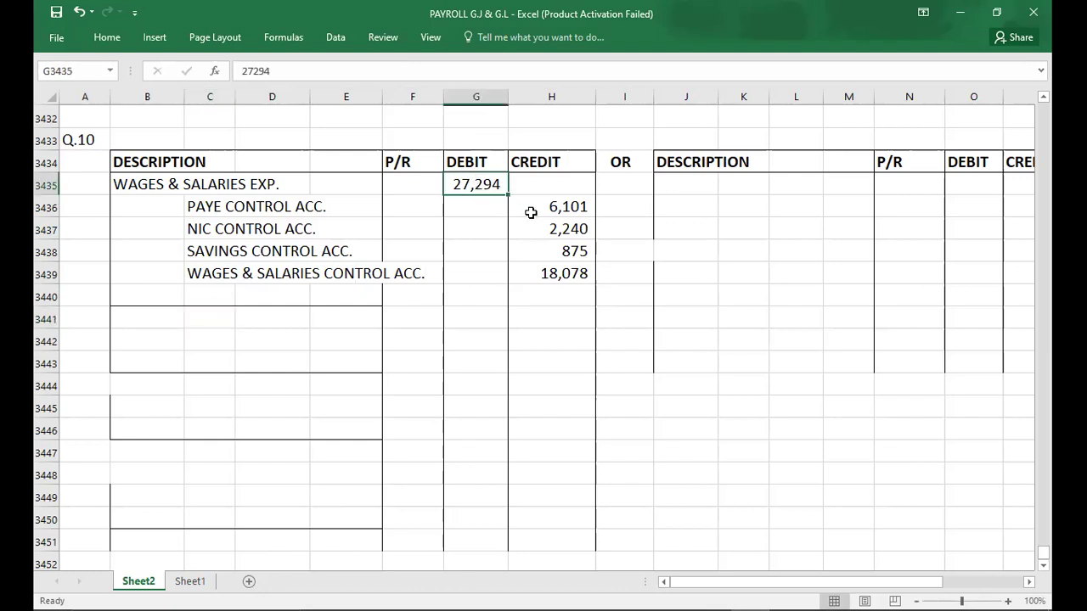
click(531, 212)
key(shift+Down)
key(shift+Down)
key(shift+Down)
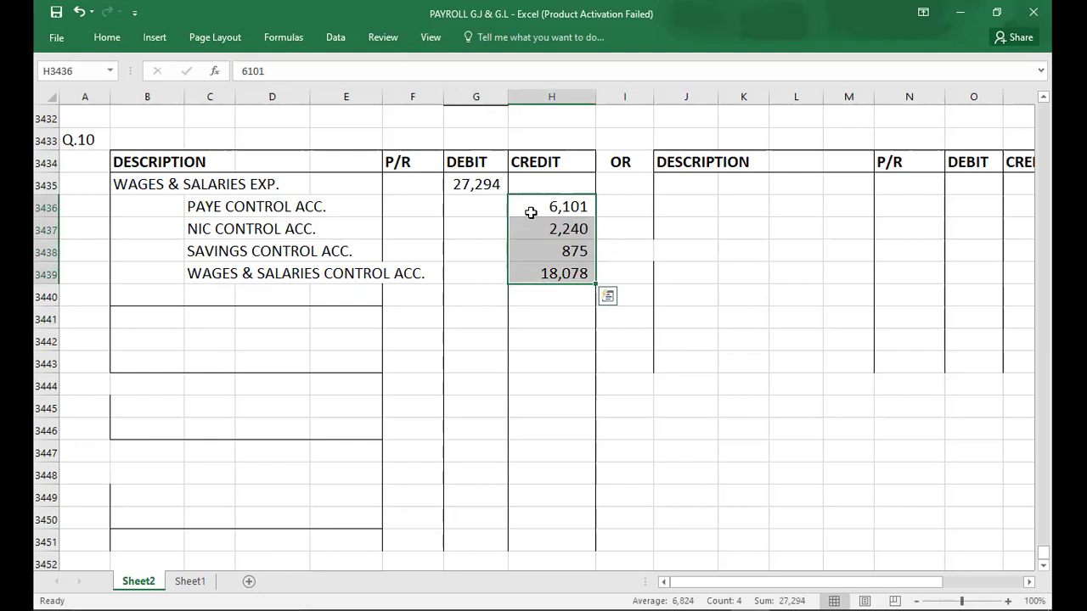
Start the employer's NIC entry from the PDF by entering WAGES & SALARIES EXP. in B3441.
click(147, 320)
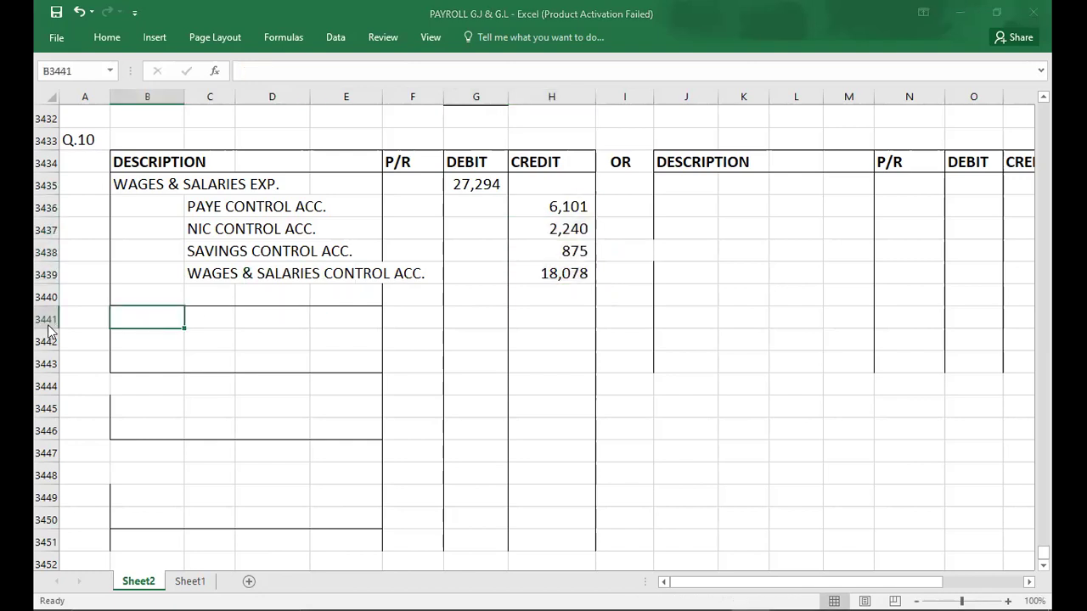
key(alt+Tab)
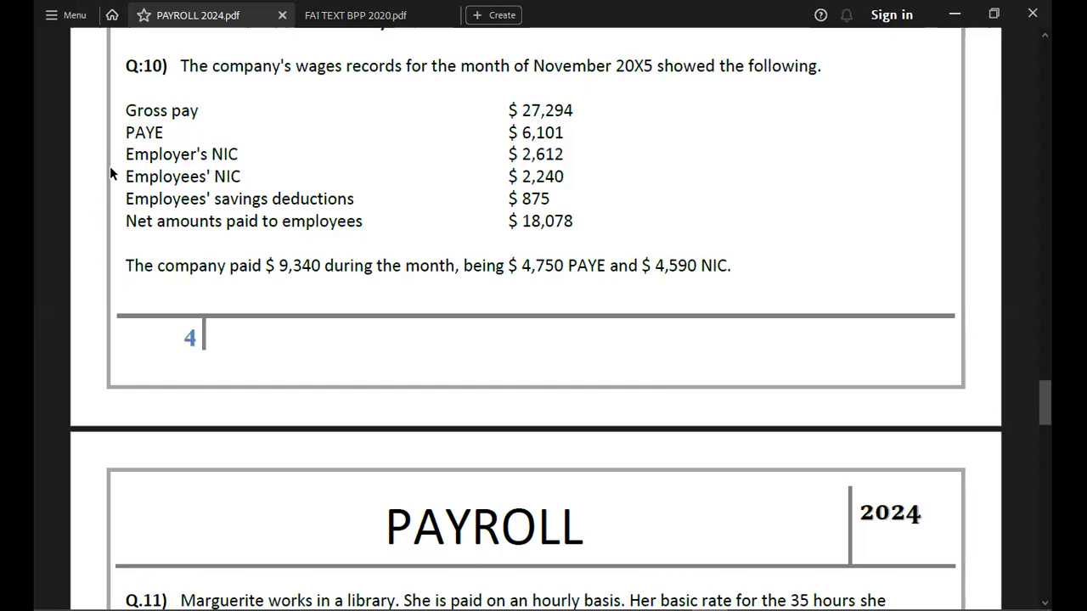
drag(118, 154, 242, 158)
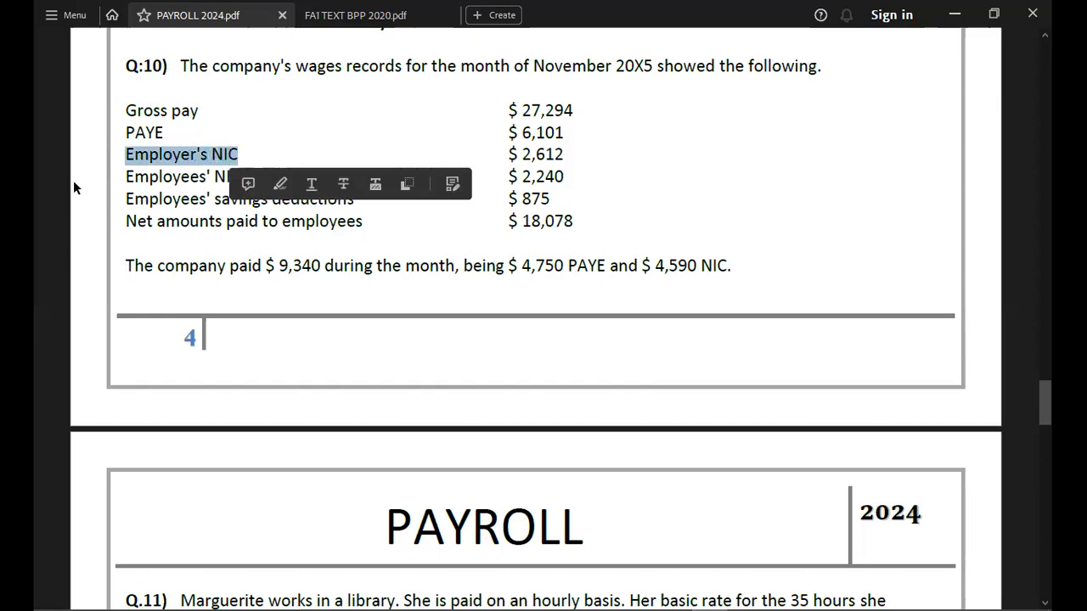
click(101, 162)
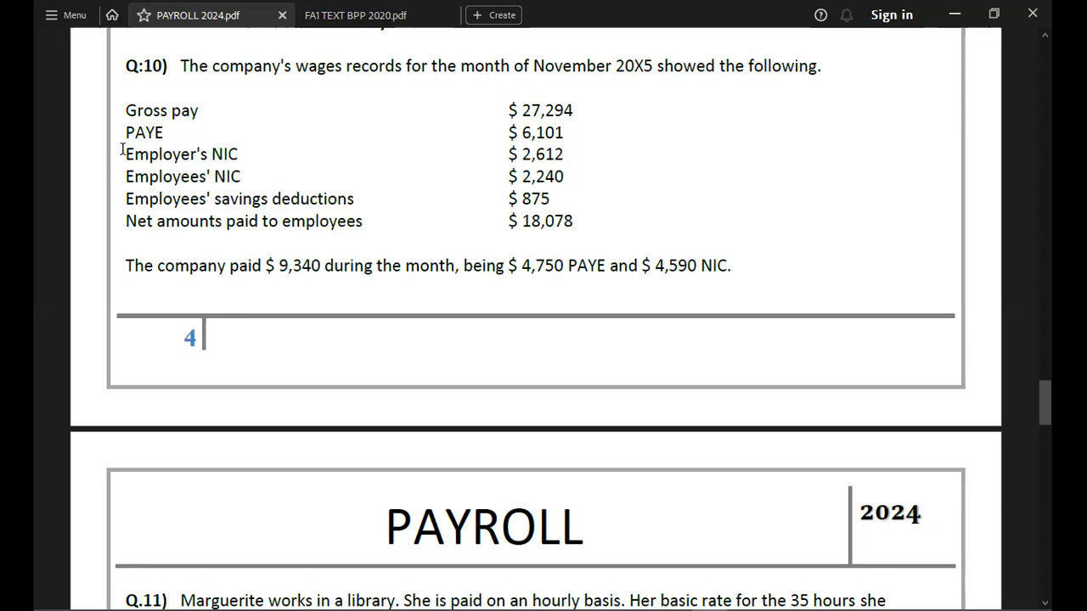
key(alt+Tab)
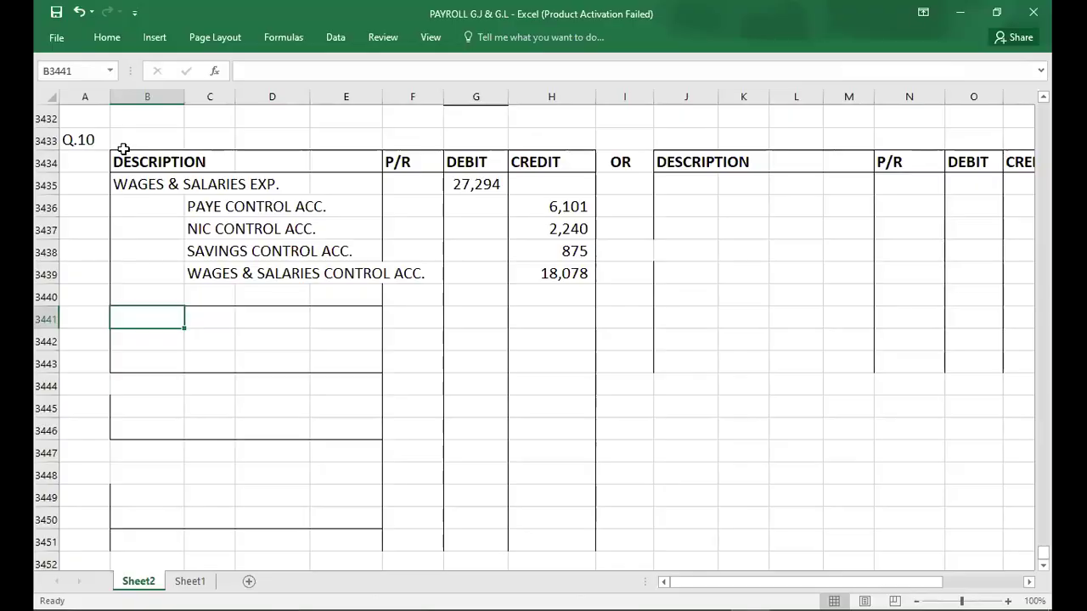
text(WAGES )
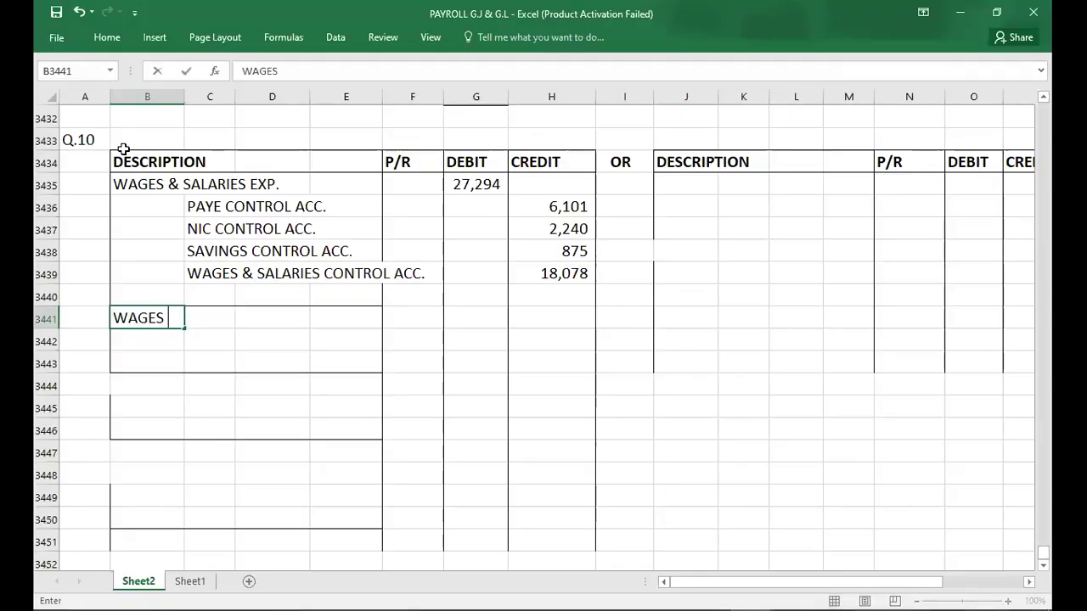
text(& SALA)
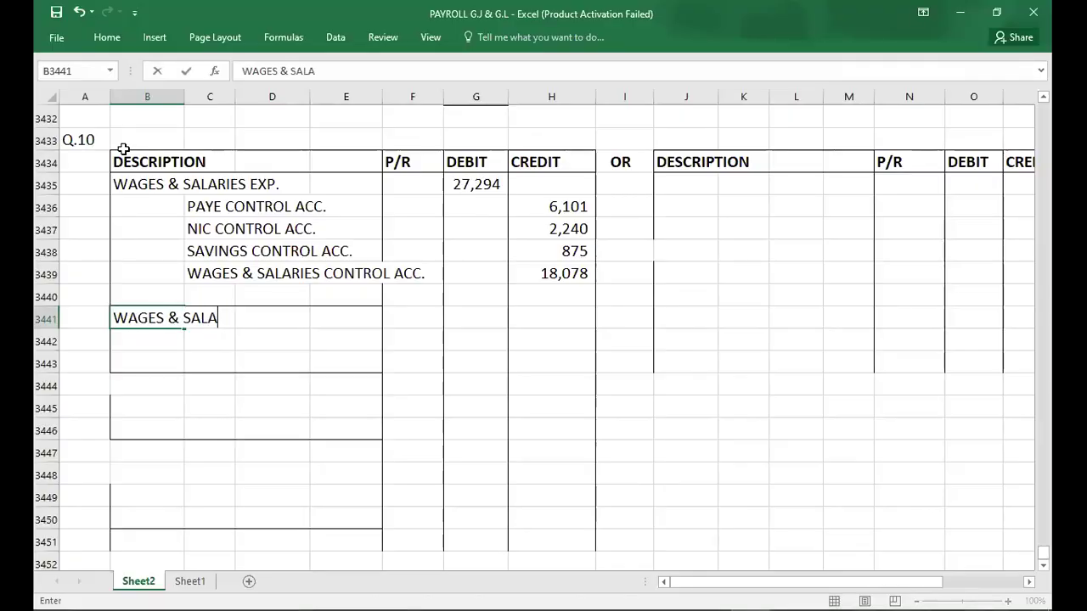
text(RIES EXP.)
Debit the employer's NIC of 2,612 from the PDF in G3441.
key(Right)
key(Right)
key(Right)
key(Right)
key(Right)
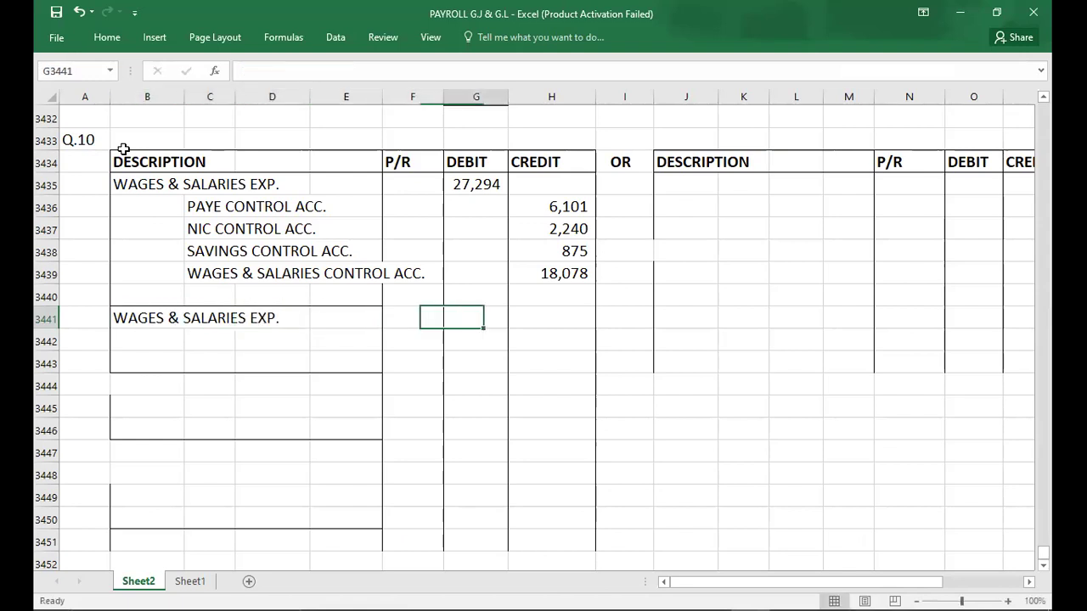
key(alt+Tab)
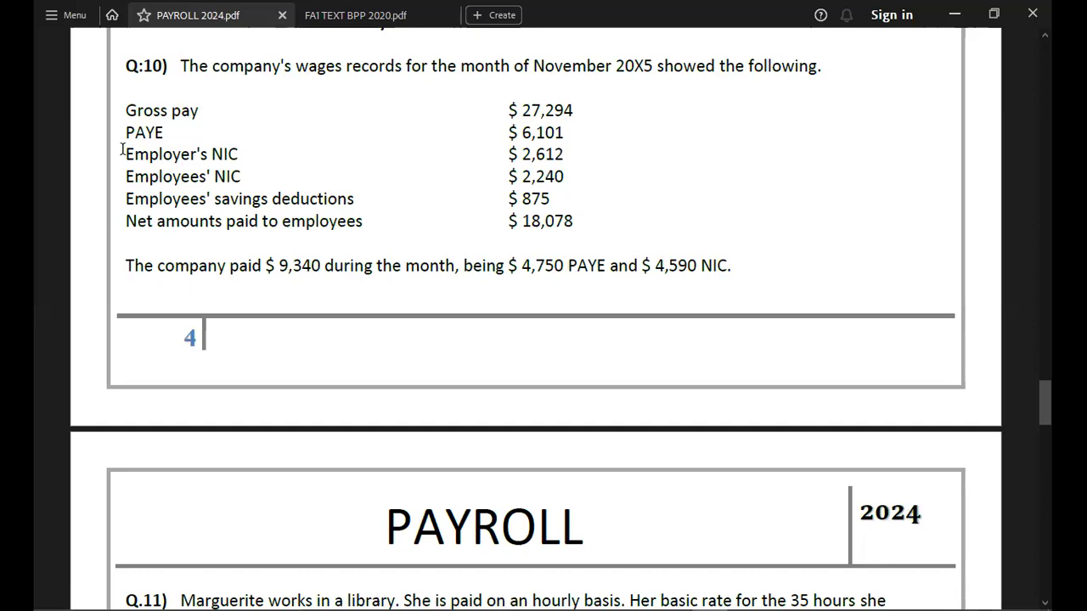
key(alt+Tab)
text(2612)
key(Return)
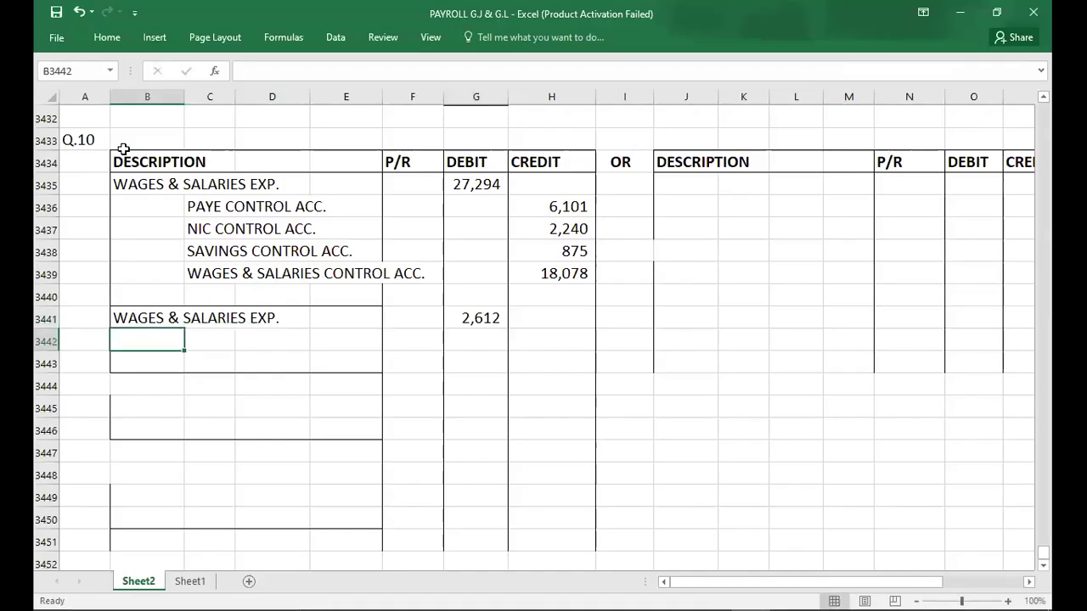
Add NIC CONTROL ACC. indented in C3442 and credit it with 2,612 in H3442.
key(Tab)
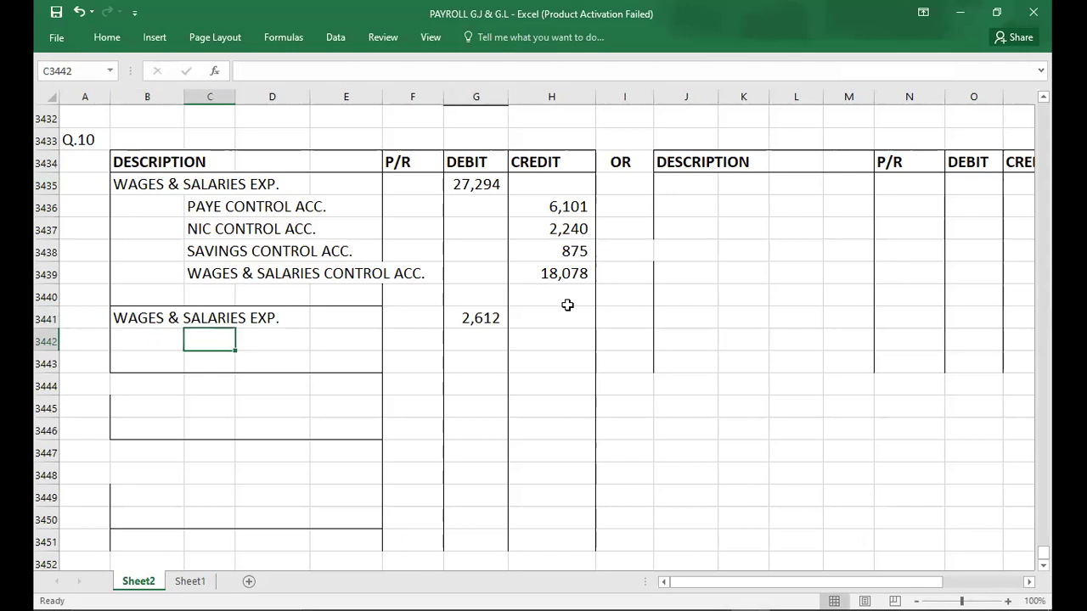
text(NIC CON)
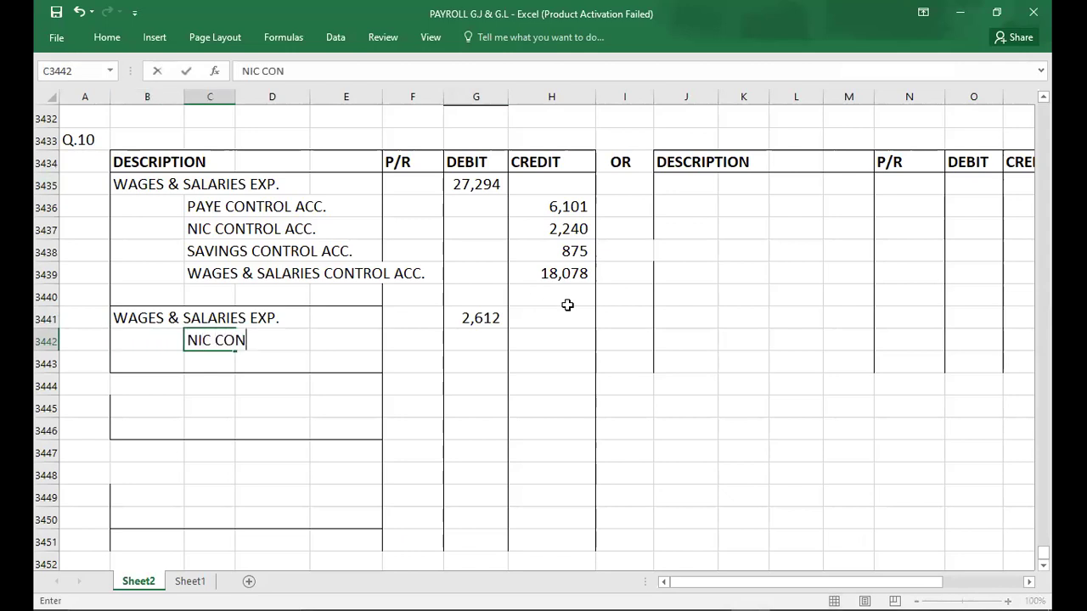
text(TROL ACC.)
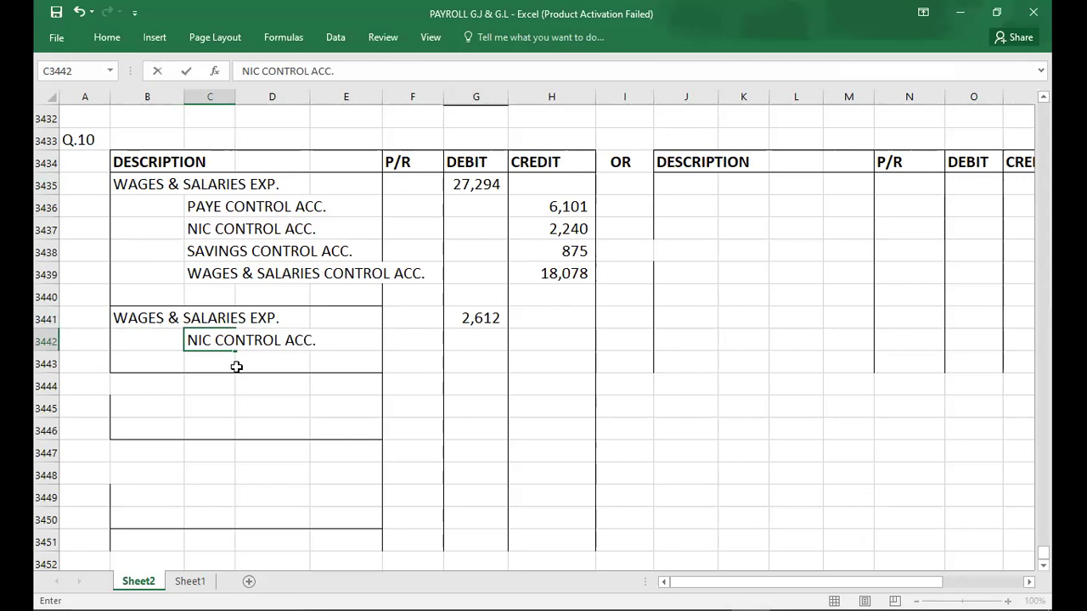
click(565, 343)
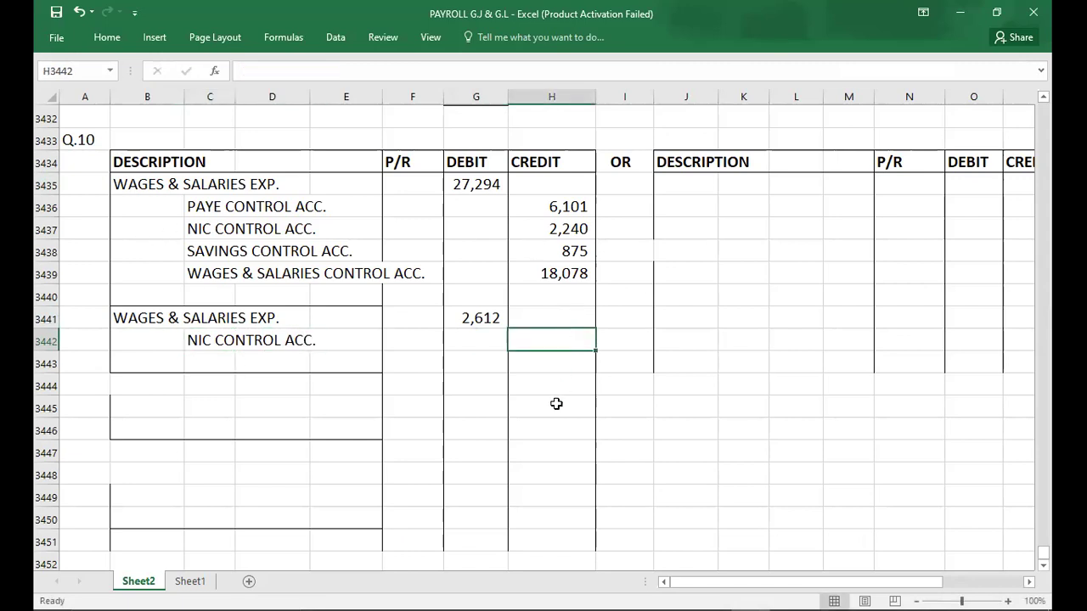
text(2612)
key(Return)
key(Return)
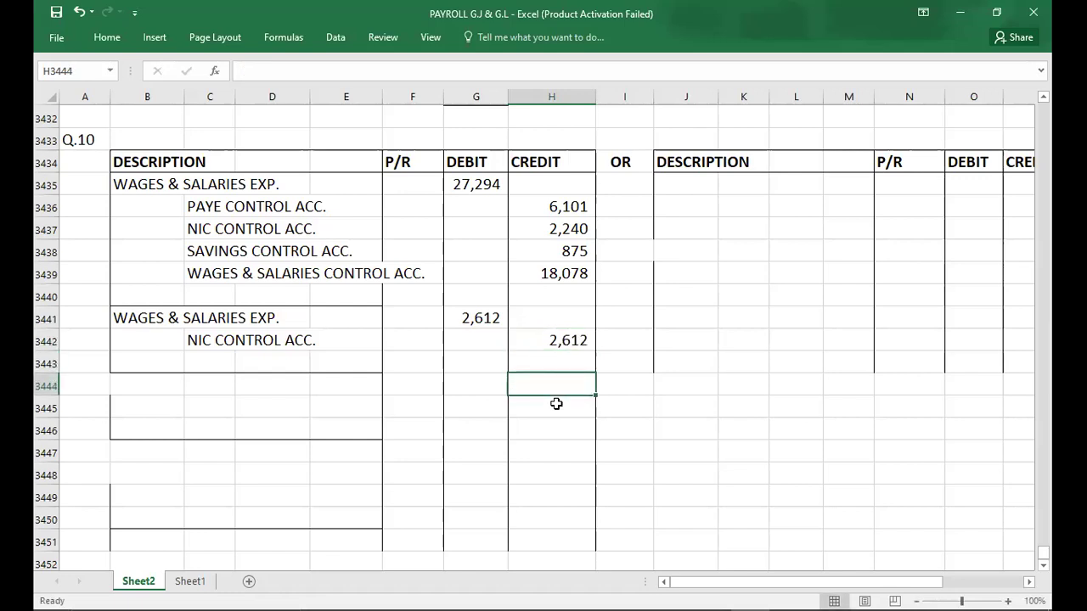
key(Left)
key(Left)
key(Left)
key(Left)
key(Left)
key(Left)
key(Down)
key(Down)
key(Down)
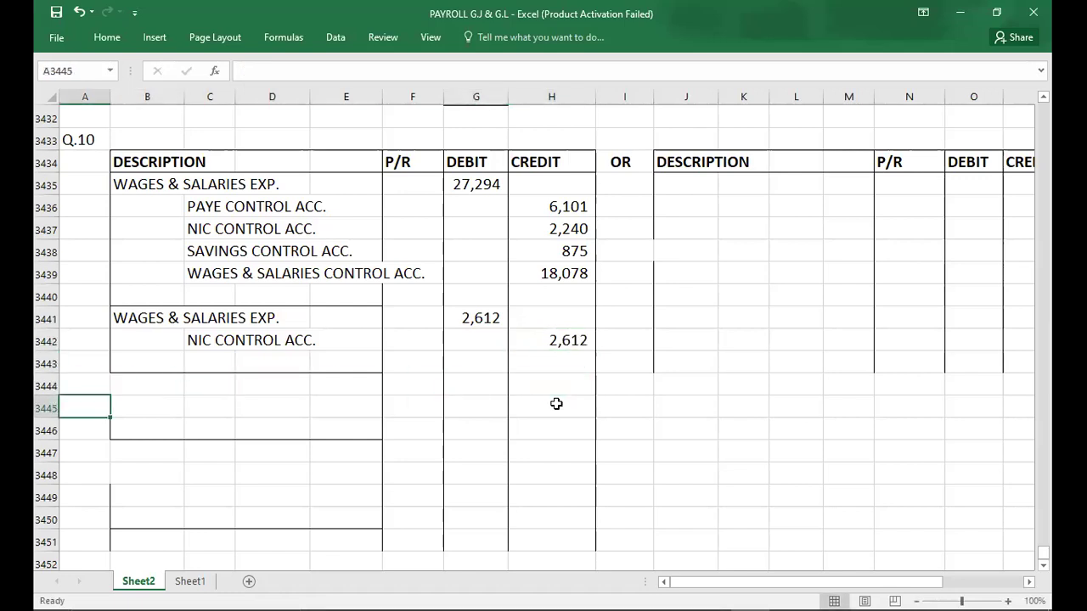
key(Down)
key(Down)
key(Down)
key(Down)
key(Down)
key(Up)
key(Up)
key(Up)
key(Up)
key(Up)
key(Up)
key(Up)
key(Up)
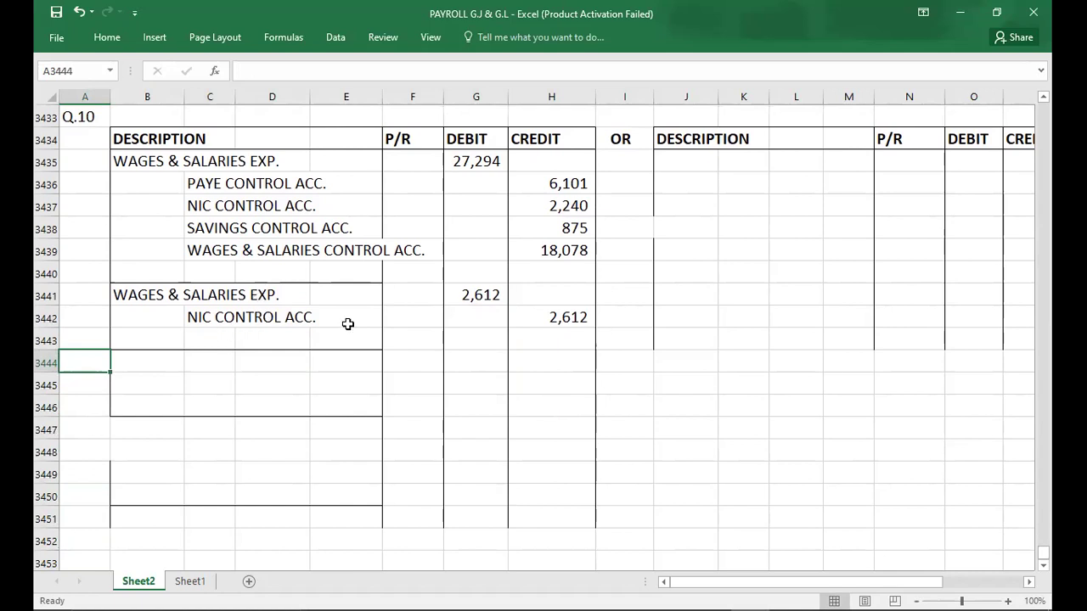
Review both NIC CONTROL ACC. credits, then compare the PDF's net pay with the WAGES & SALARIES CONTROL ACC. line and the empty entry row 3444.
click(532, 208)
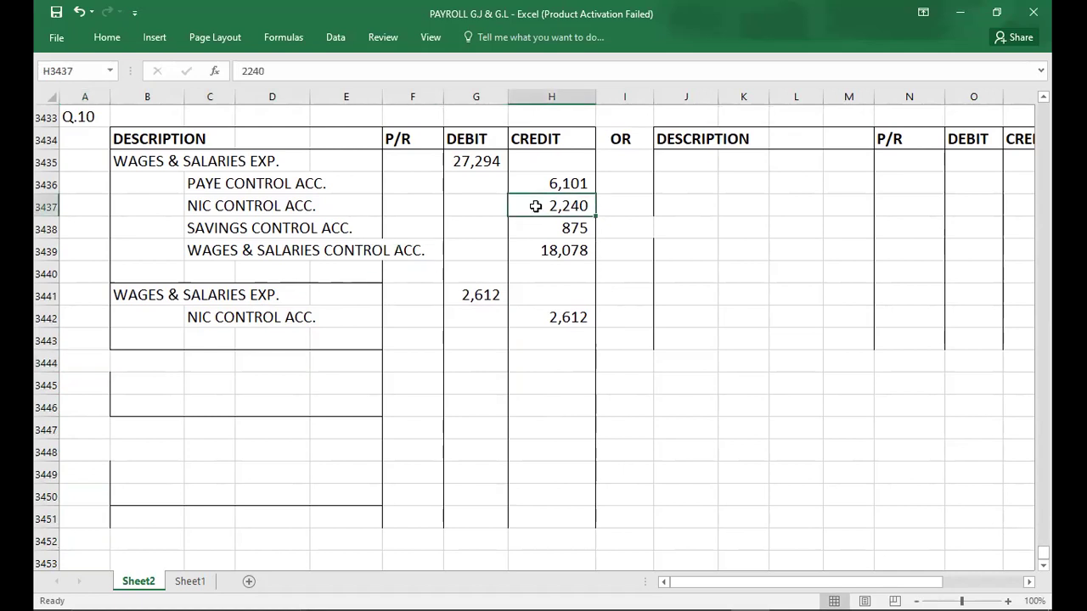
click(527, 323)
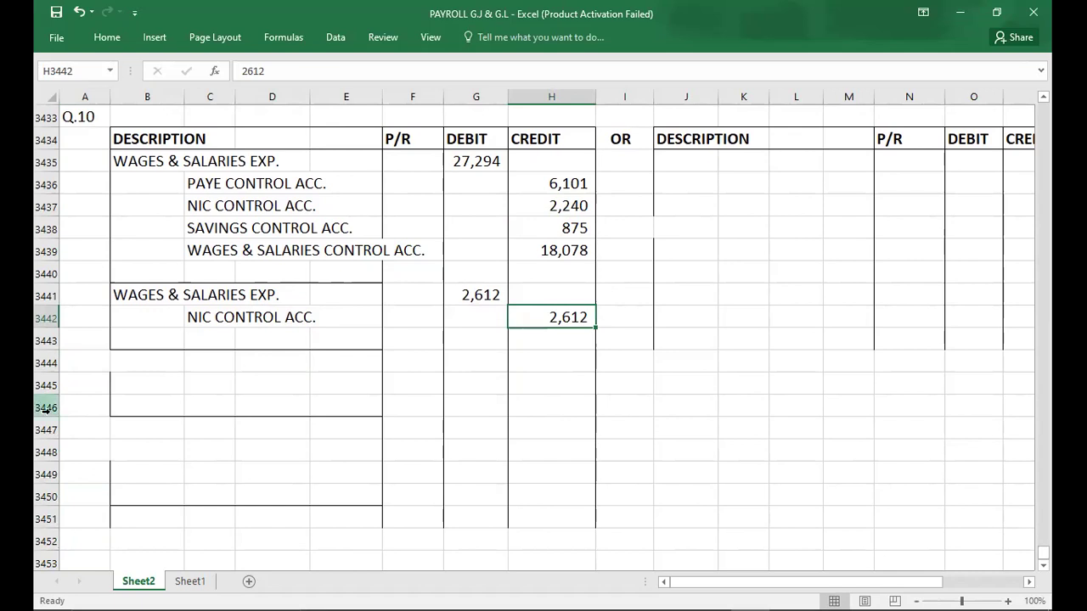
click(158, 361)
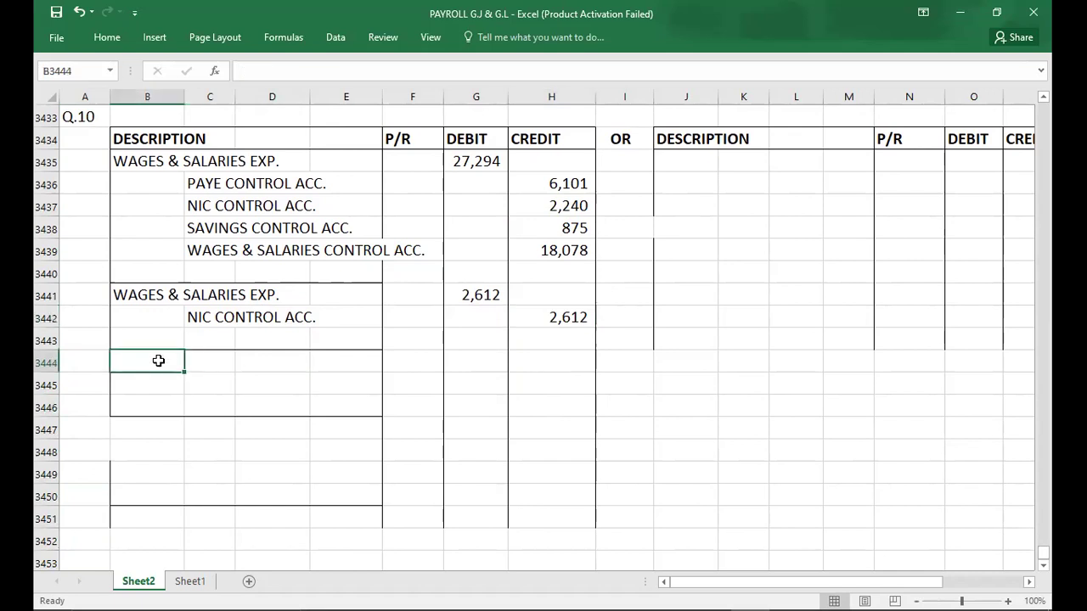
key(alt+Tab)
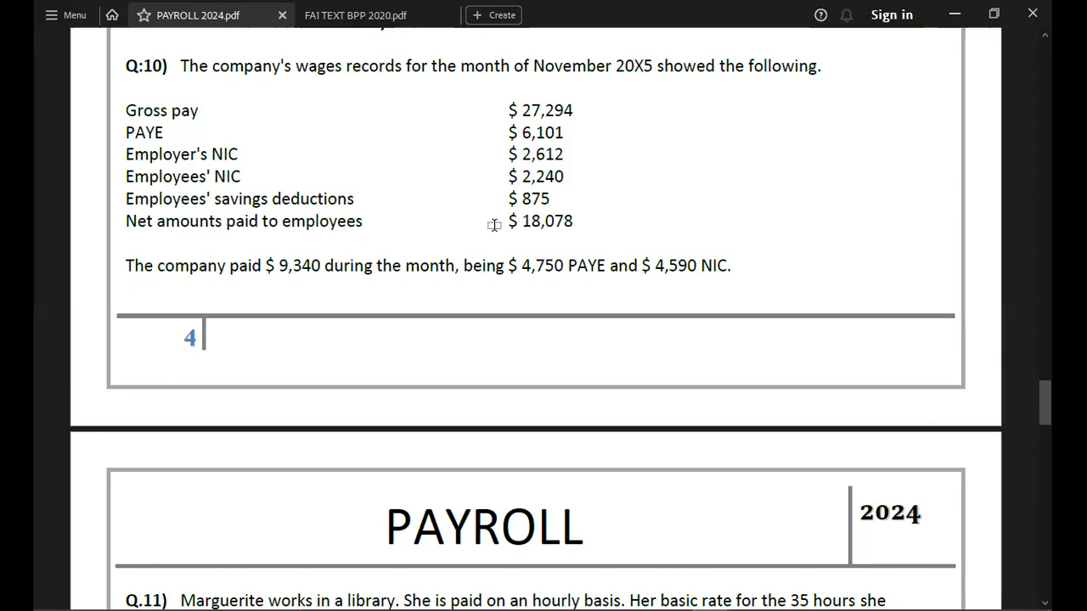
key(alt+Tab)
click(209, 250)
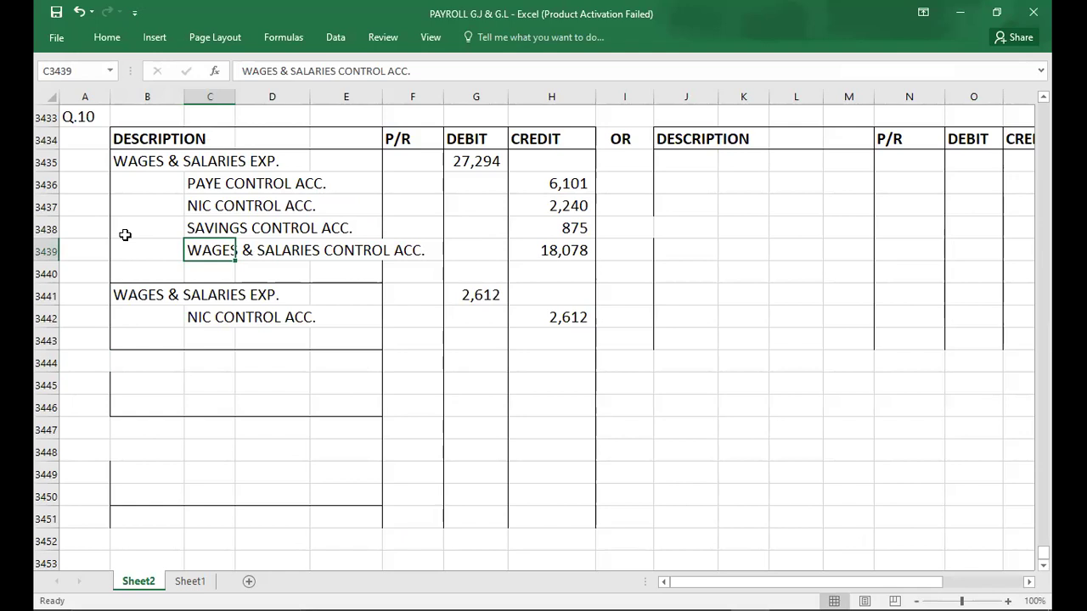
click(136, 359)
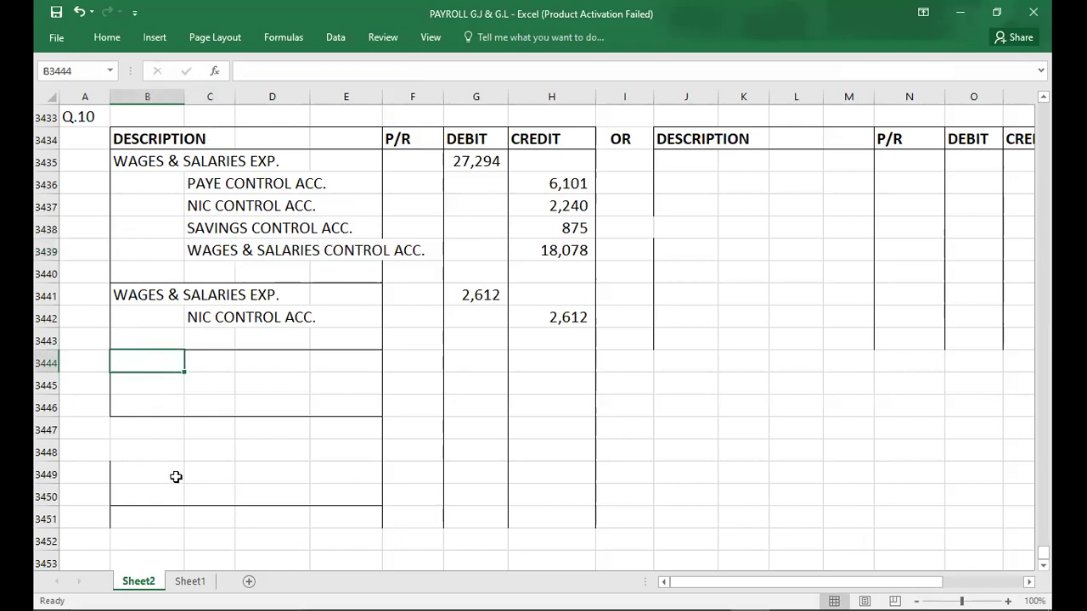
click(210, 254)
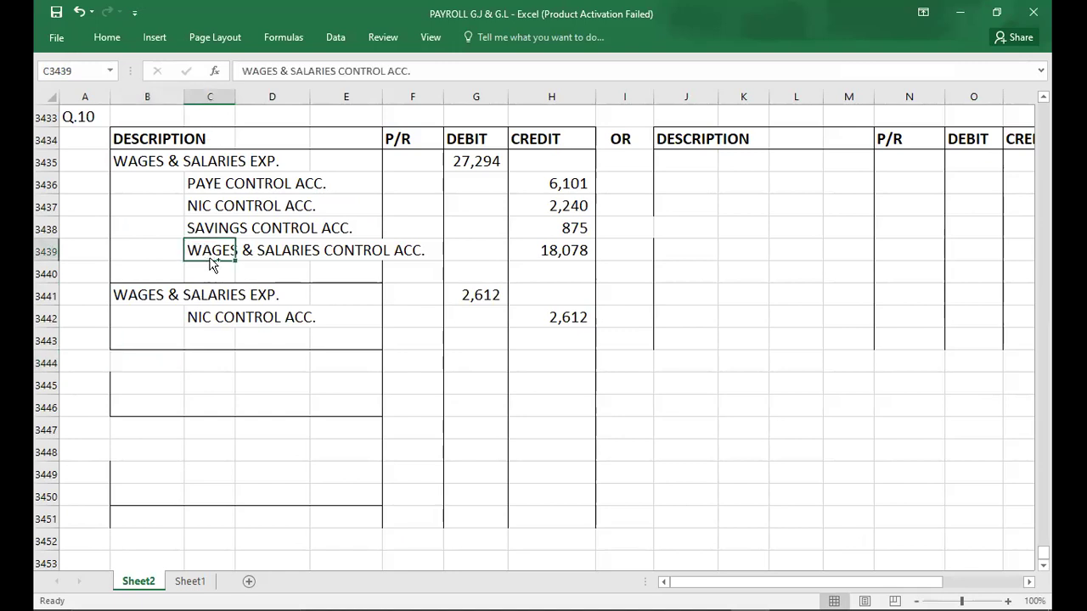
Start the net pay payment entry by copying WAGES & SALARIES CONTROL ACC. from C3439 into B3444.
key(ctrl+c)
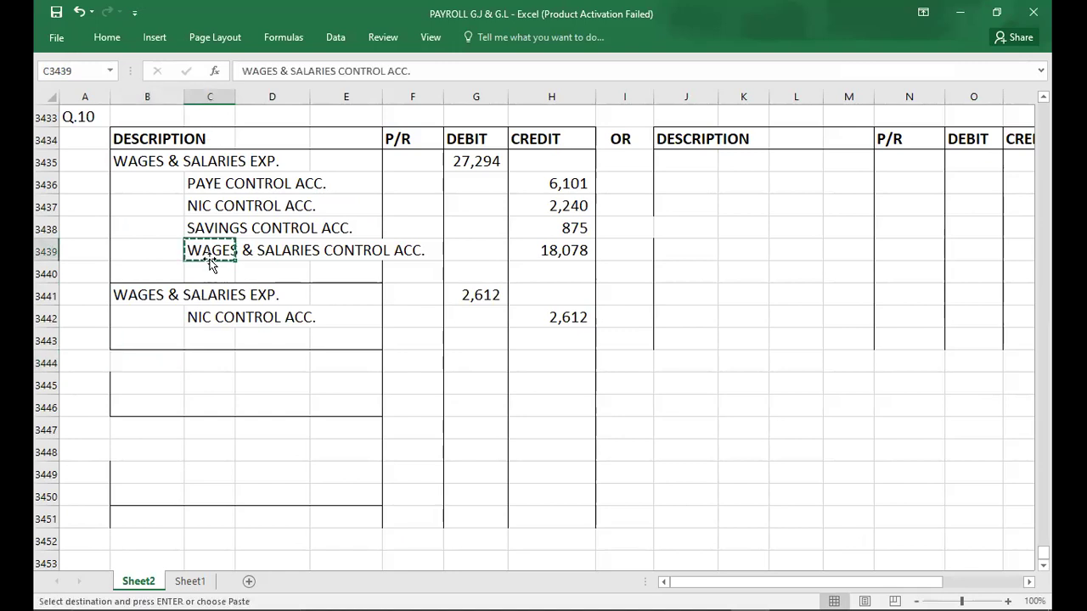
click(150, 358)
key(ctrl+v)
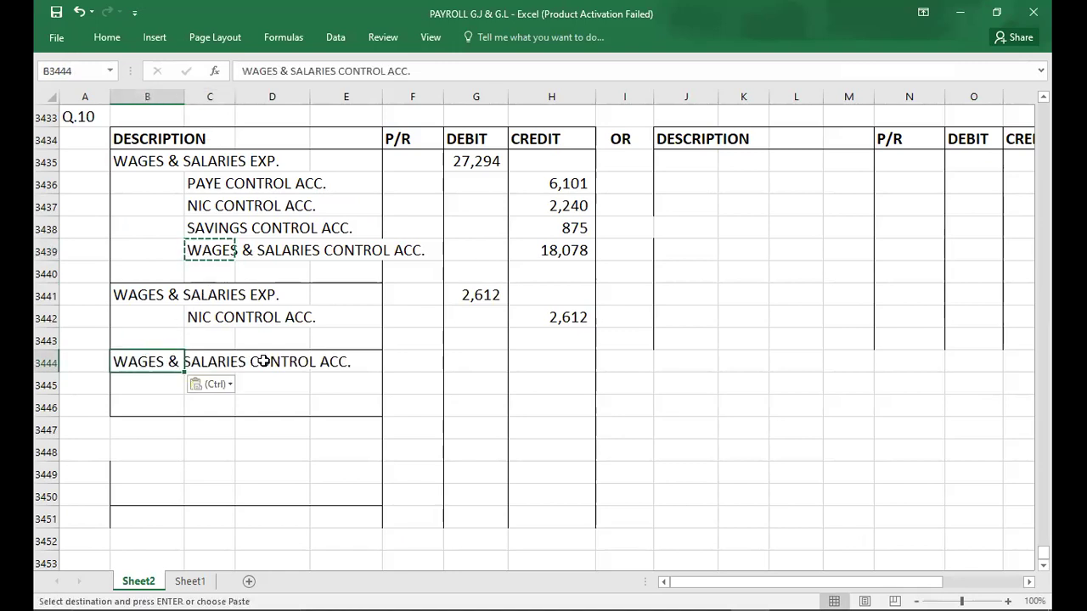
Debit the WAGES & SALARIES CONTROL ACC. line with 18,075 in G3444.
click(497, 361)
text(180)
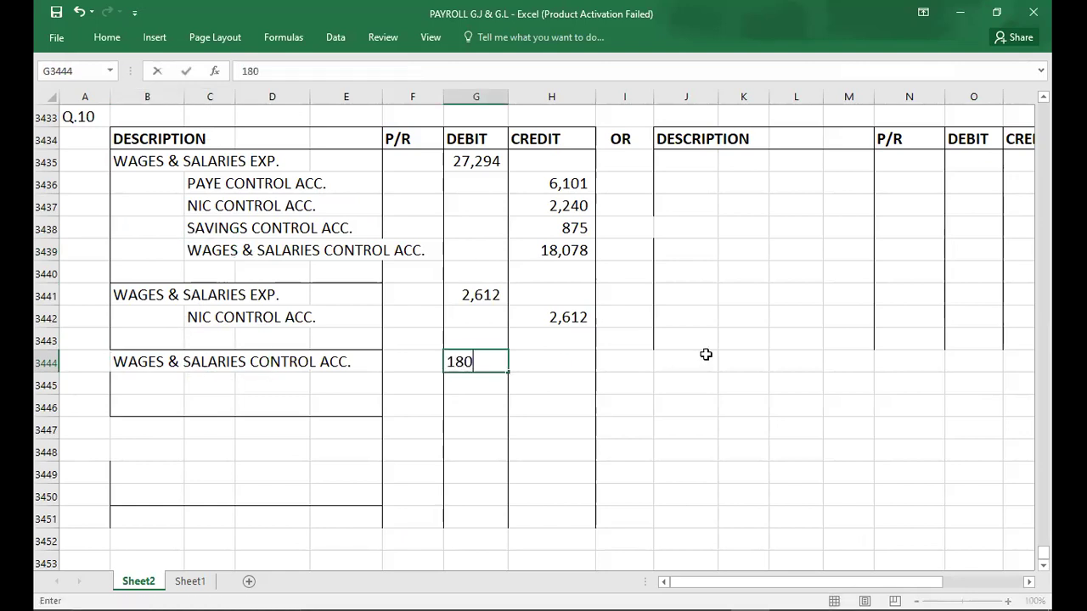
text(75)
key(Tab)
key(Down)
key(Down)
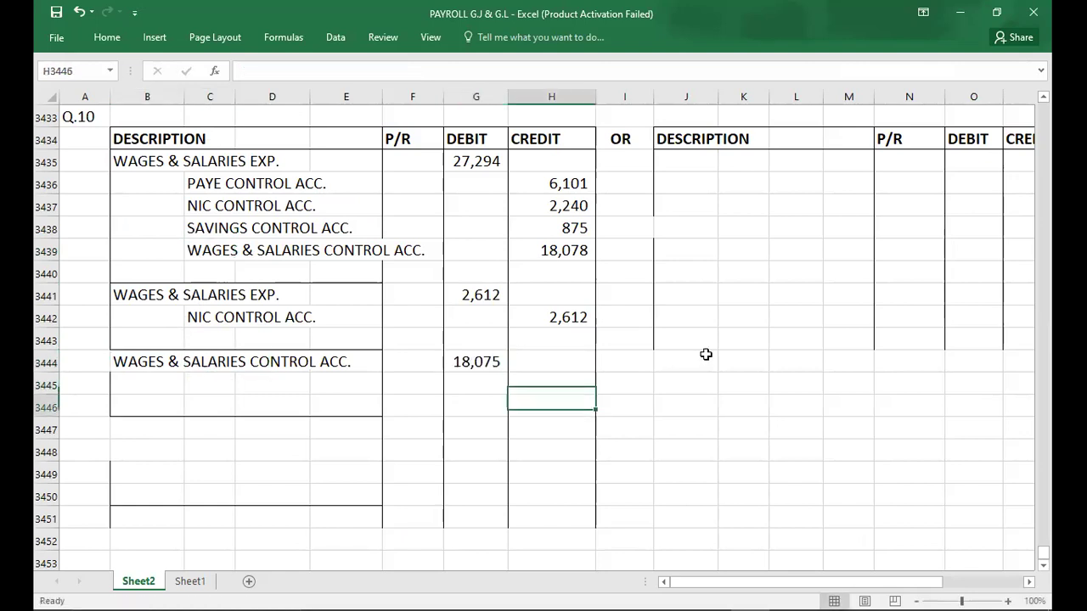
Add BANK as the indented credit line in C3445 of the net pay payment entry.
click(208, 366)
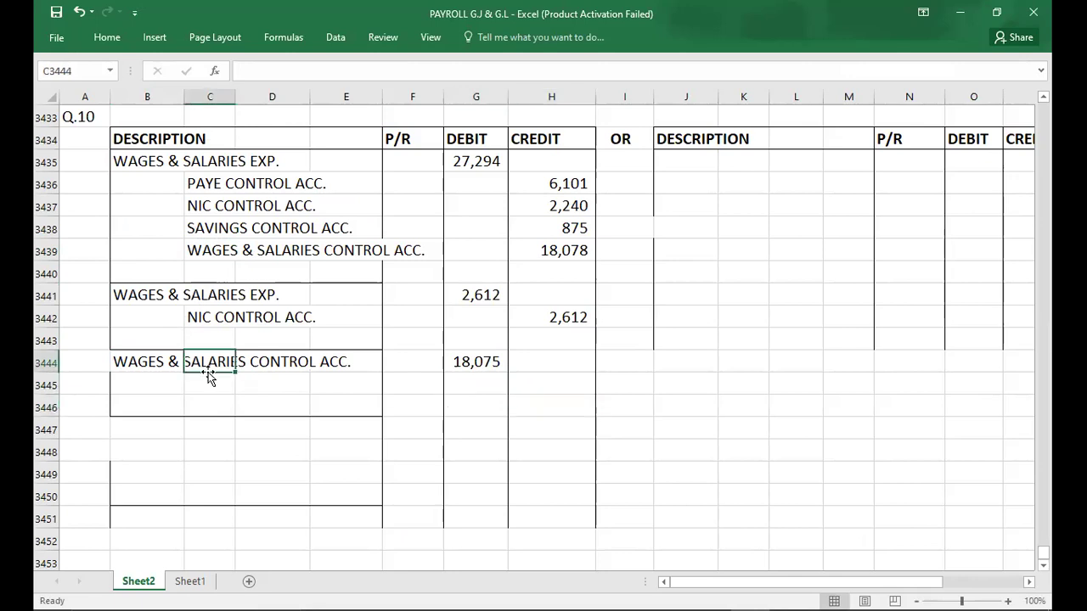
click(210, 379)
text(BANK)
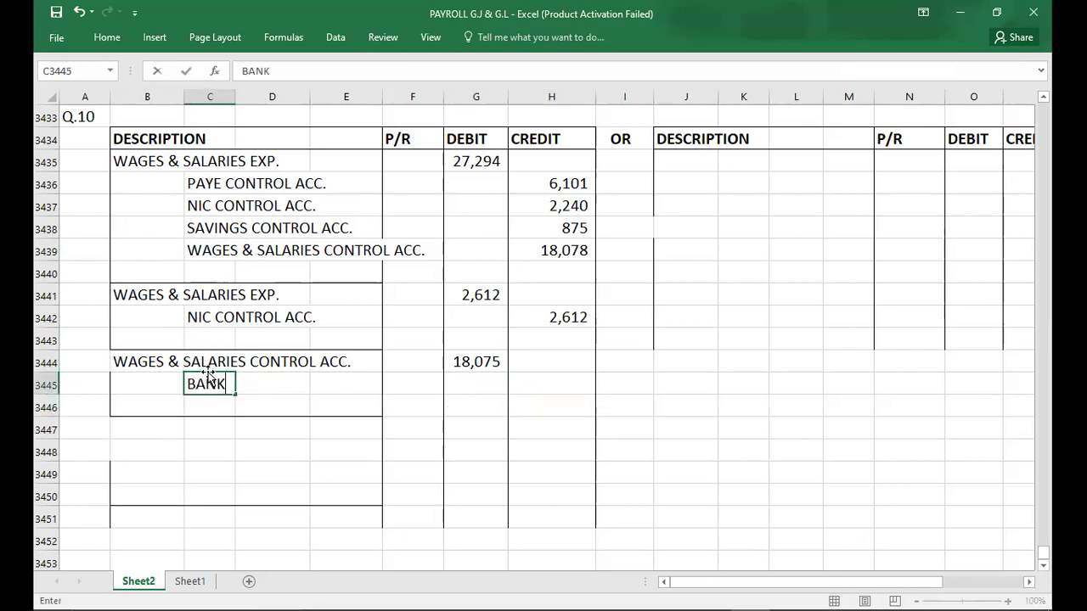
key(Tab)
Credit the BANK line with 18,075 in H3445.
key(Tab)
key(Tab)
key(Tab)
key(Tab)
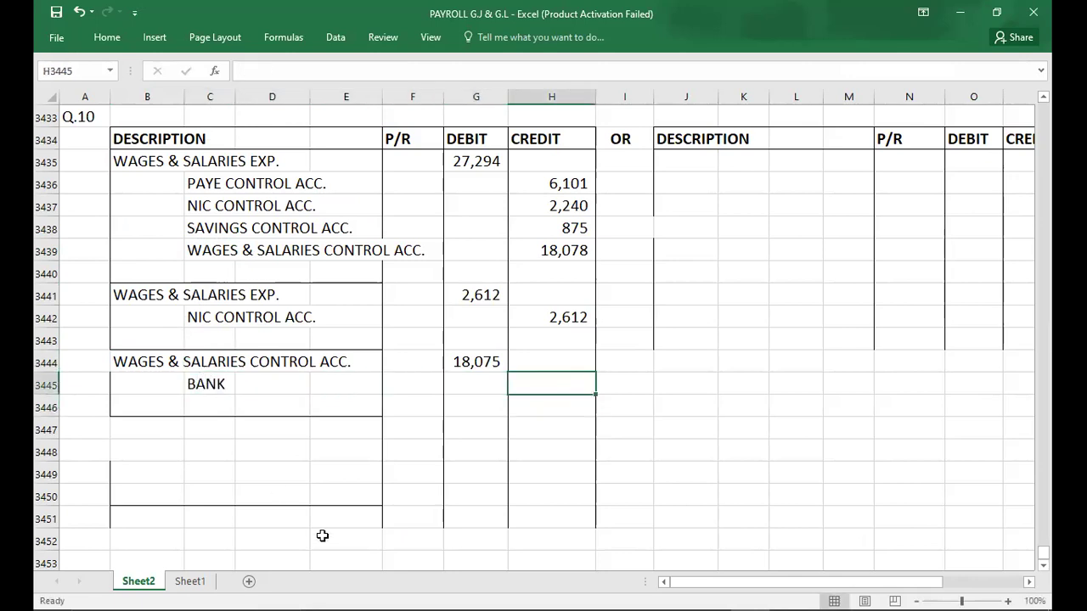
text(18,075)
key(Return)
key(Left)
key(Left)
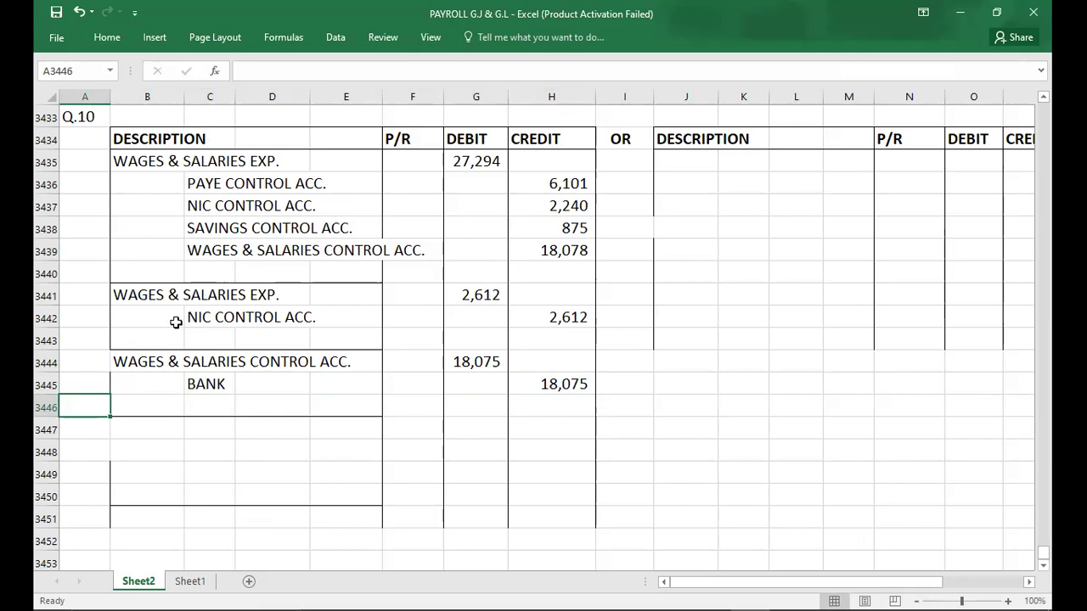
click(127, 429)
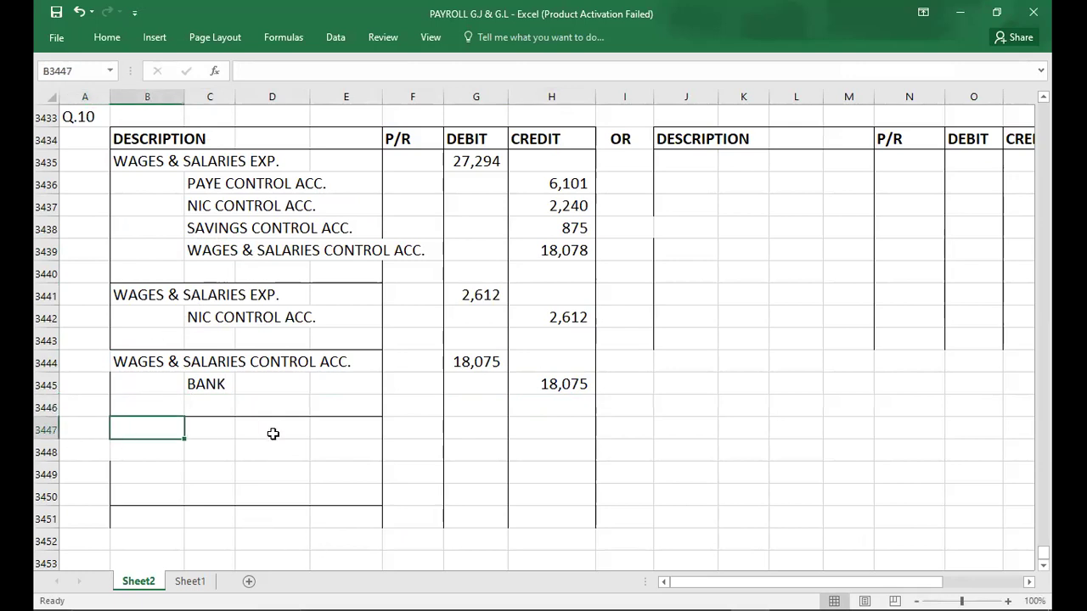
key(Down)
key(Down)
key(Down)
key(Down)
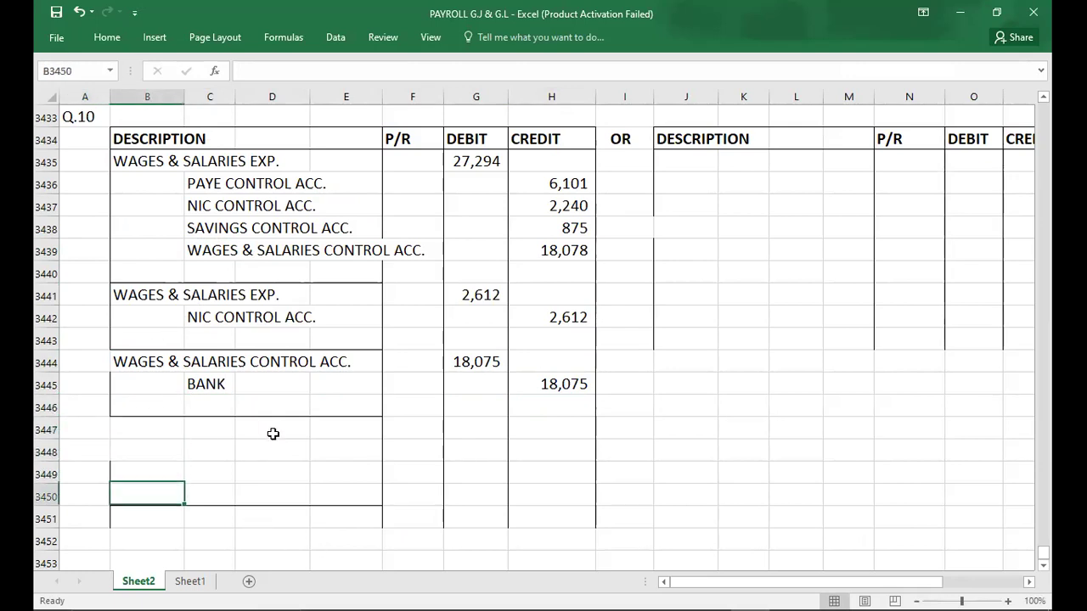
key(Down)
key(Down)
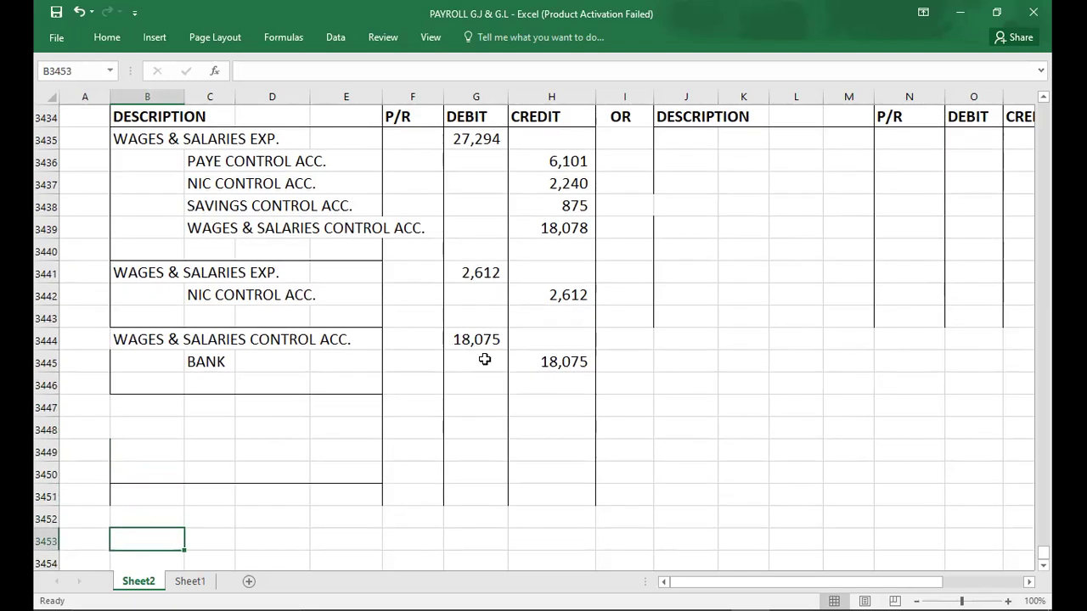
Correct the net pay payment entry to 18,078 in both the G3444 debit and the H3445 BANK credit.
click(491, 347)
text(18078)
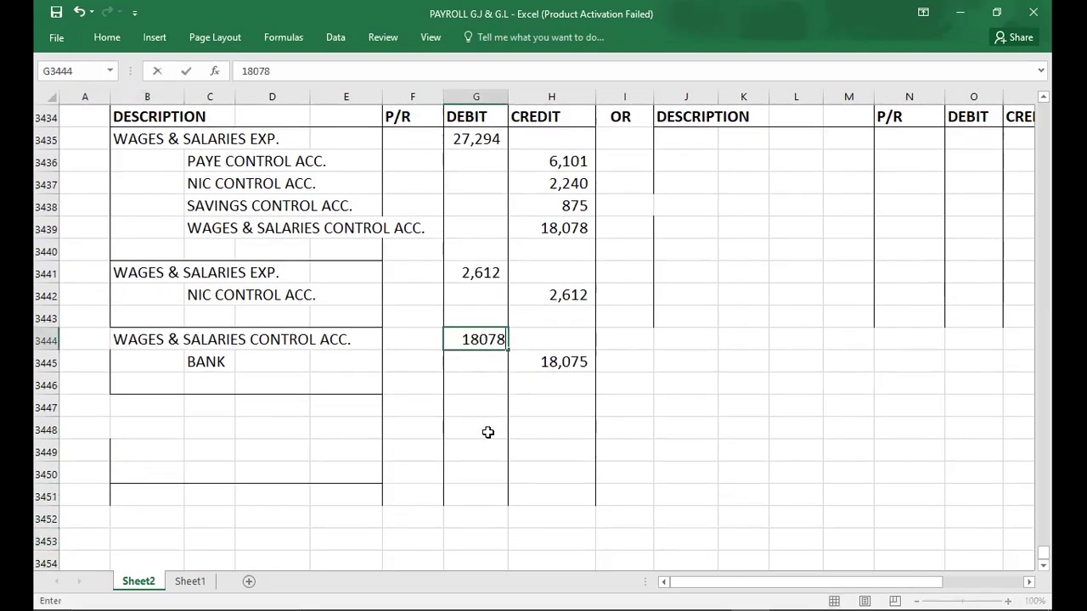
key(ctrl+Return)
key(Down)
key(Right)
text(18)
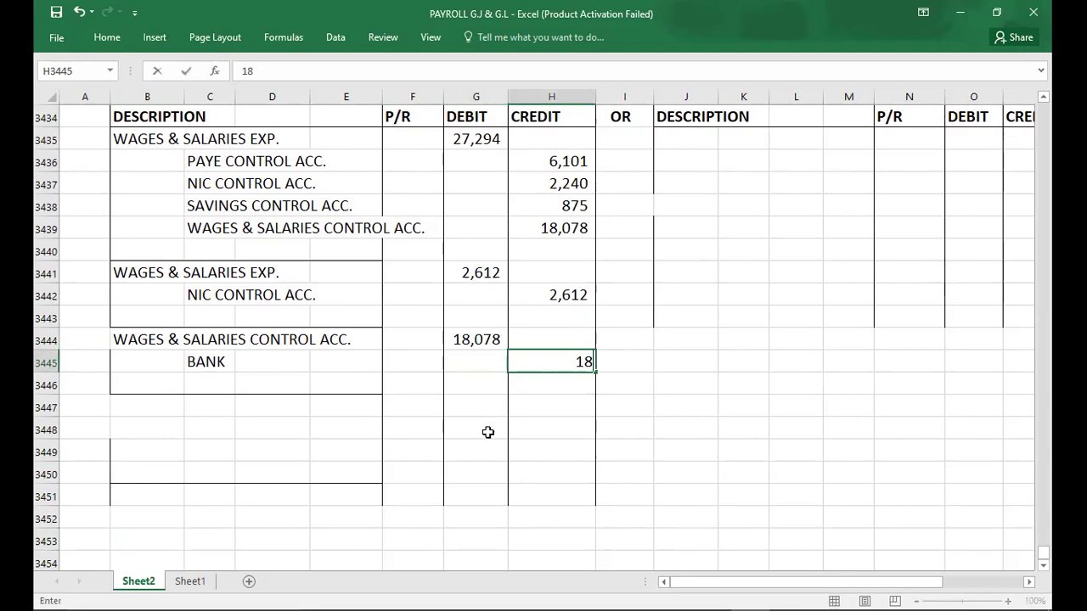
text(,078)
key(Return)
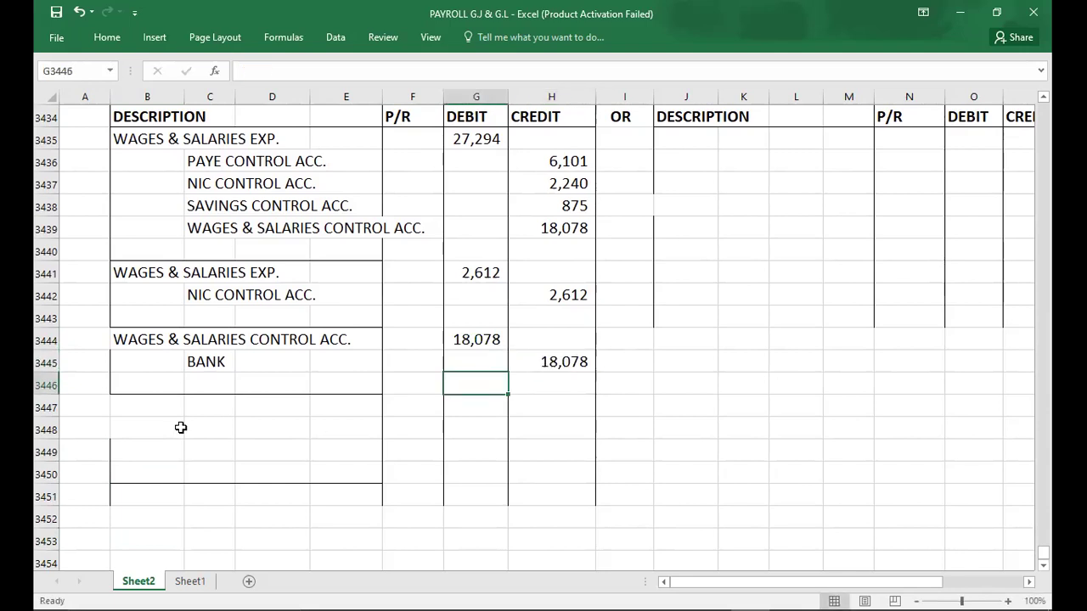
After checking the PDF's deduction payments, copy PAYE CONTROL ACC. into B3447 and NIC CONTROL ACC. into B3448.
key(alt+Tab)
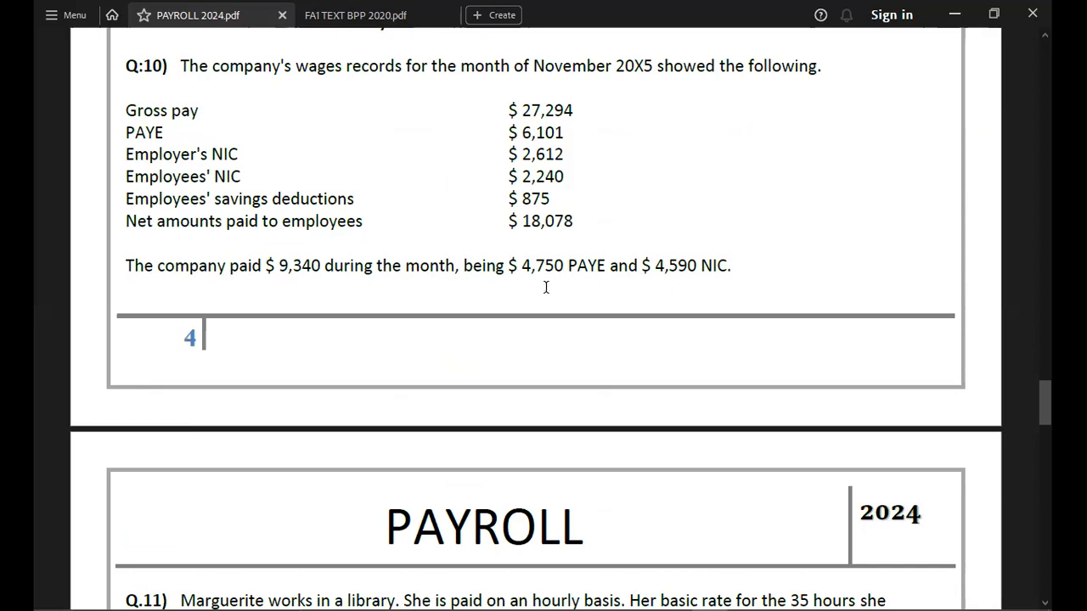
key(alt+Tab)
click(209, 162)
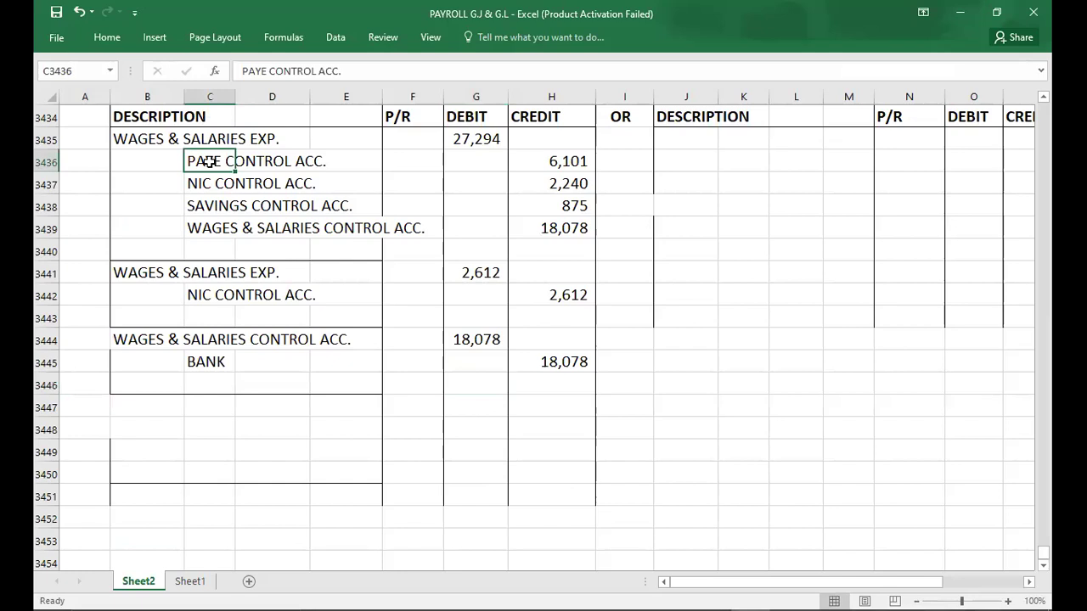
key(ctrl+c)
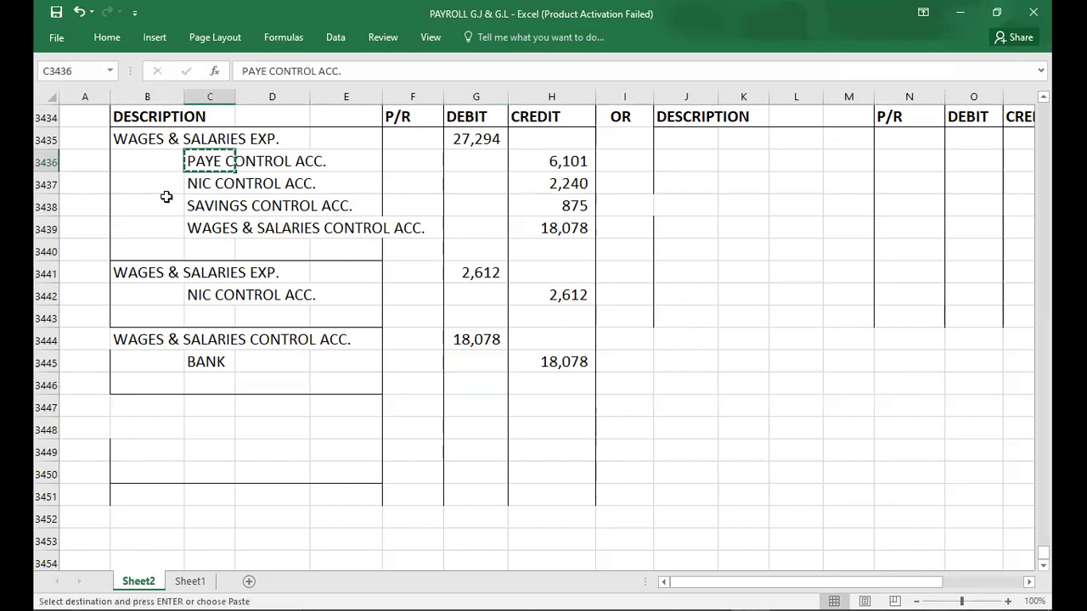
click(133, 409)
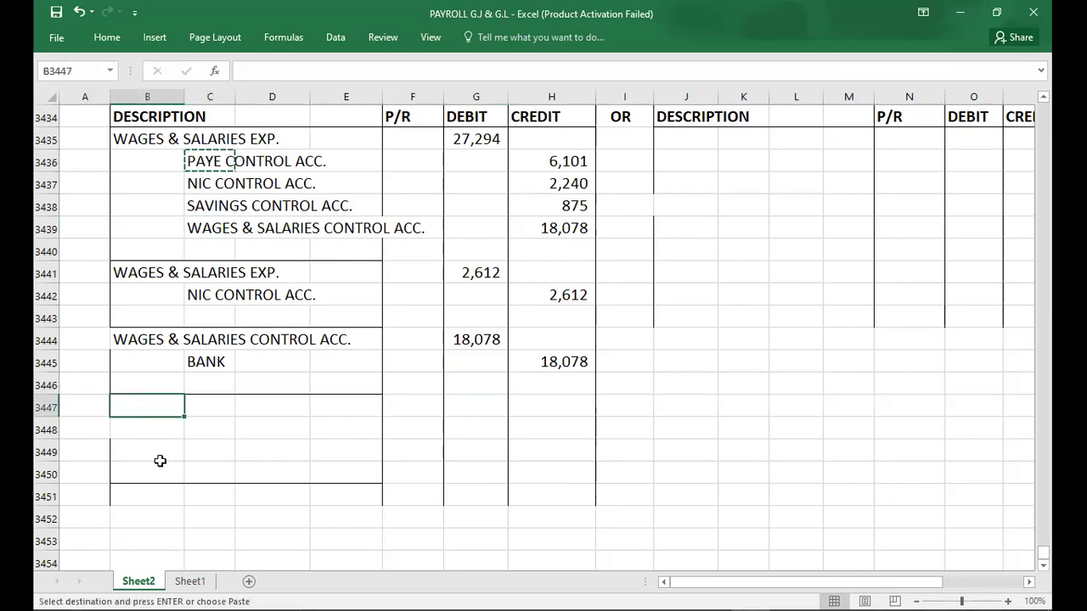
key(ctrl+v)
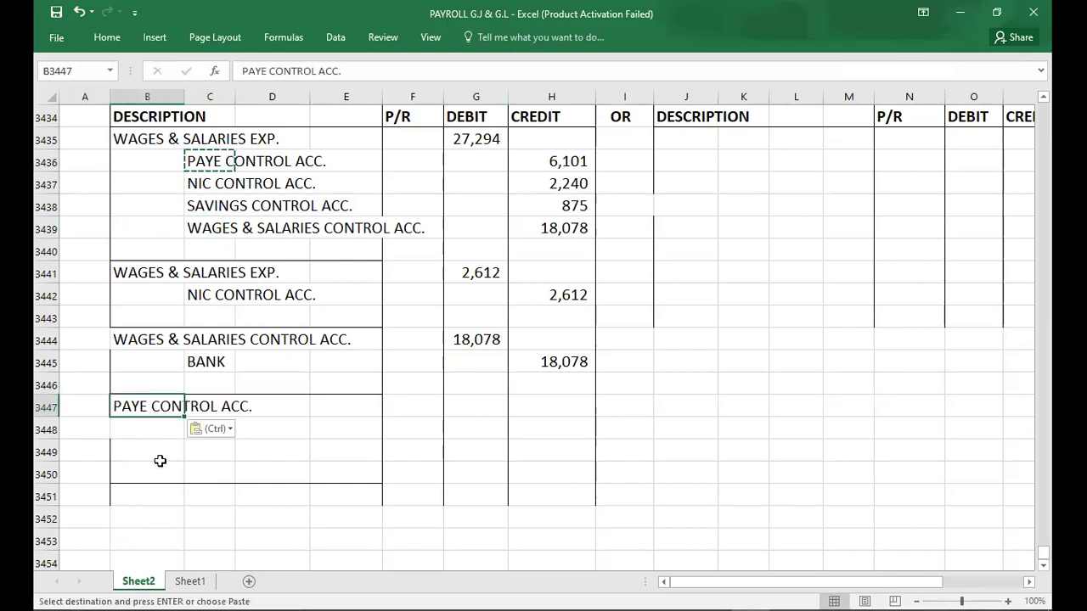
click(209, 182)
key(ctrl+c)
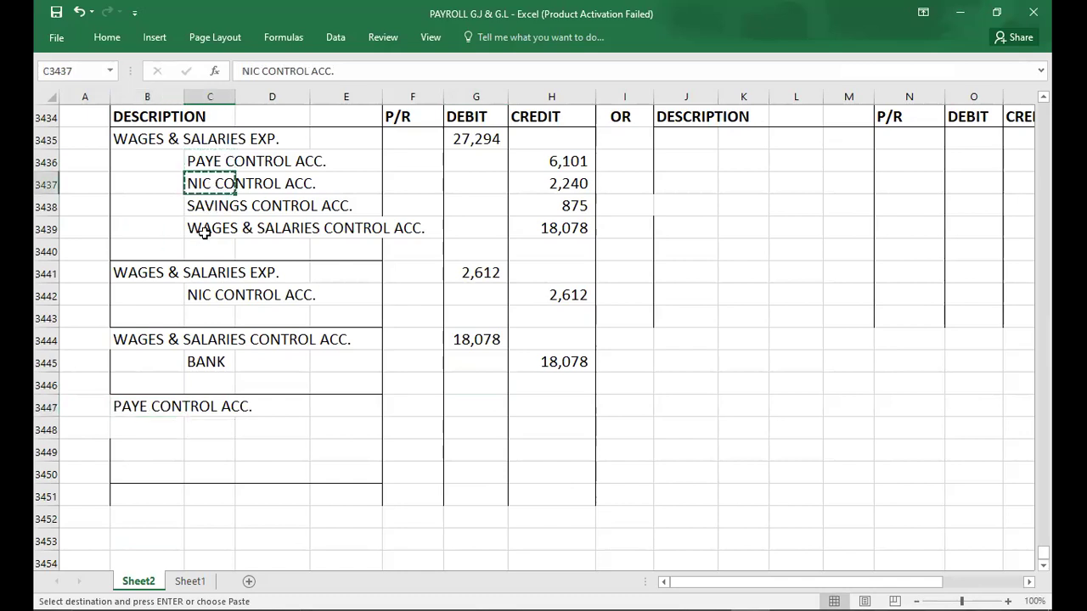
click(144, 434)
key(ctrl+v)
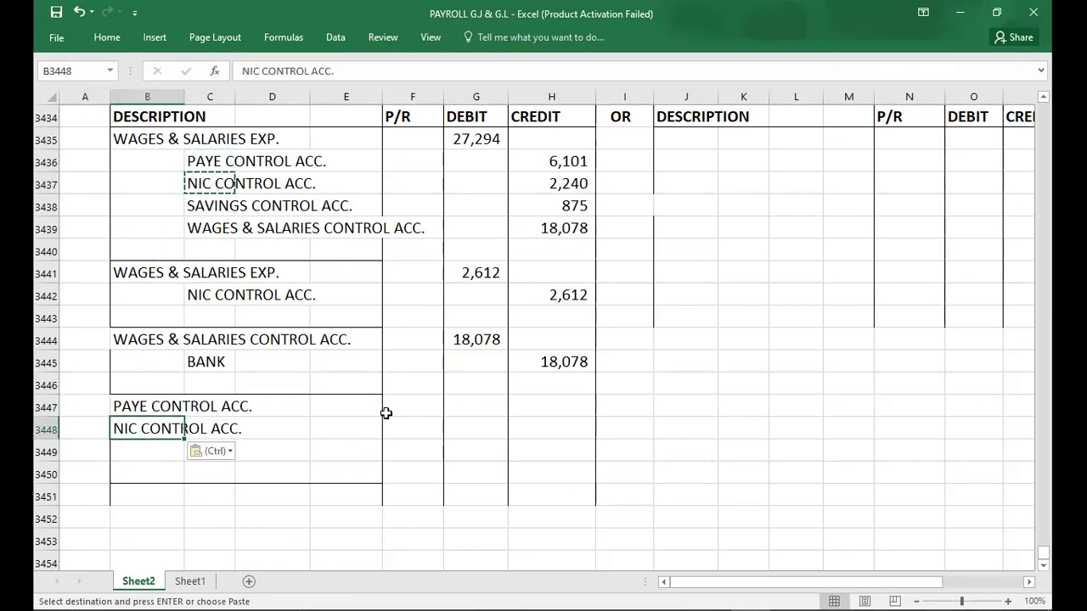
Debit PAYE CONTROL ACC. in G3447 with the 4,750 paid according to the PDF.
click(482, 409)
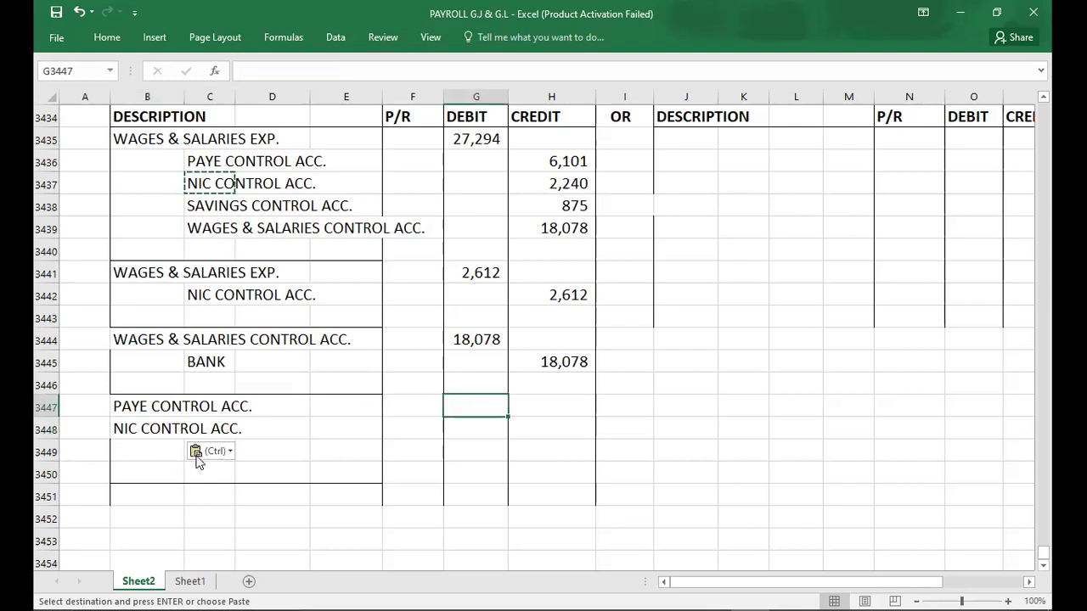
click(197, 453)
key(alt+Tab)
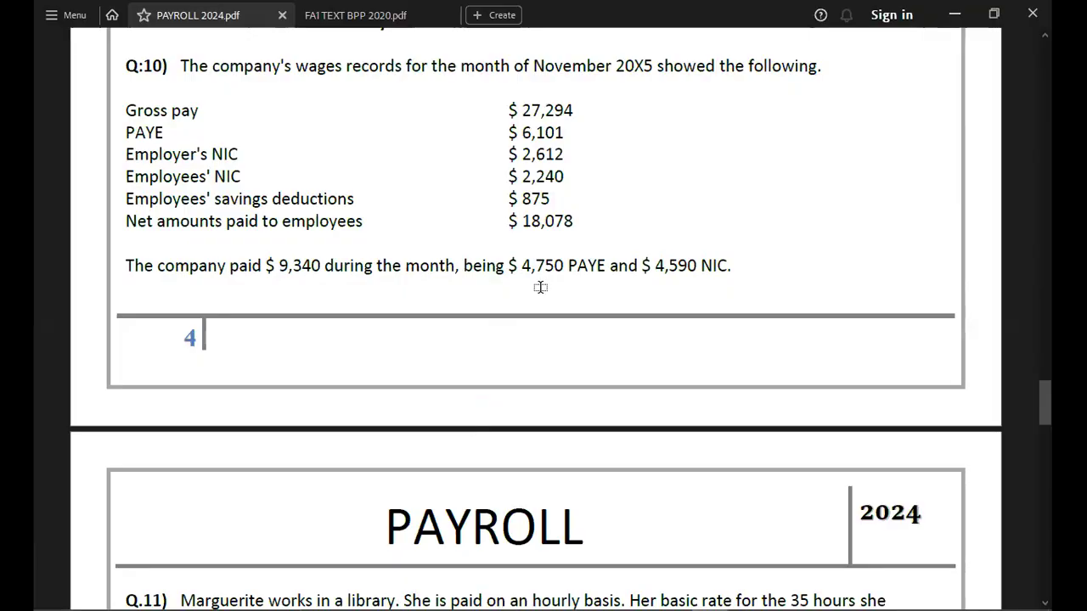
key(alt+Tab)
text(47050)
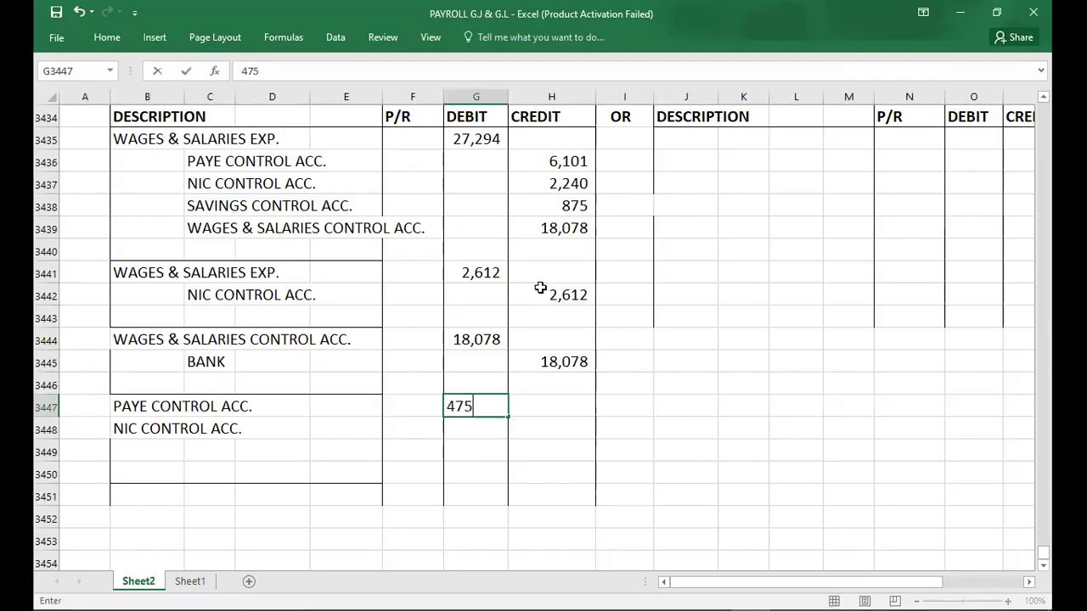
key(Return)
Debit NIC CONTROL ACC. in G3448 with the 4,590 paid according to the PDF.
key(alt+Tab)
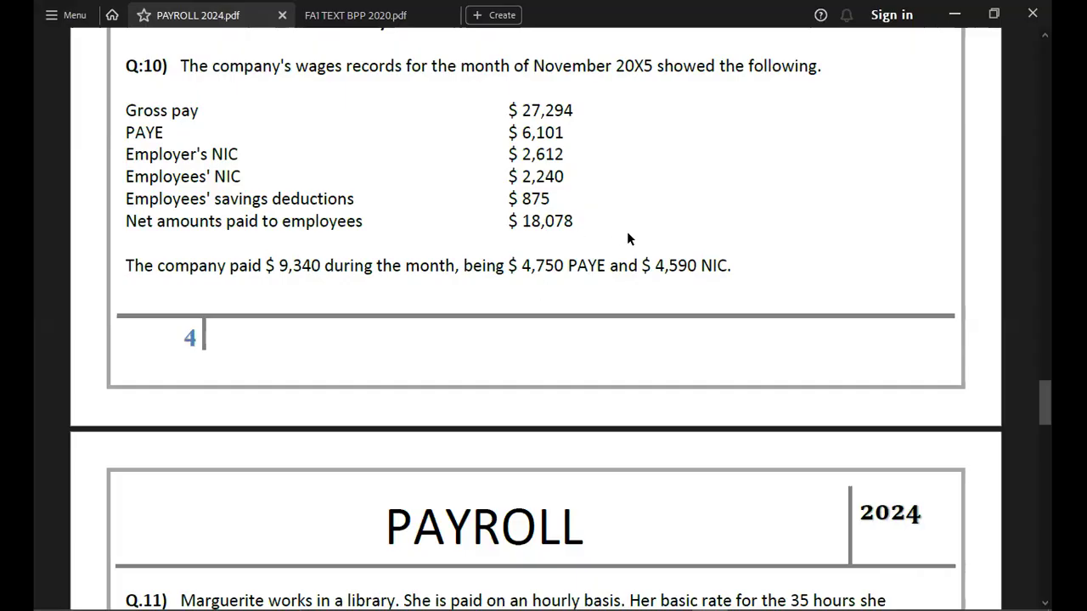
key(alt+Tab)
text(4590)
key(Return)
Add BANK as the indented credit line in C3449 of the deductions payment entry.
key(Left)
key(Left)
key(Left)
key(Left)
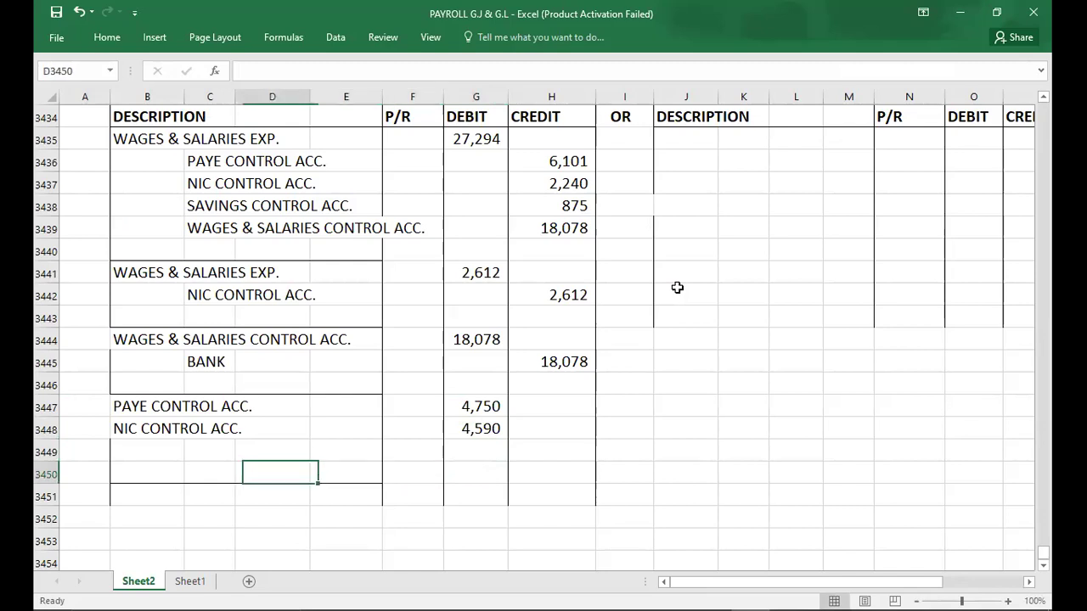
text(BANK)
key(BackSpace)
text(NK)
Credit BANK in H3449 with the 9,340 total payment stated in the PDF.
key(Right)
key(Right)
key(Right)
key(Right)
key(Right)
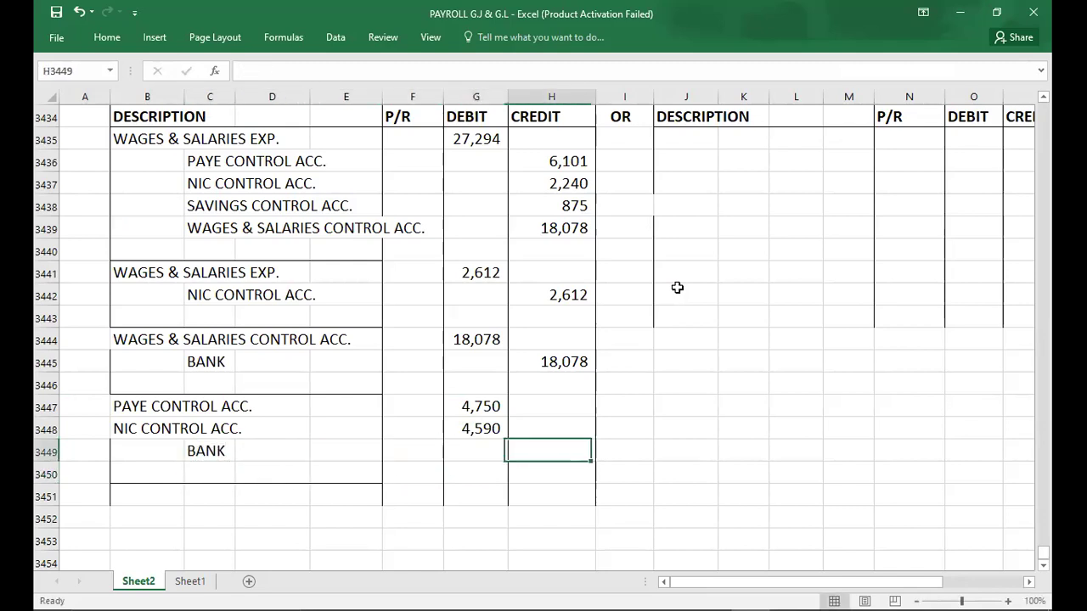
key(alt+Tab)
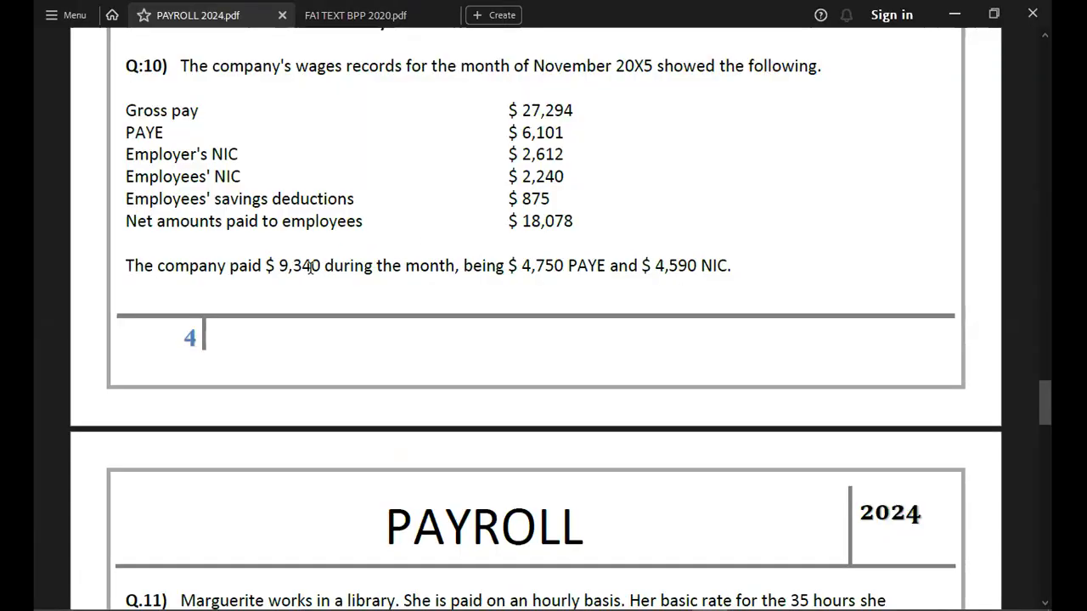
key(alt+Tab)
text(93)
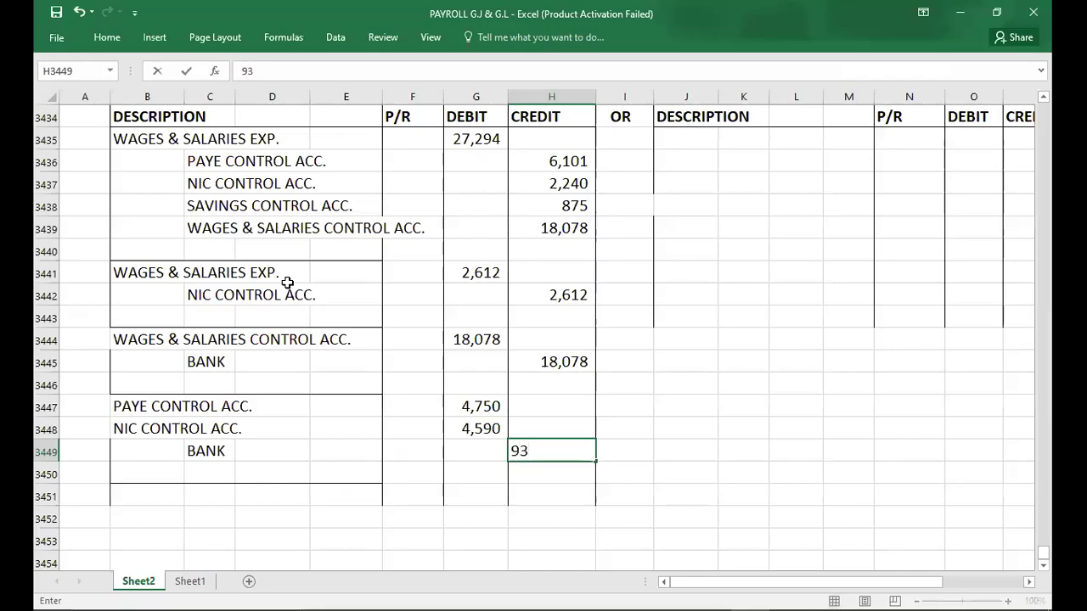
key(alt+Tab)
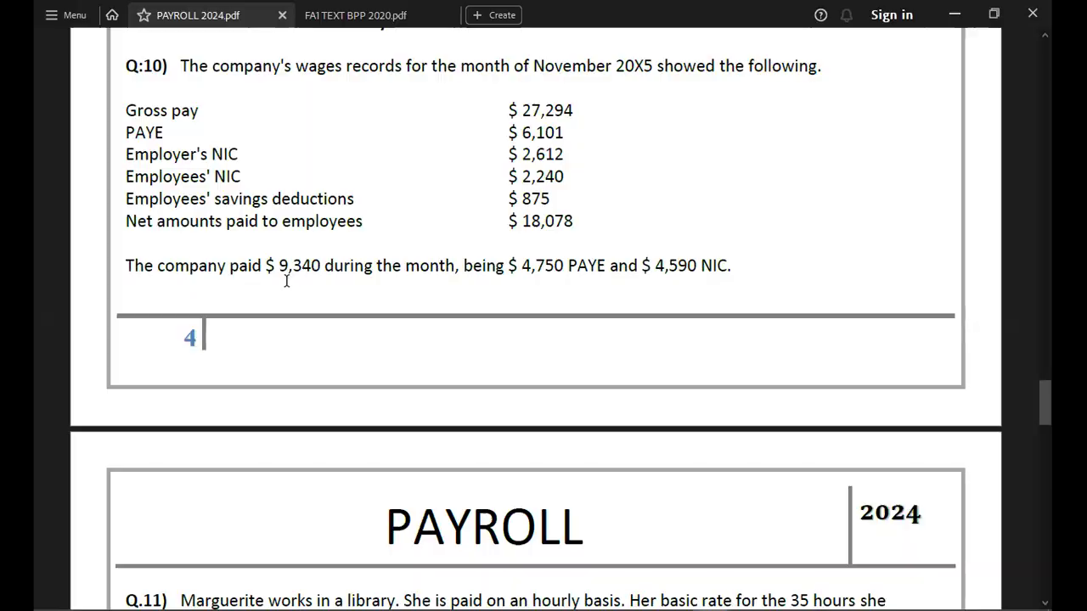
key(alt+Tab)
text(40)
key(Return)
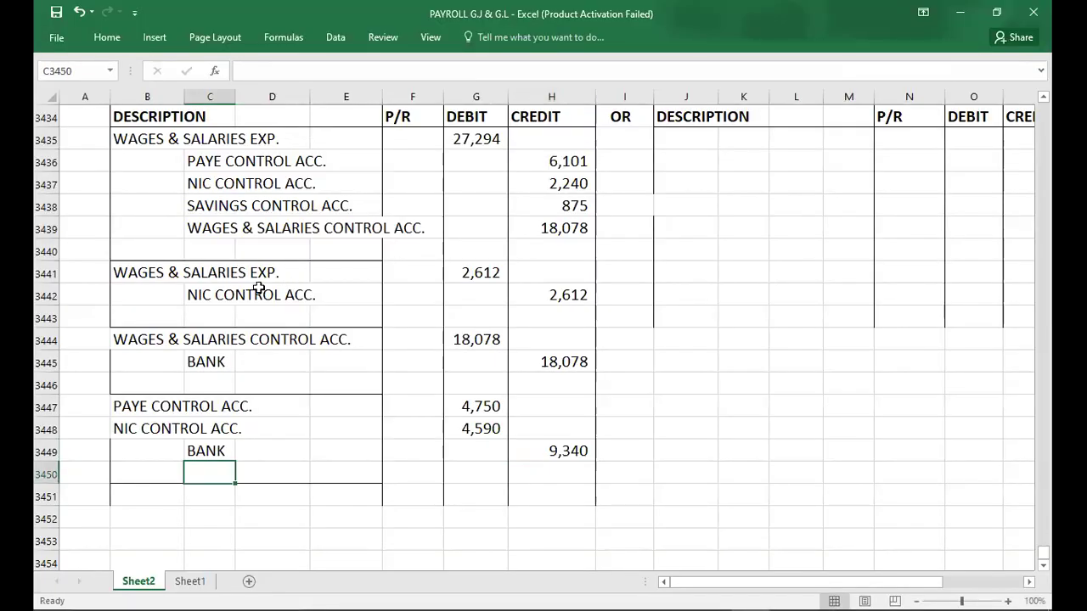
click(86, 481)
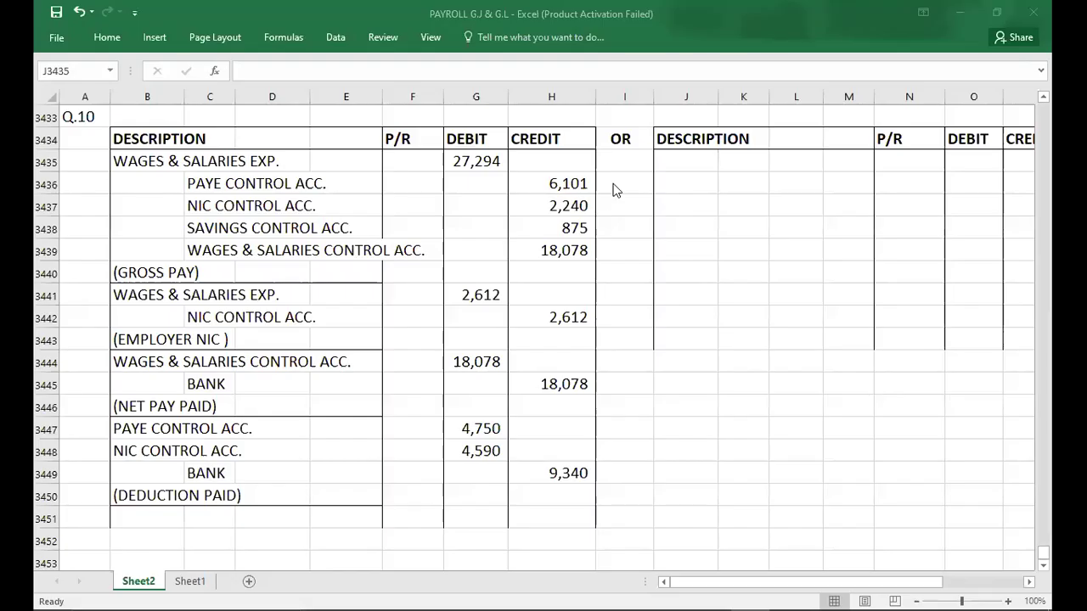
Review the gross pay journal entry line by line from row 3435 to row 3439.
click(115, 166)
key(Down)
key(Down)
key(Down)
key(Down)
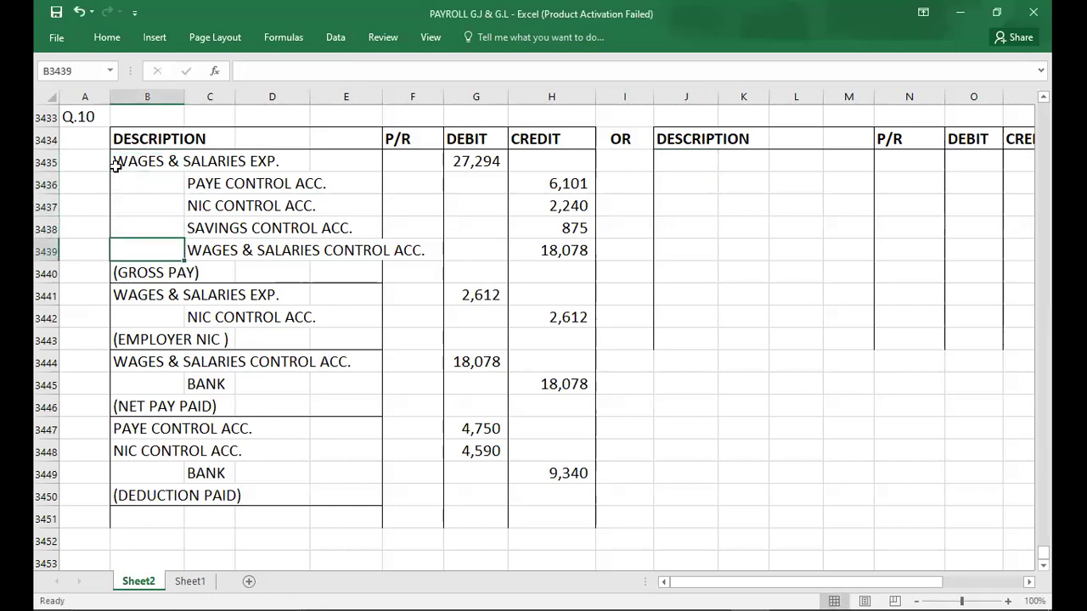
Start the alternative journal by entering WAGES & SALARIES EXP. in J3435 with a debit of 27,294 in O3435.
click(693, 166)
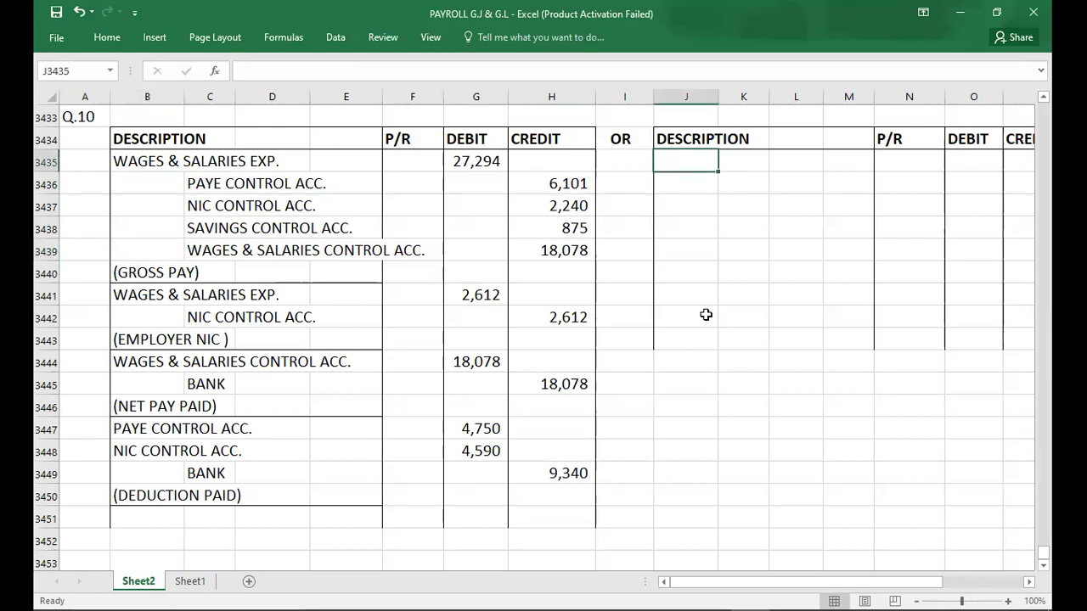
text(WAGES)
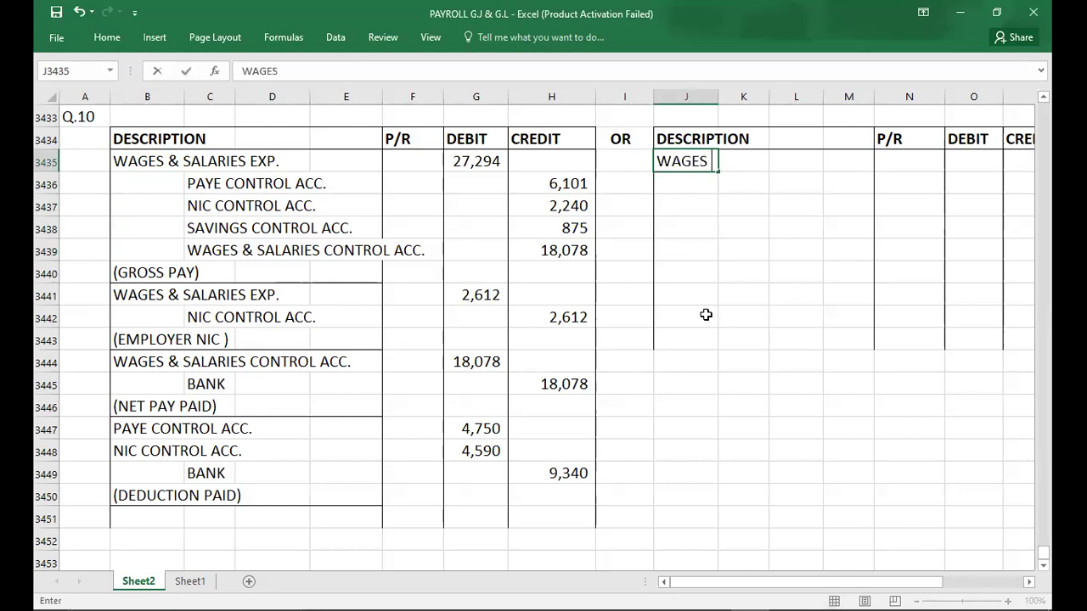
text( & SALARIES EXP.)
key(Right)
key(Right)
key(Right)
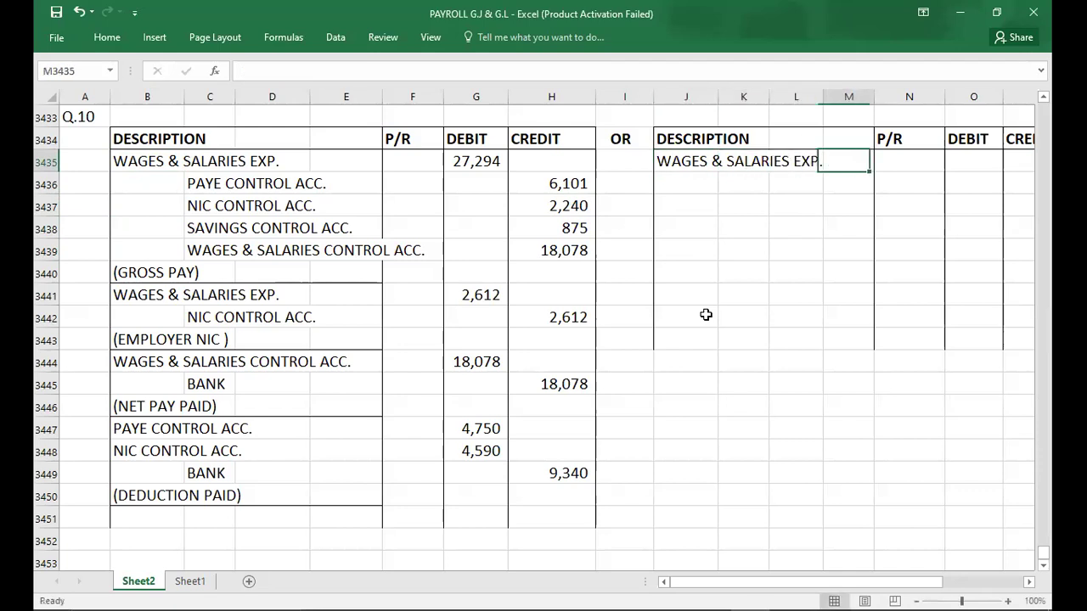
key(Right)
key(Right)
text(27)
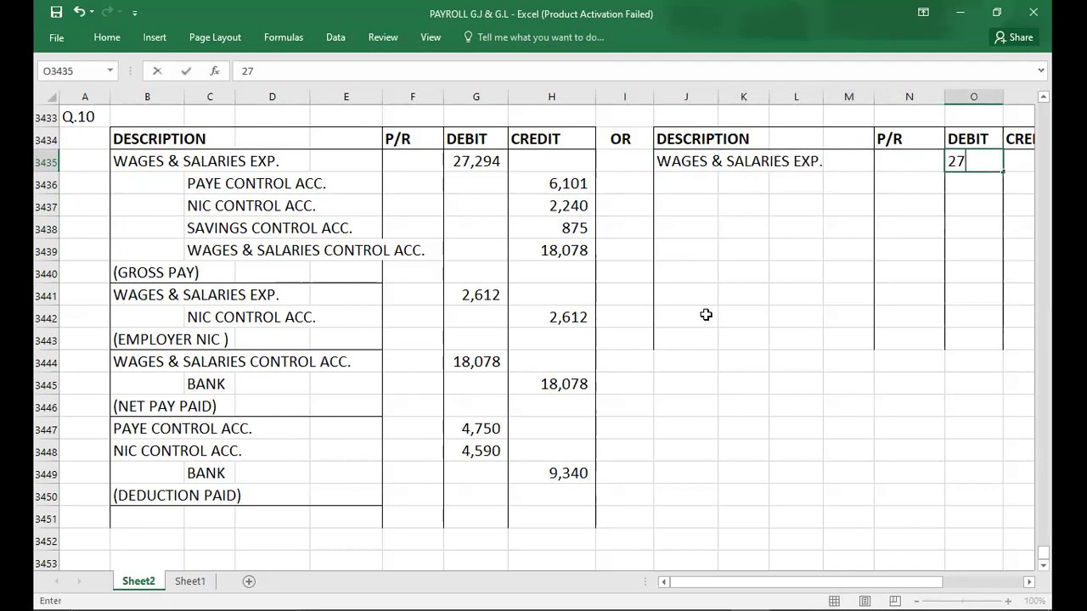
text(294)
key(Return)
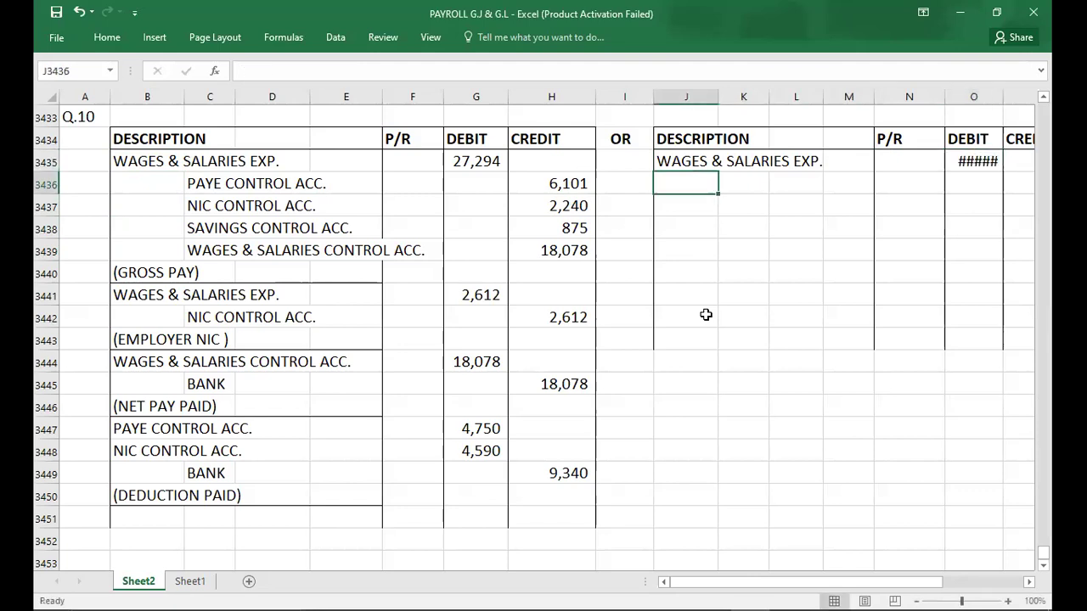
Add WAGES & SALARIES CONTROL ACC. as the indented line in K3436 with a credit of 27,294 in P3436.
key(Right)
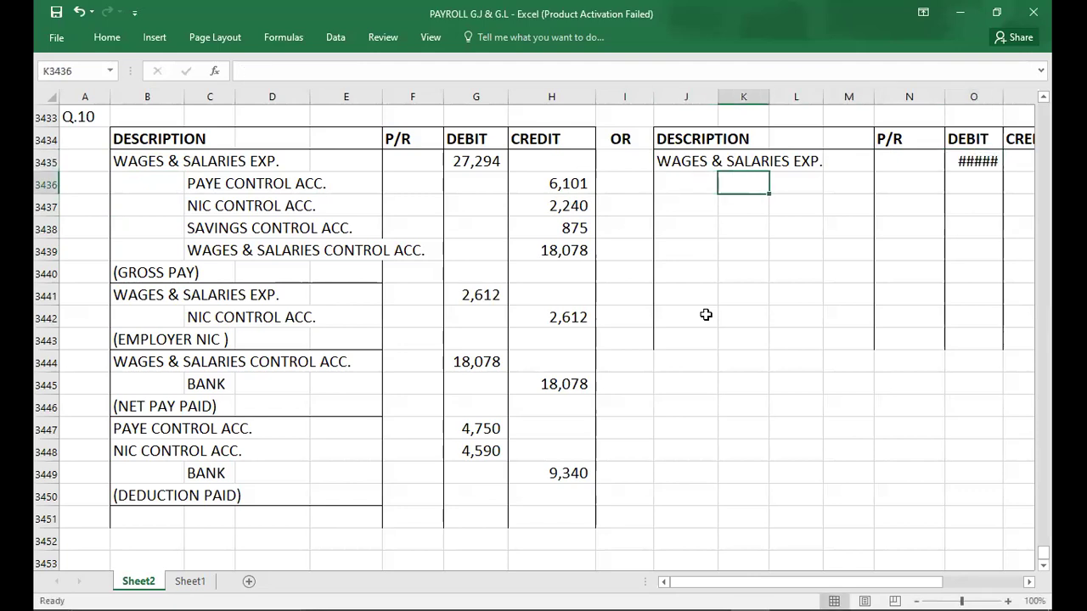
text(WAG)
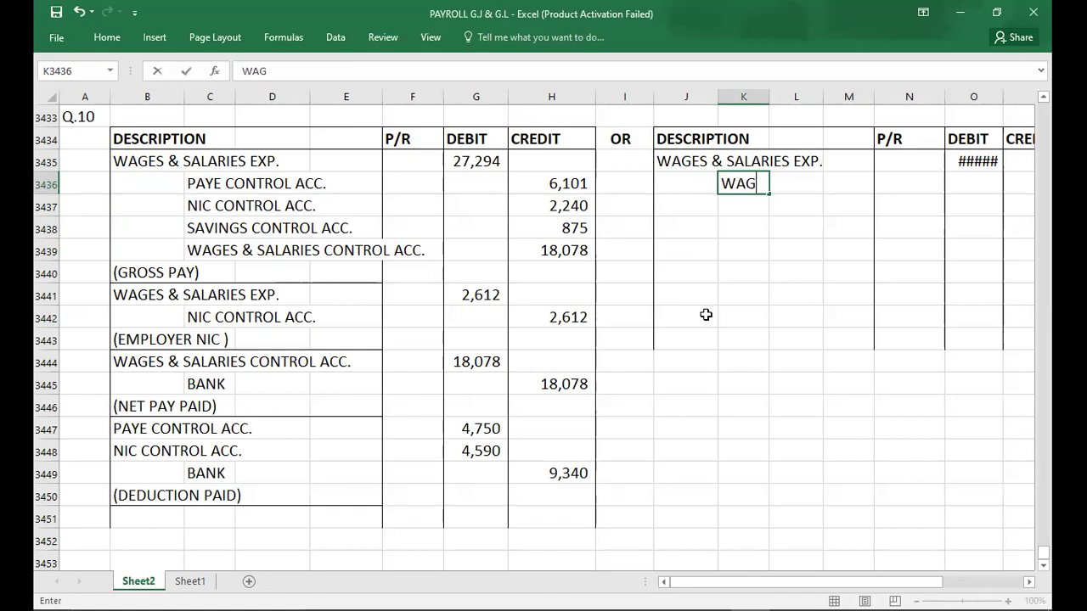
text(ES & SALARIES )
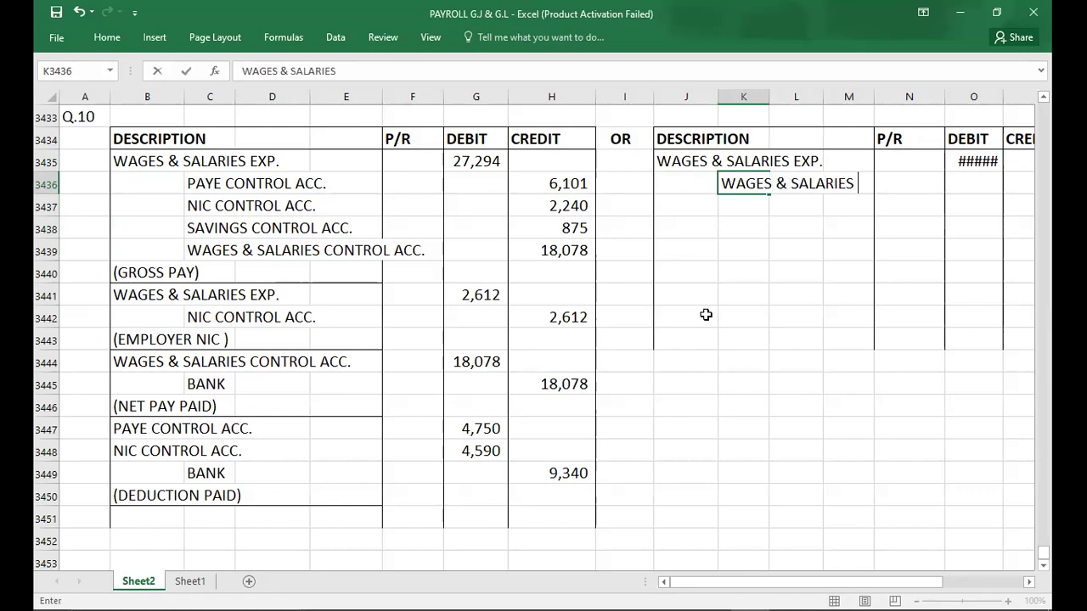
text(CONTROL )
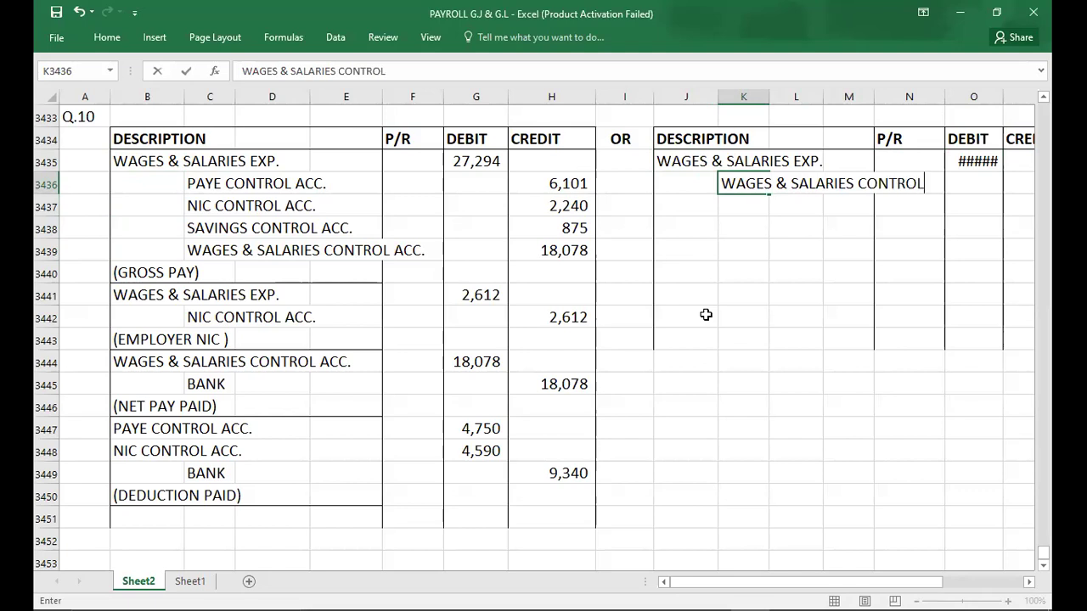
text(ACC.)
key(Tab)
key(Tab)
key(Tab)
key(Tab)
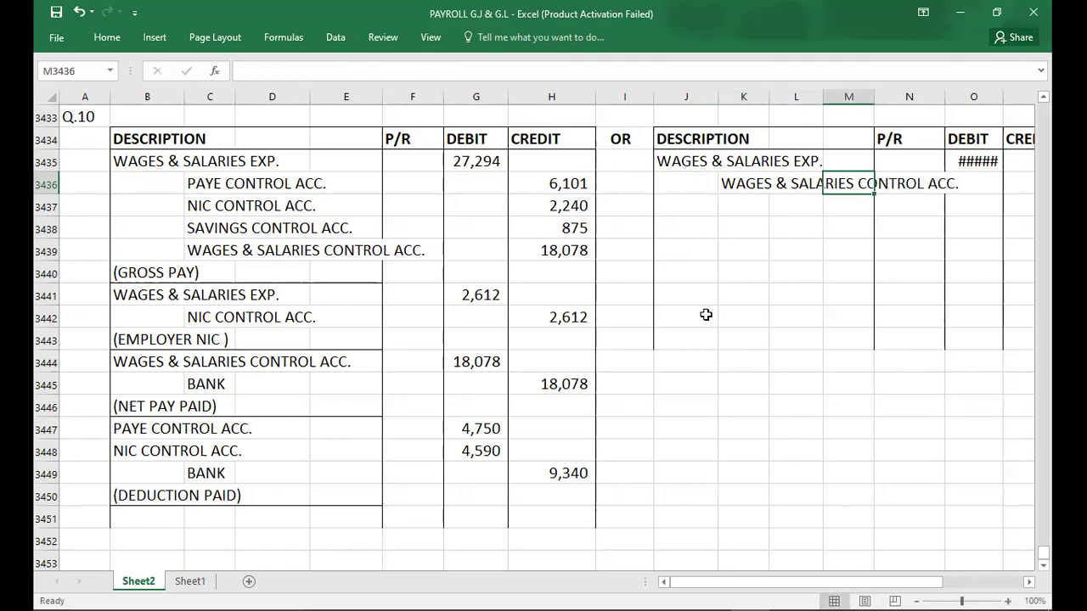
key(Tab)
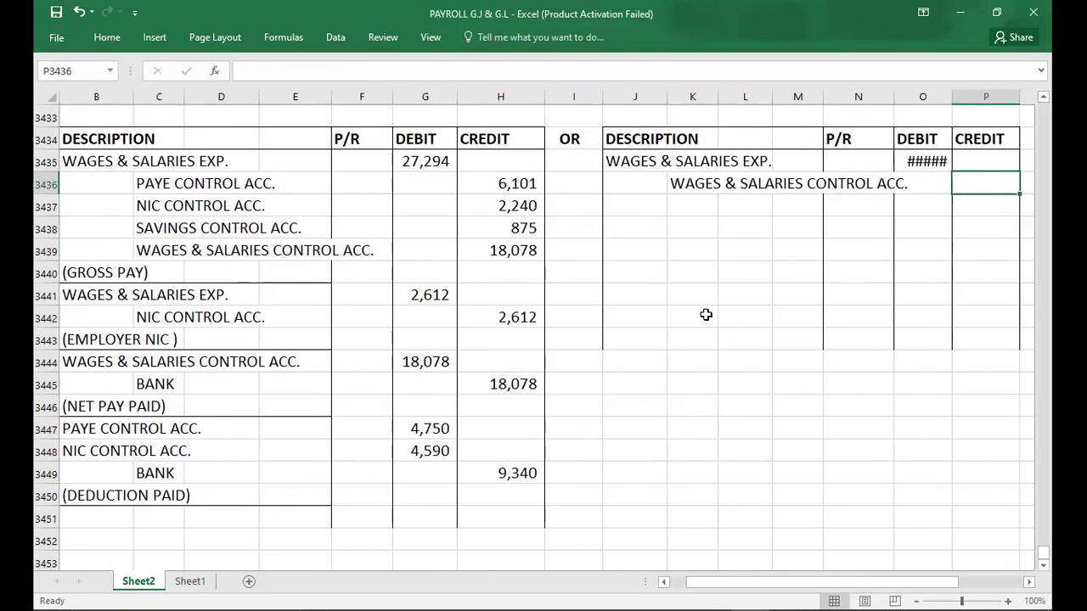
text(27294)
key(Return)
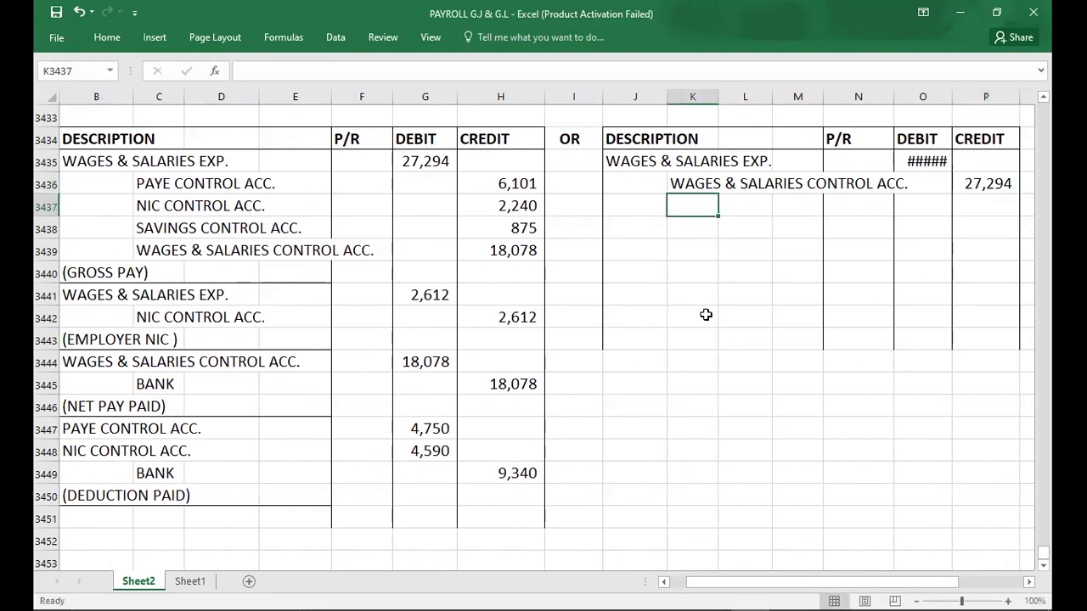
Fit column O's width to its amounts and add a dashed separator line in J3437 below the first alternative entry.
double_click(952, 96)
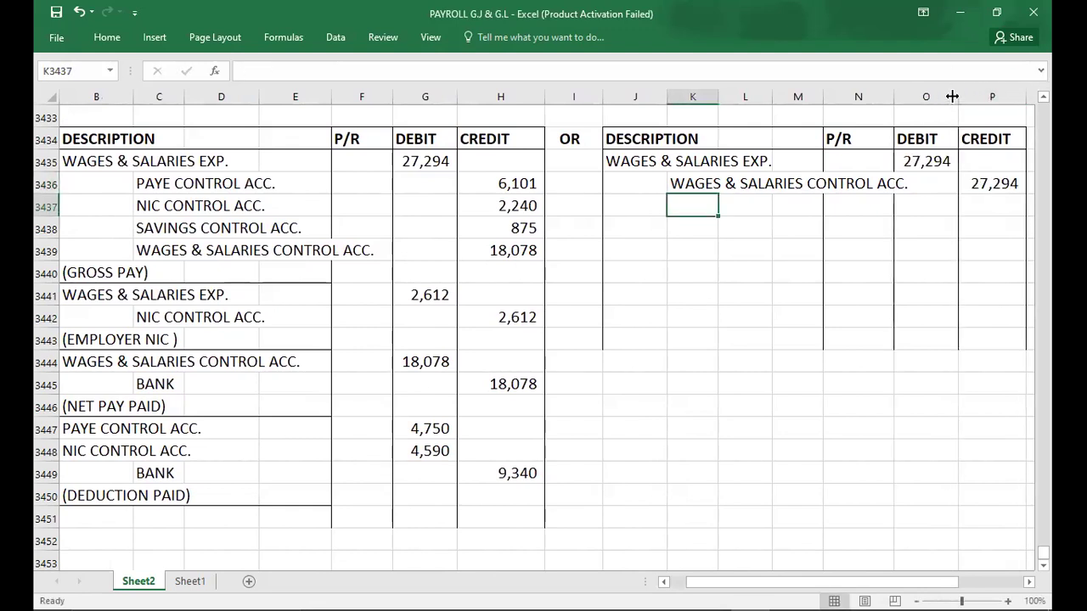
click(723, 364)
click(622, 210)
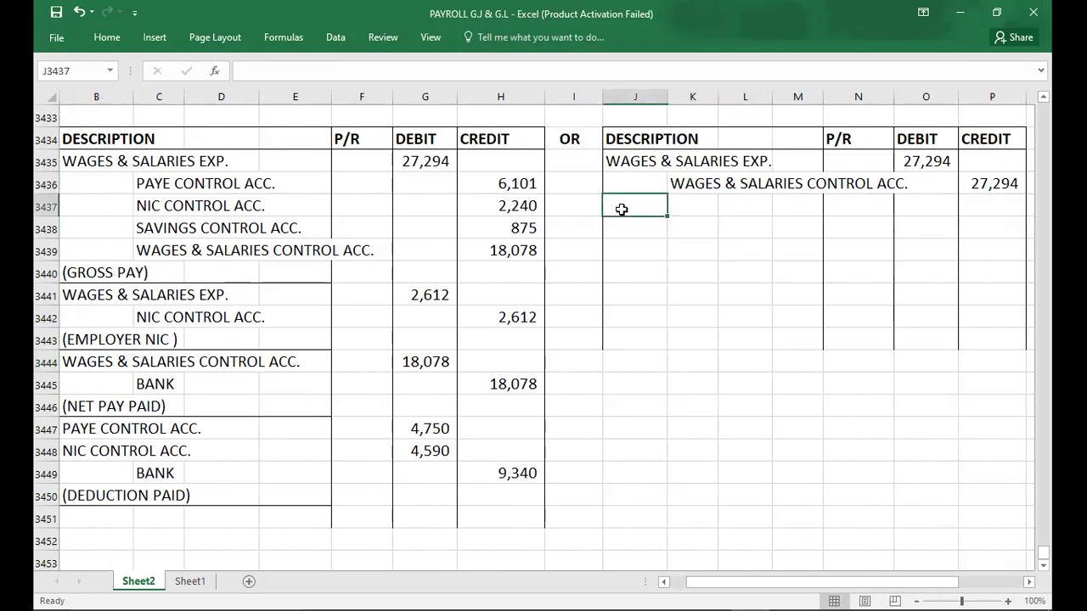
text(--------------------------------)
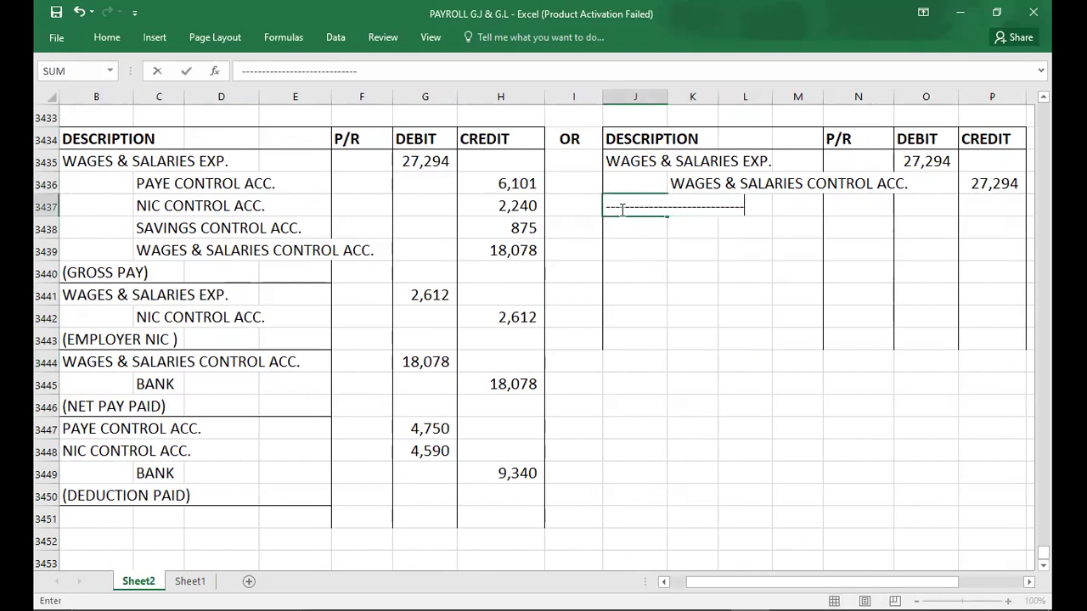
key(Return)
key(Return)
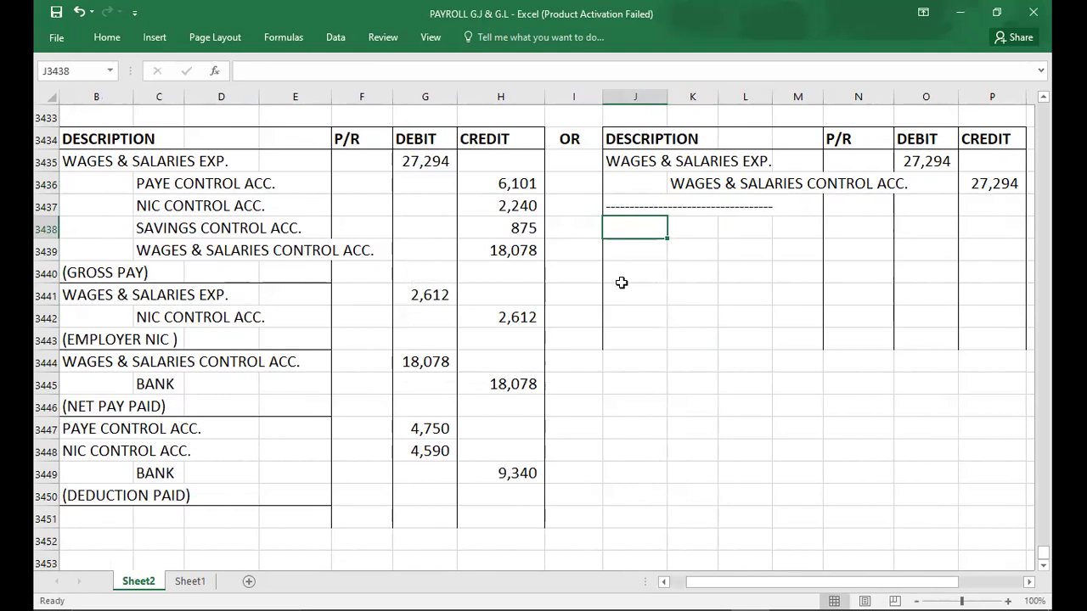
Copy the PAYE, NIC and SAVINGS CONTROL ACC. names from C3436:C3438 to the alternative journal starting at K3439.
click(163, 183)
key(shift+Down)
key(shift+Down)
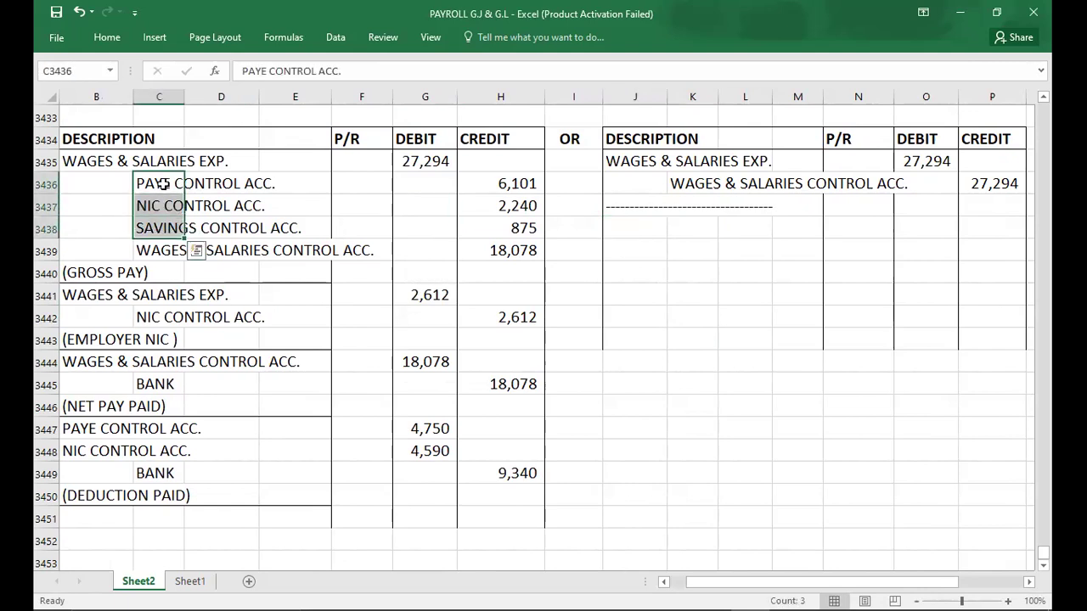
key(ctrl+c)
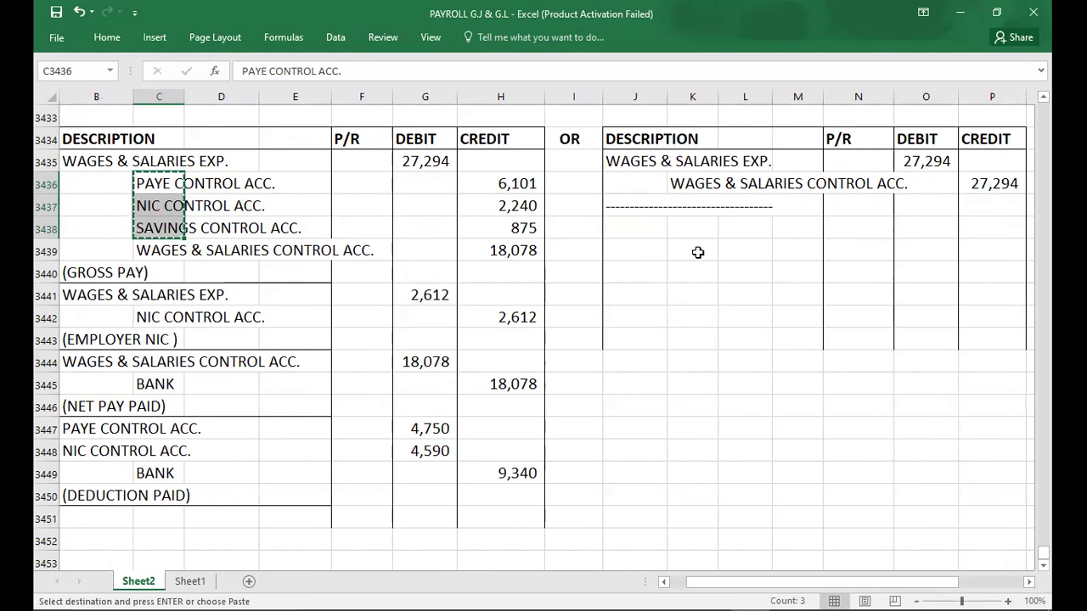
click(698, 252)
key(ctrl+v)
Credit PAYE with 6,101, NIC with 2,240 and SAVINGS with 875 in P3439:P3441.
key(Right)
key(Right)
key(Right)
key(Right)
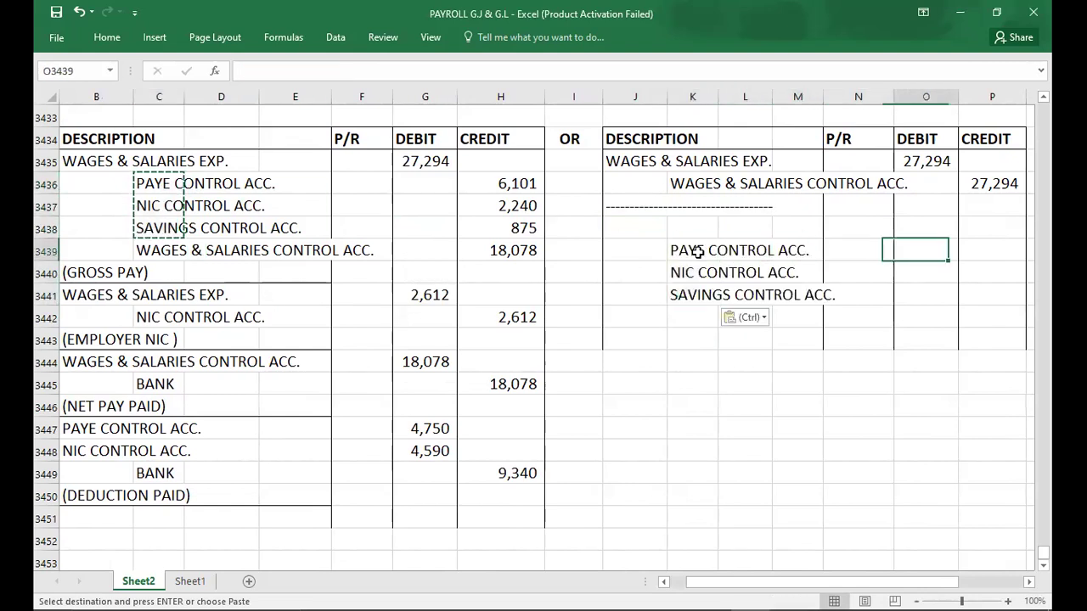
key(Right)
text(6,101)
key(Return)
text(2240)
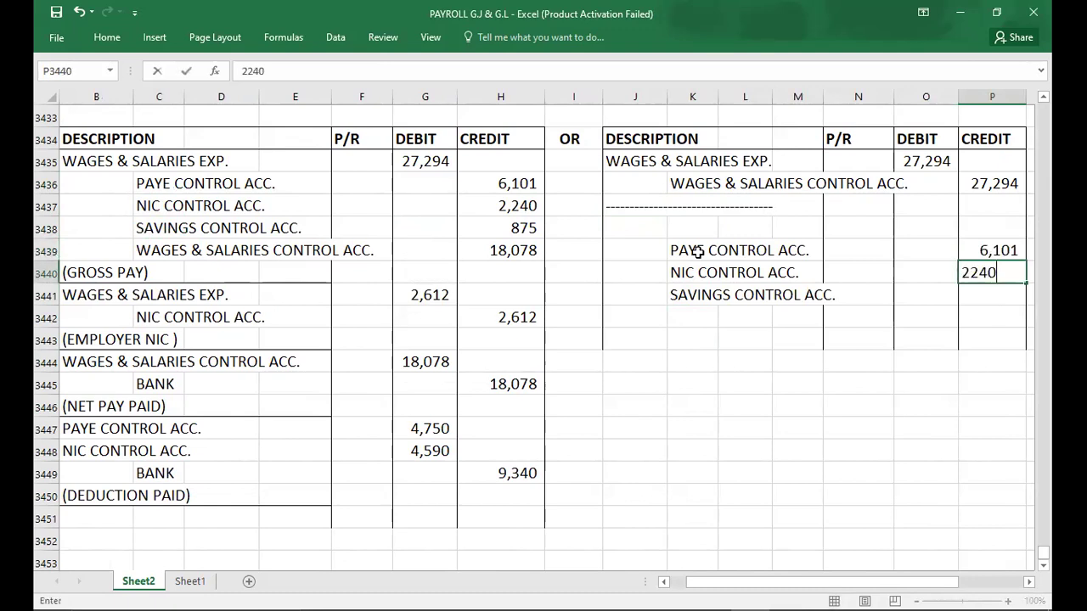
key(Return)
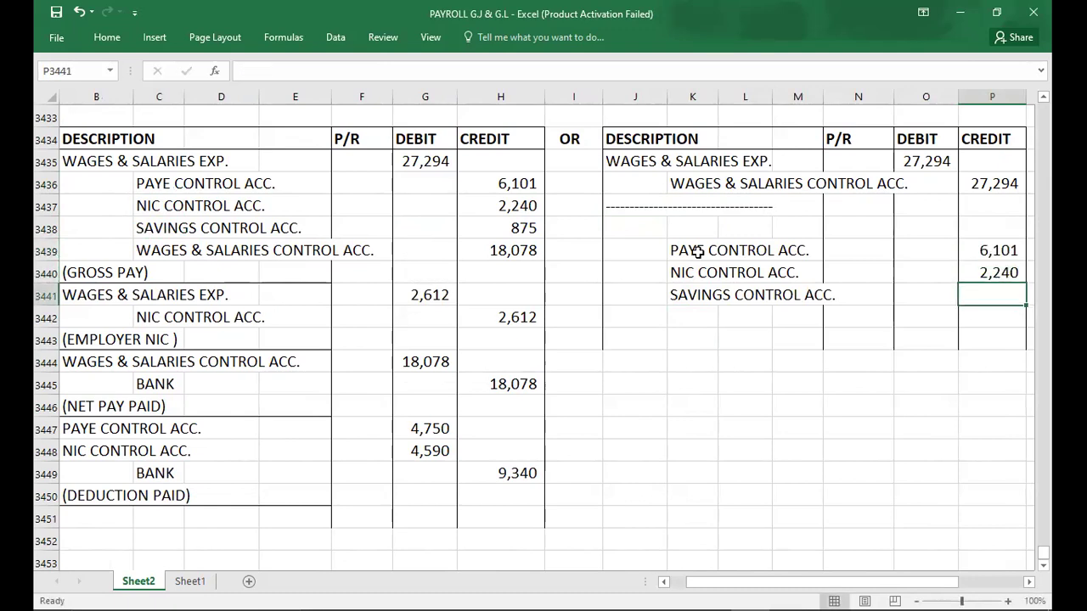
text(875)
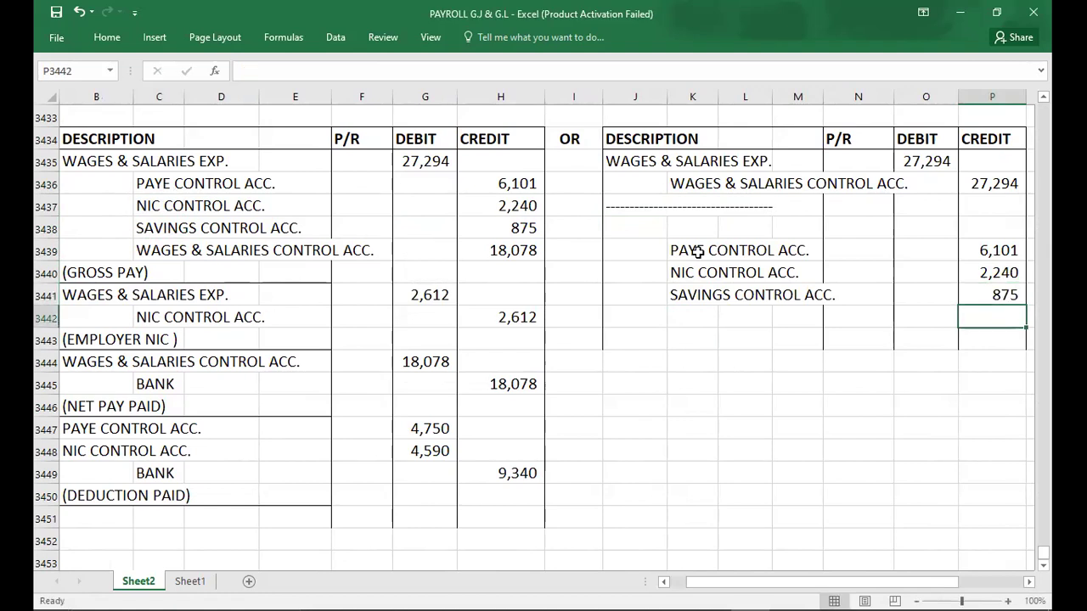
Copy WAGES & SALARIES CONTROL ACC. from K3436 into J3438 as the debit line above the deductions.
click(695, 189)
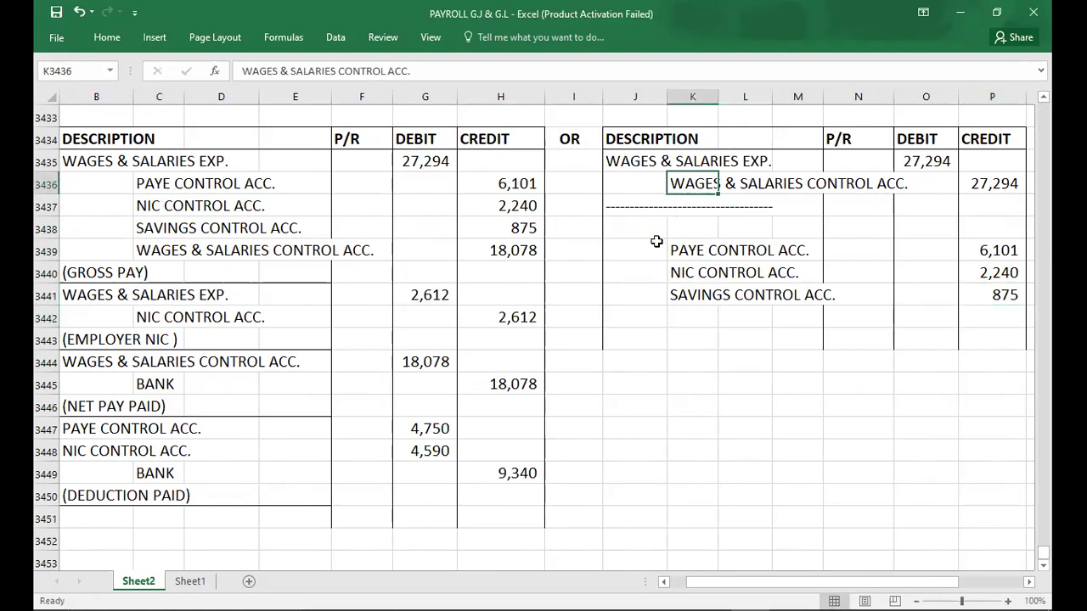
key(ctrl+c)
key(Down)
key(Down)
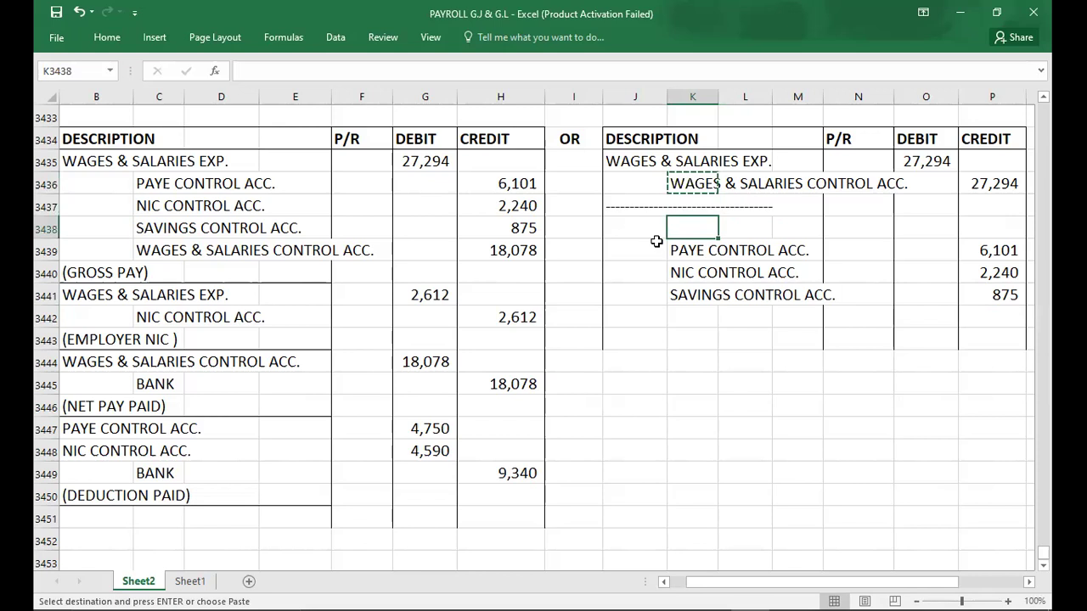
key(Left)
key(ctrl+v)
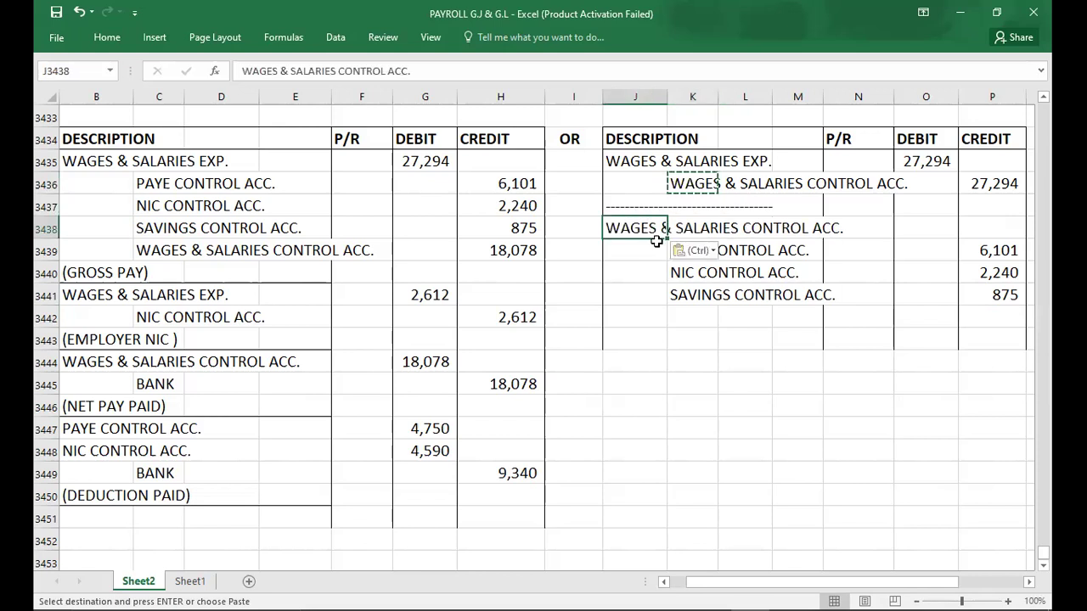
Total the three deduction credits in P3439:P3441 and debit O3438 with that sum, 9,216.
click(915, 230)
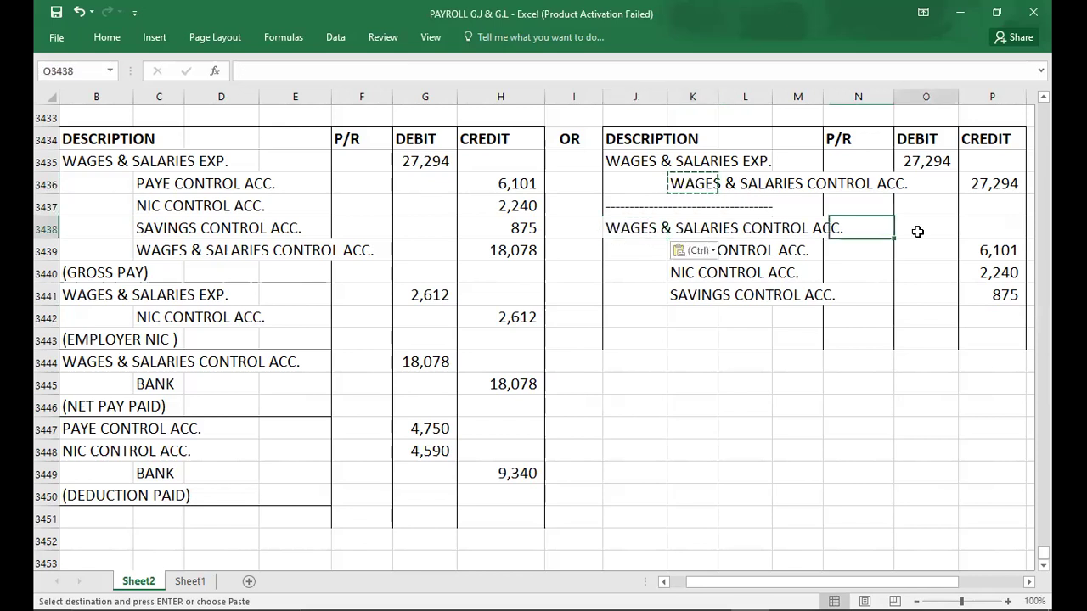
click(985, 253)
key(shift+Down)
key(shift+Down)
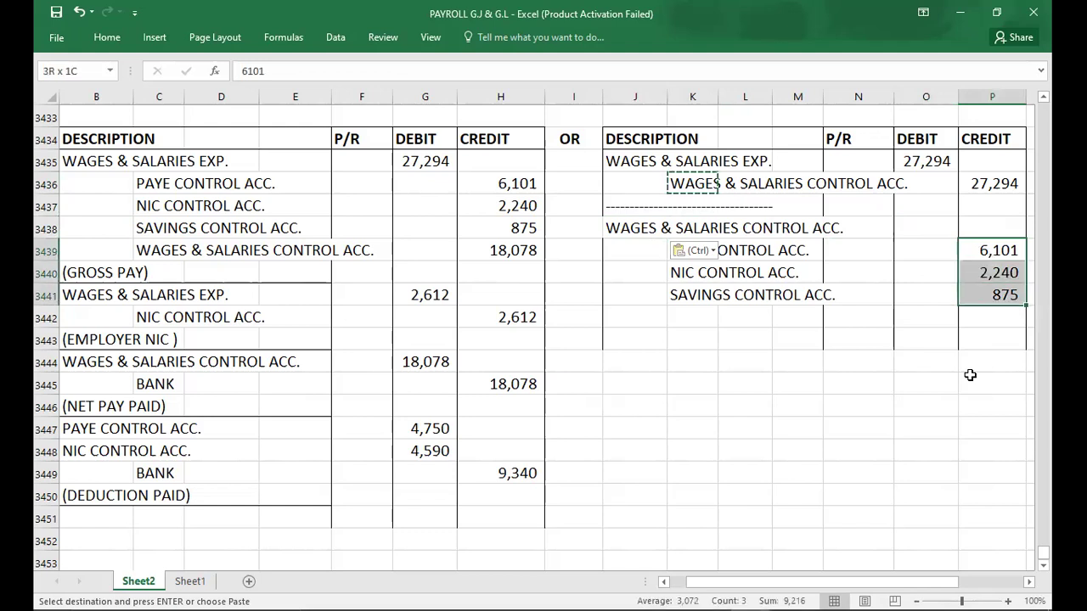
key(Up)
key(Up)
key(Left)
key(Down)
text(9,216)
key(Return)
key(Return)
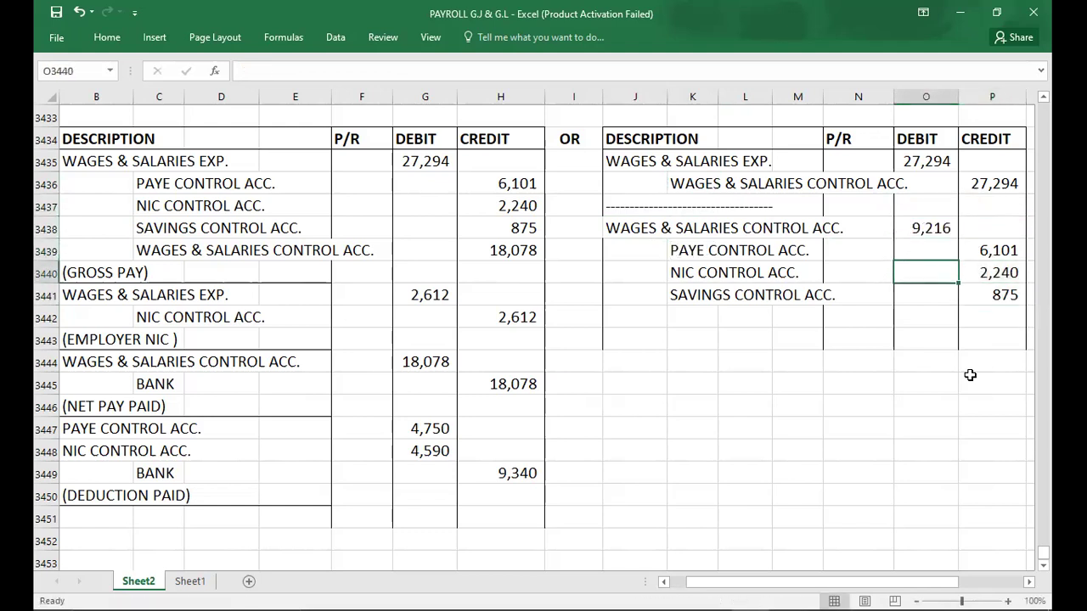
Add a dashed separator line in J3442 below the deductions entry of the alternative journal.
click(644, 319)
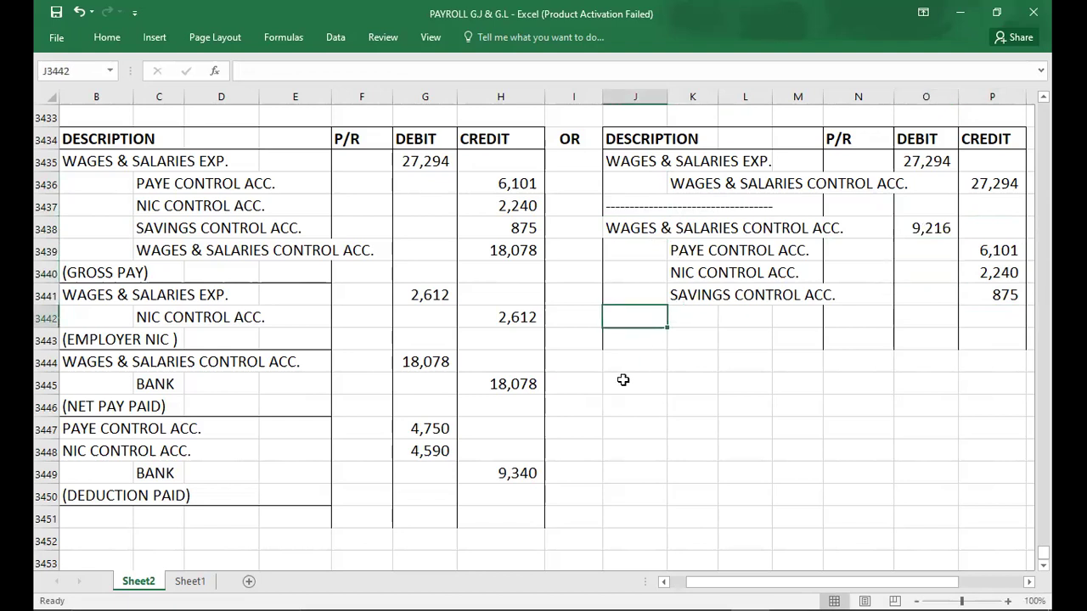
text(----------------------------------------)
key(Return)
key(Return)
click(652, 406)
key(Escape)
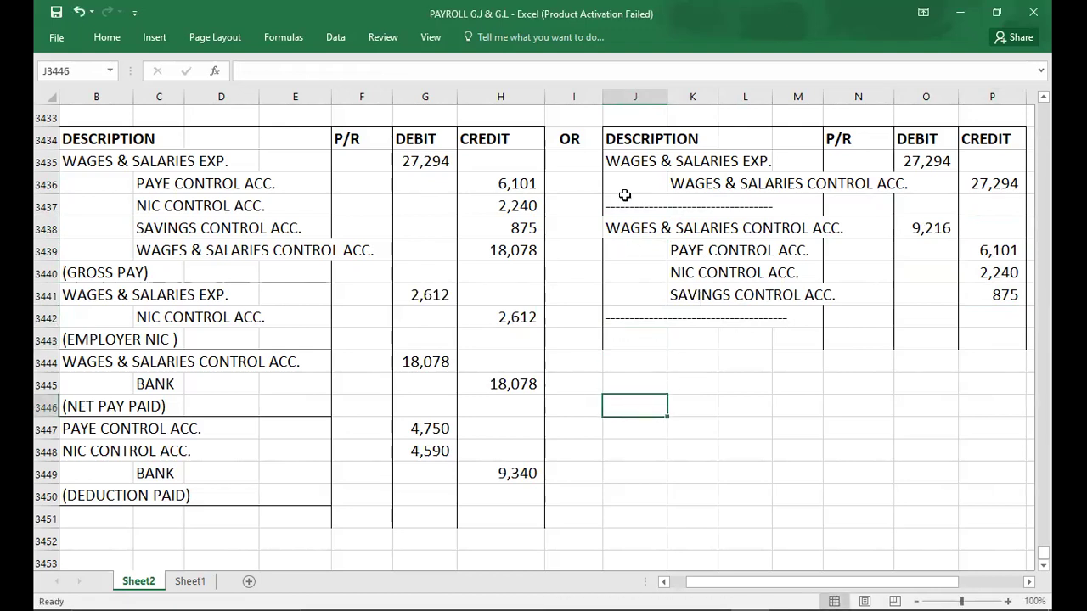
Review the alternative gross pay entry in rows 3435–3436 against the WAGES & SALARIES CONTROL ACC. debit line in row 3438.
click(624, 168)
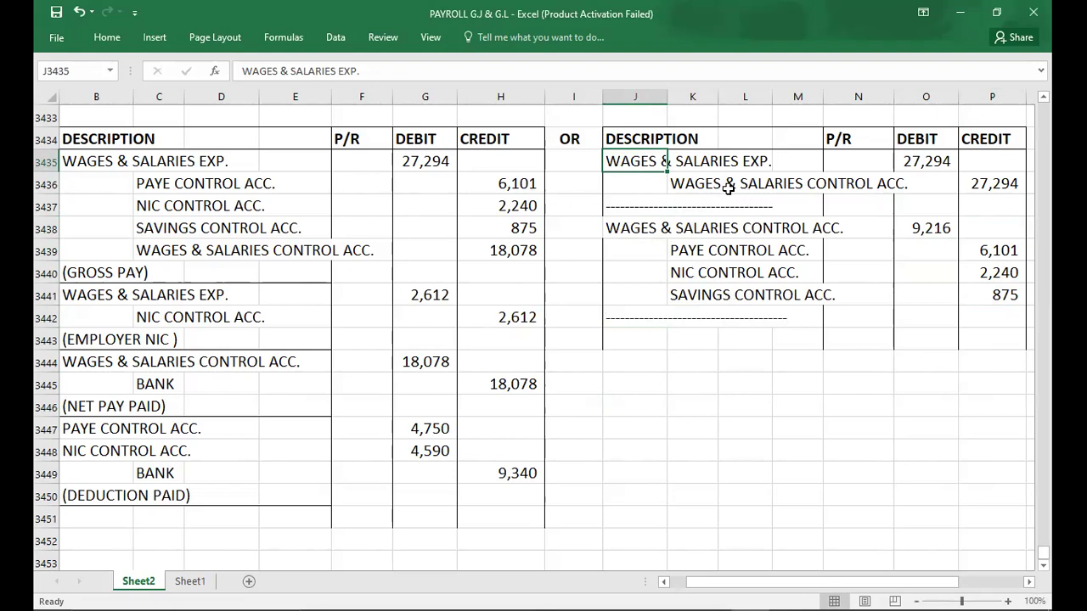
click(697, 188)
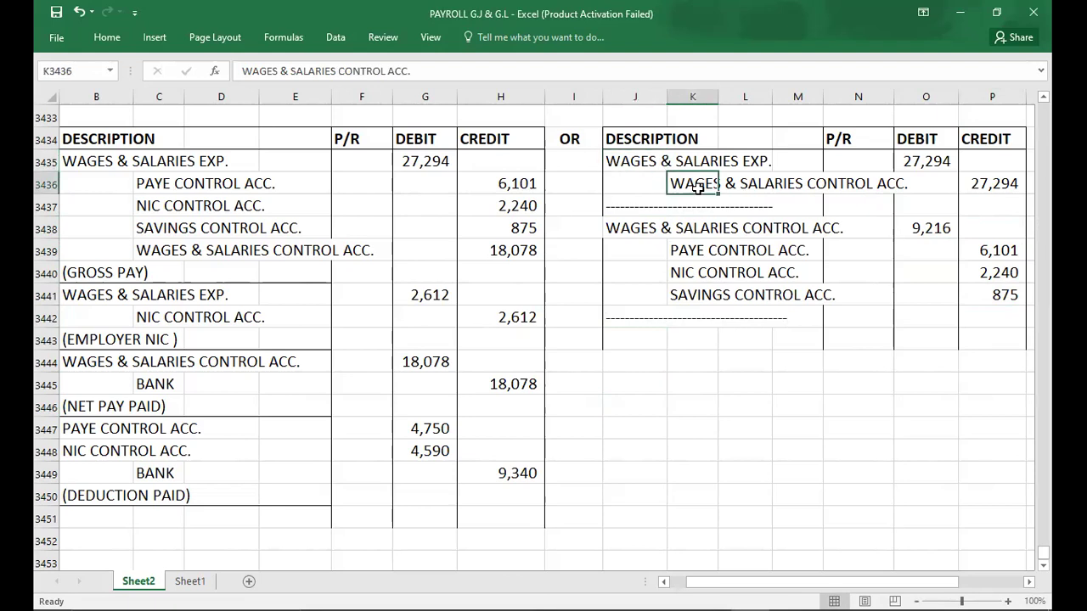
click(973, 189)
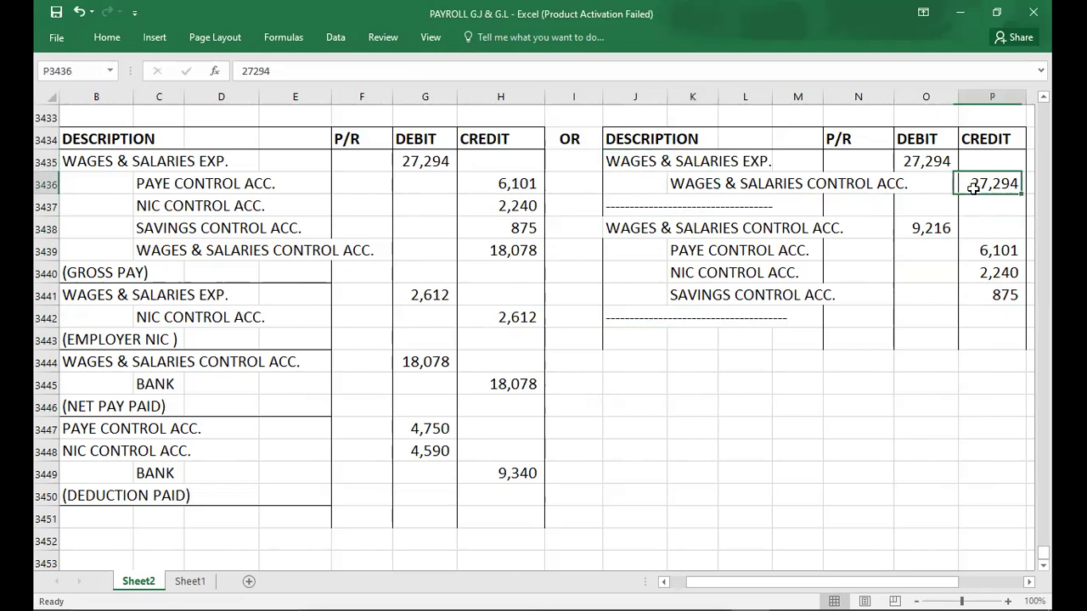
click(624, 232)
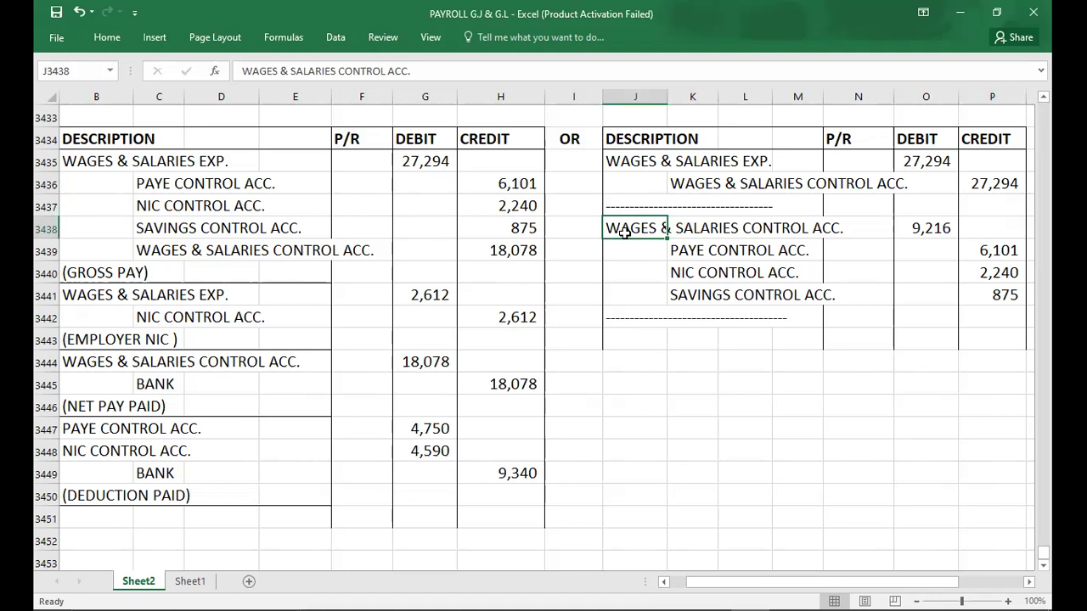
click(992, 187)
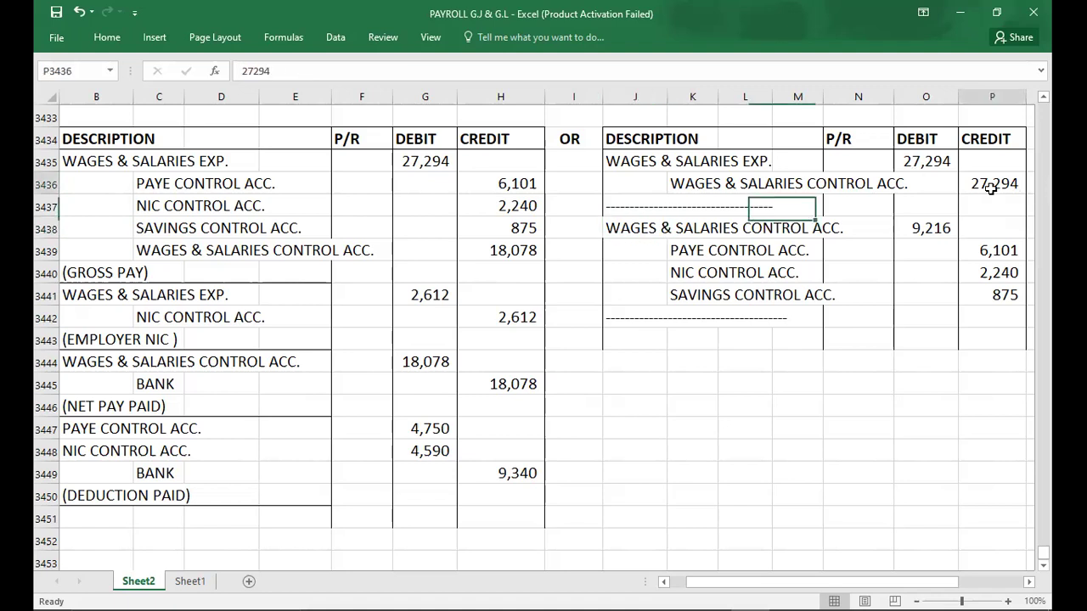
Compare the alternative journal's WAGES & SALARIES CONTROL ACC. credit in P3436 and debit in O3438 with the net pay credit in H3439.
click(905, 231)
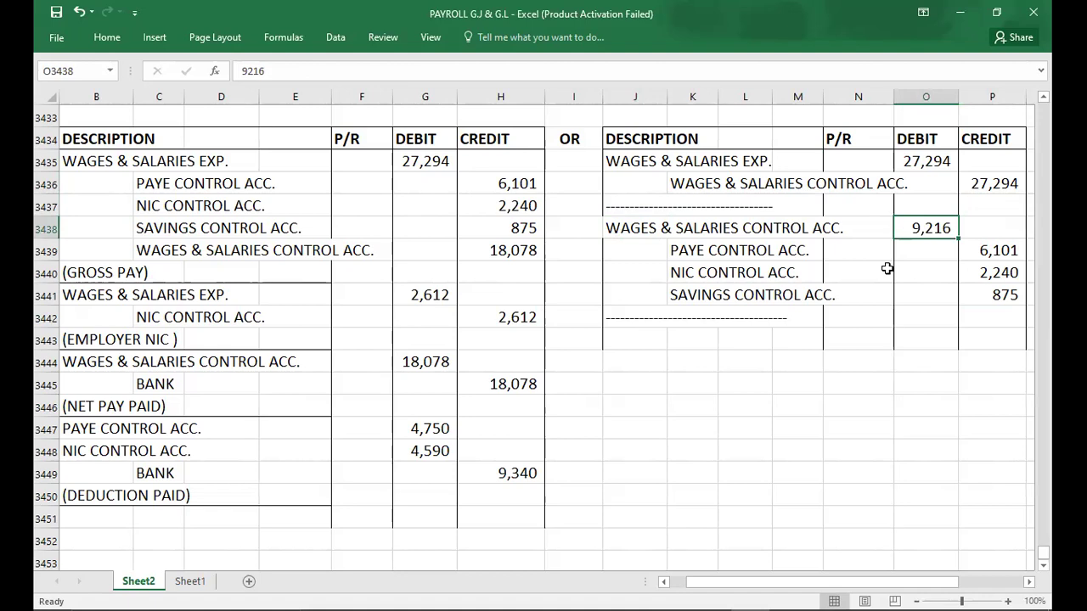
click(473, 253)
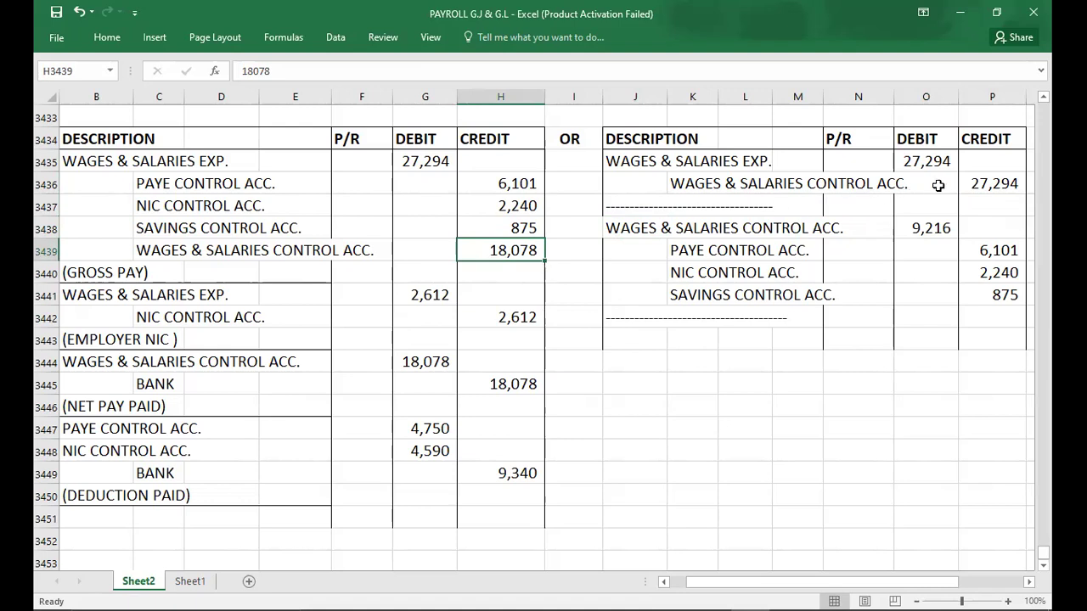
click(979, 185)
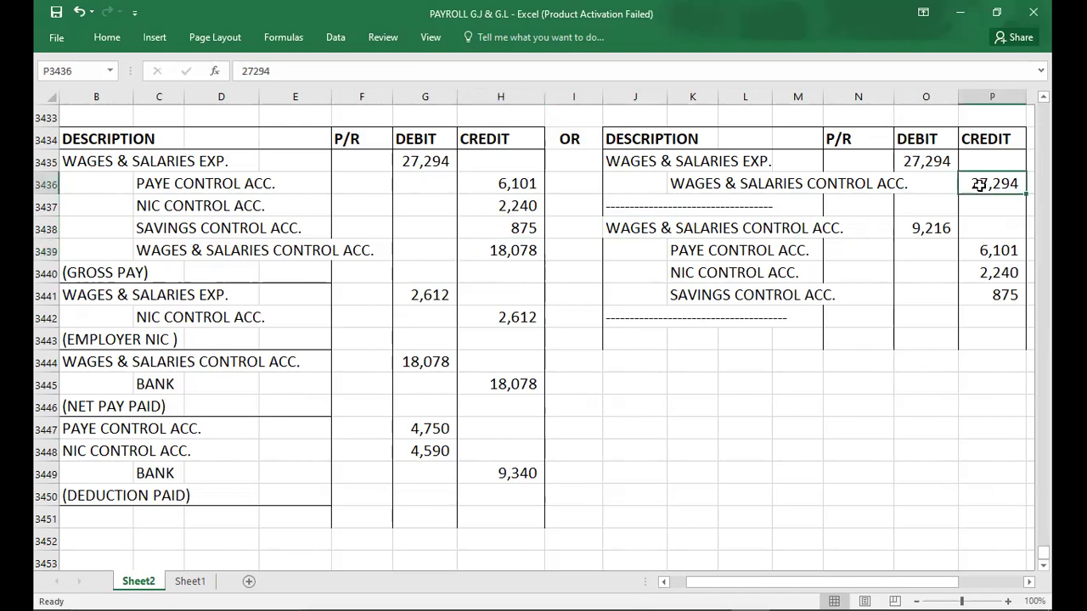
click(912, 228)
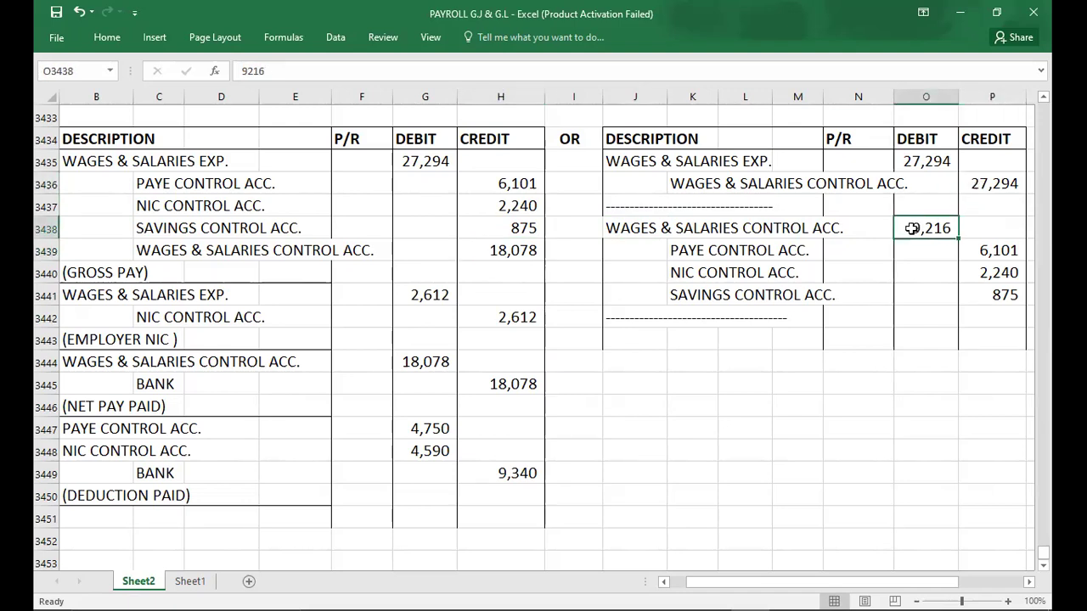
click(484, 251)
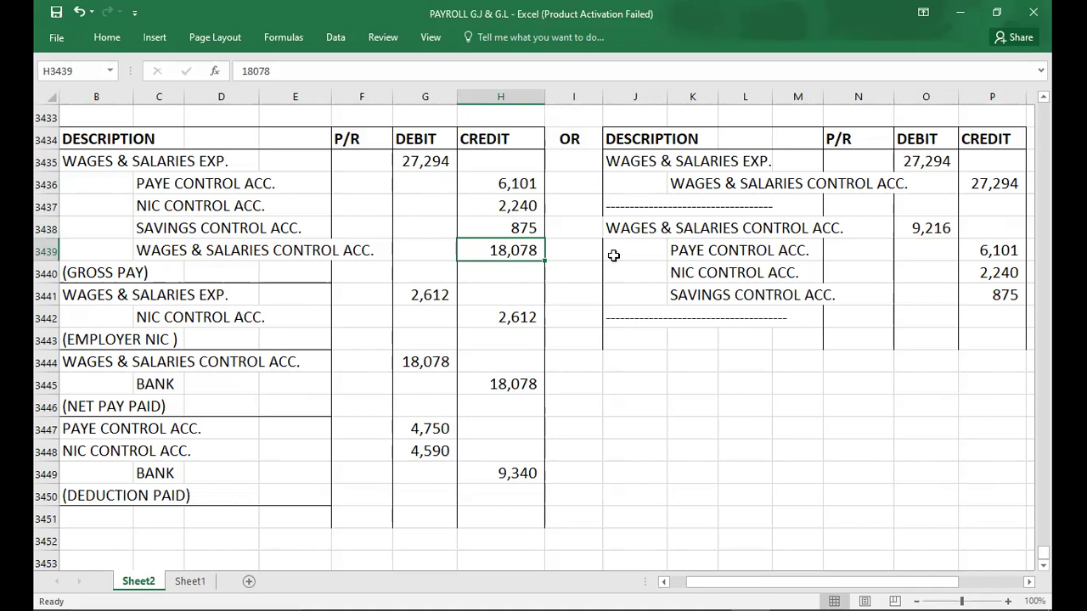
click(583, 160)
click(584, 138)
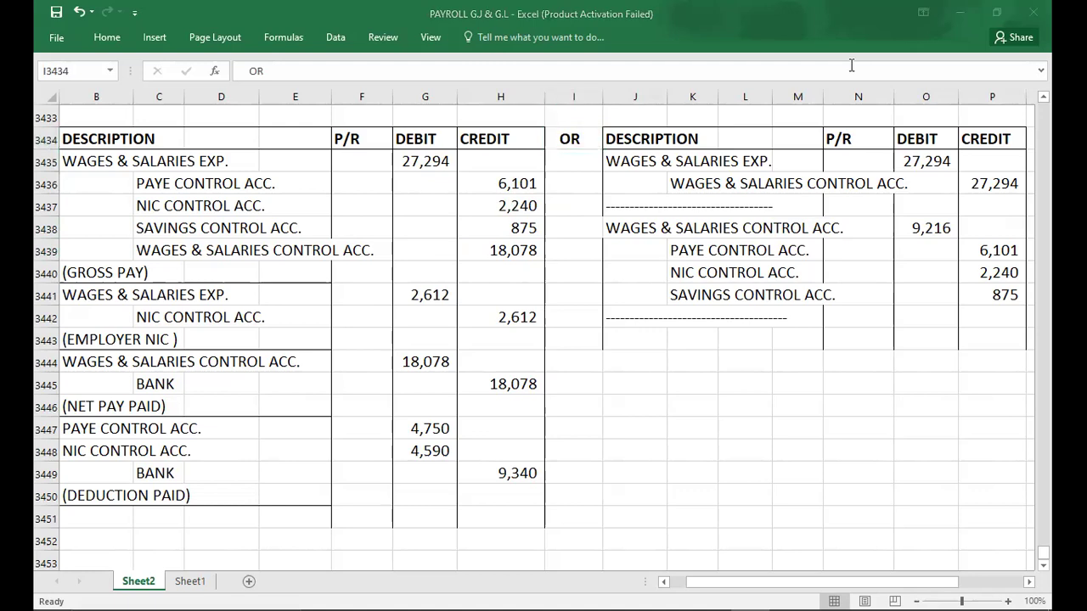